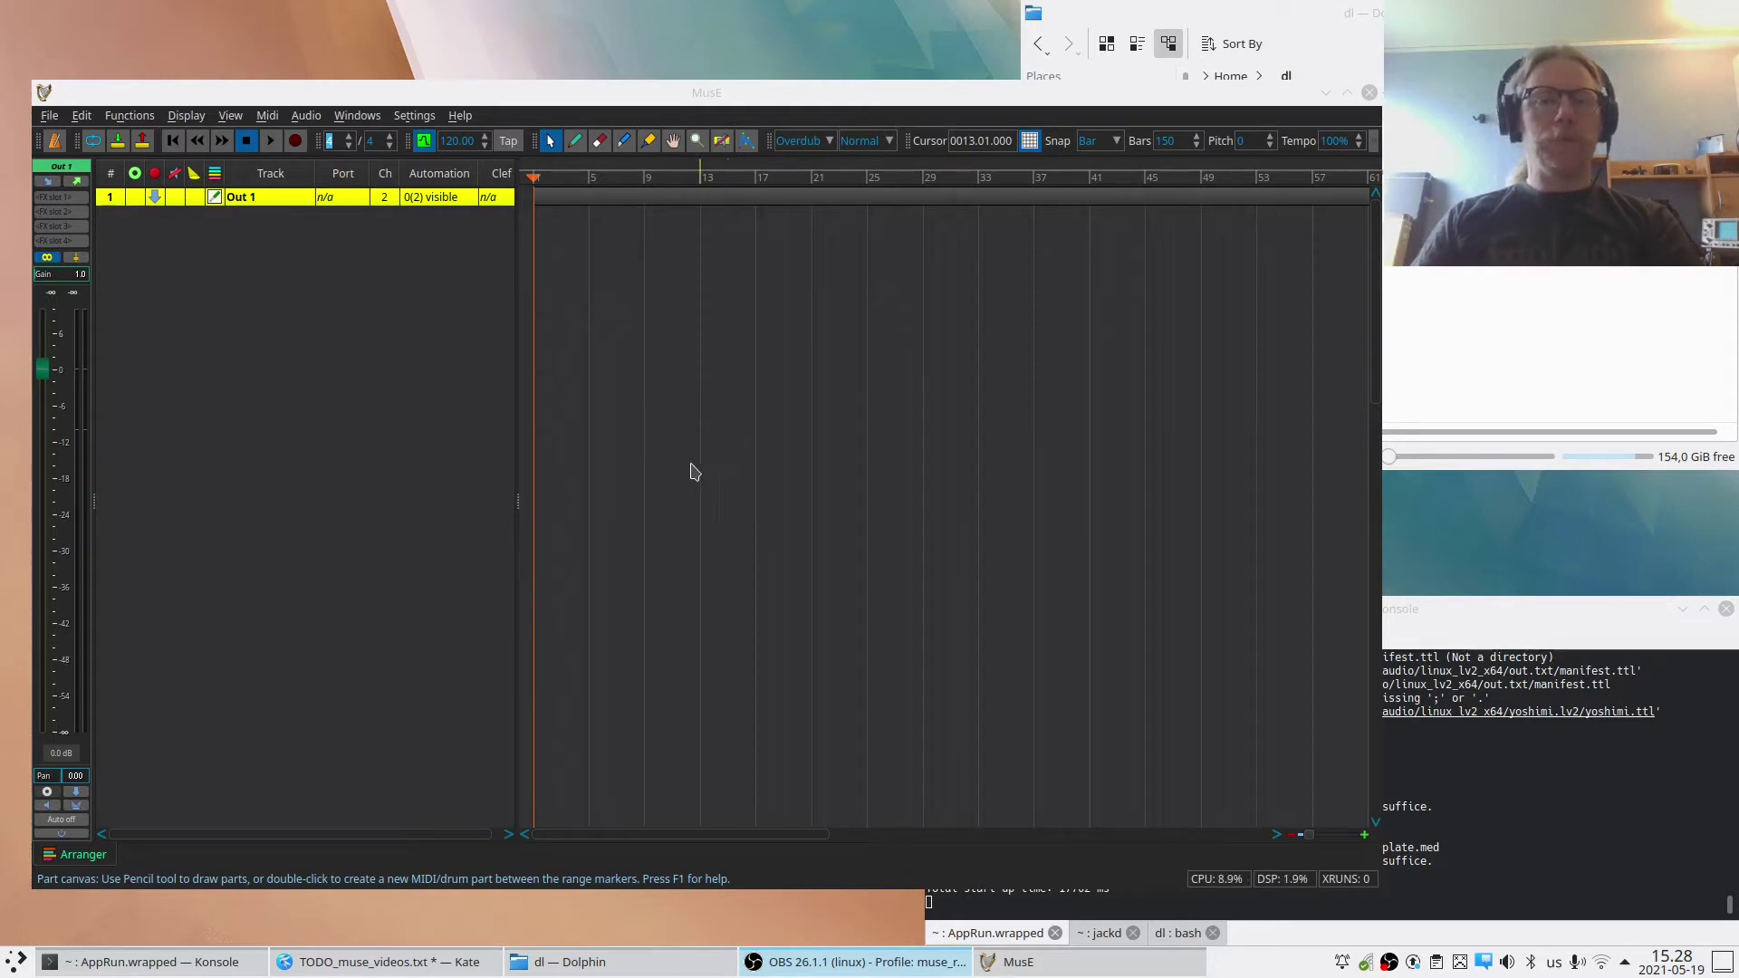
# Add a wave track, make its row taller, and drop guitar.wav from Dolphin onto it.
pyautogui.rightClick(281, 309)
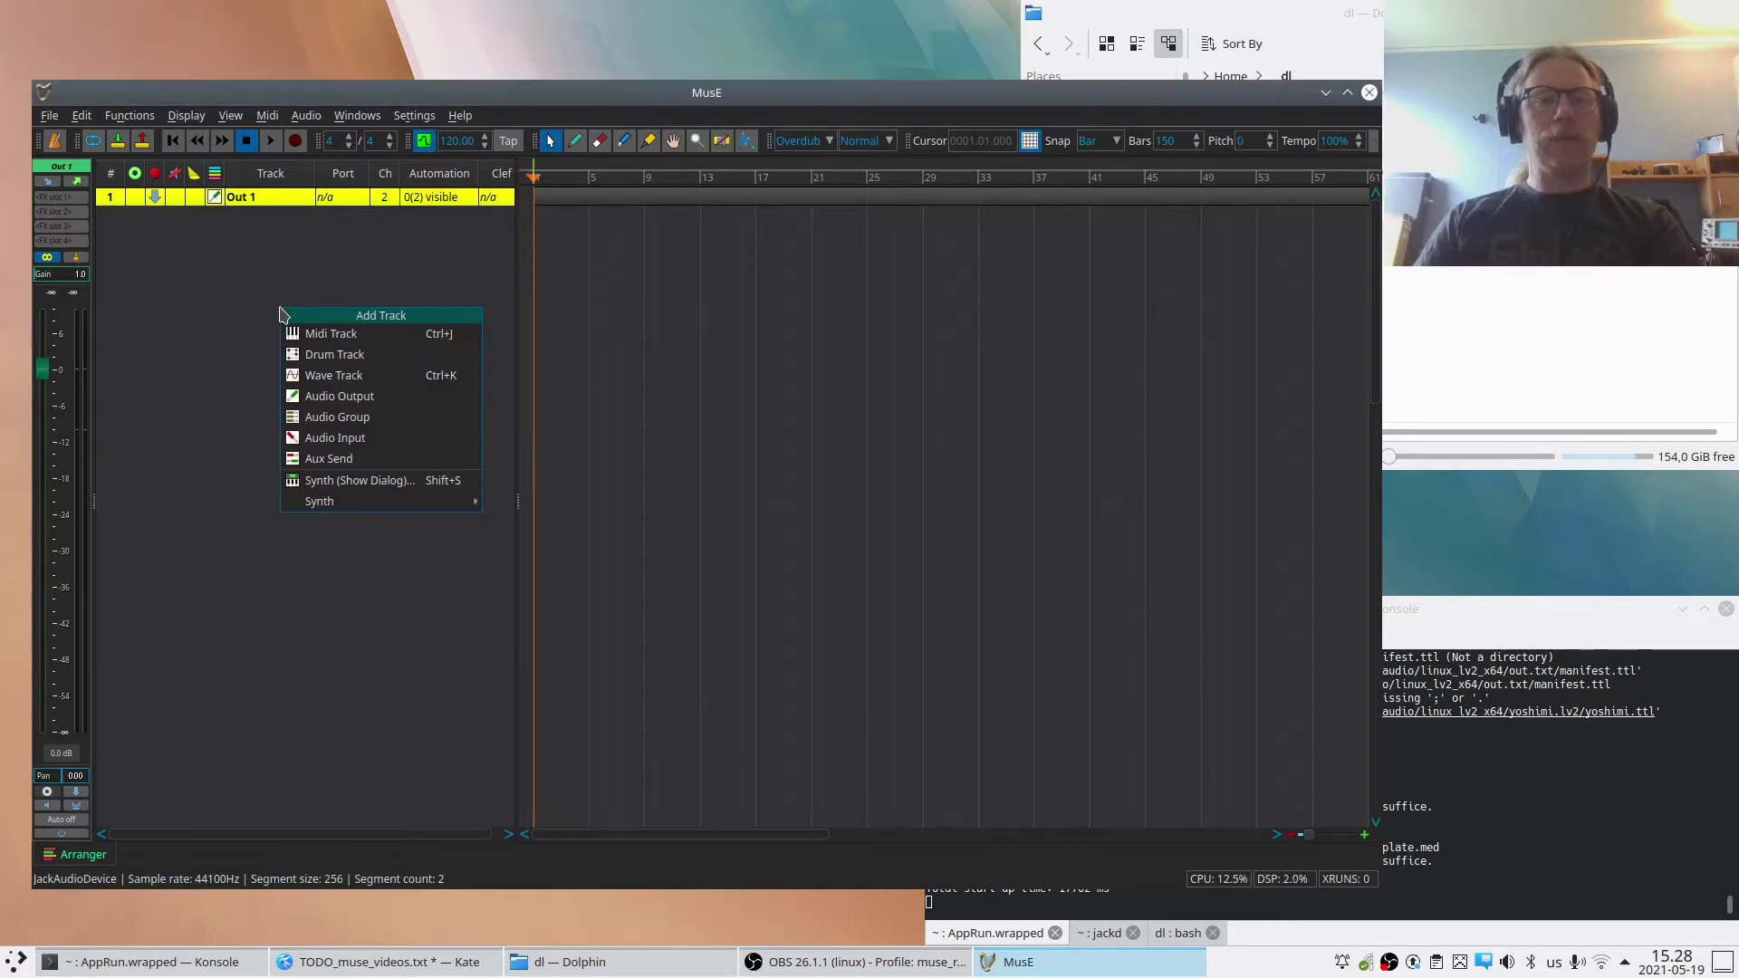
pyautogui.click(341, 384)
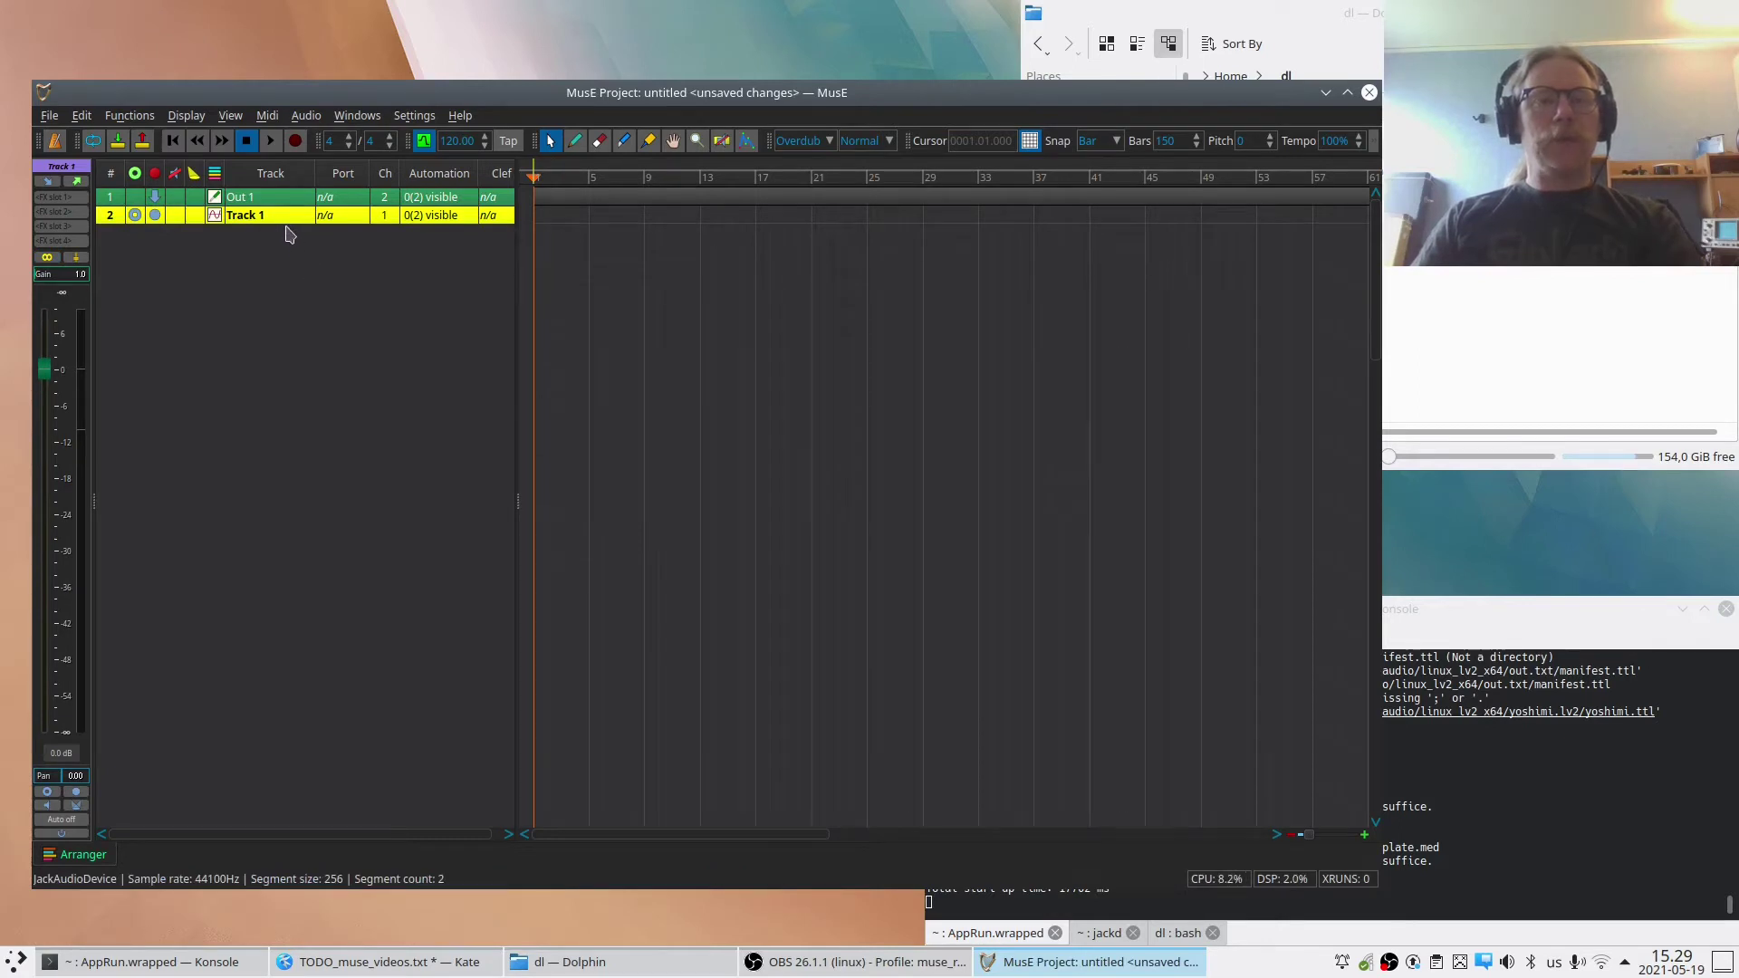
pyautogui.moveTo(279, 224); pyautogui.dragTo(329, 319)
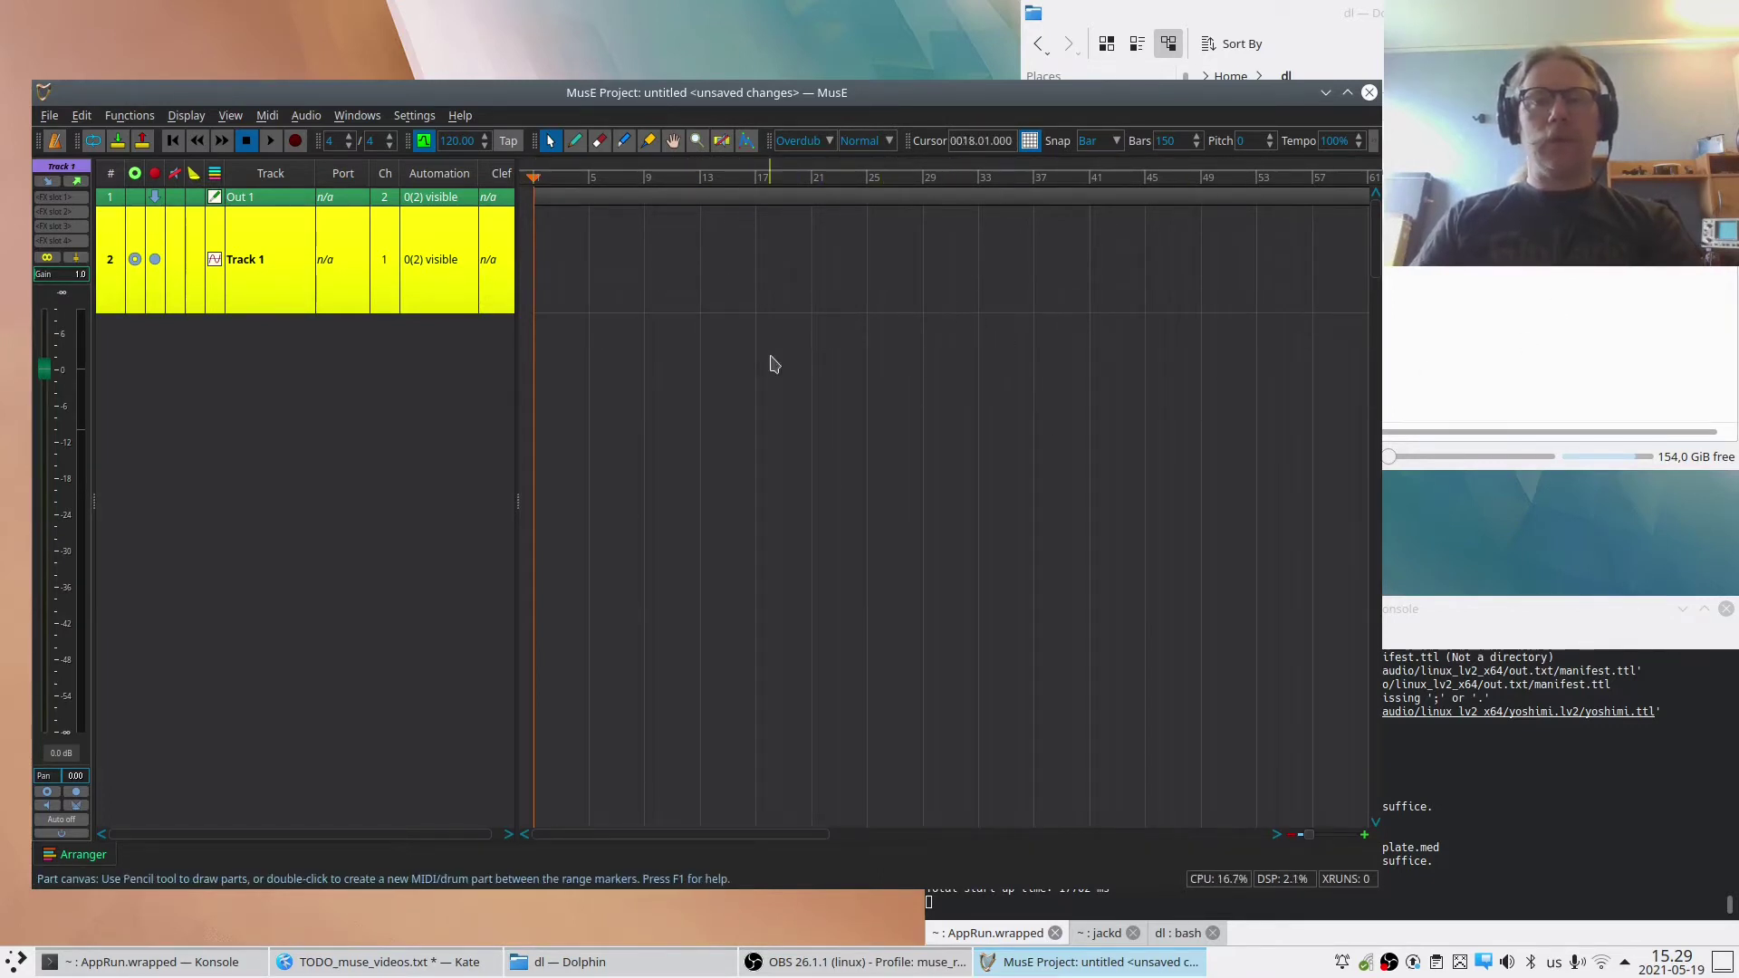
pyautogui.click(1551, 315)
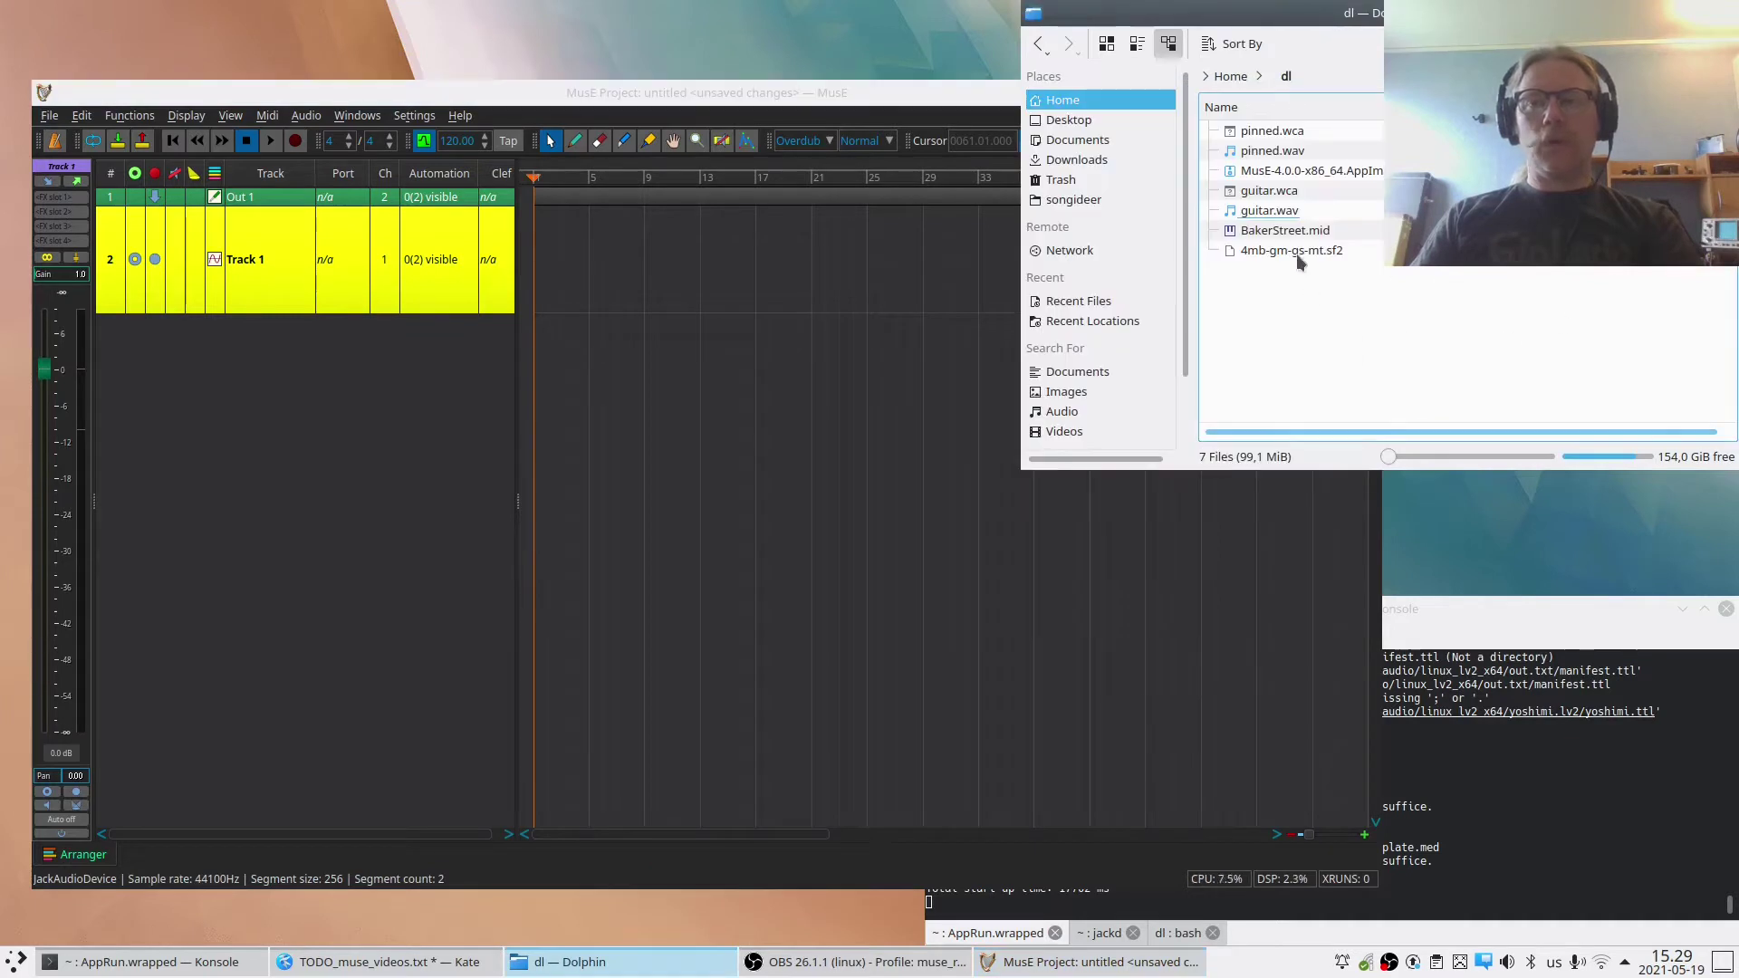
pyautogui.moveTo(1269, 211); pyautogui.dragTo(642, 261)
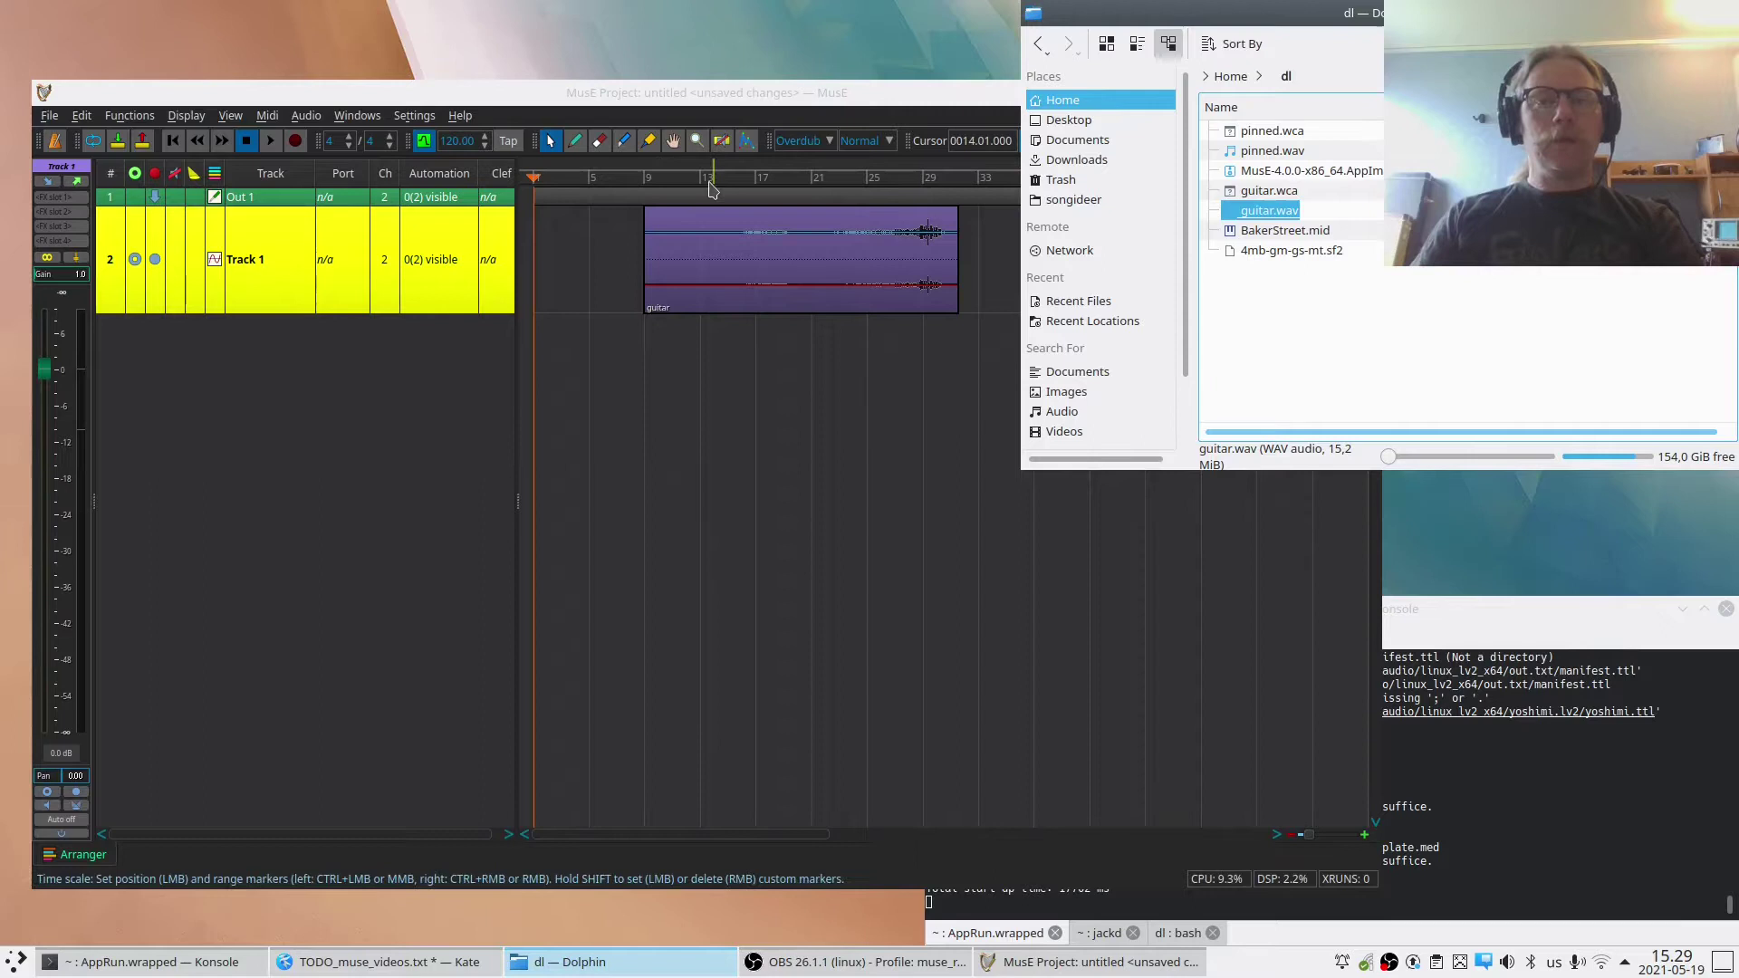
# Play the guitar part briefly from bar 17, then stop.
pyautogui.click(741, 177)
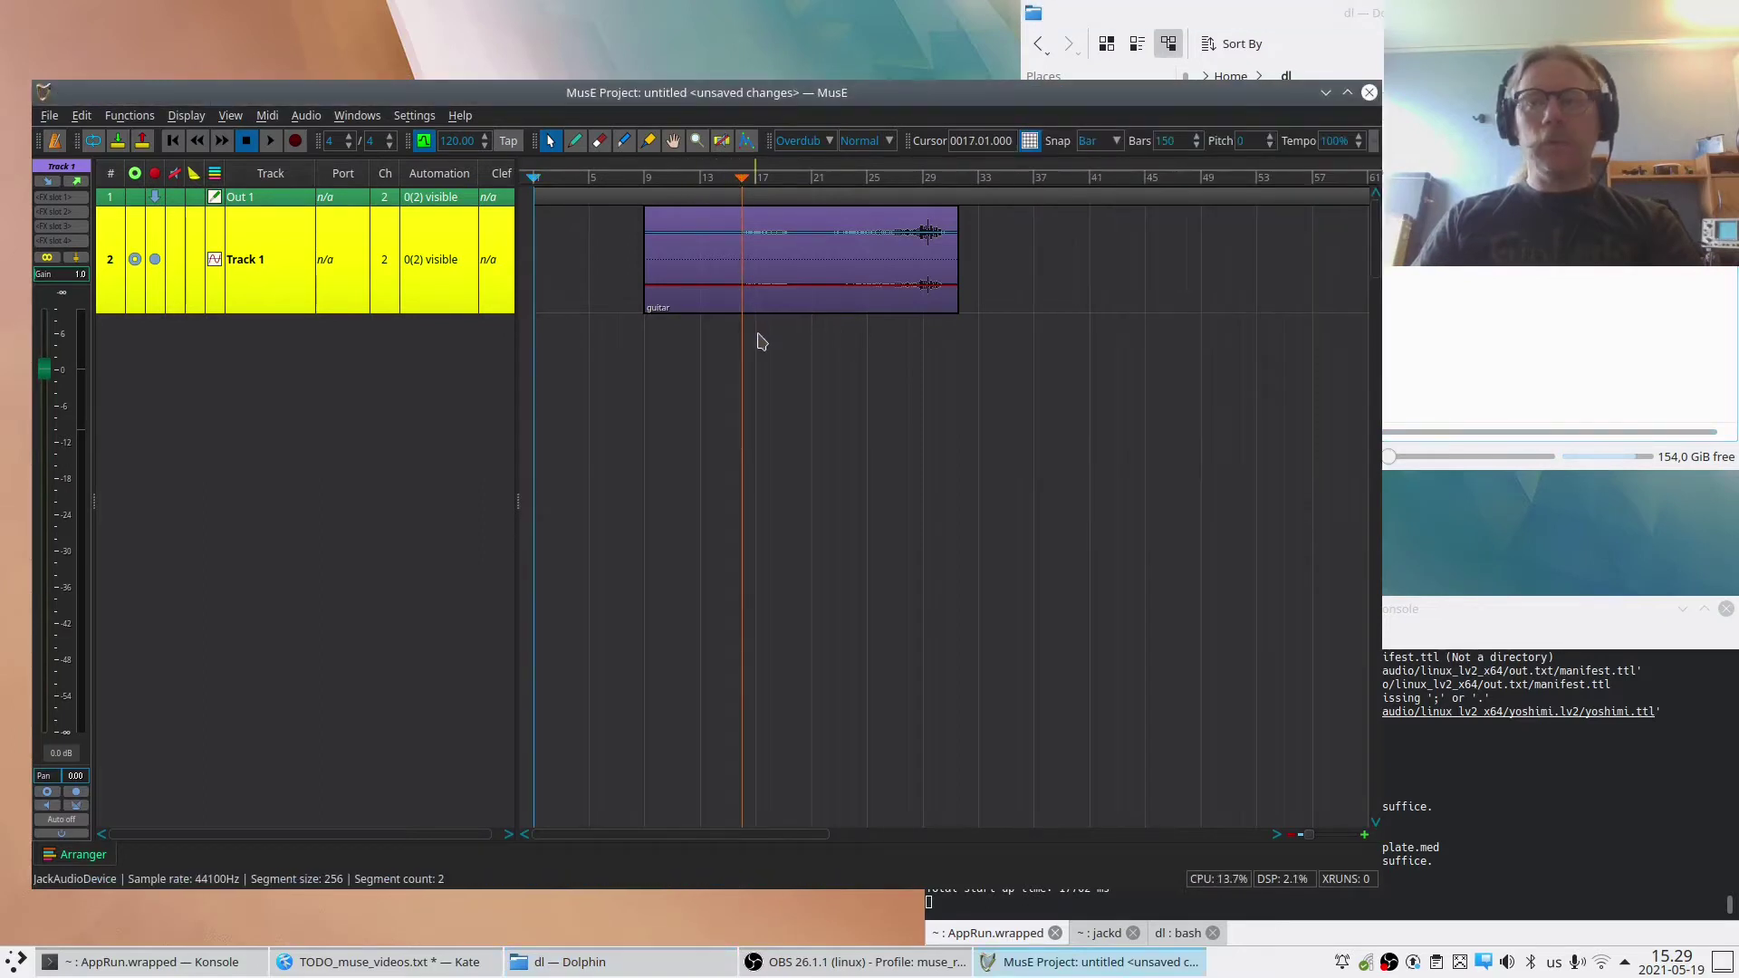
pyautogui.press('space')
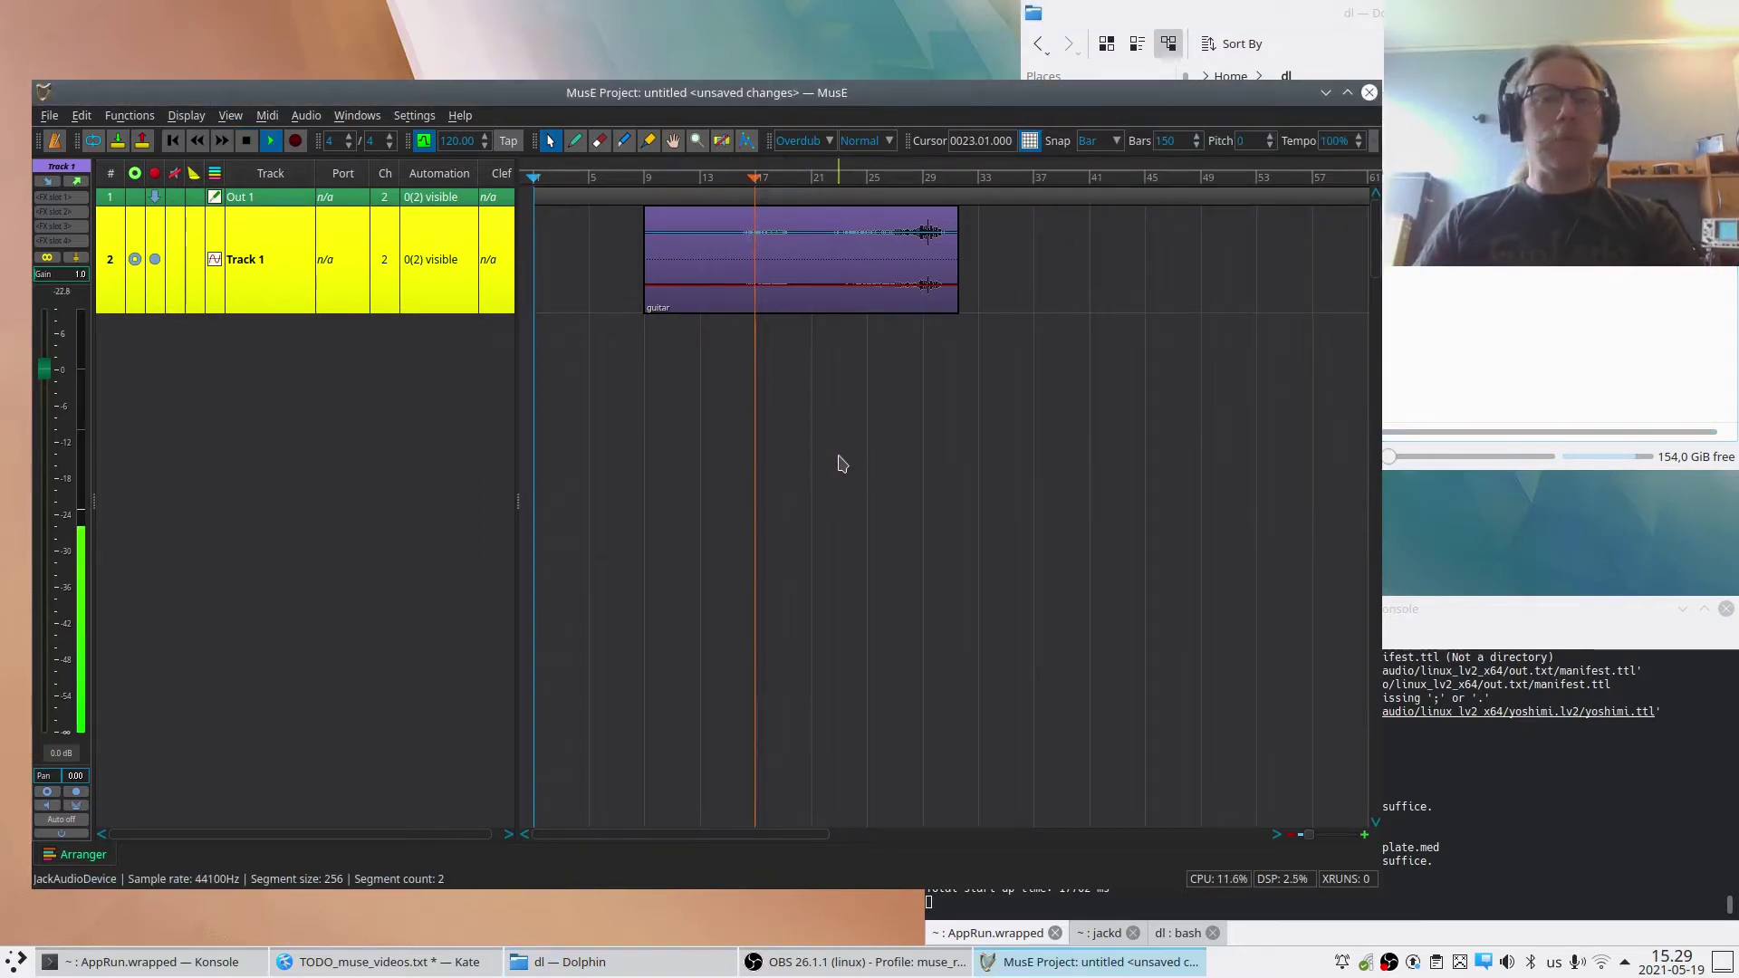
pyautogui.press('space')
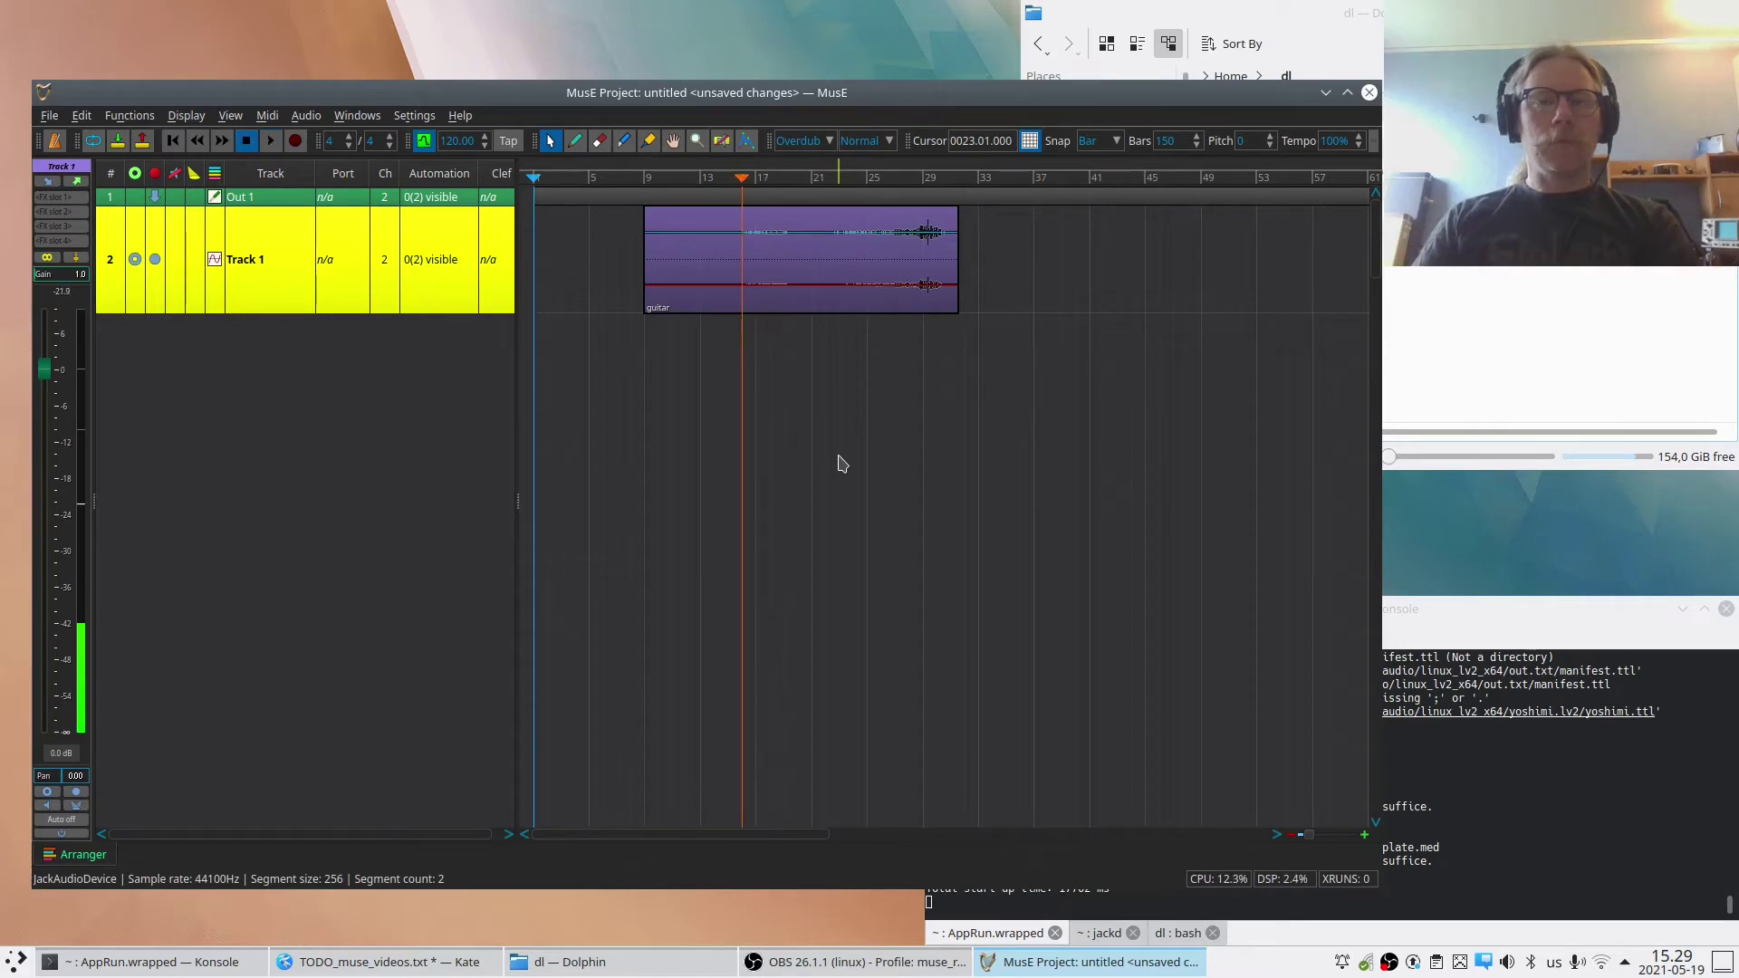
# Select Out 1 and connect its output to system:playback_2 in the routing menu.
pyautogui.rightClick(276, 366)
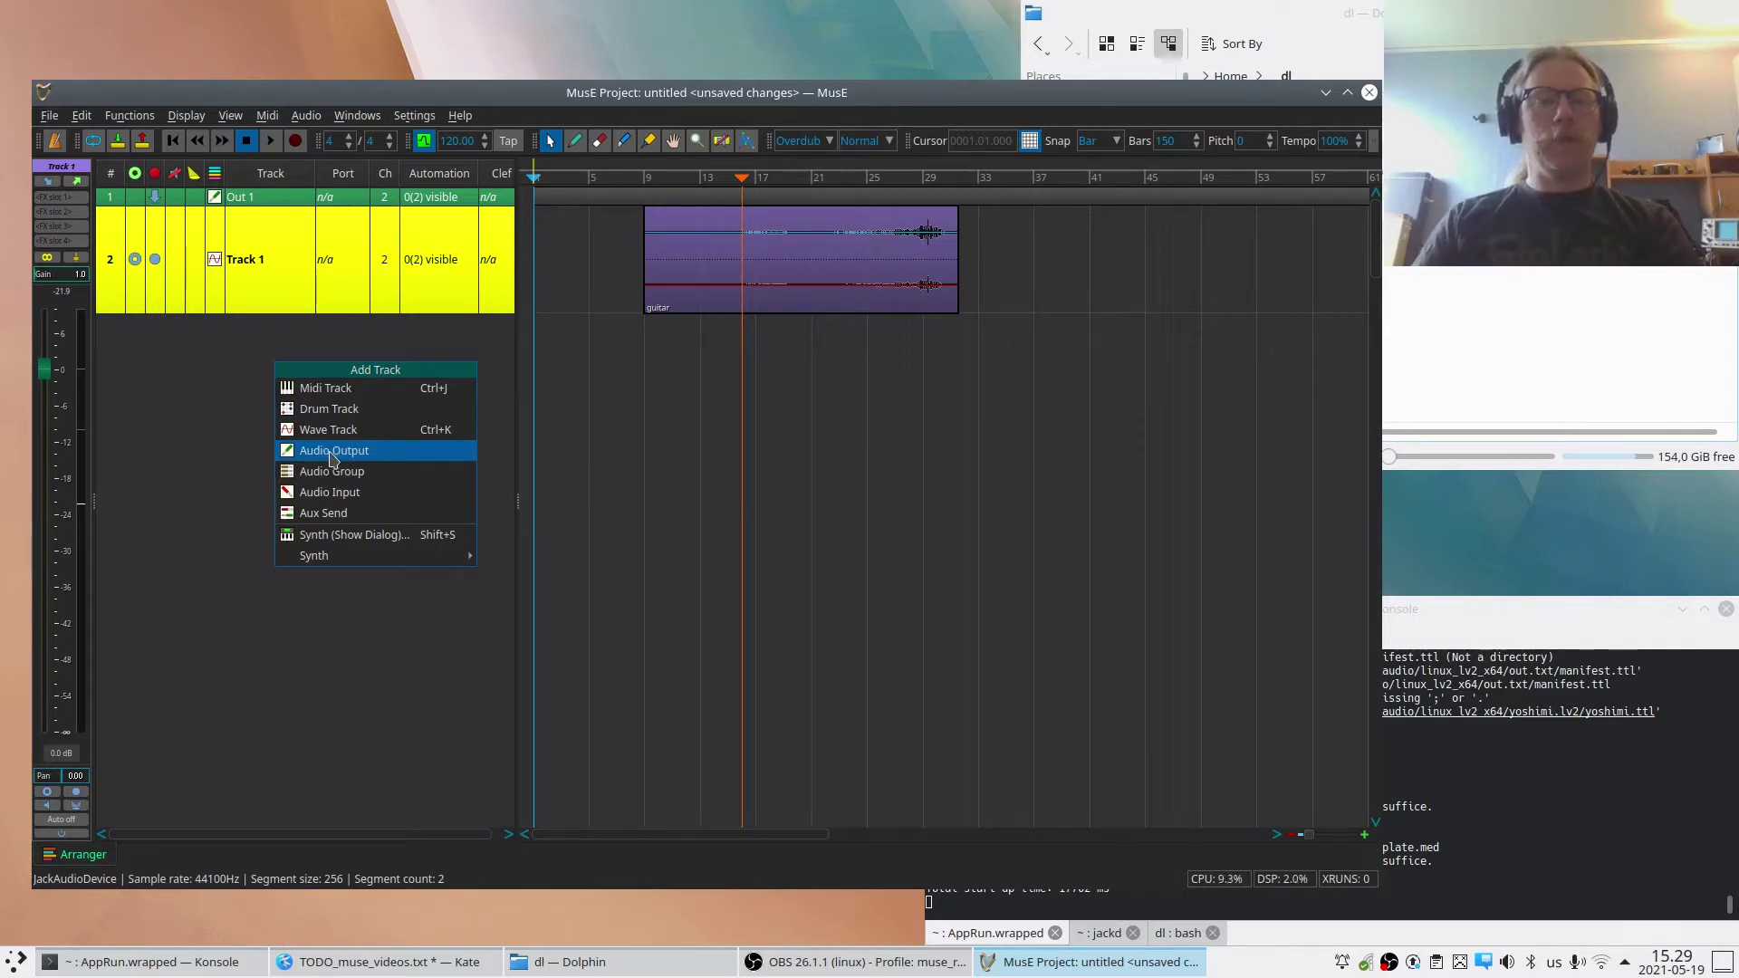
pyautogui.click(192, 378)
pyautogui.click(258, 197)
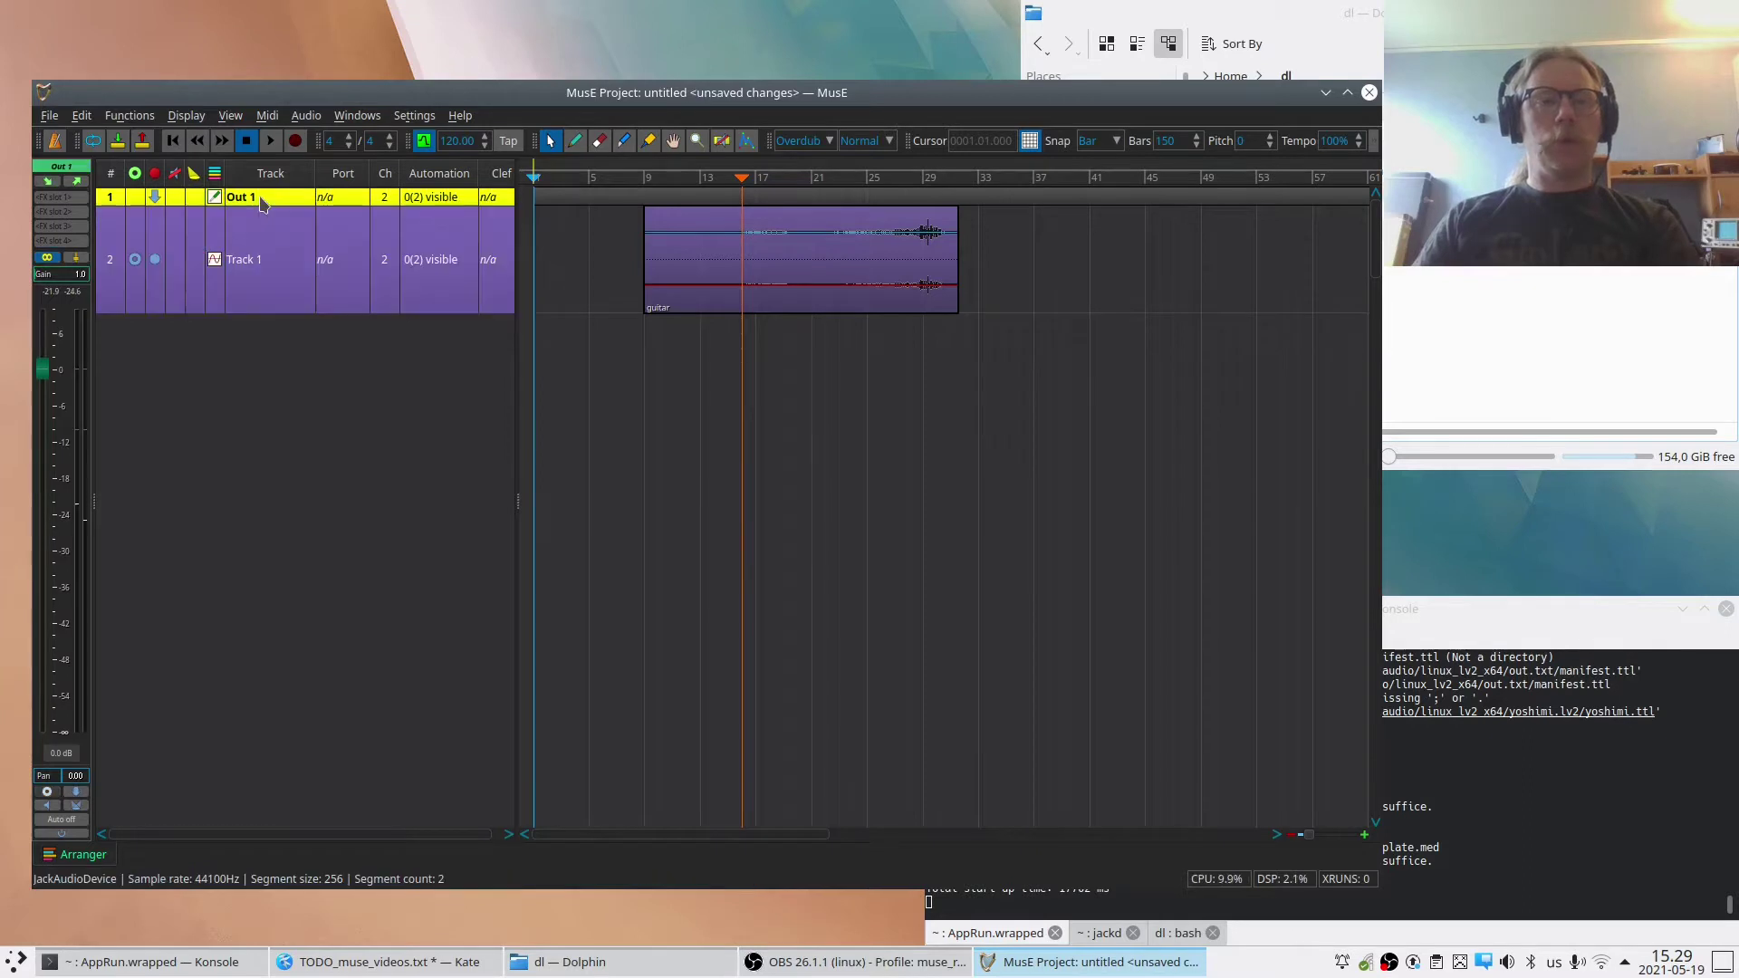
pyautogui.click(79, 183)
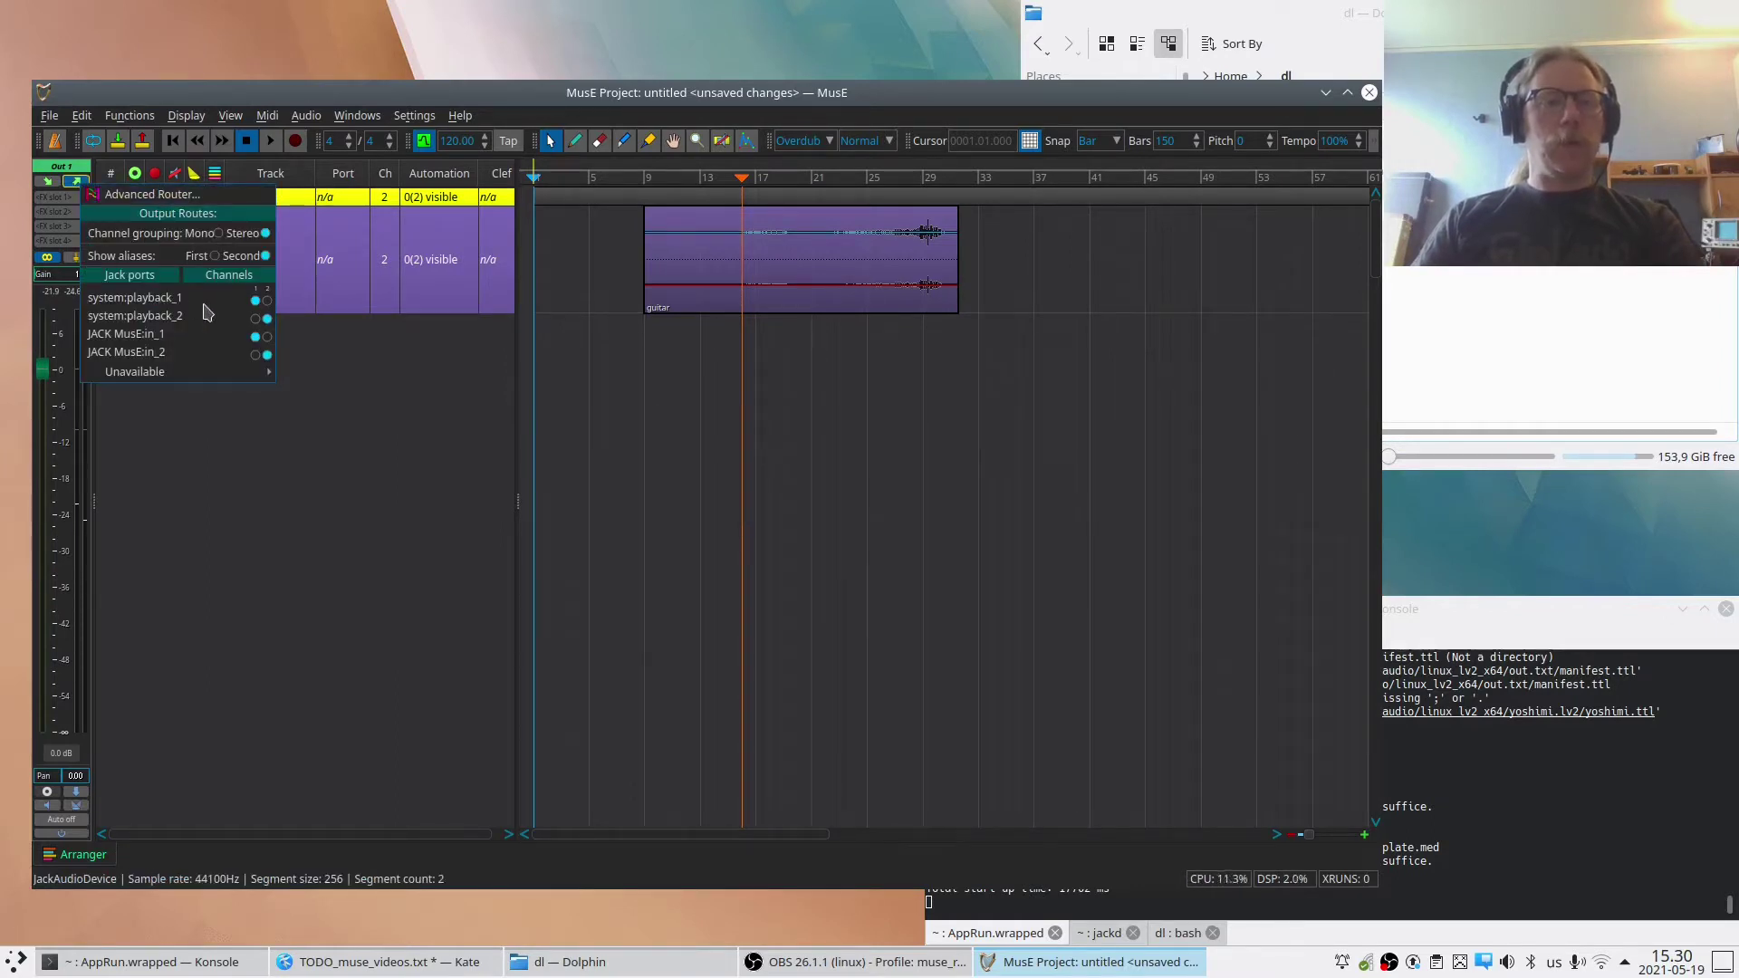
pyautogui.click(268, 319)
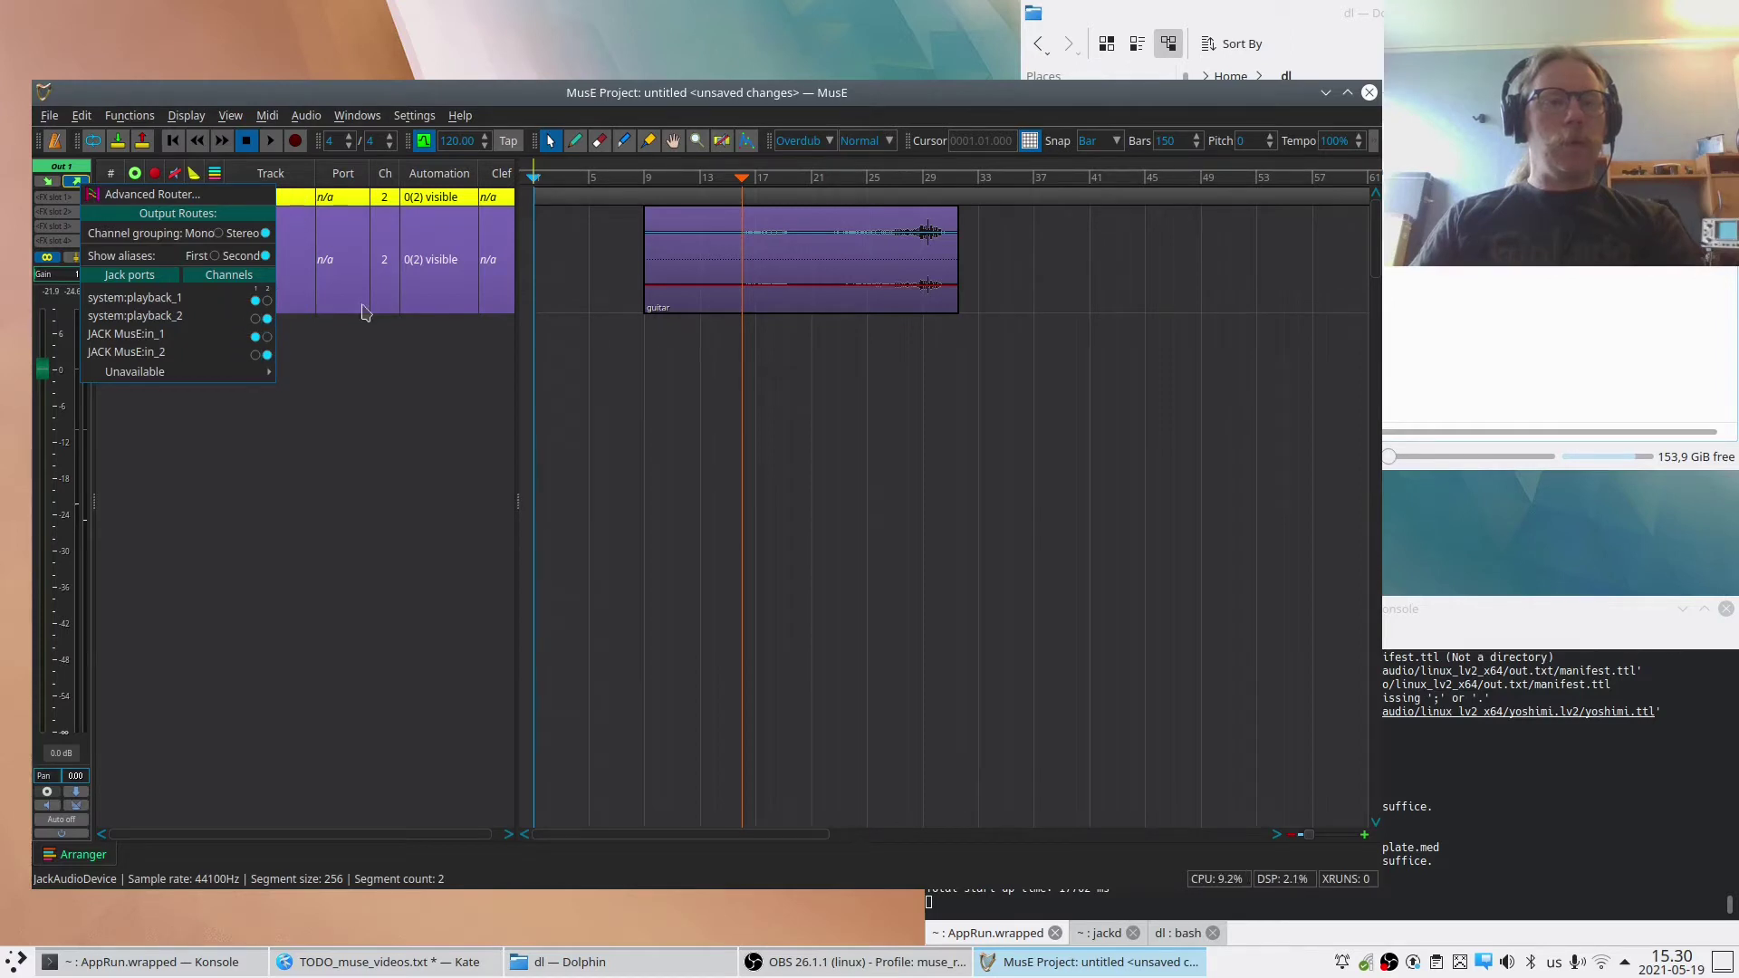
pyautogui.click(350, 376)
pyautogui.rightClick(350, 376)
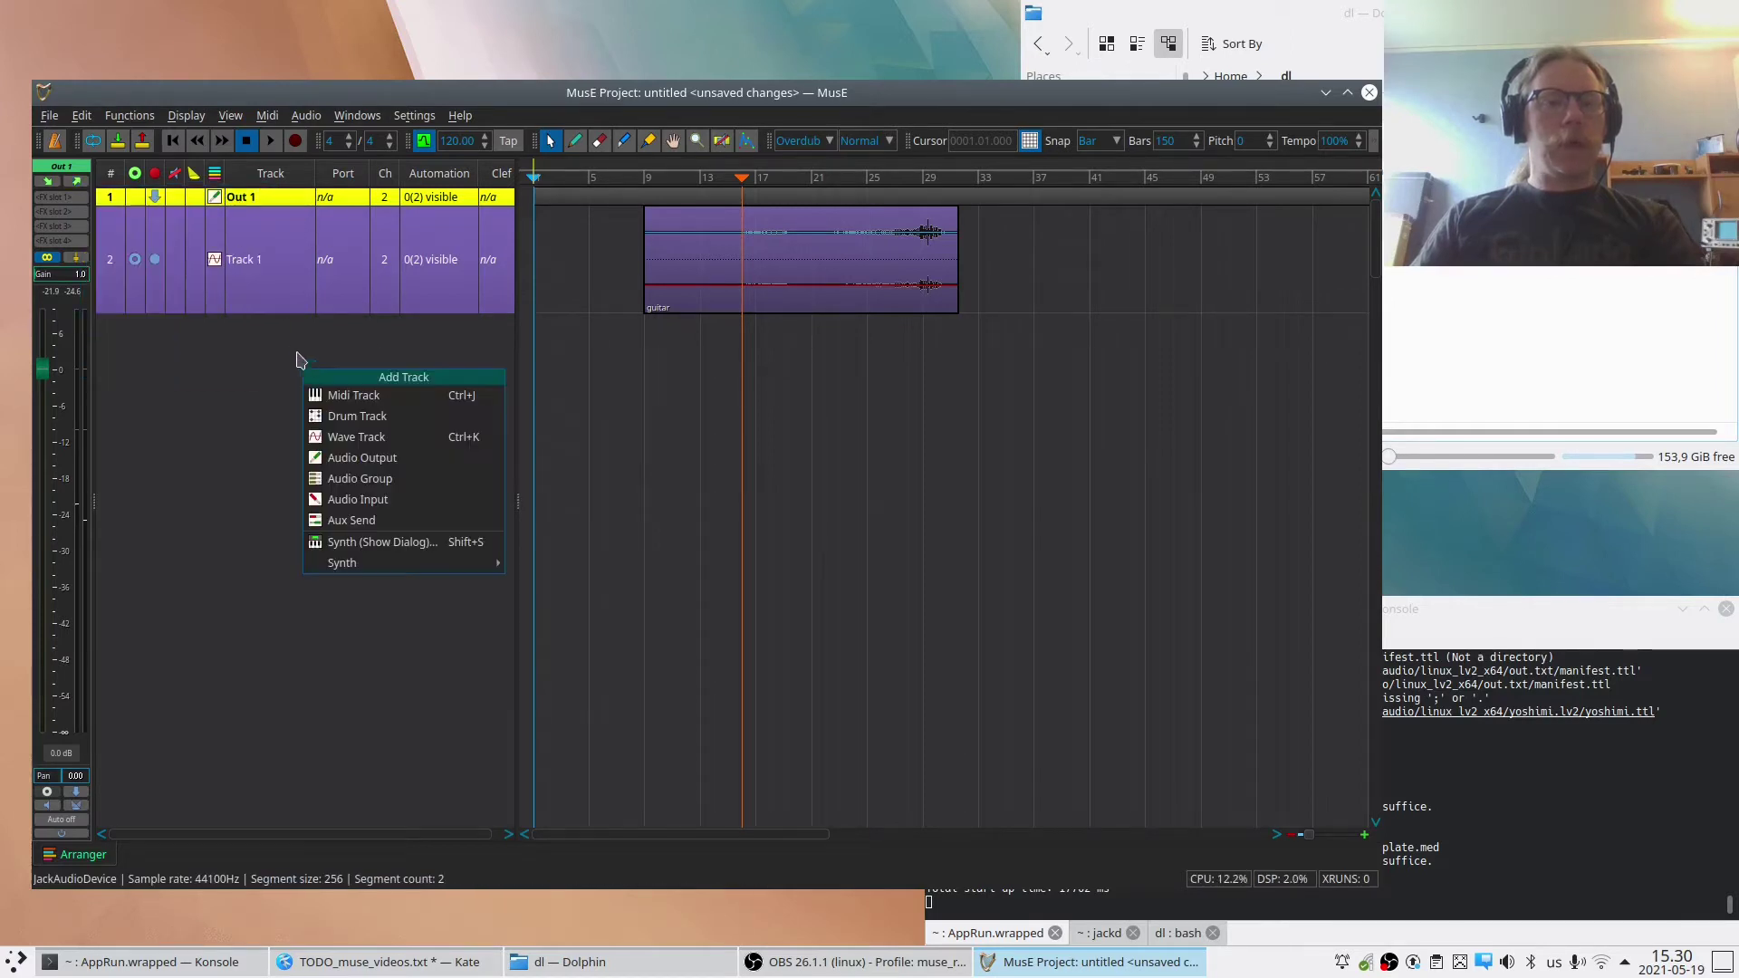
pyautogui.click(359, 460)
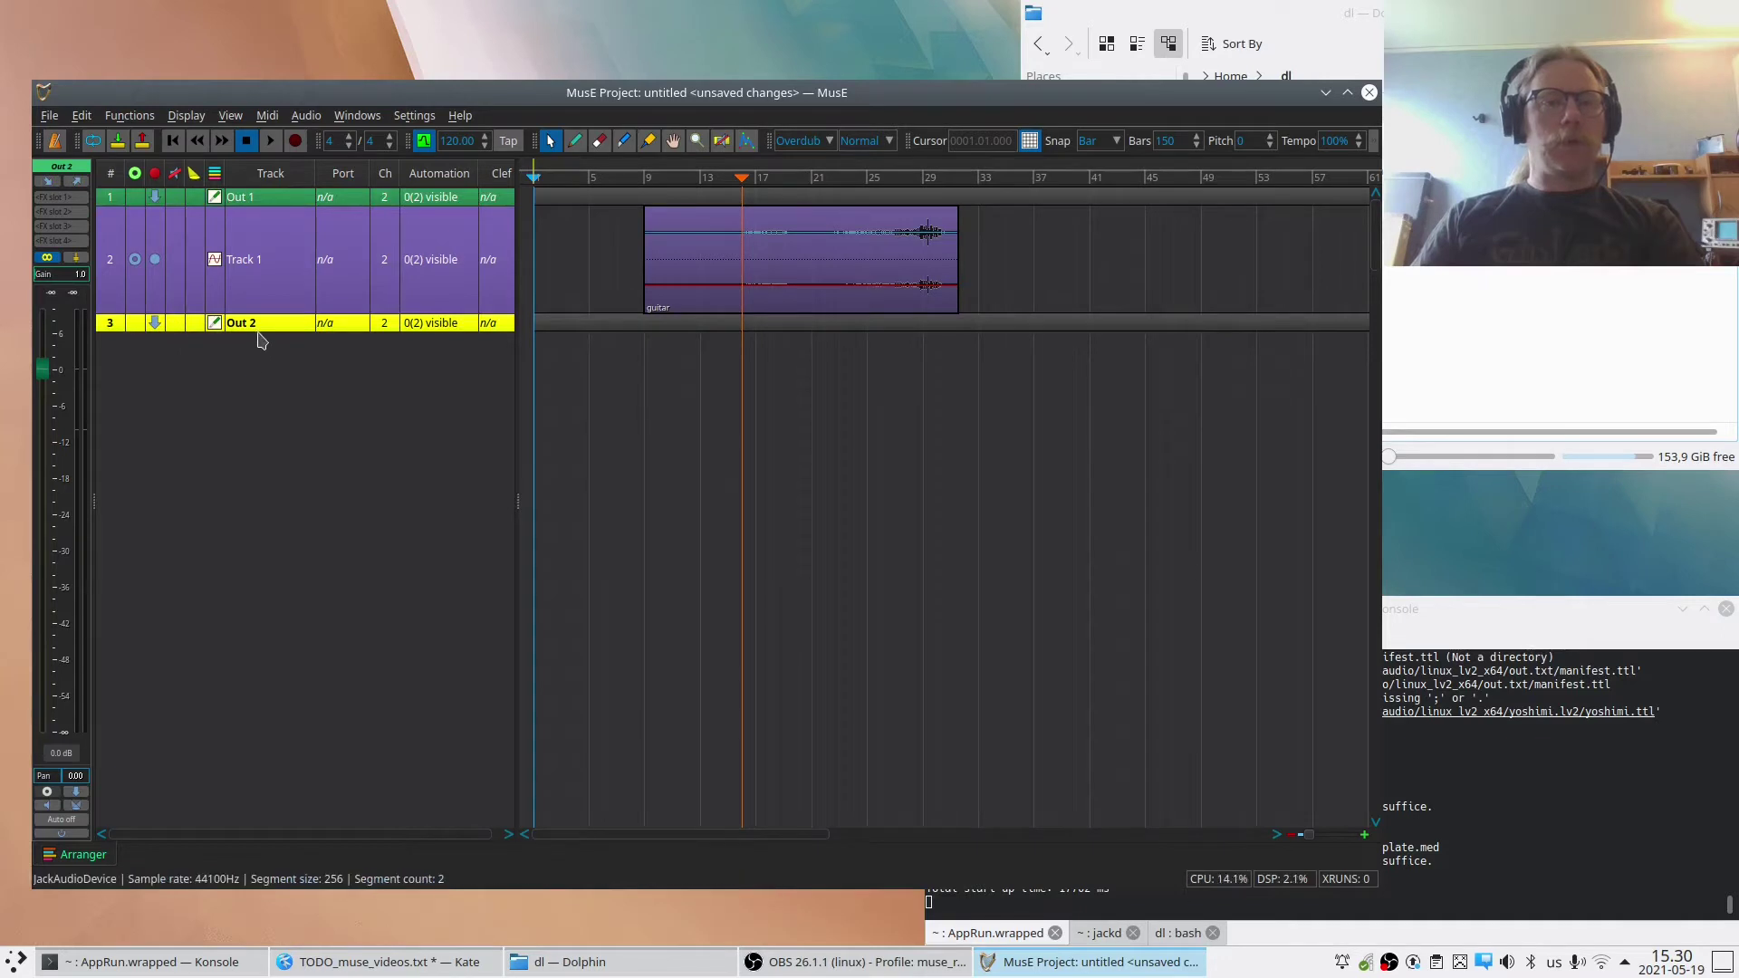
pyautogui.click(77, 182)
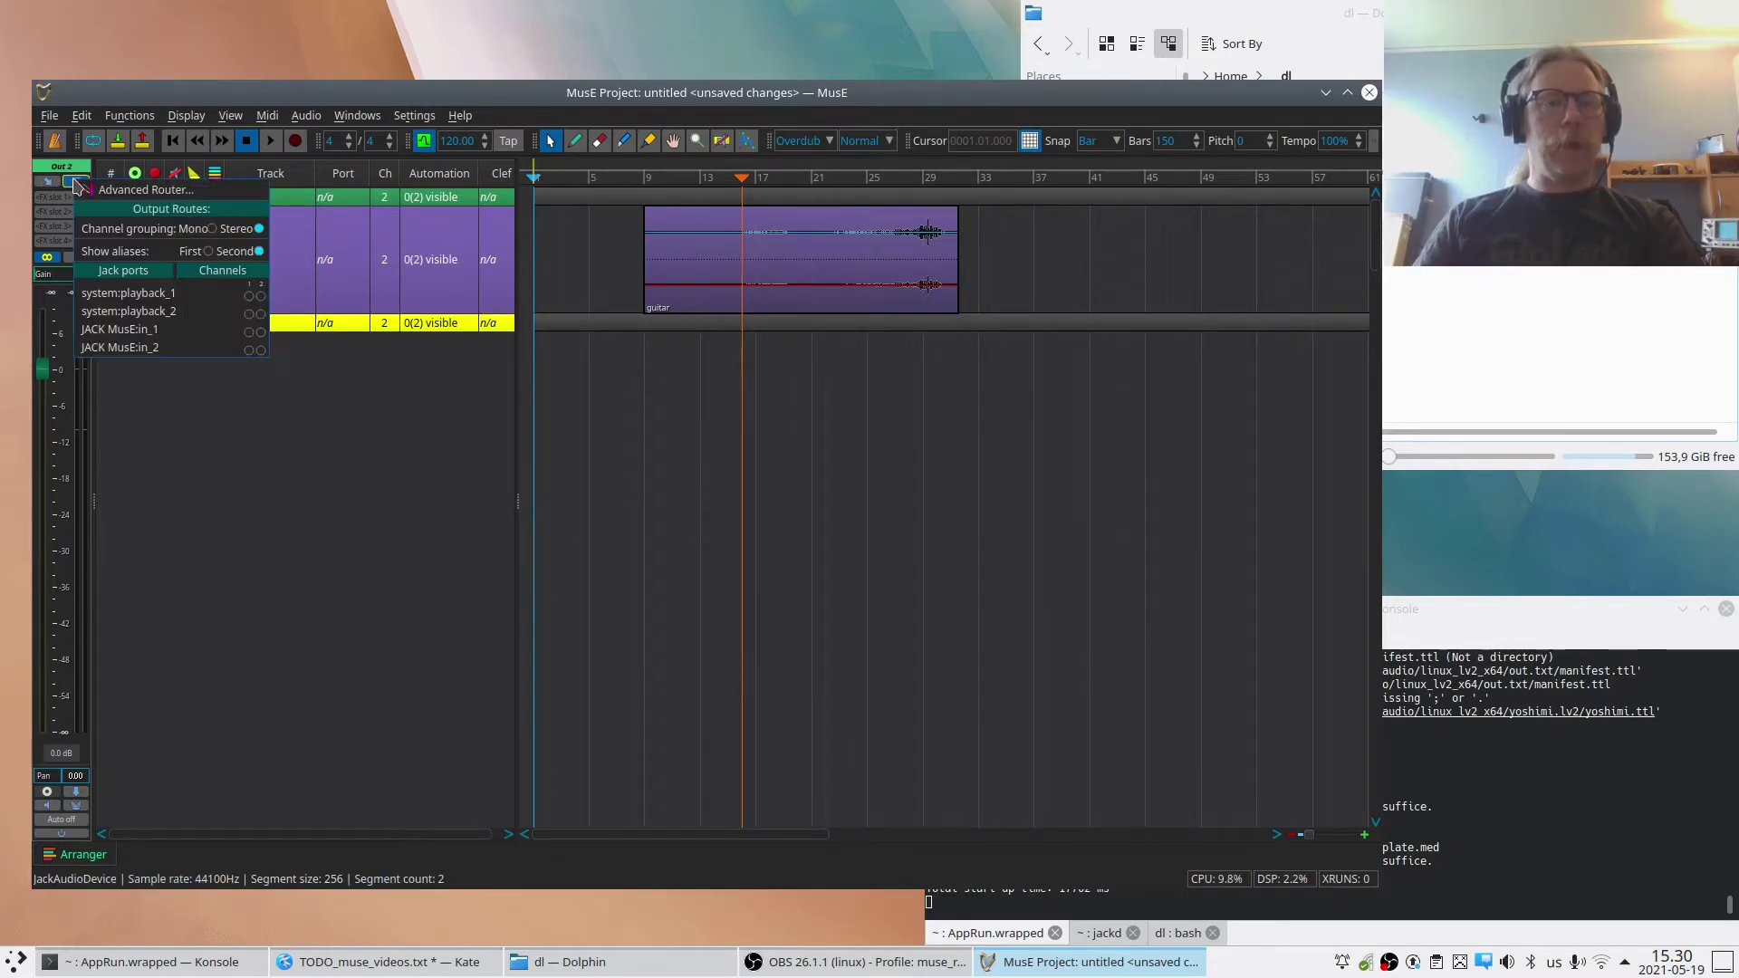
pyautogui.click(324, 389)
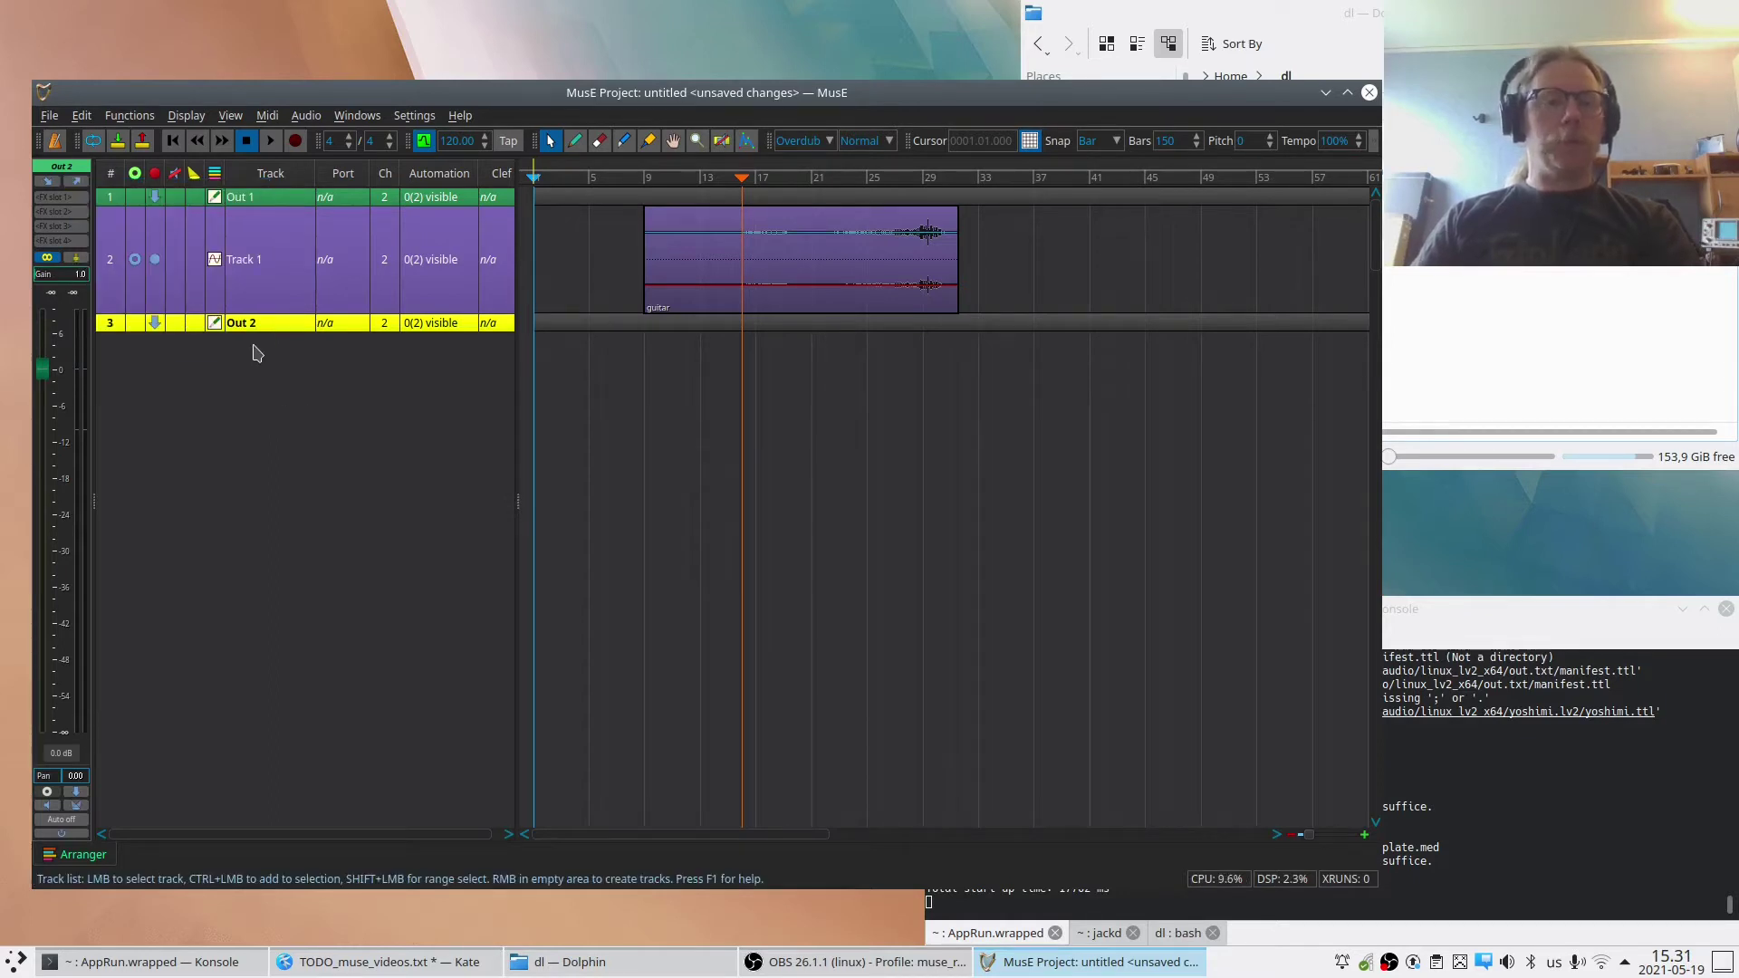
pyautogui.rightClick(276, 323)
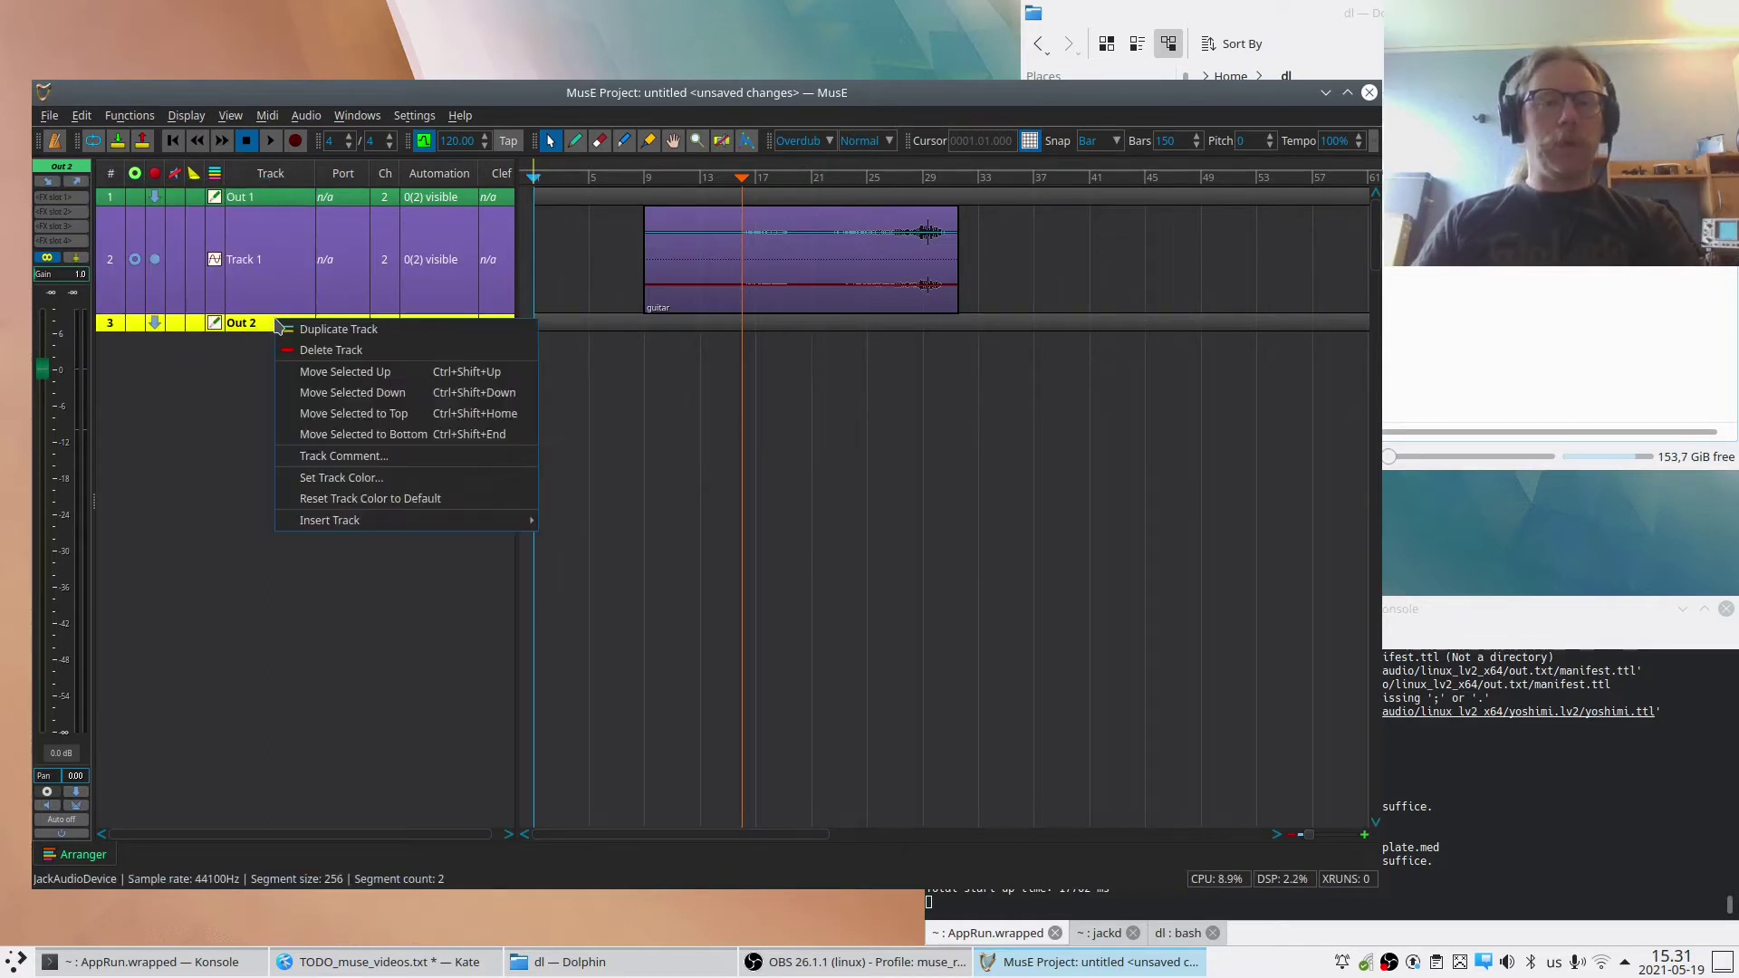
pyautogui.click(353, 353)
# Add an audio group track and rename it GroupGuitar1.
pyautogui.rightClick(279, 362)
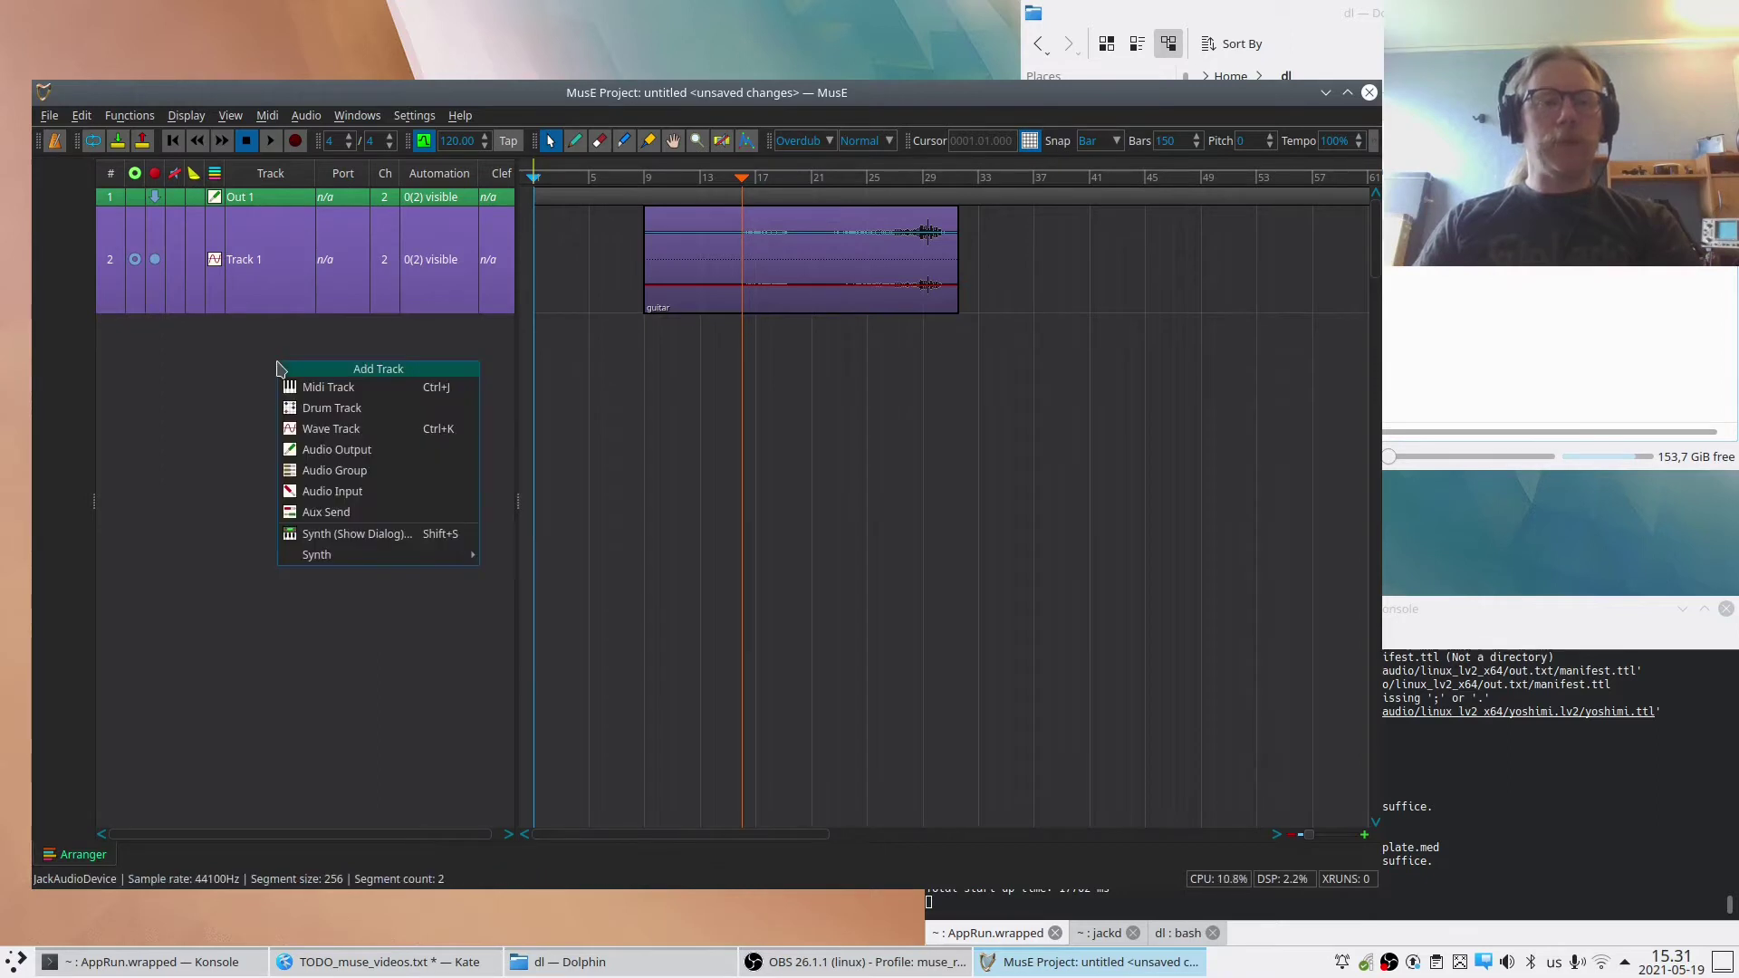
pyautogui.click(352, 481)
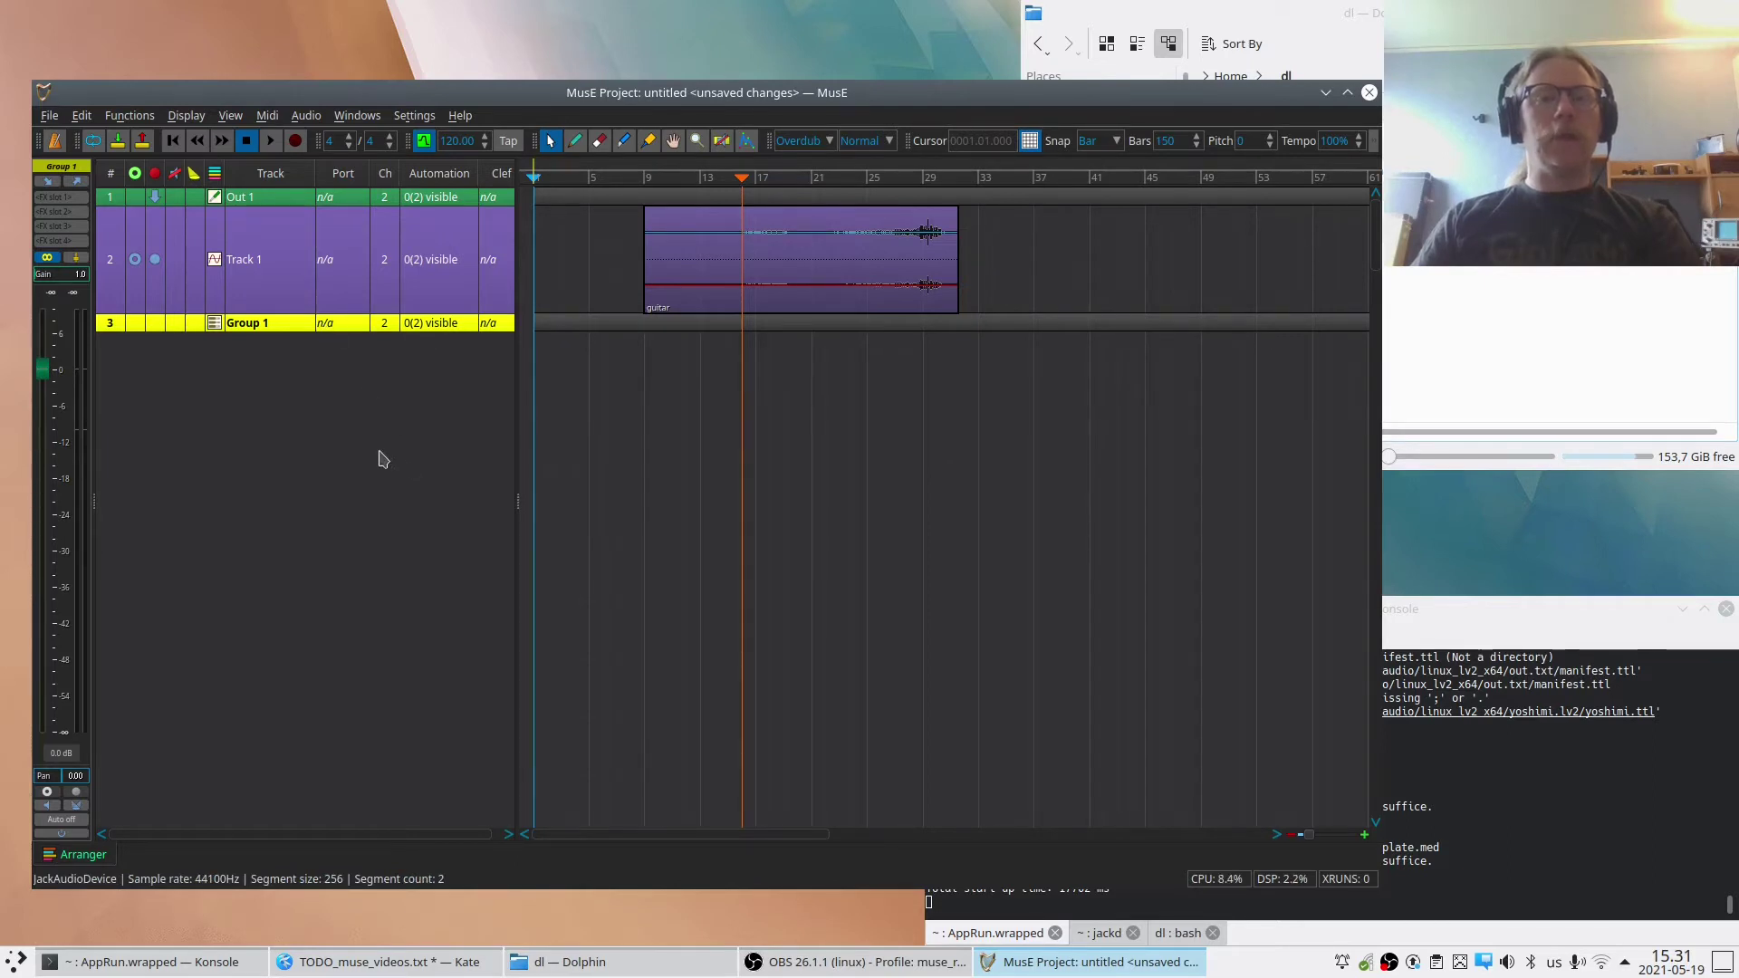
pyautogui.doubleClick(272, 325)
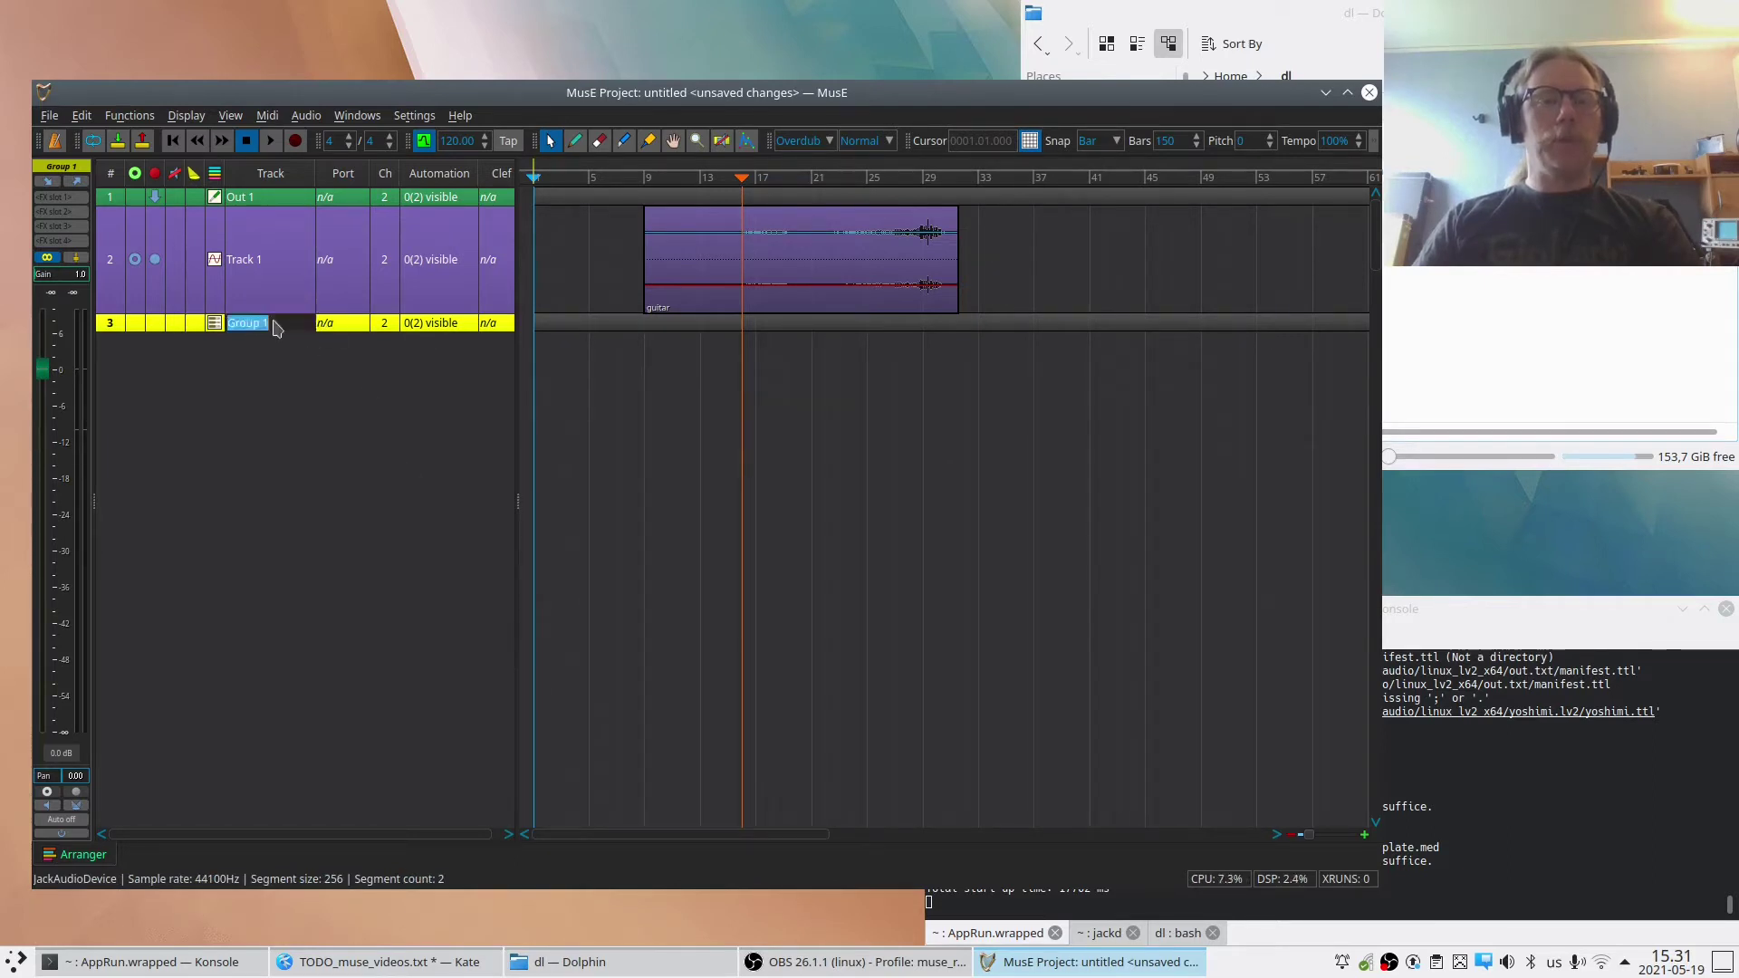
pyautogui.press('Return')
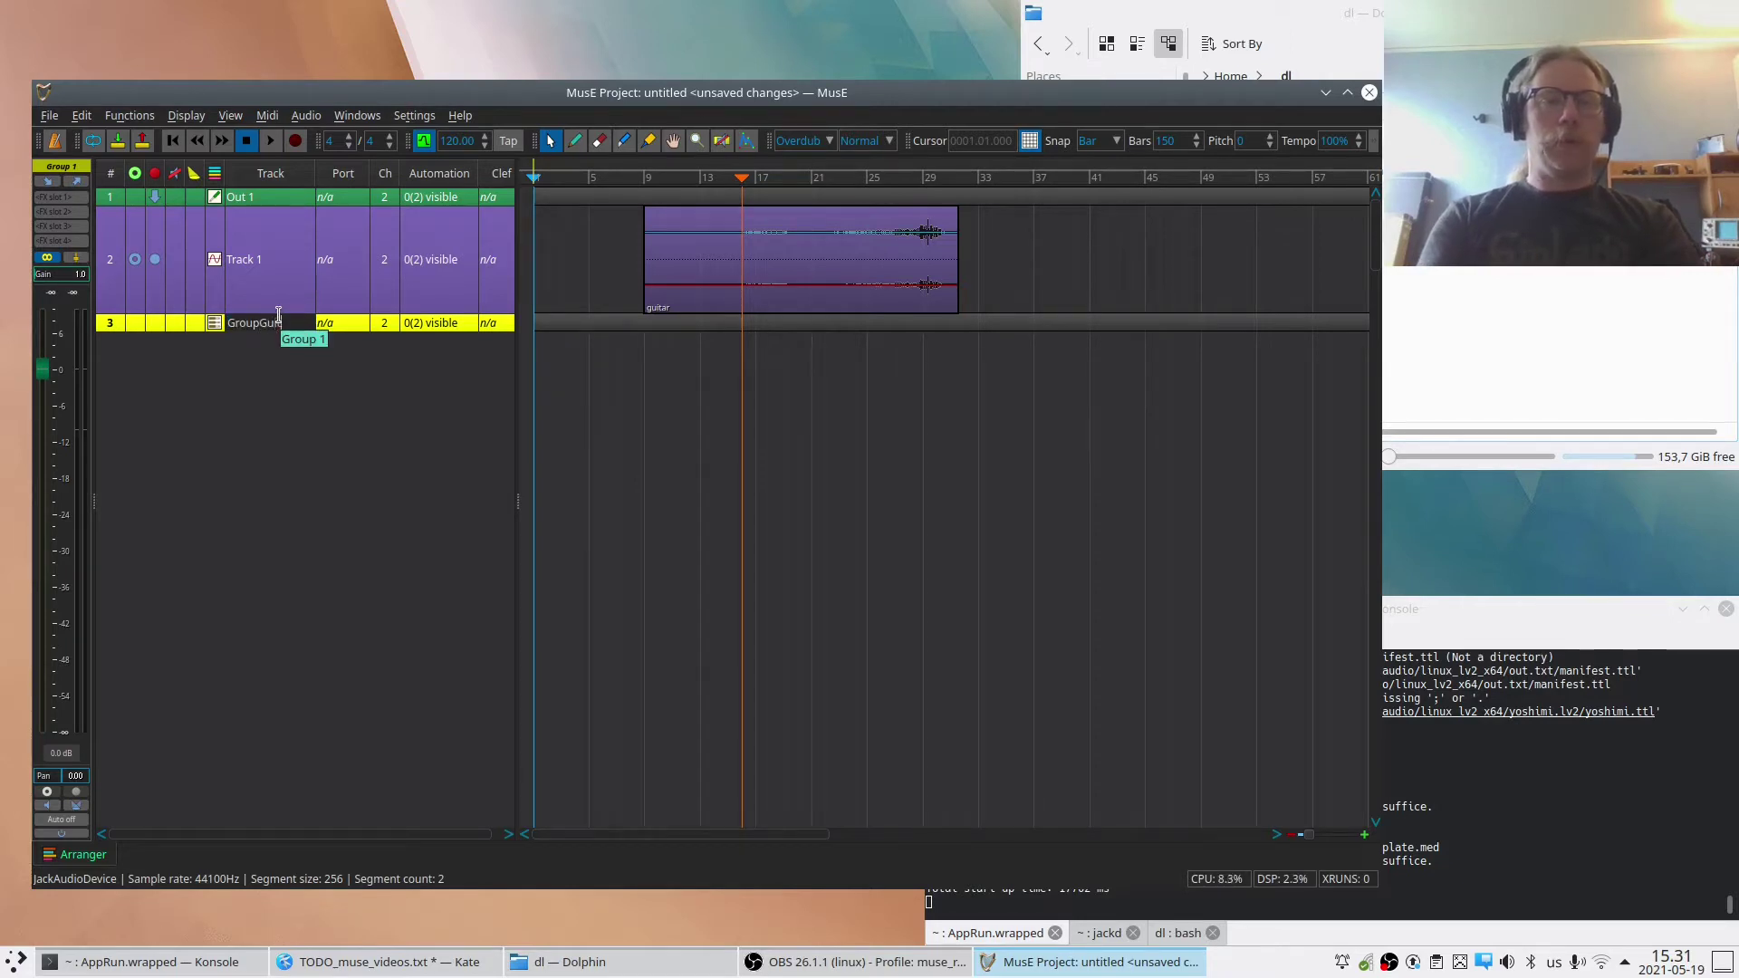
pyautogui.write('GroupGuitar1')
pyautogui.press('Return')
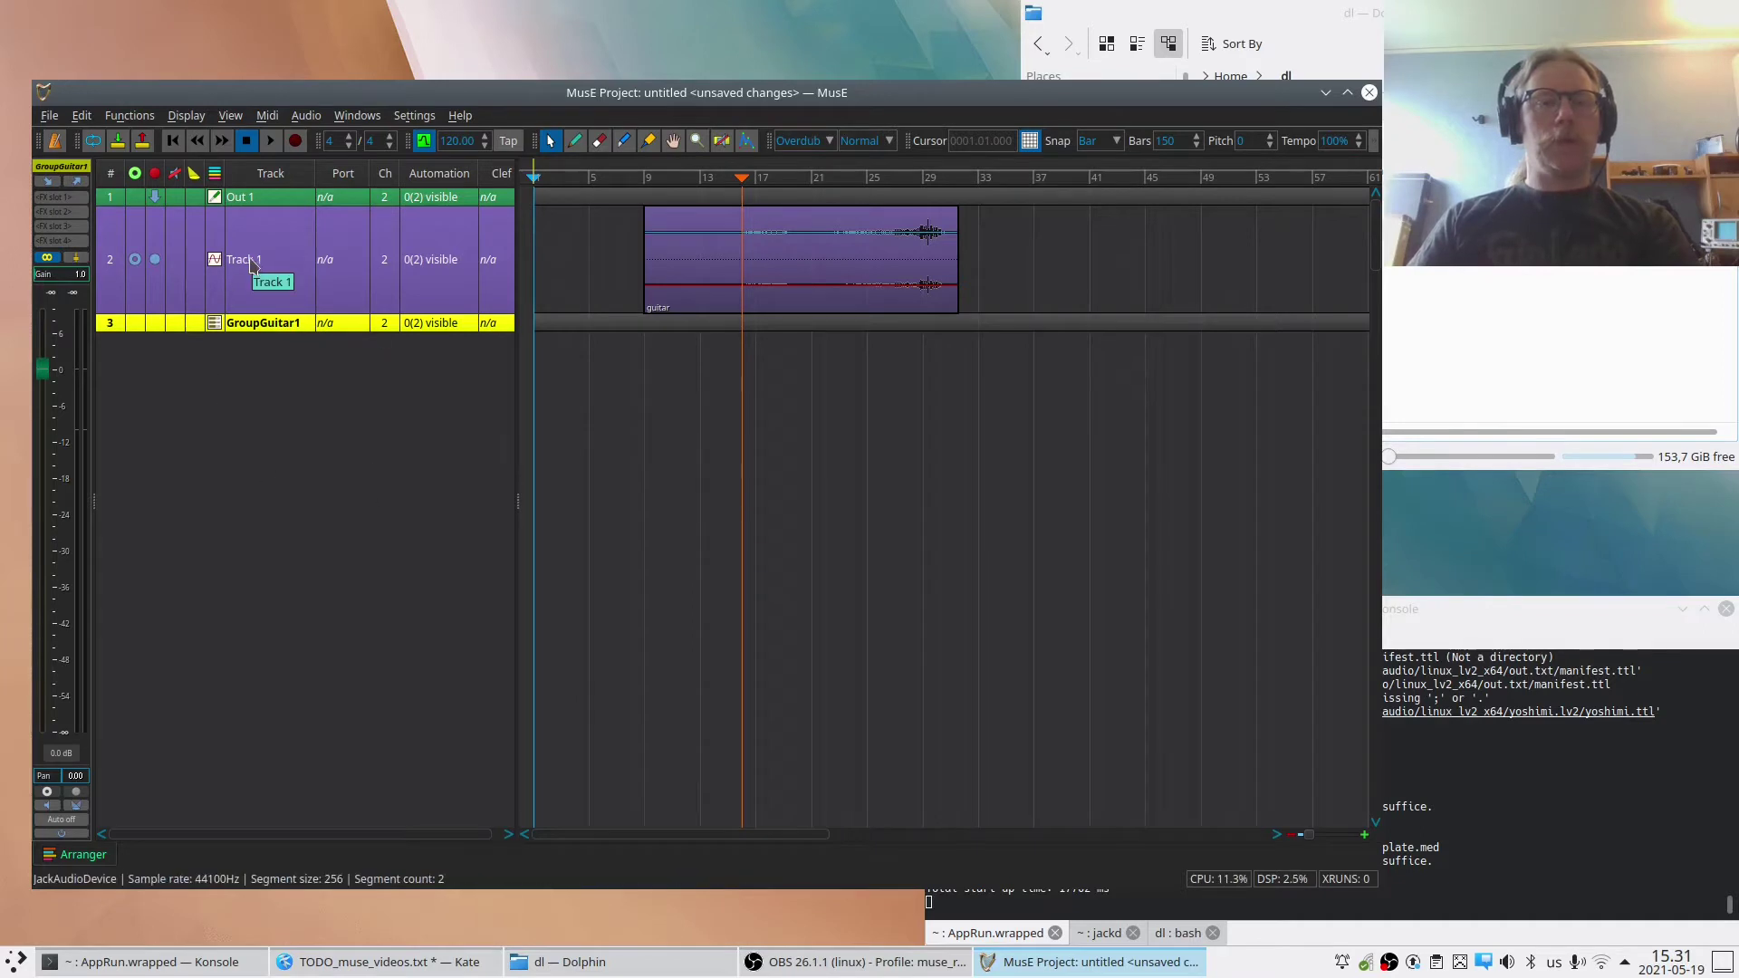
pyautogui.moveTo(251, 262); pyautogui.dragTo(304, 299)
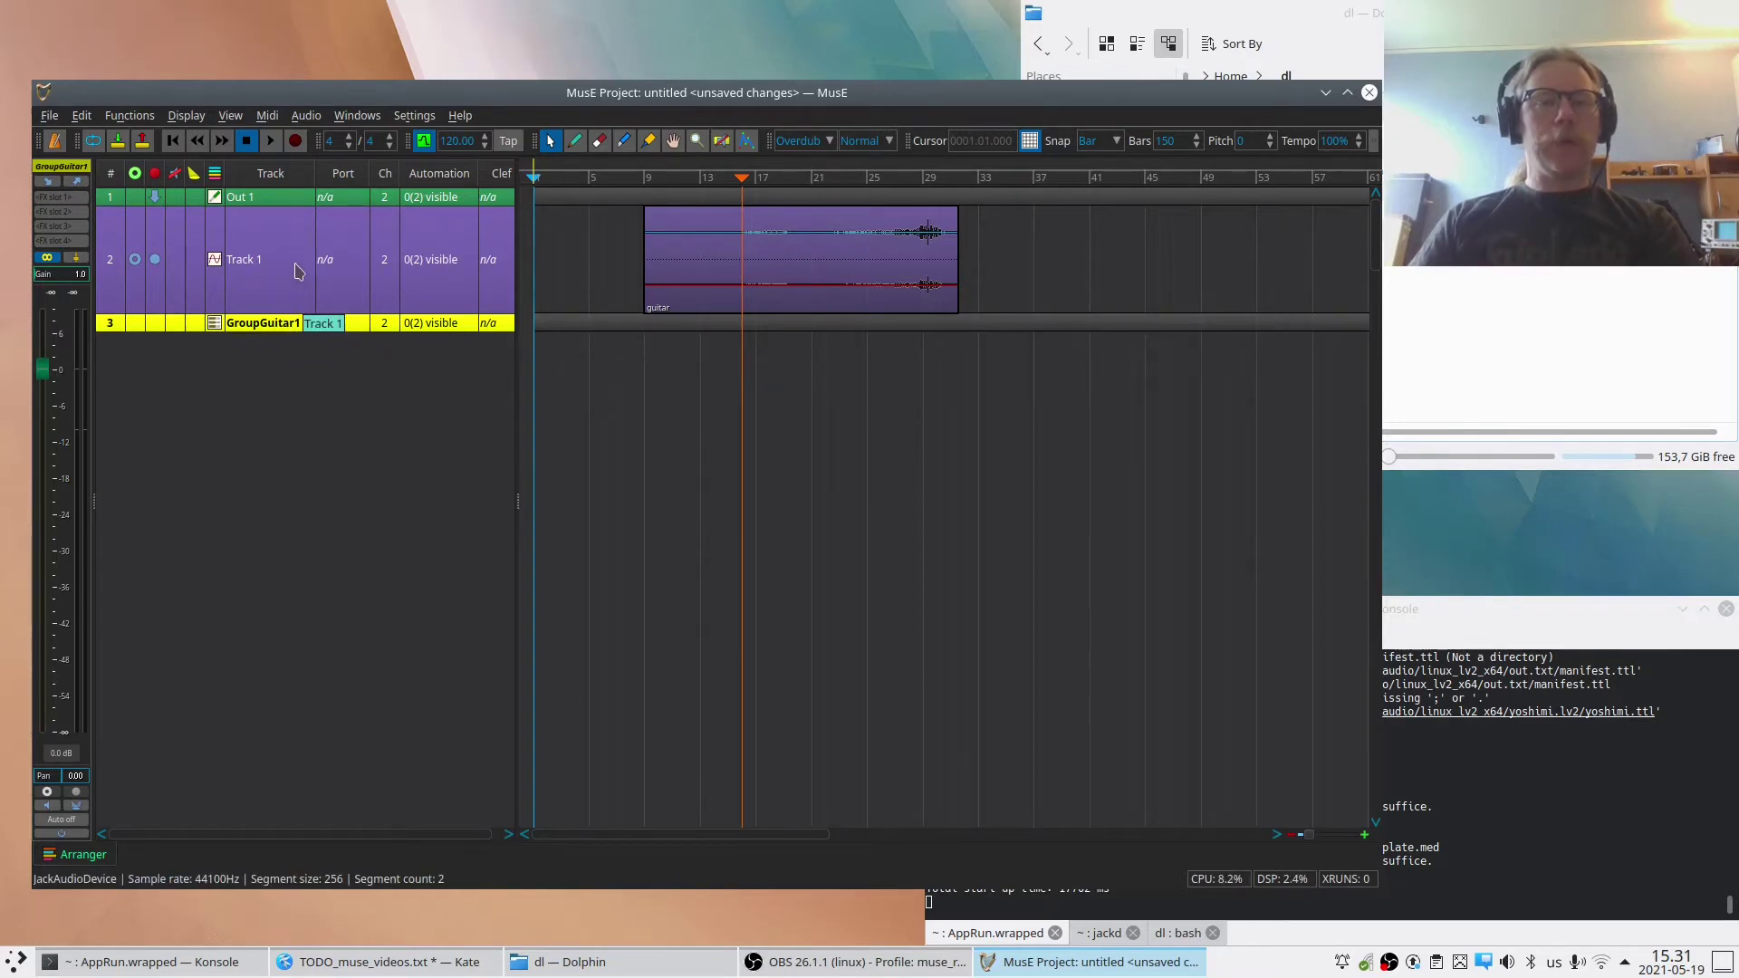
# Disconnect Track 1's output from 1:Out 1 and route it to 3:GroupGuitar1.
pyautogui.click(296, 270)
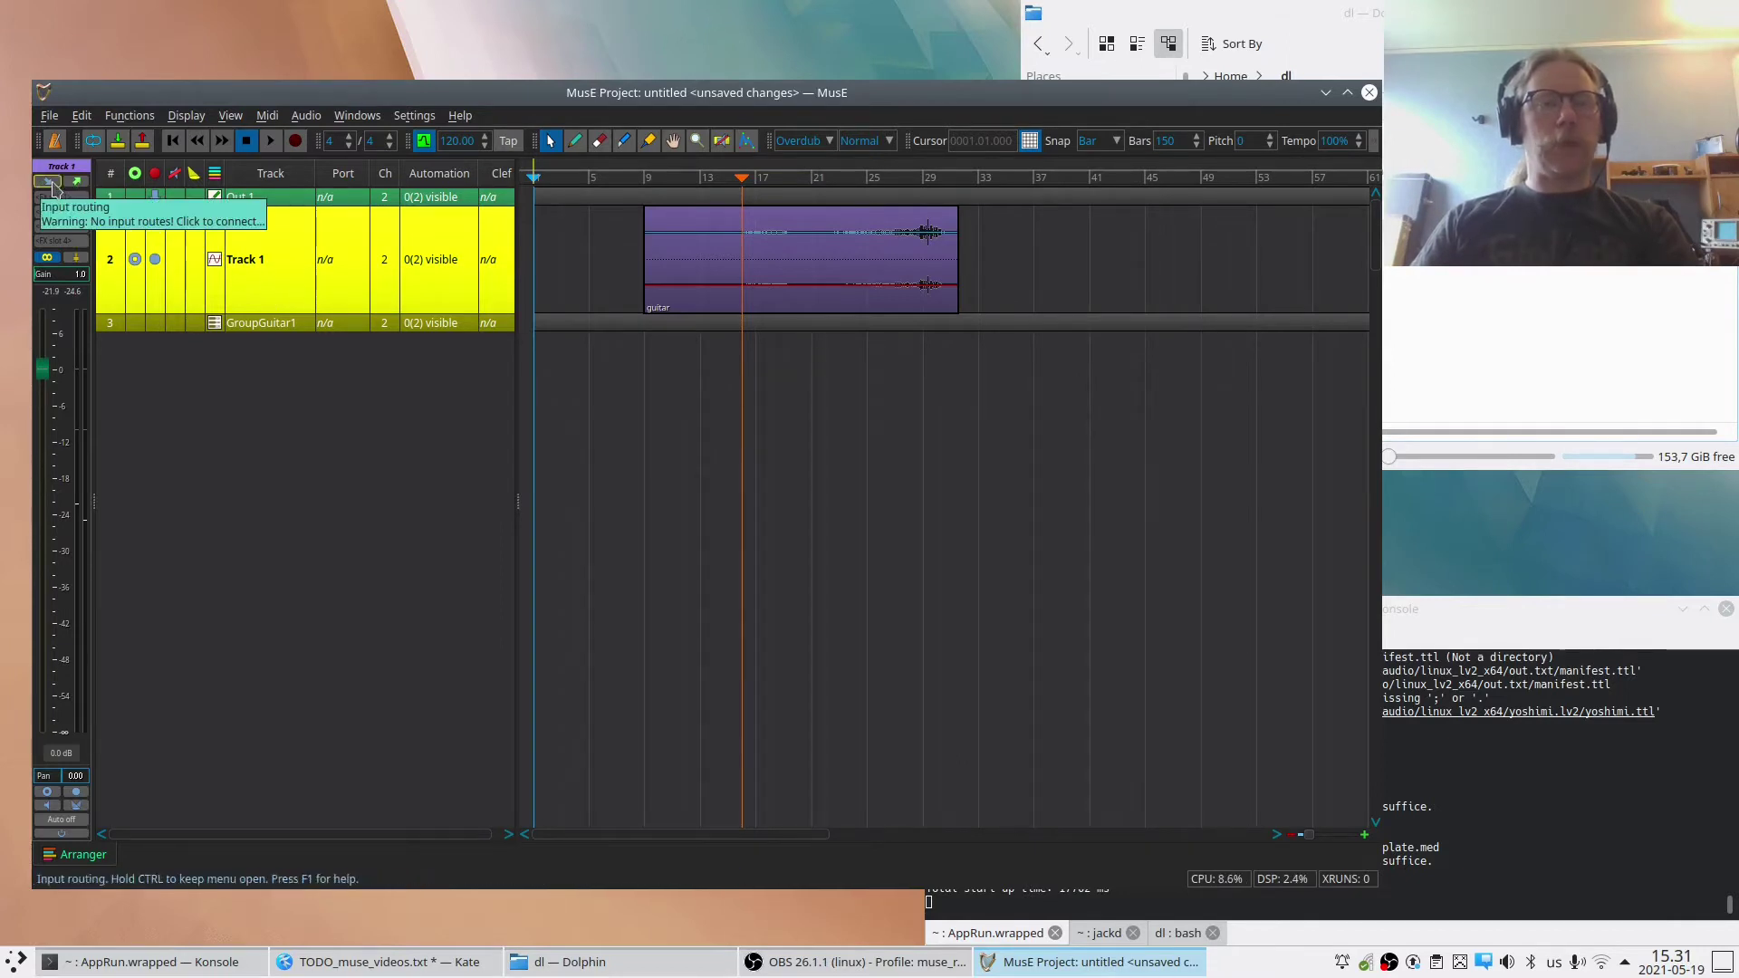
pyautogui.click(78, 183)
pyautogui.moveTo(132, 270)
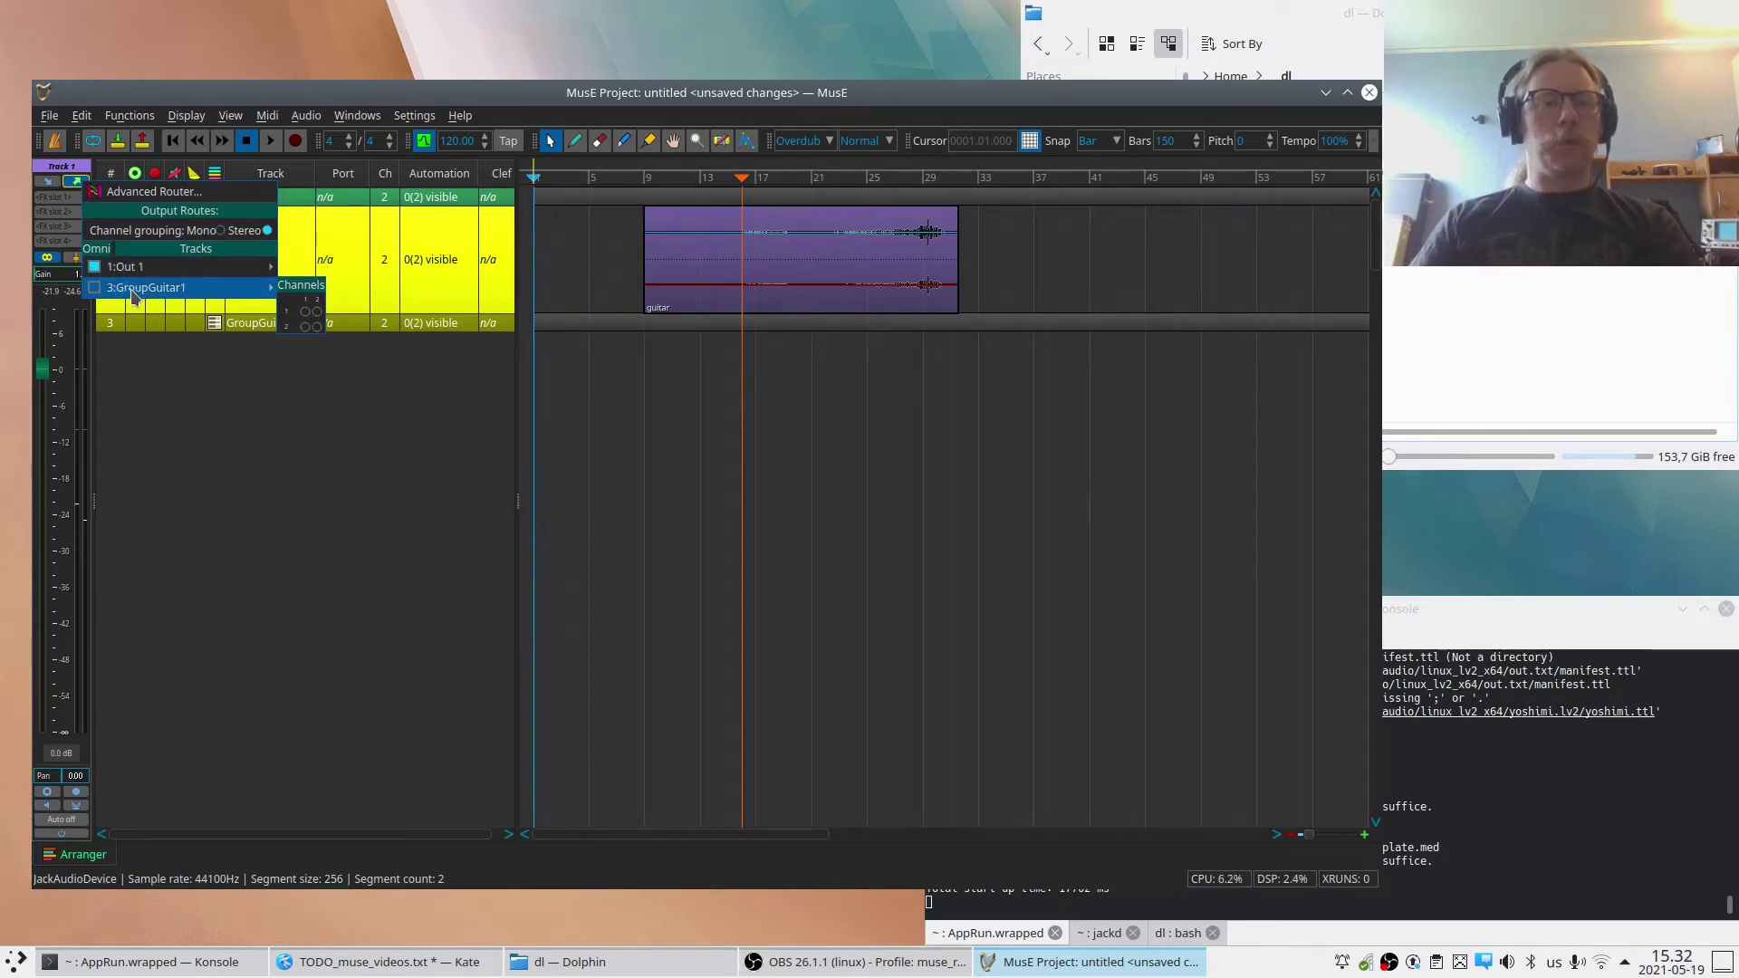
pyautogui.click(72, 186)
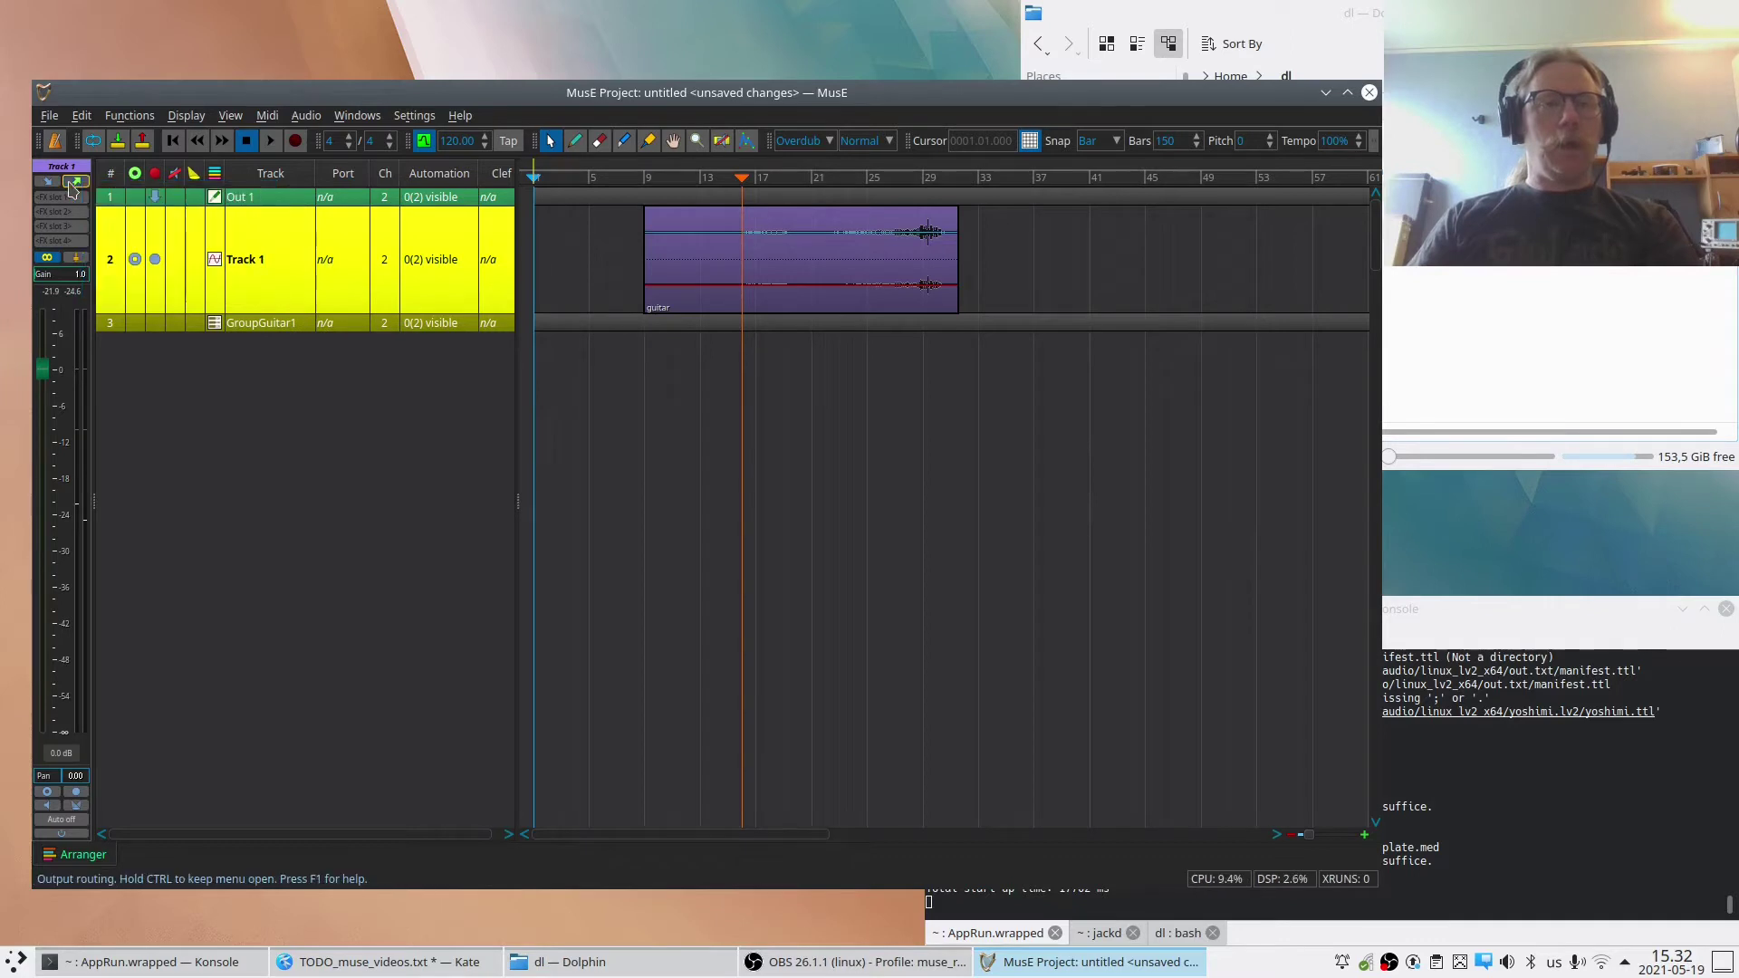
pyautogui.click(74, 184)
pyautogui.moveTo(109, 269)
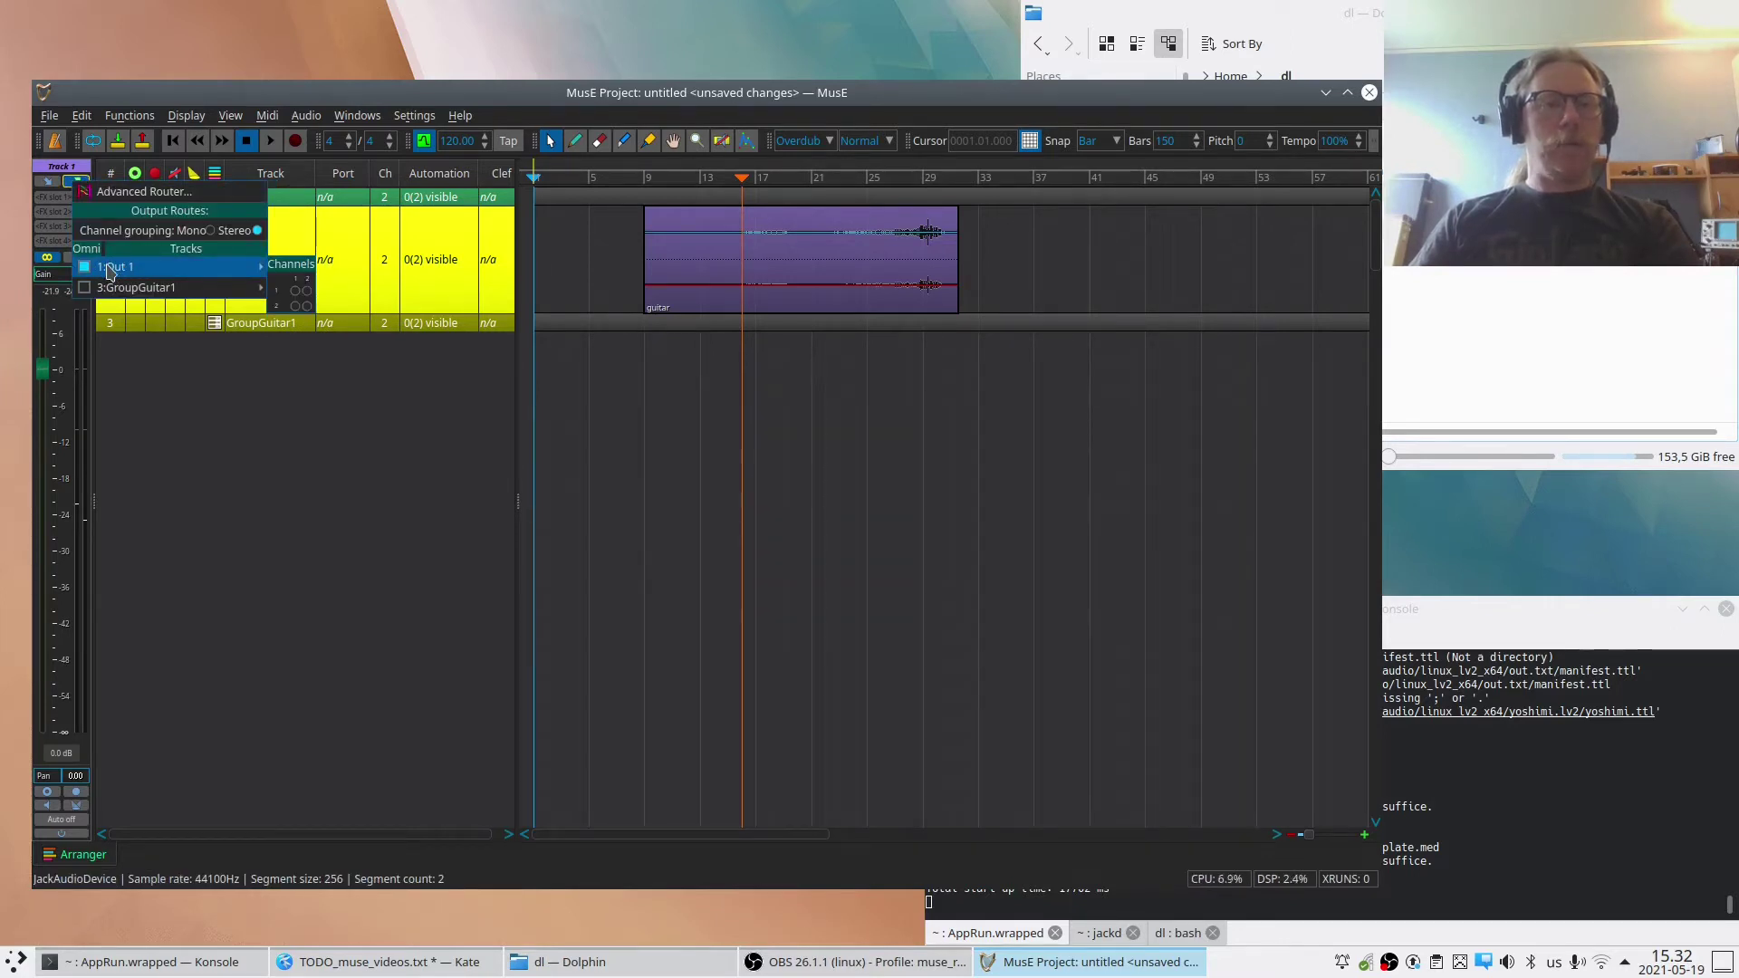
pyautogui.click(109, 267)
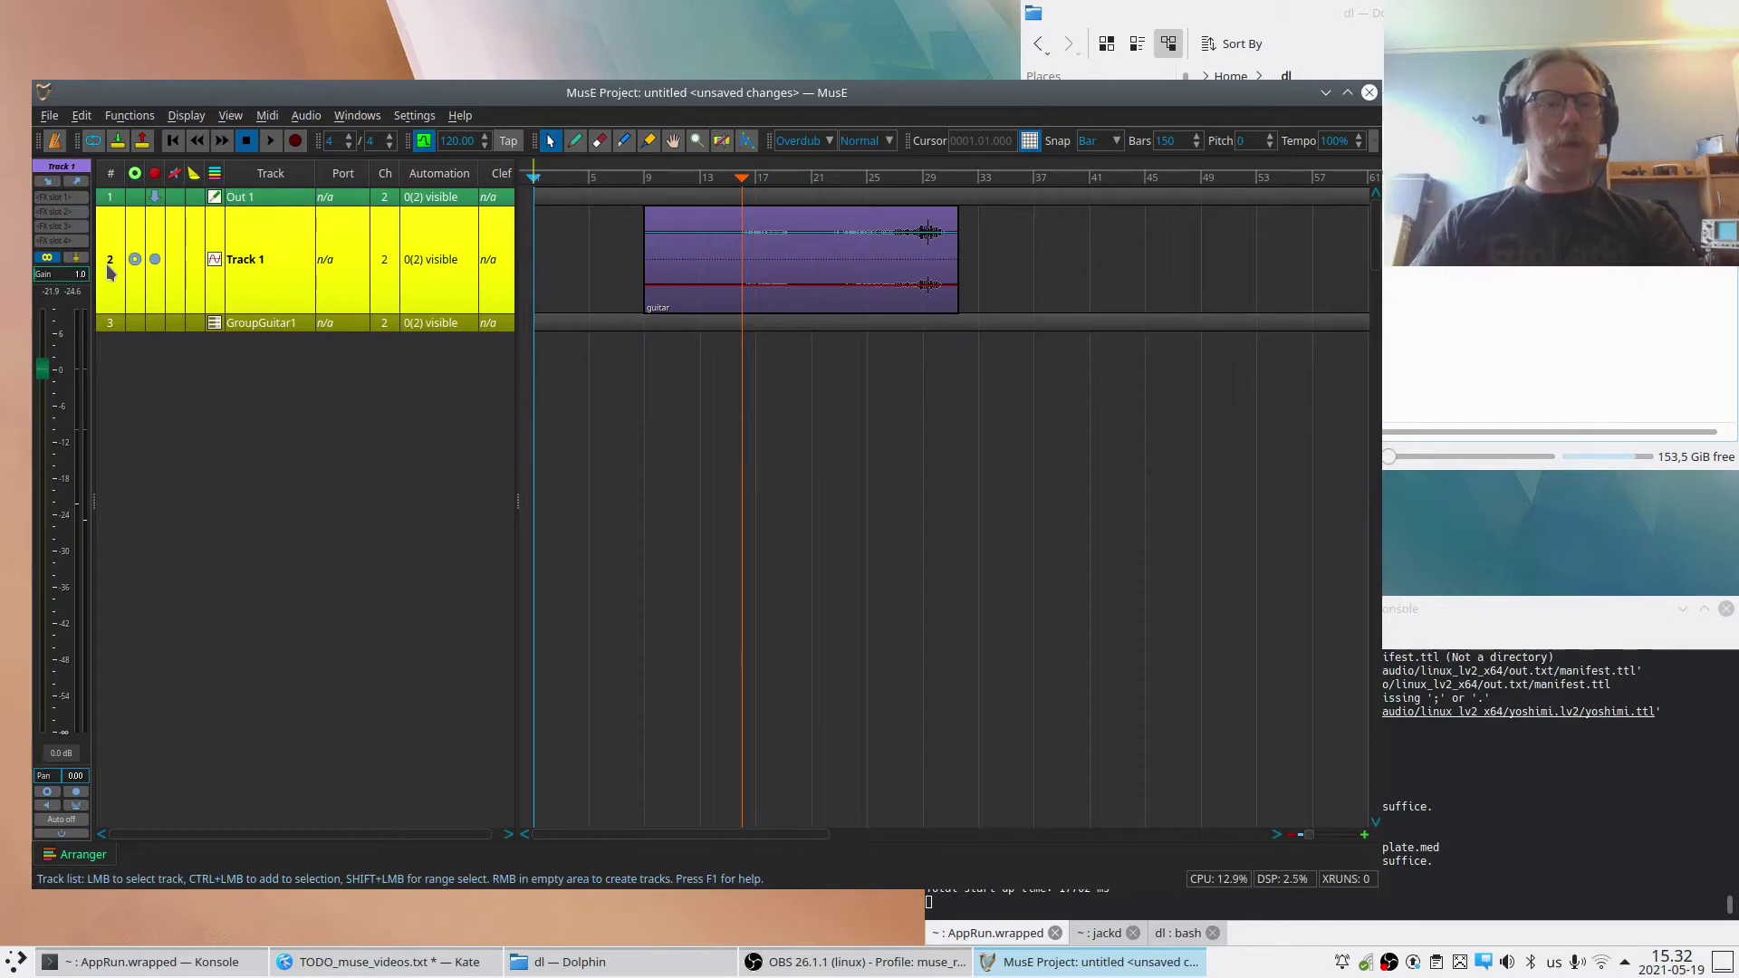
pyautogui.click(77, 181)
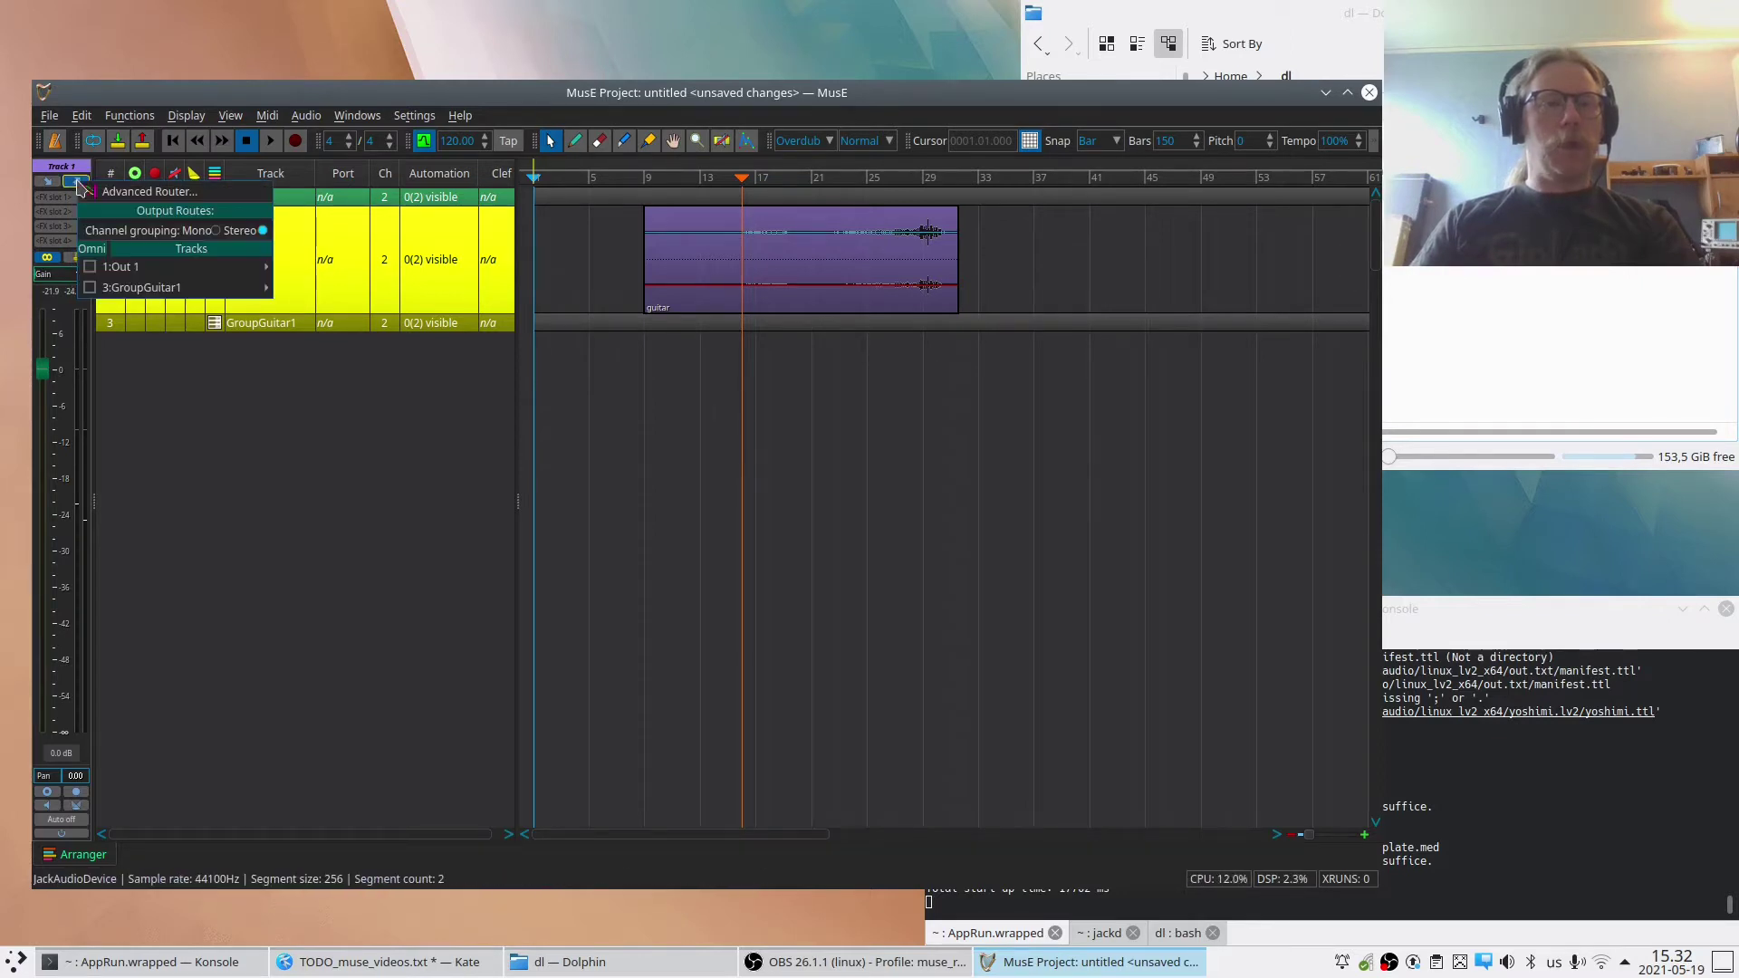
pyautogui.moveTo(117, 268)
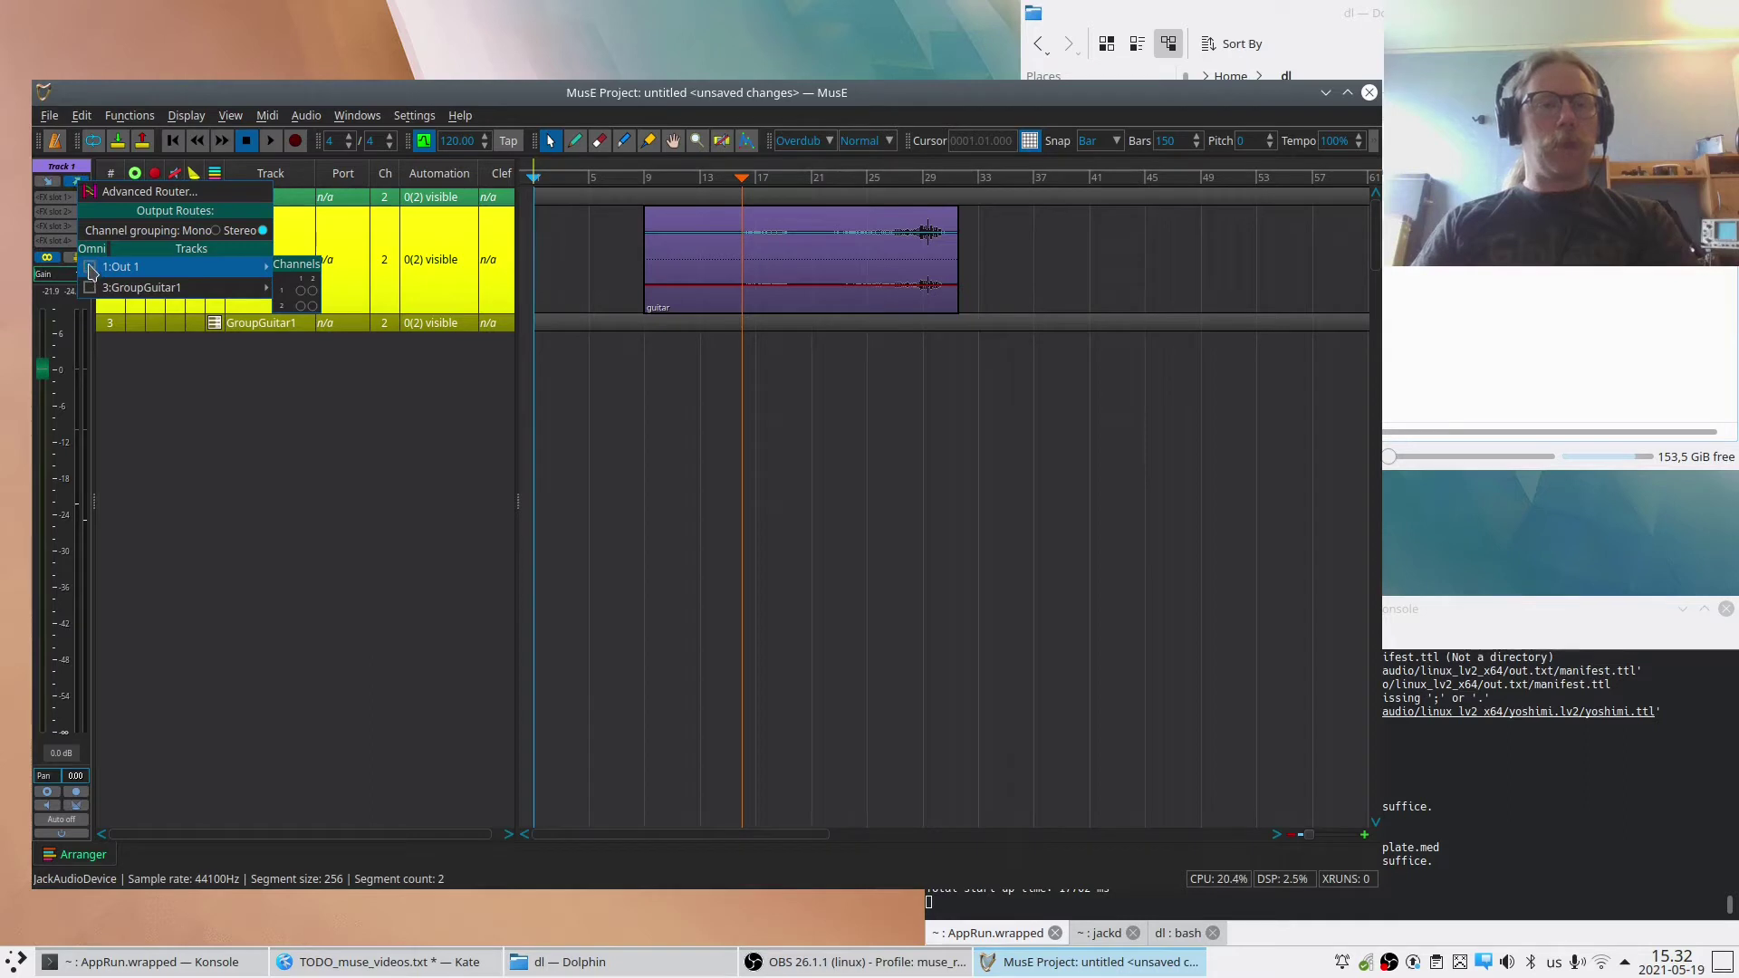
pyautogui.click(92, 270)
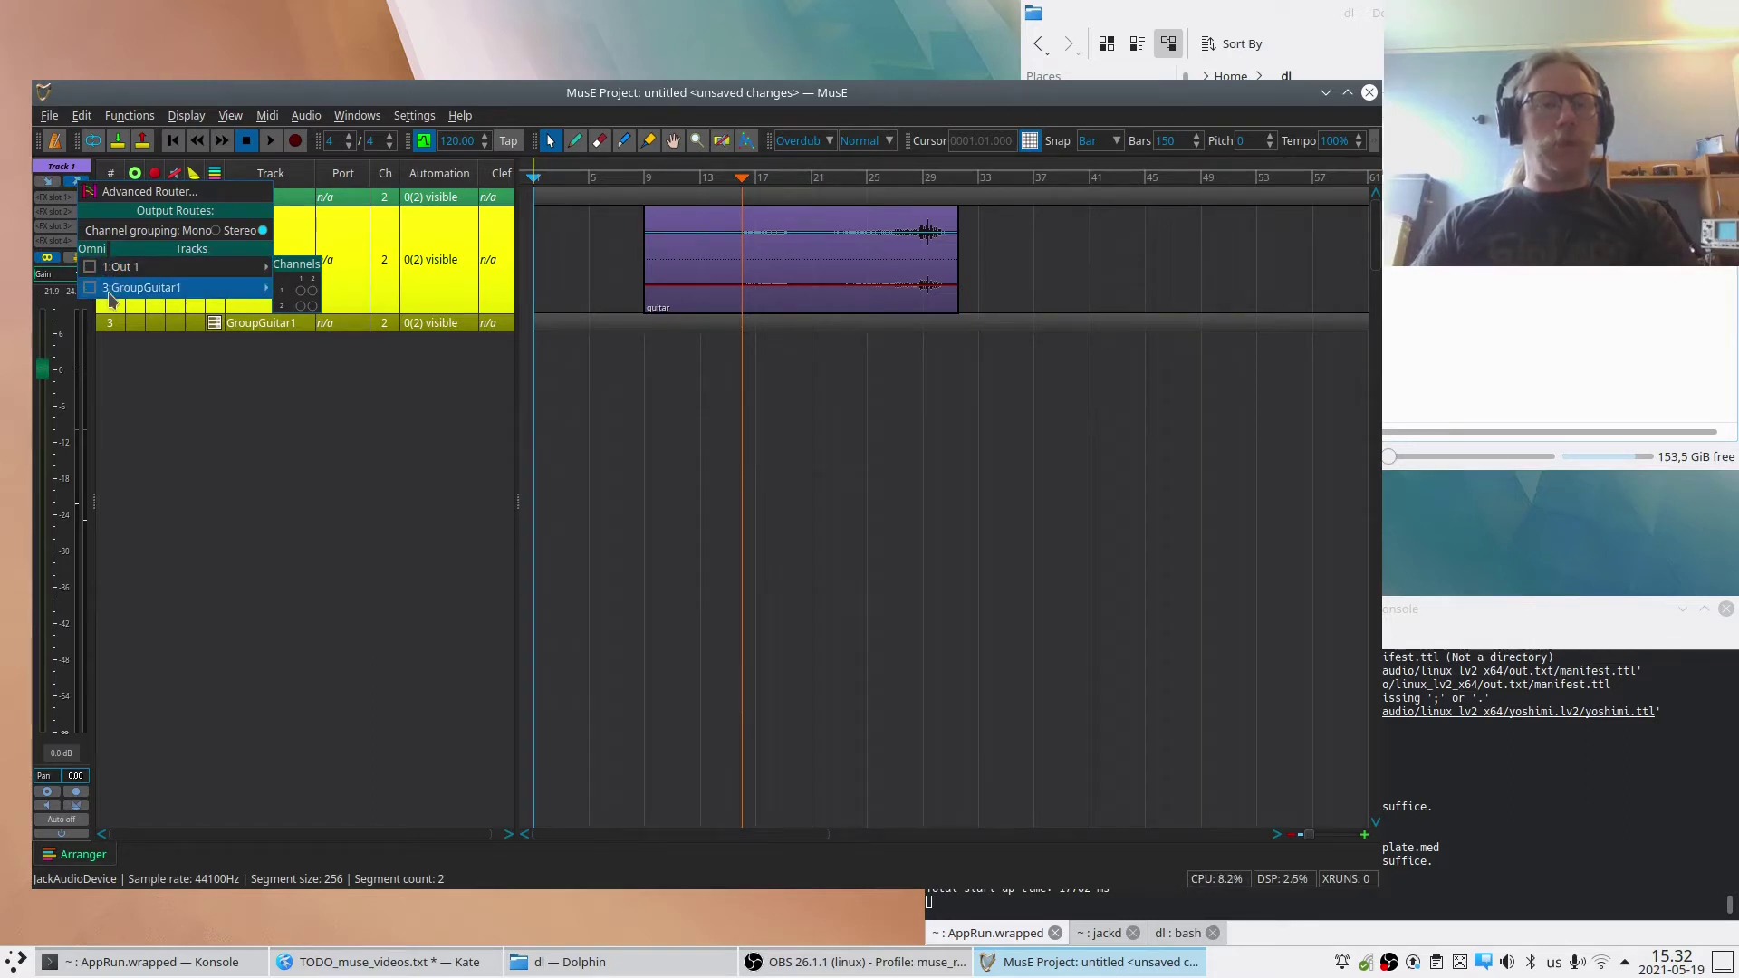
pyautogui.moveTo(114, 288)
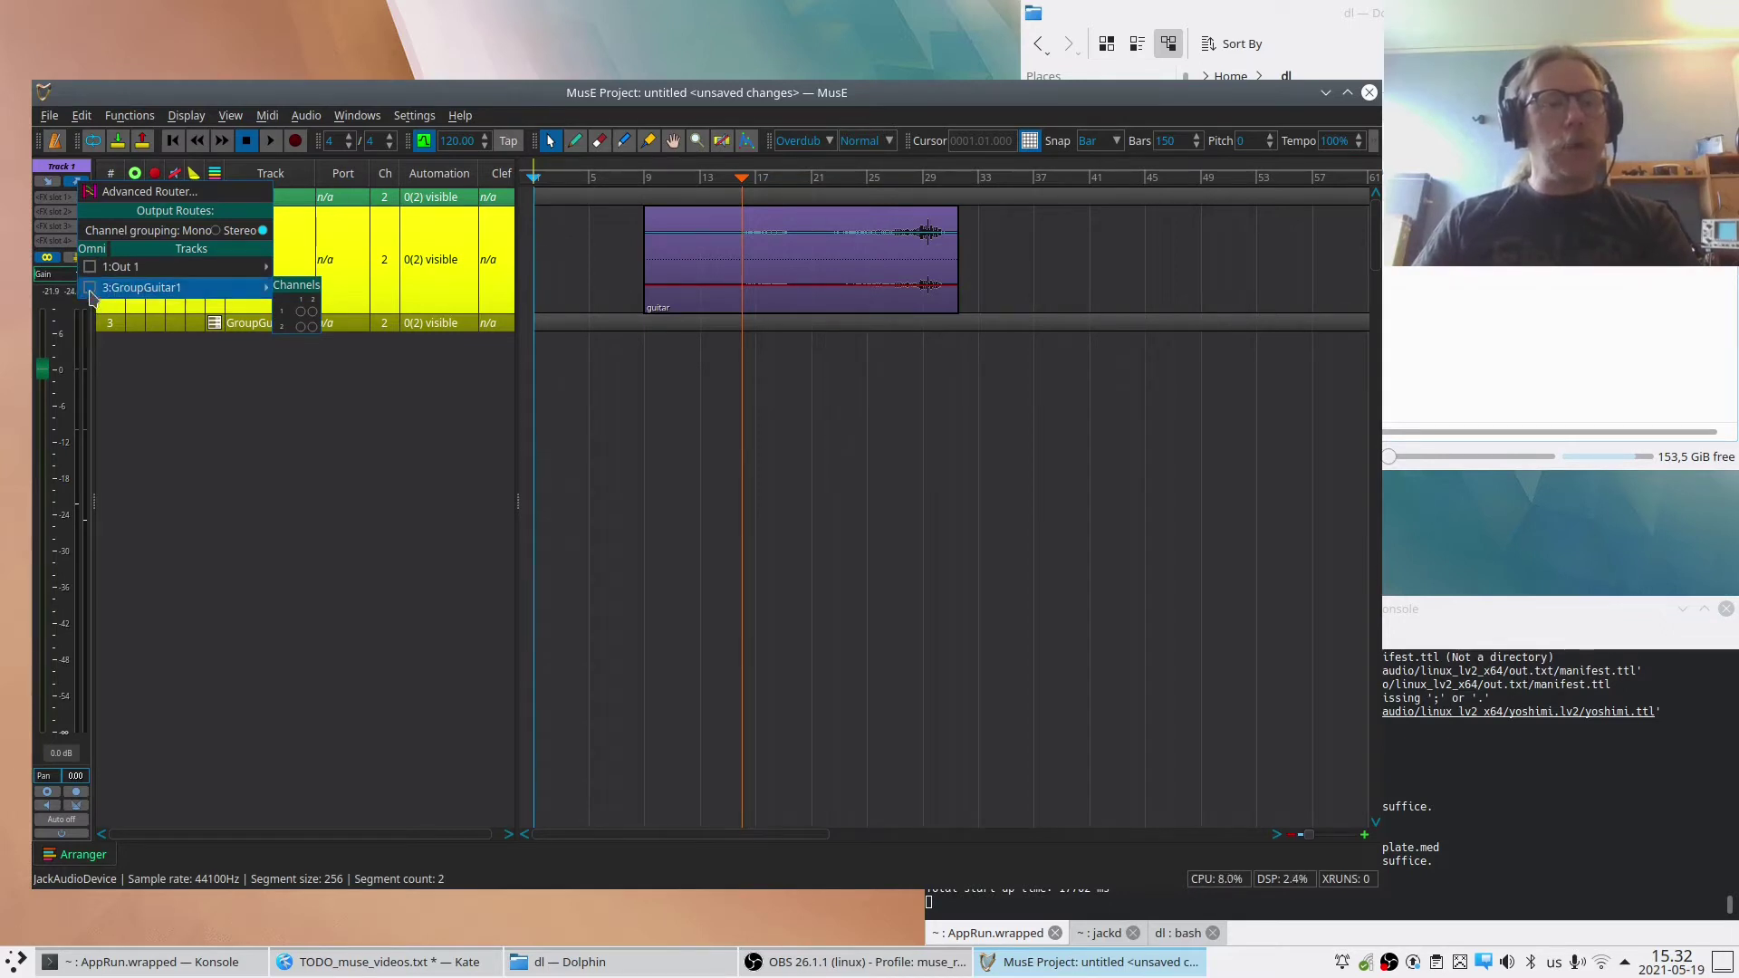
pyautogui.click(91, 288)
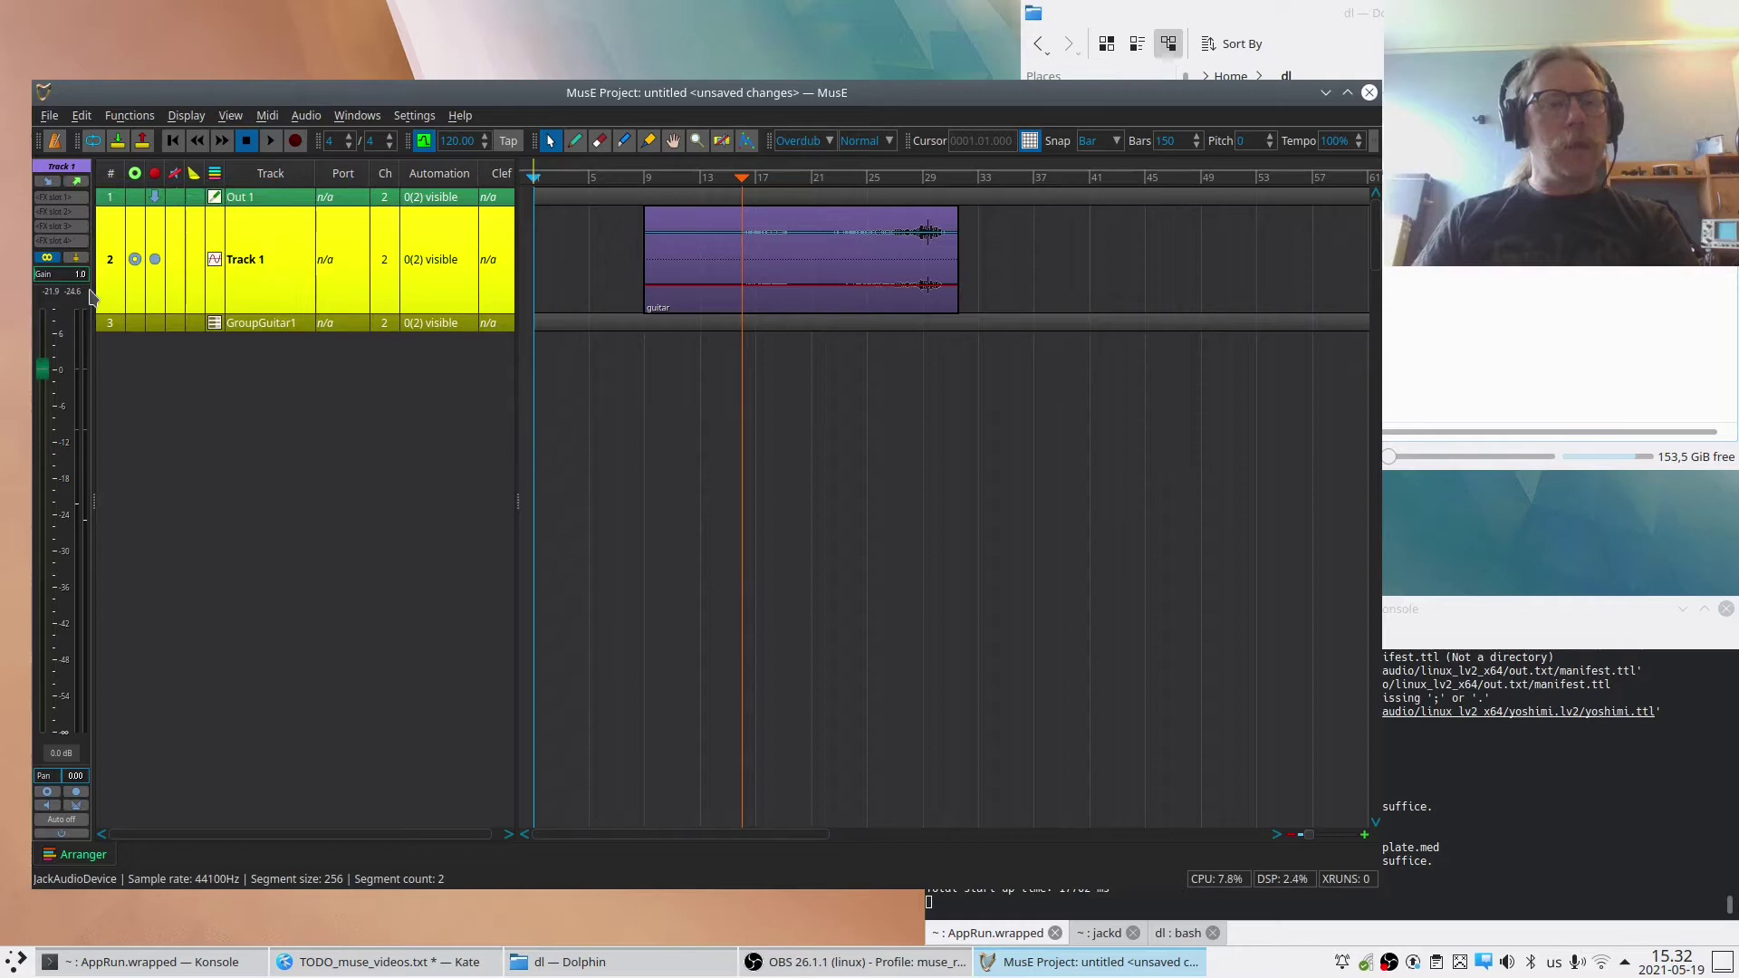
# Verify Track 1's GroupGuitar1 route, then check GroupGuitar1's own output routes.
pyautogui.click(75, 184)
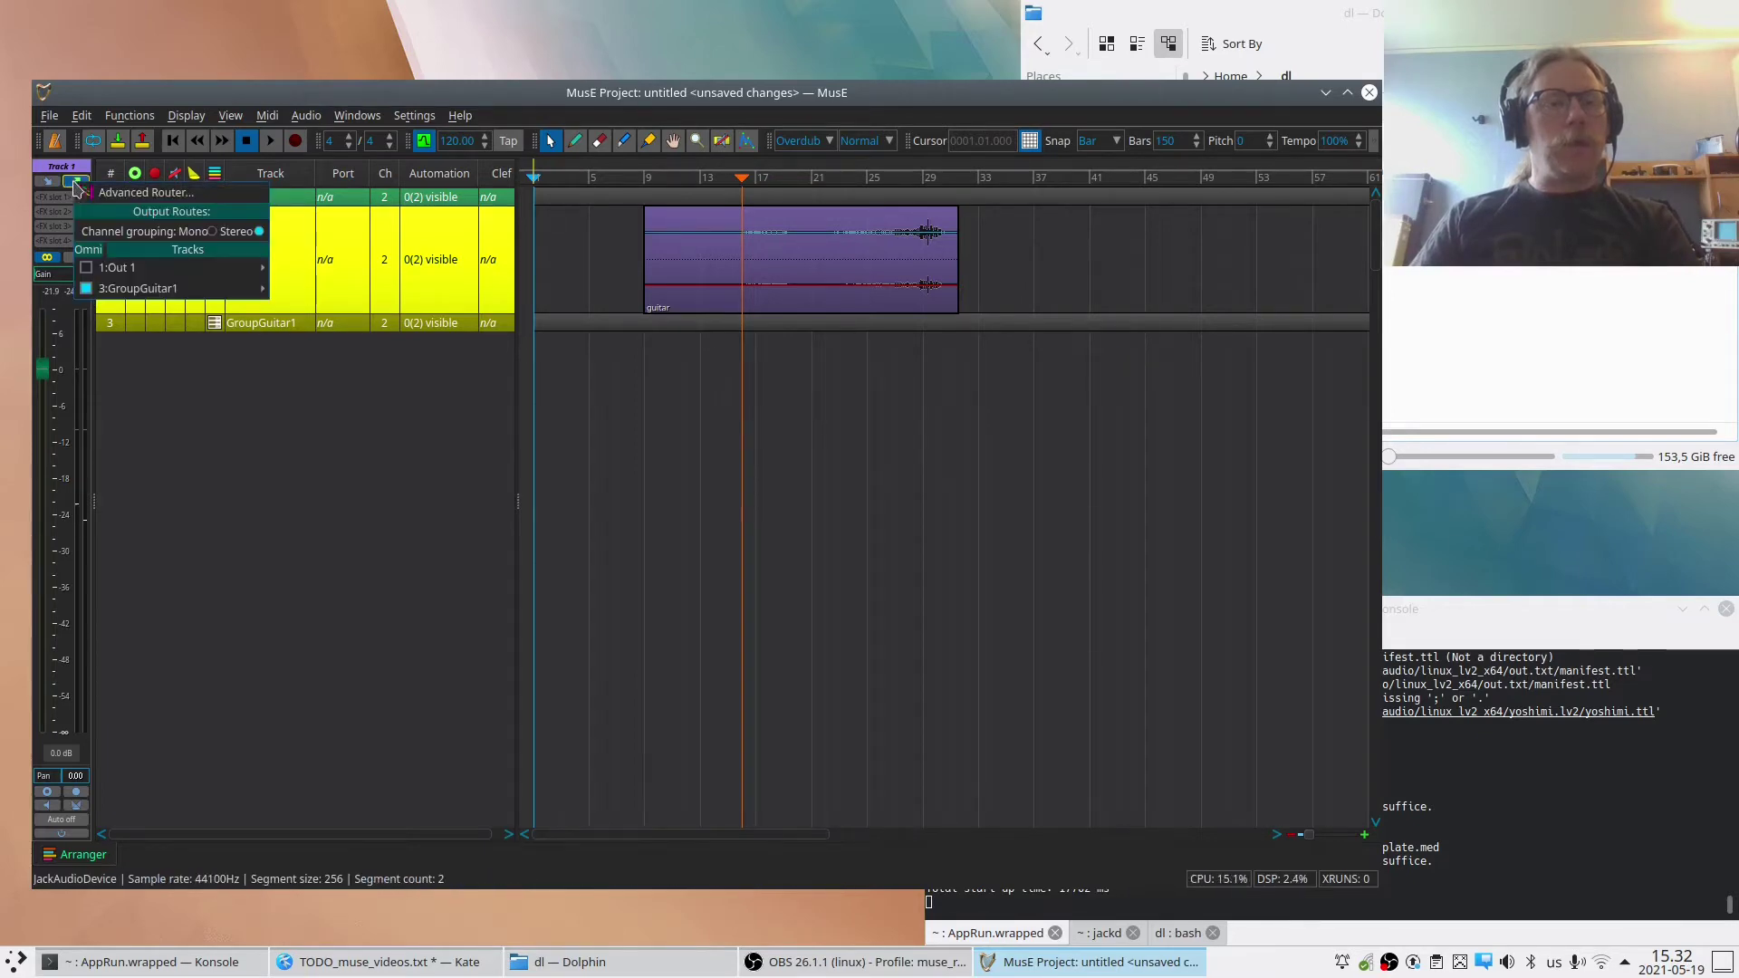
pyautogui.moveTo(98, 293)
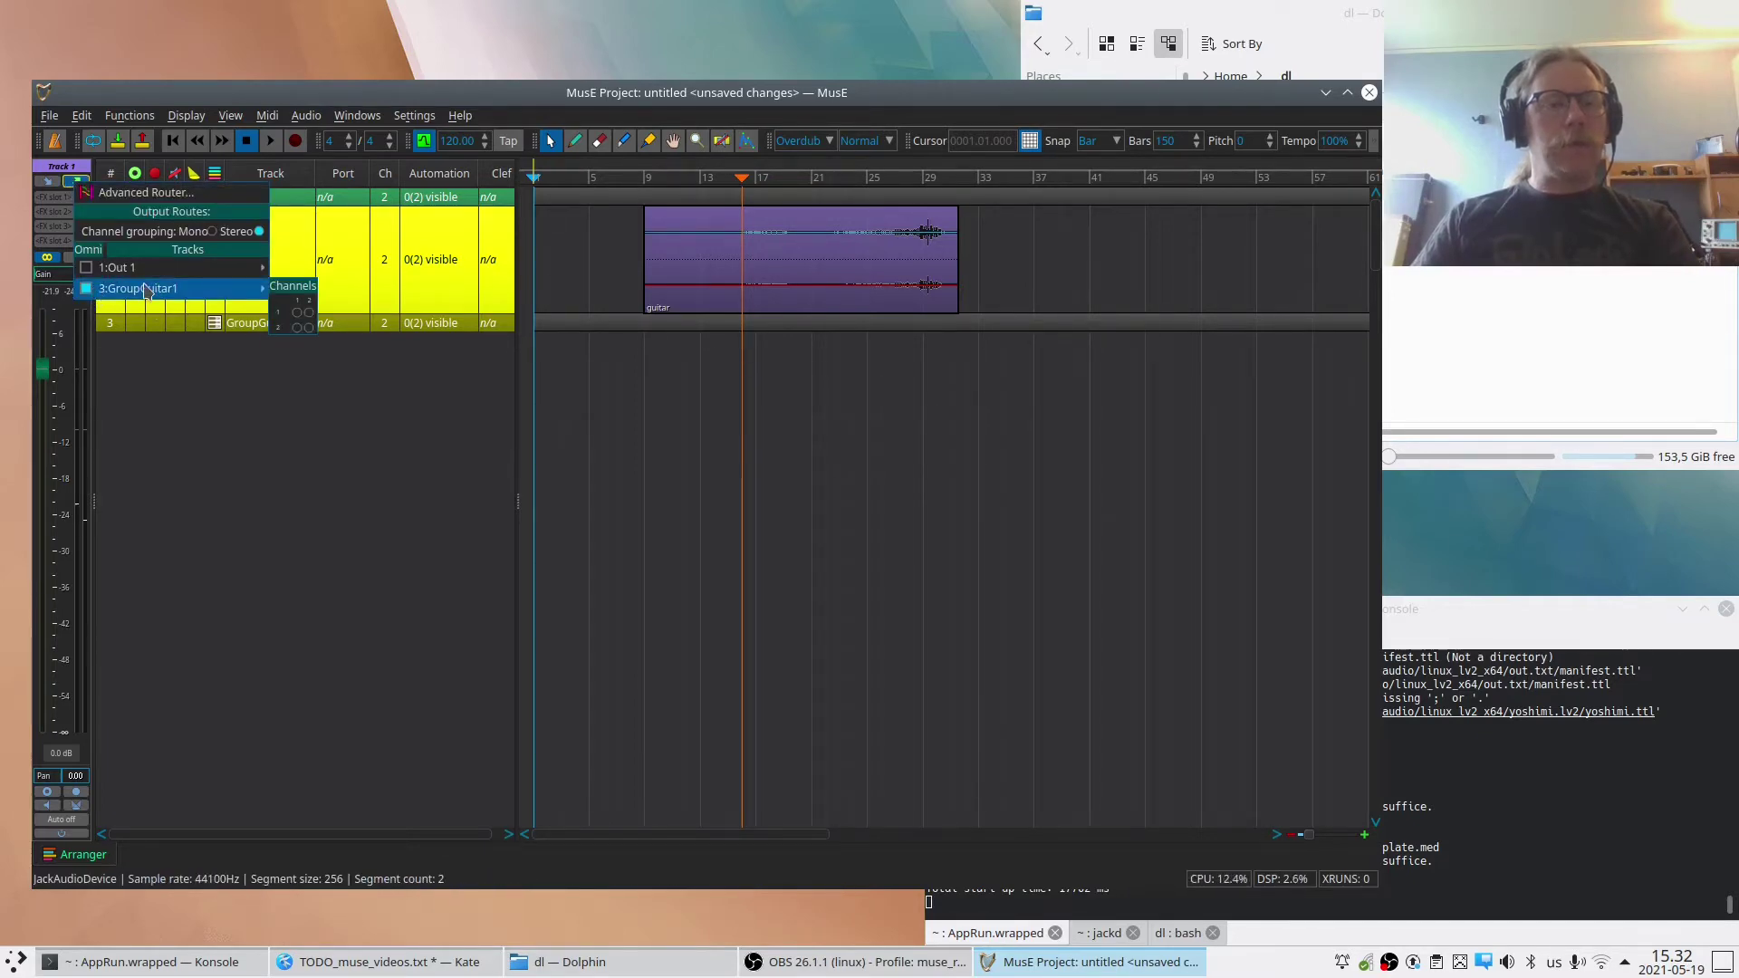
pyautogui.click(229, 406)
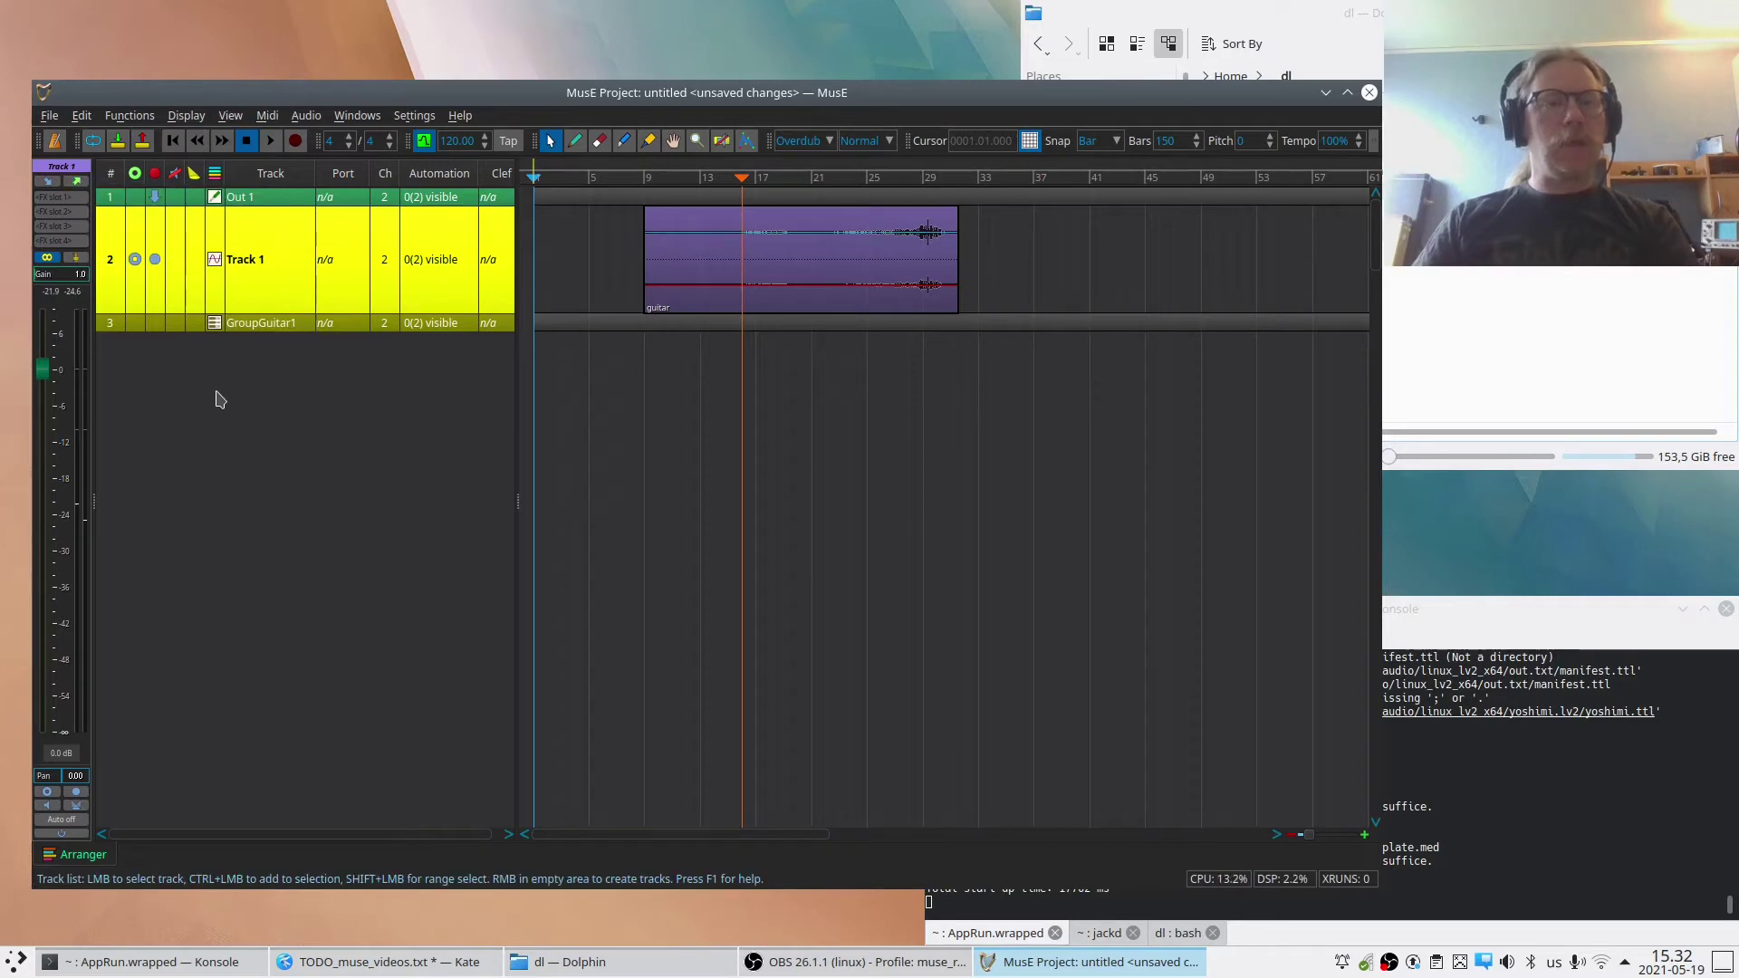
pyautogui.click(266, 324)
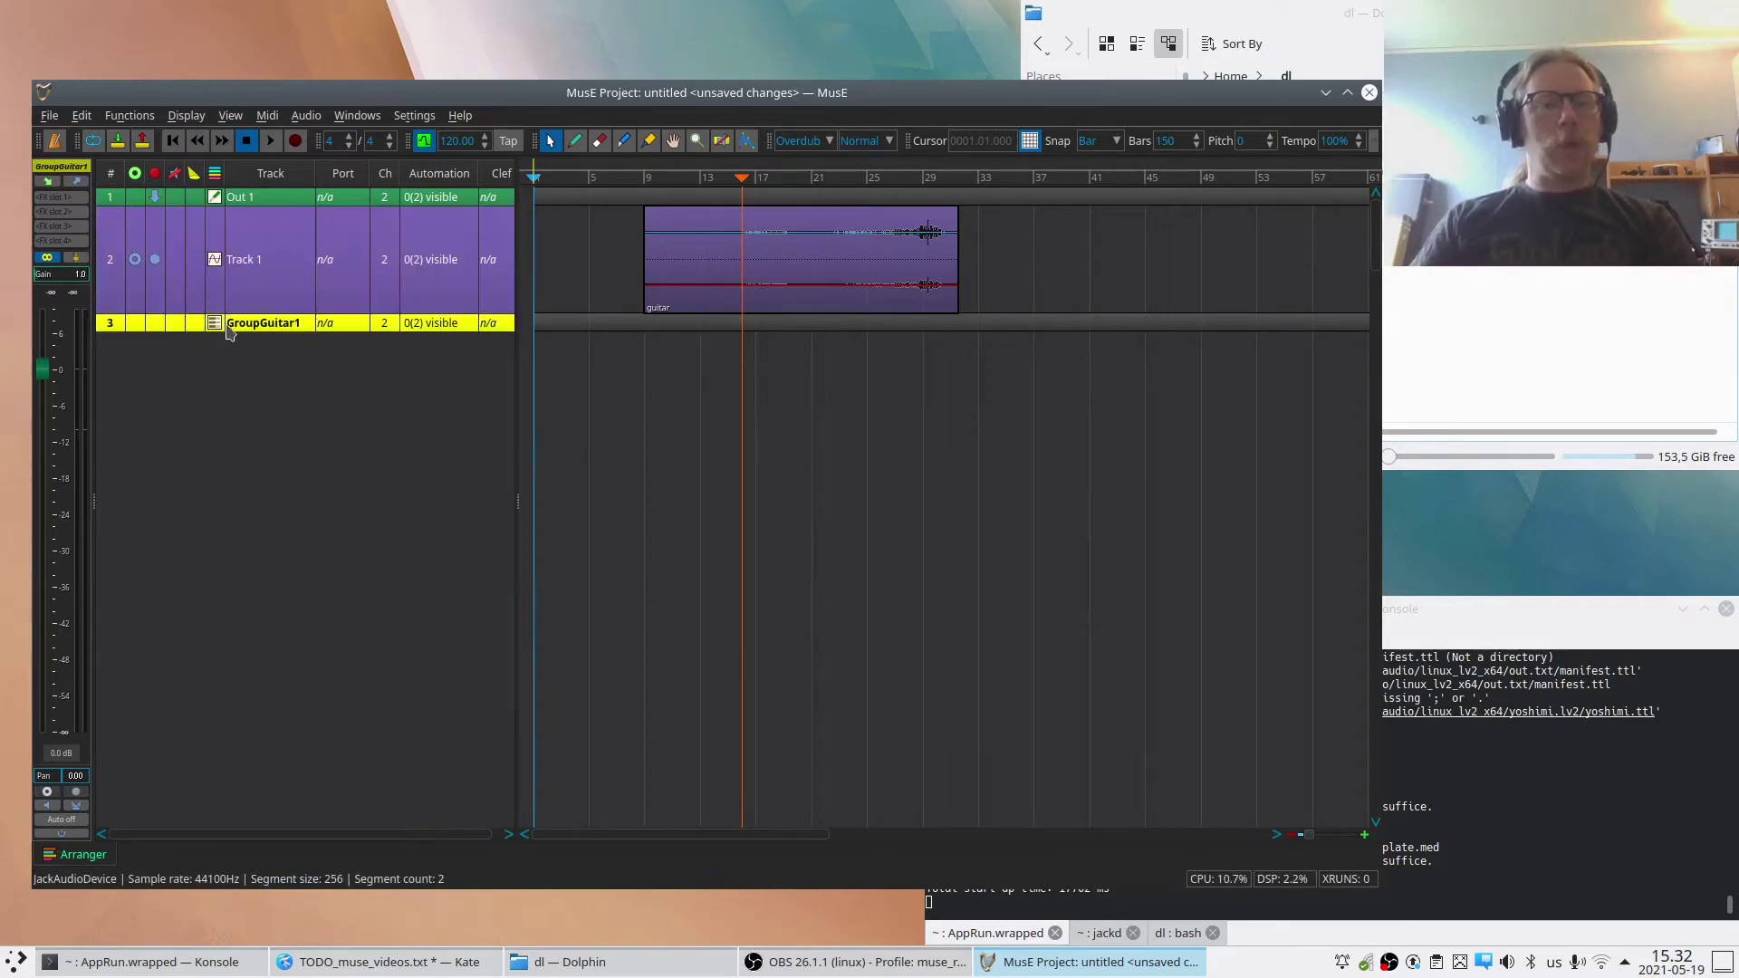
pyautogui.click(79, 186)
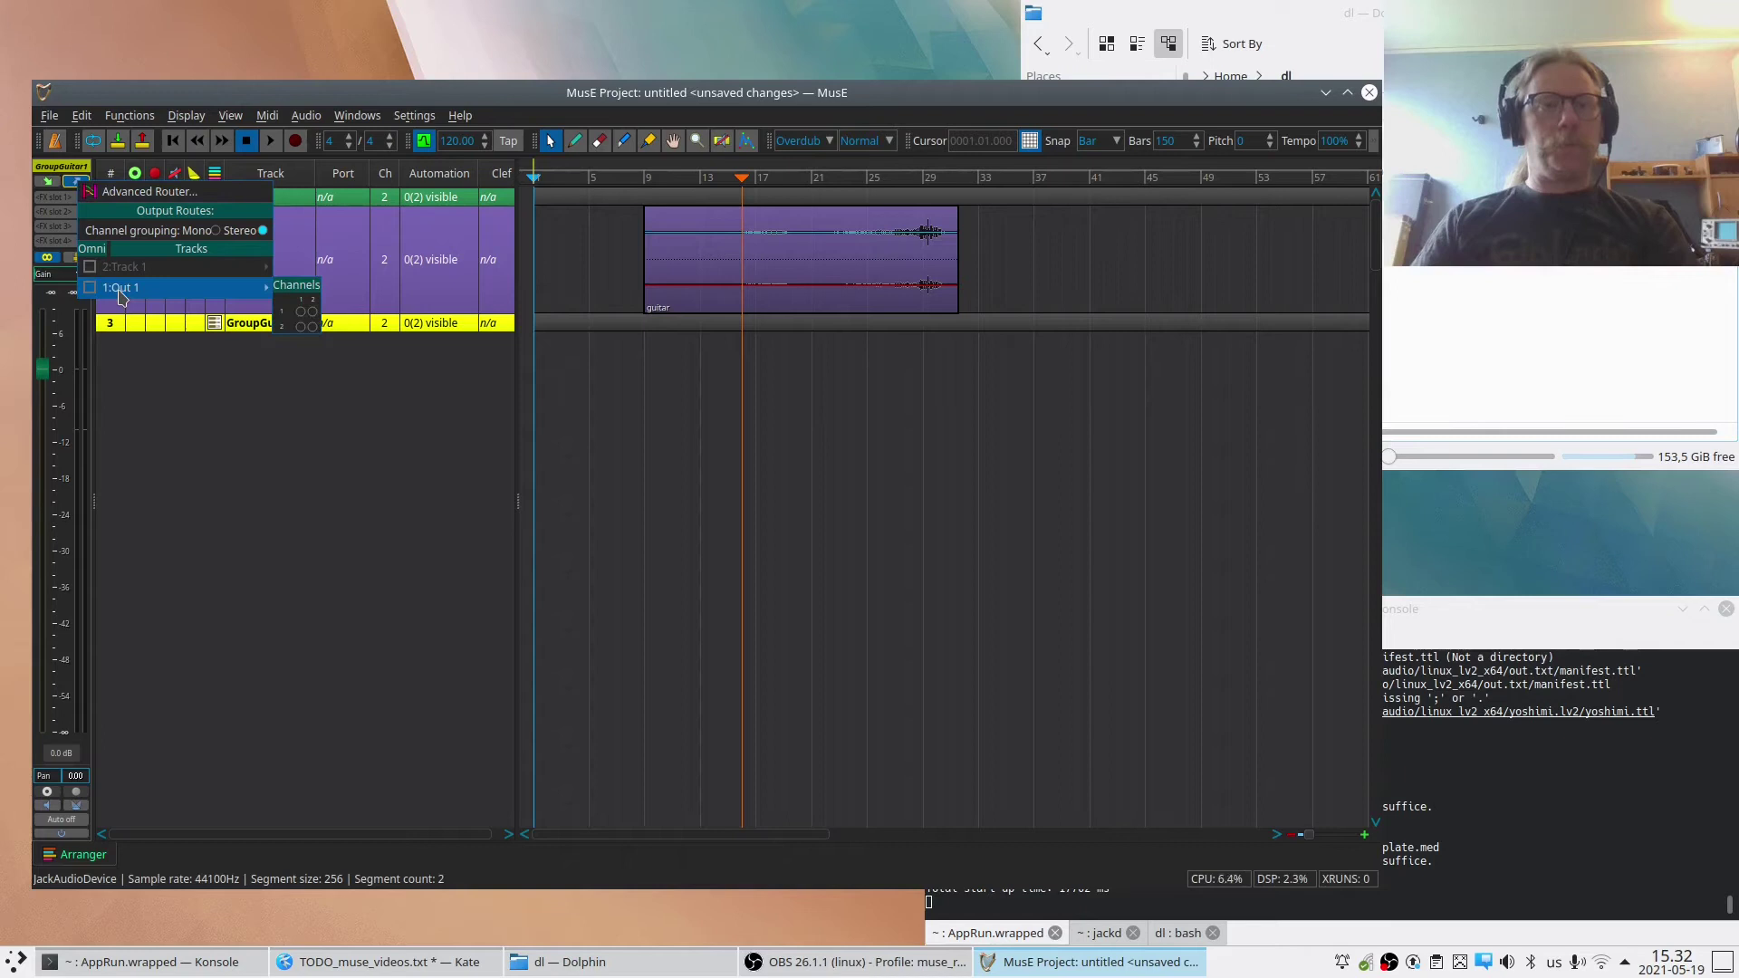
pyautogui.click(121, 291)
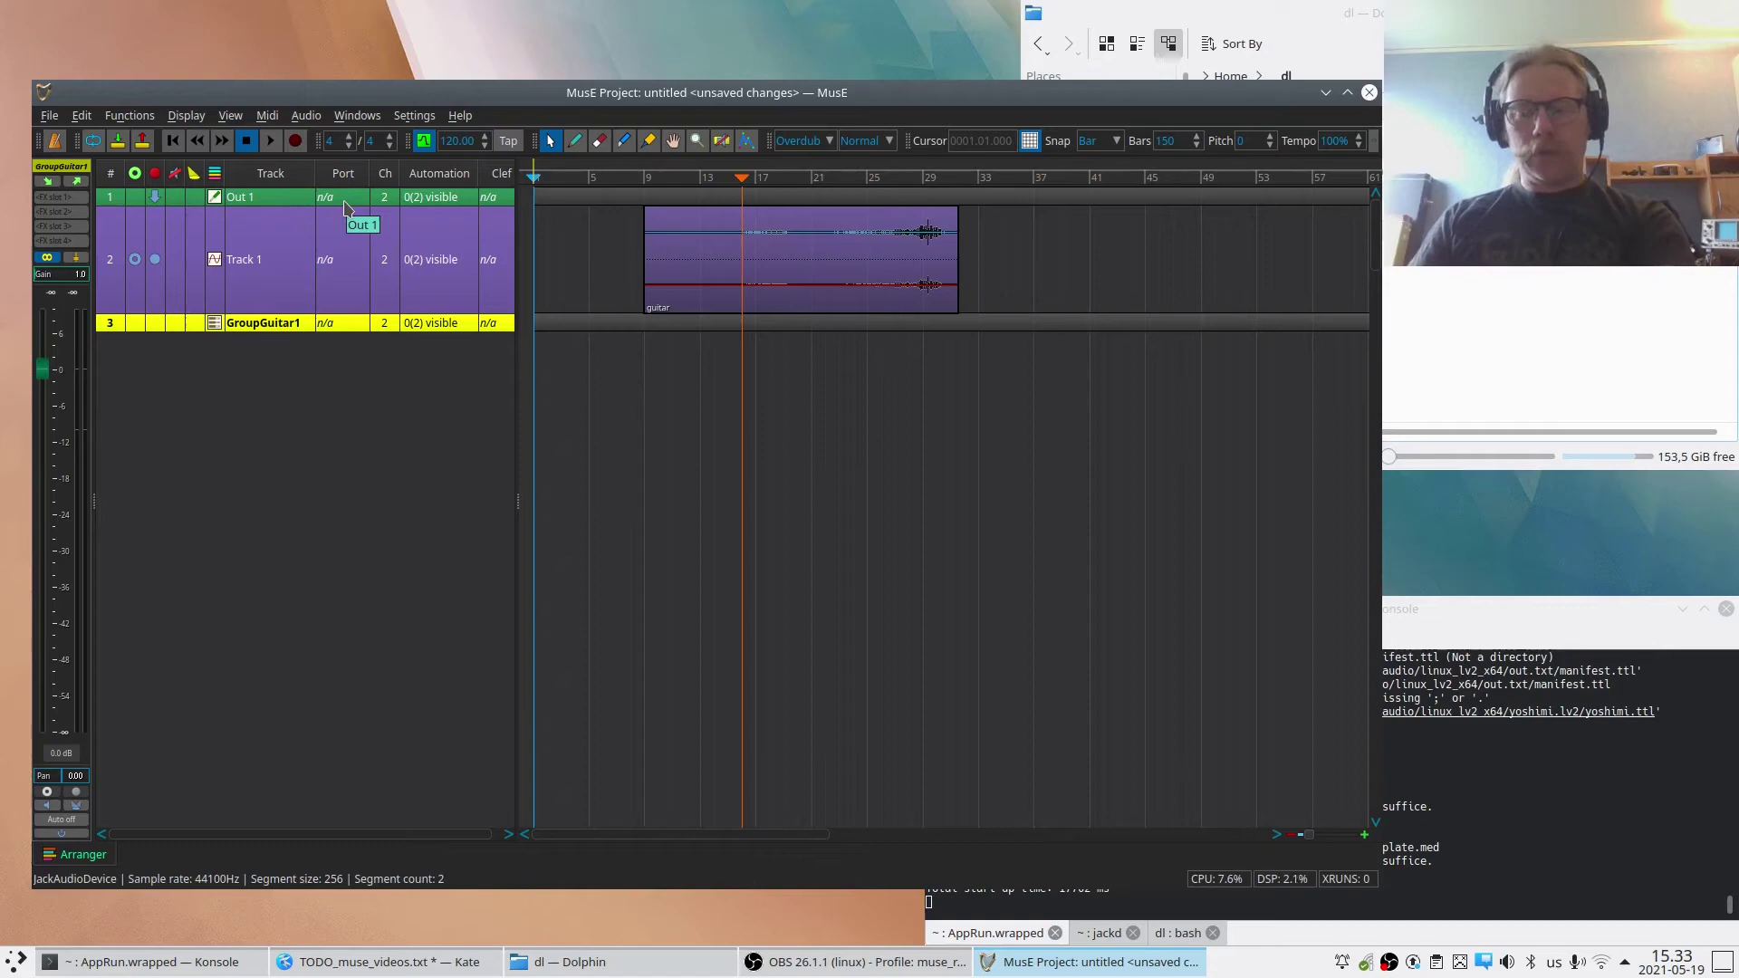
# Open Mixer A from the View menu and move its window aside.
pyautogui.click(232, 116)
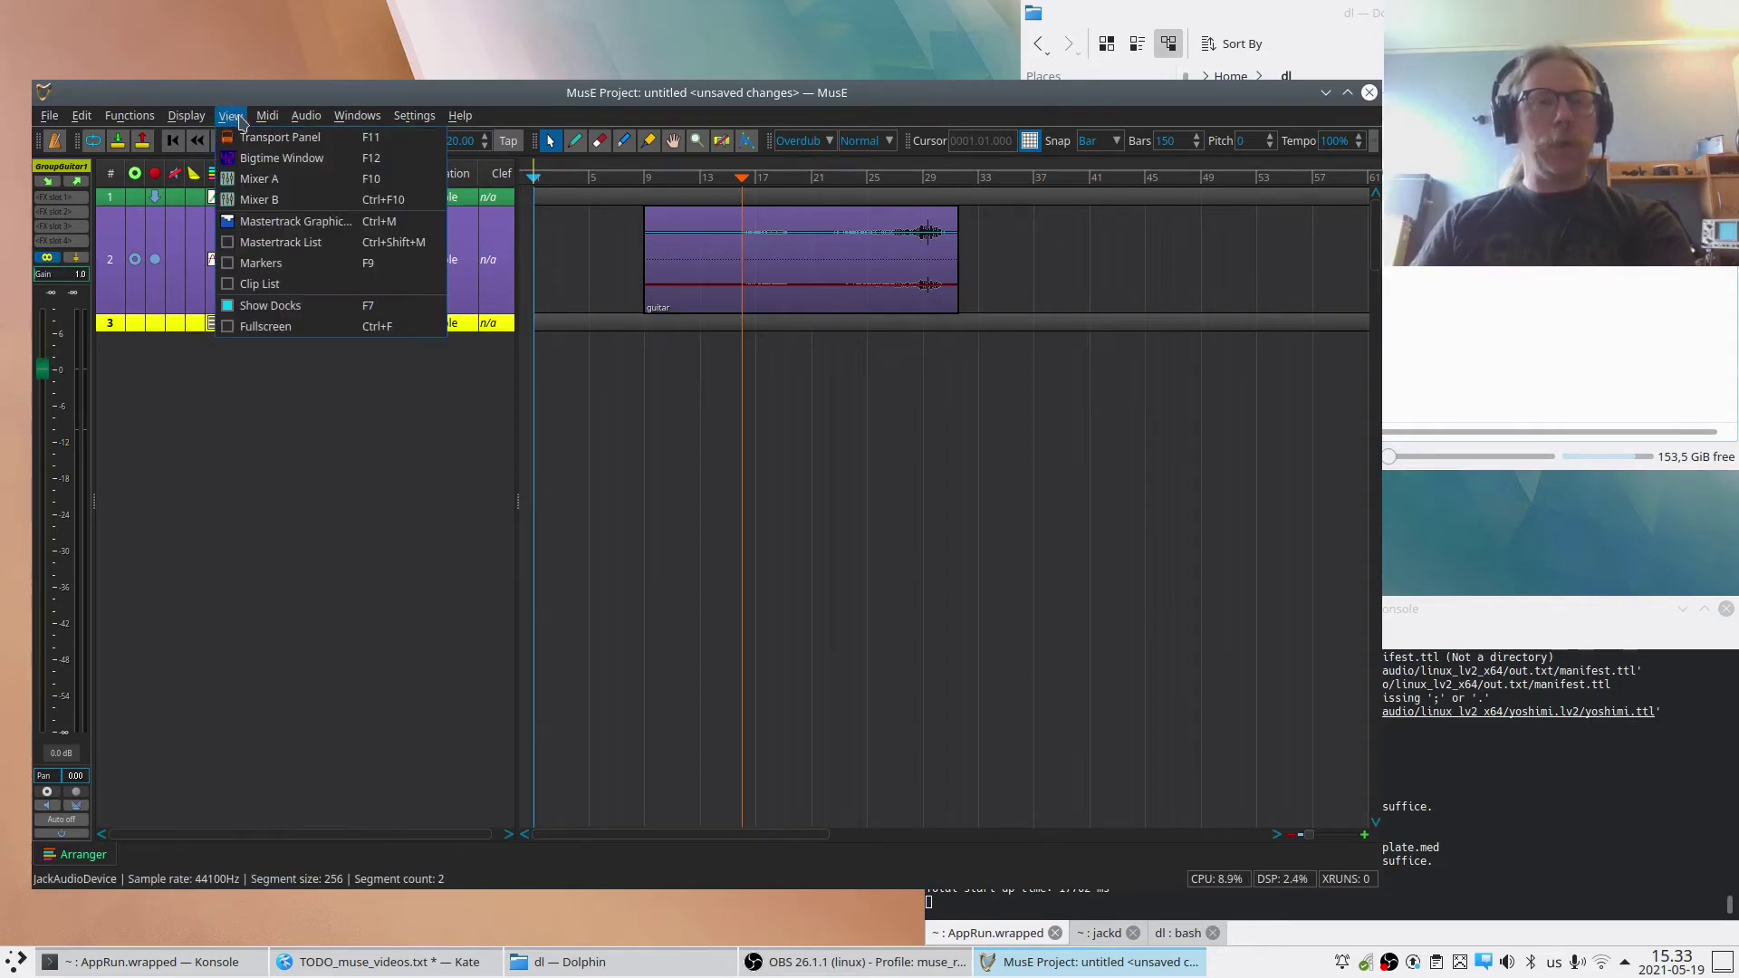
pyautogui.click(317, 115)
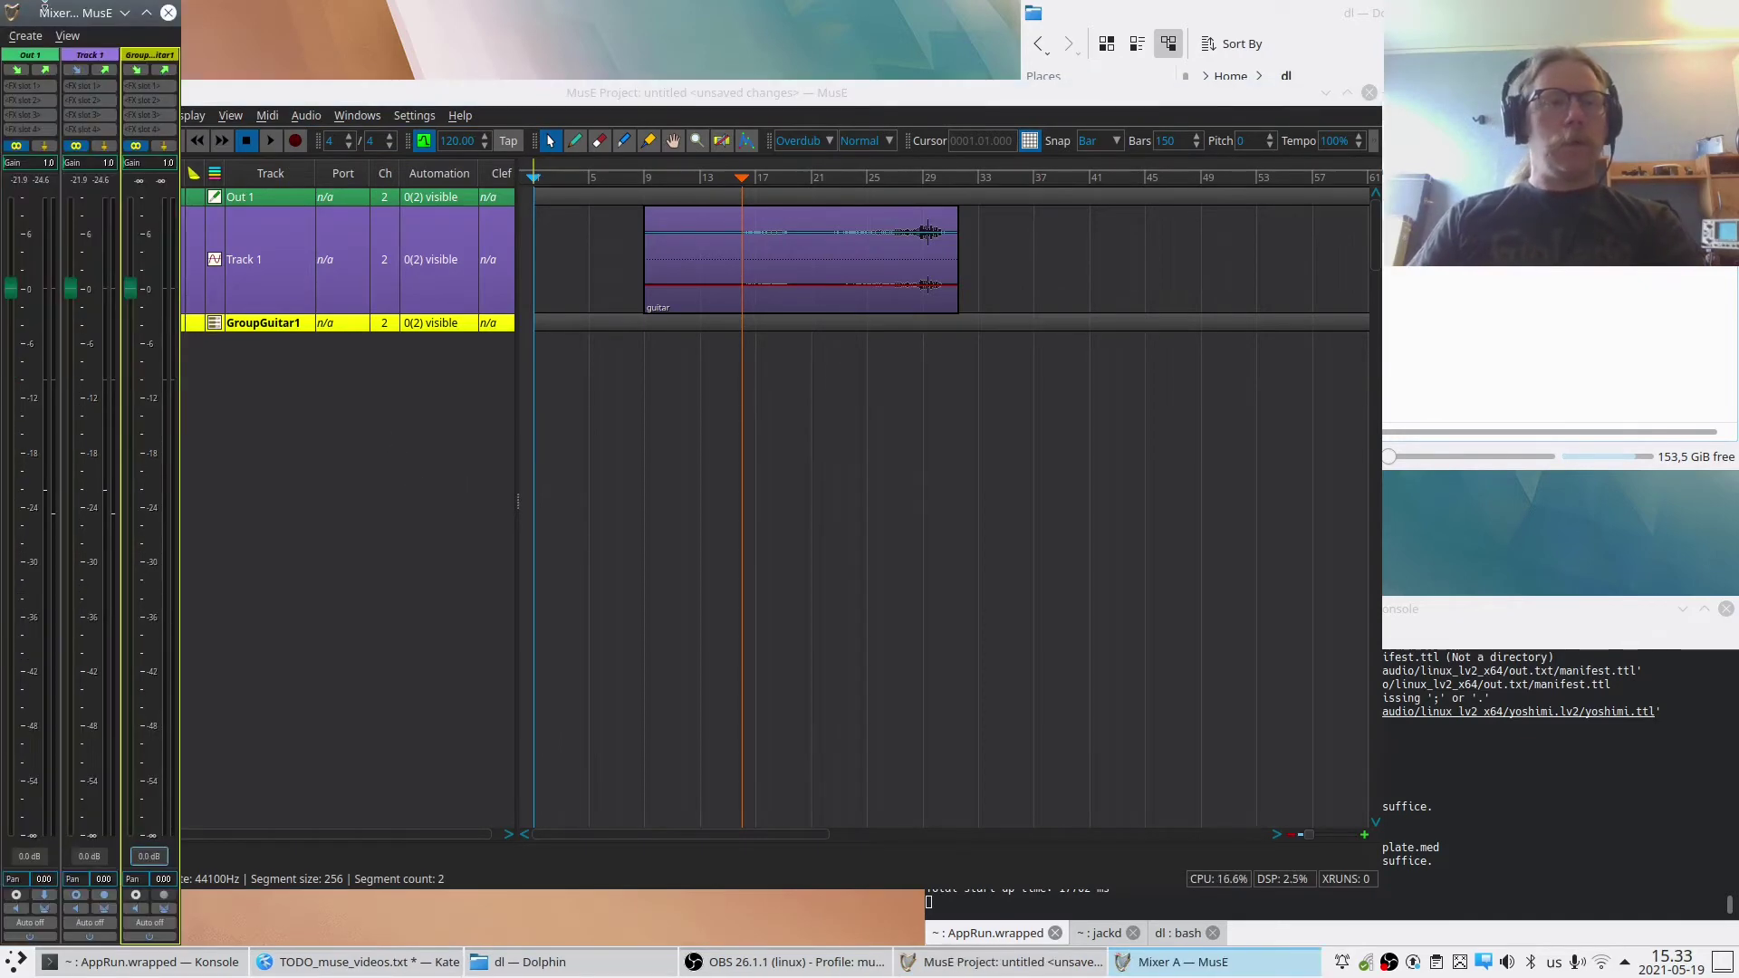
pyautogui.moveTo(67, 7); pyautogui.dragTo(1056, 199)
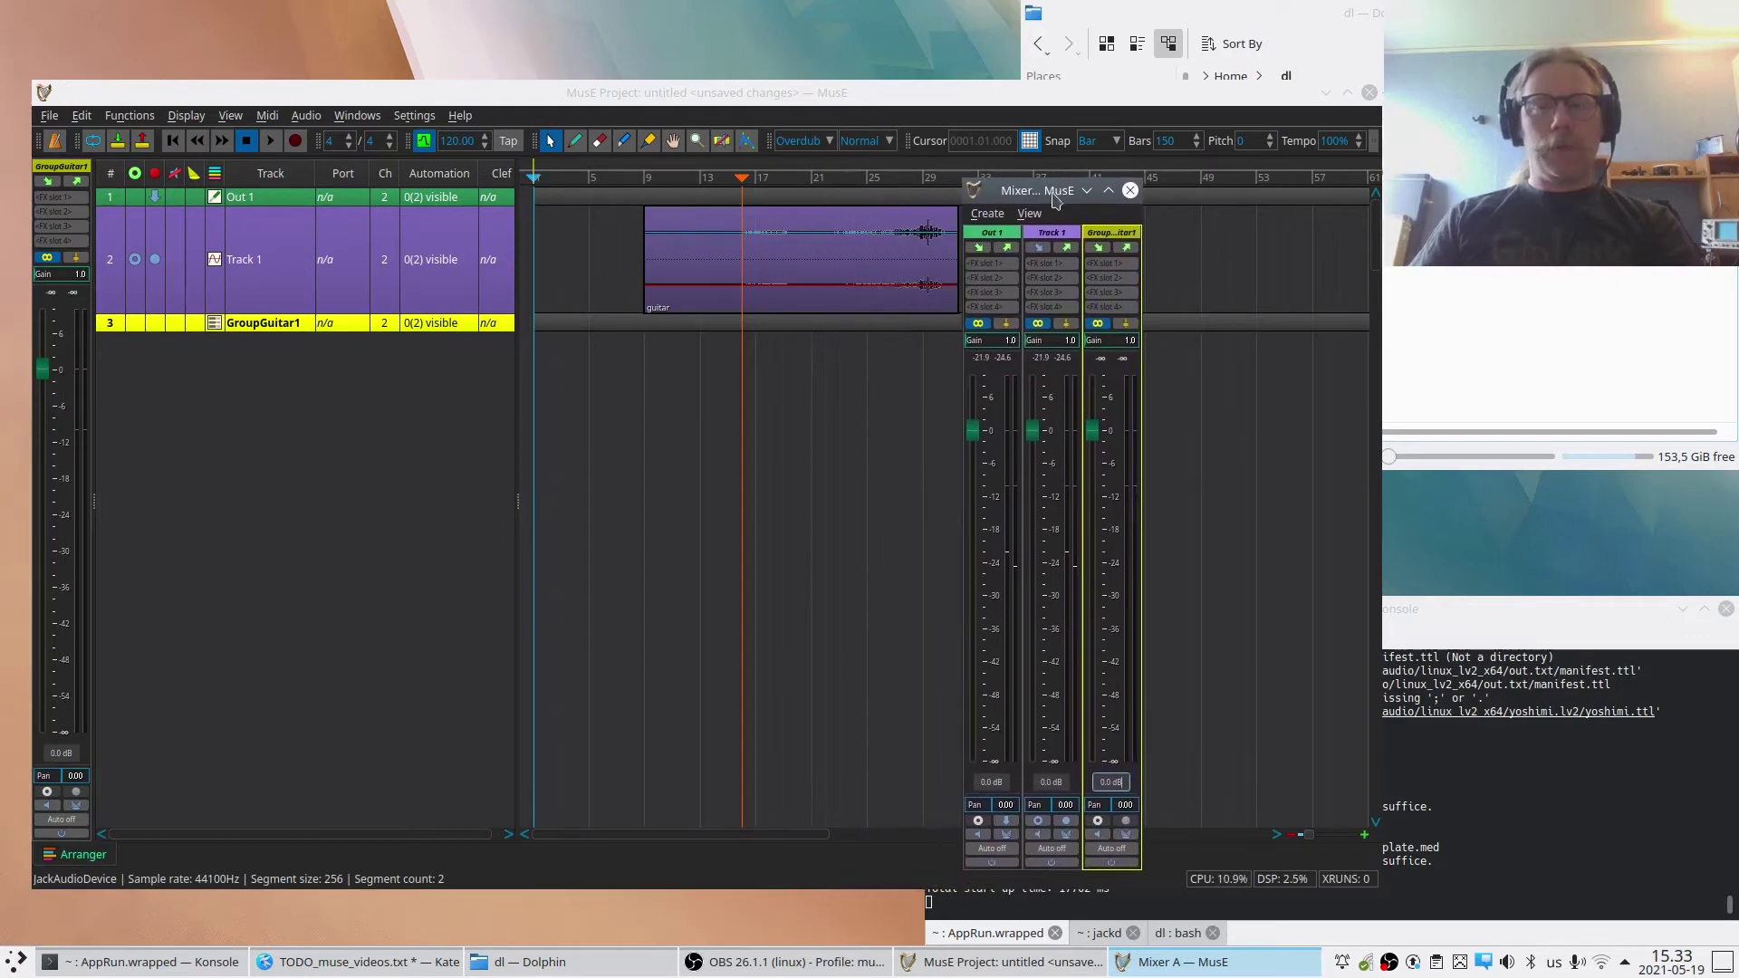
# Play the project to watch the meters, stop, then raise the main window.
pyautogui.click(806, 431)
pyautogui.press('space')
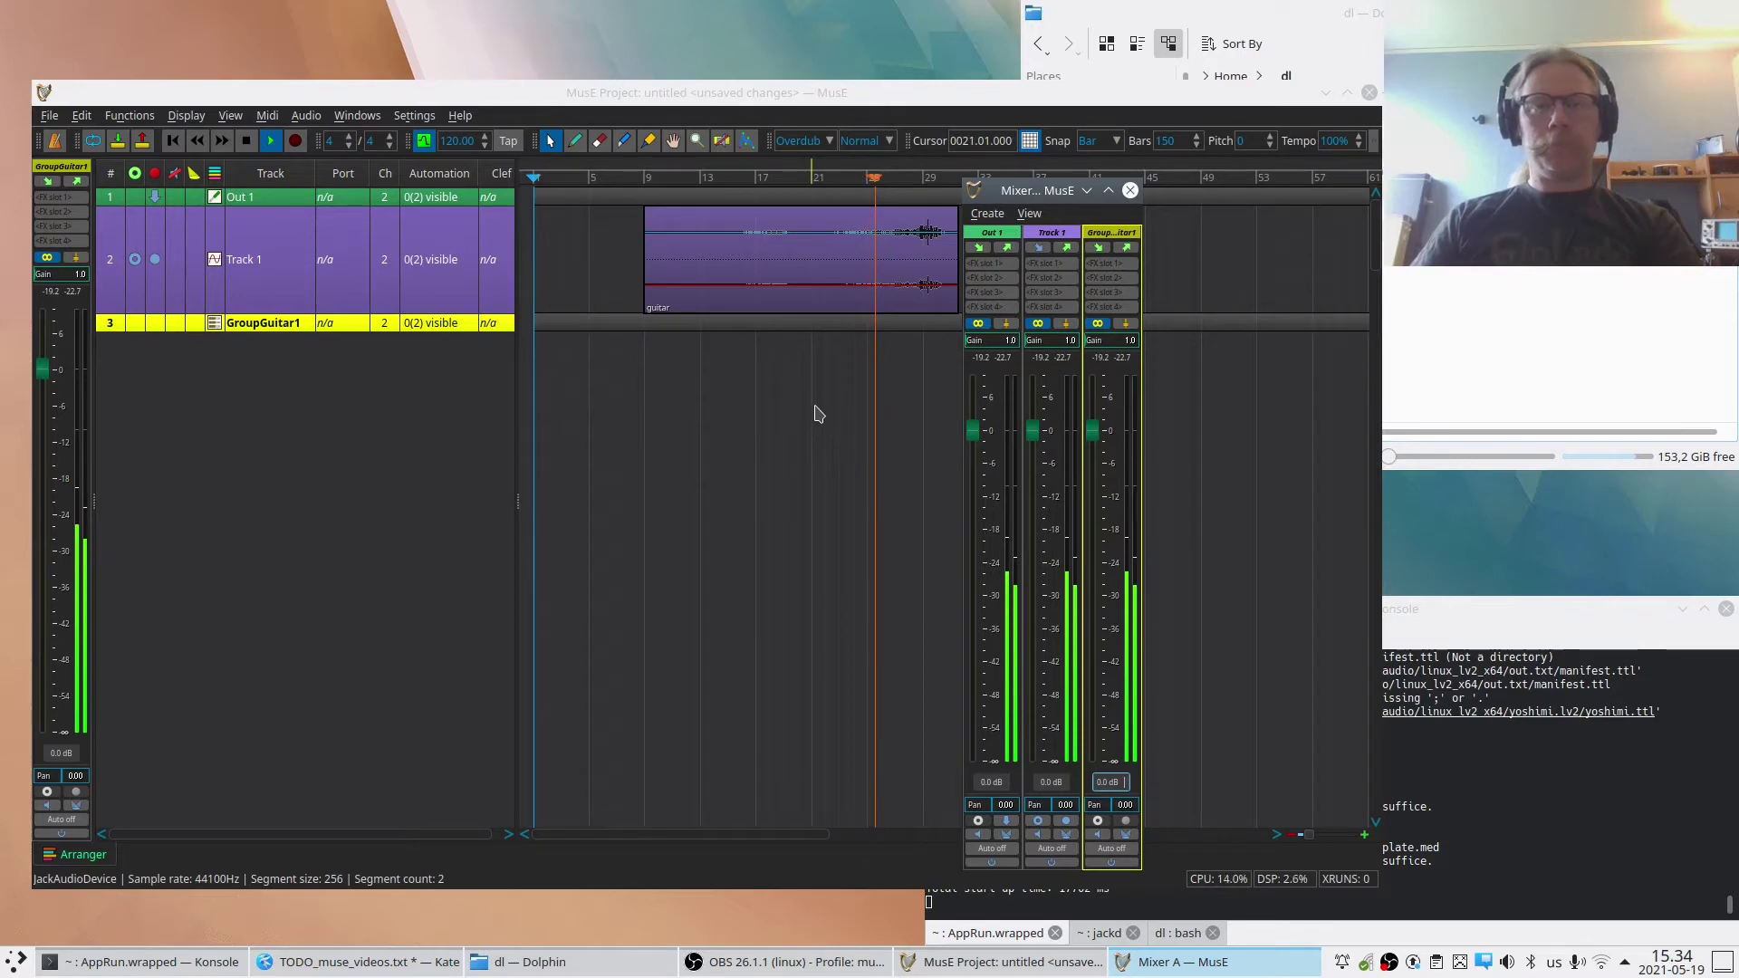
pyautogui.click(814, 414)
pyautogui.press('space')
pyautogui.press('F10')
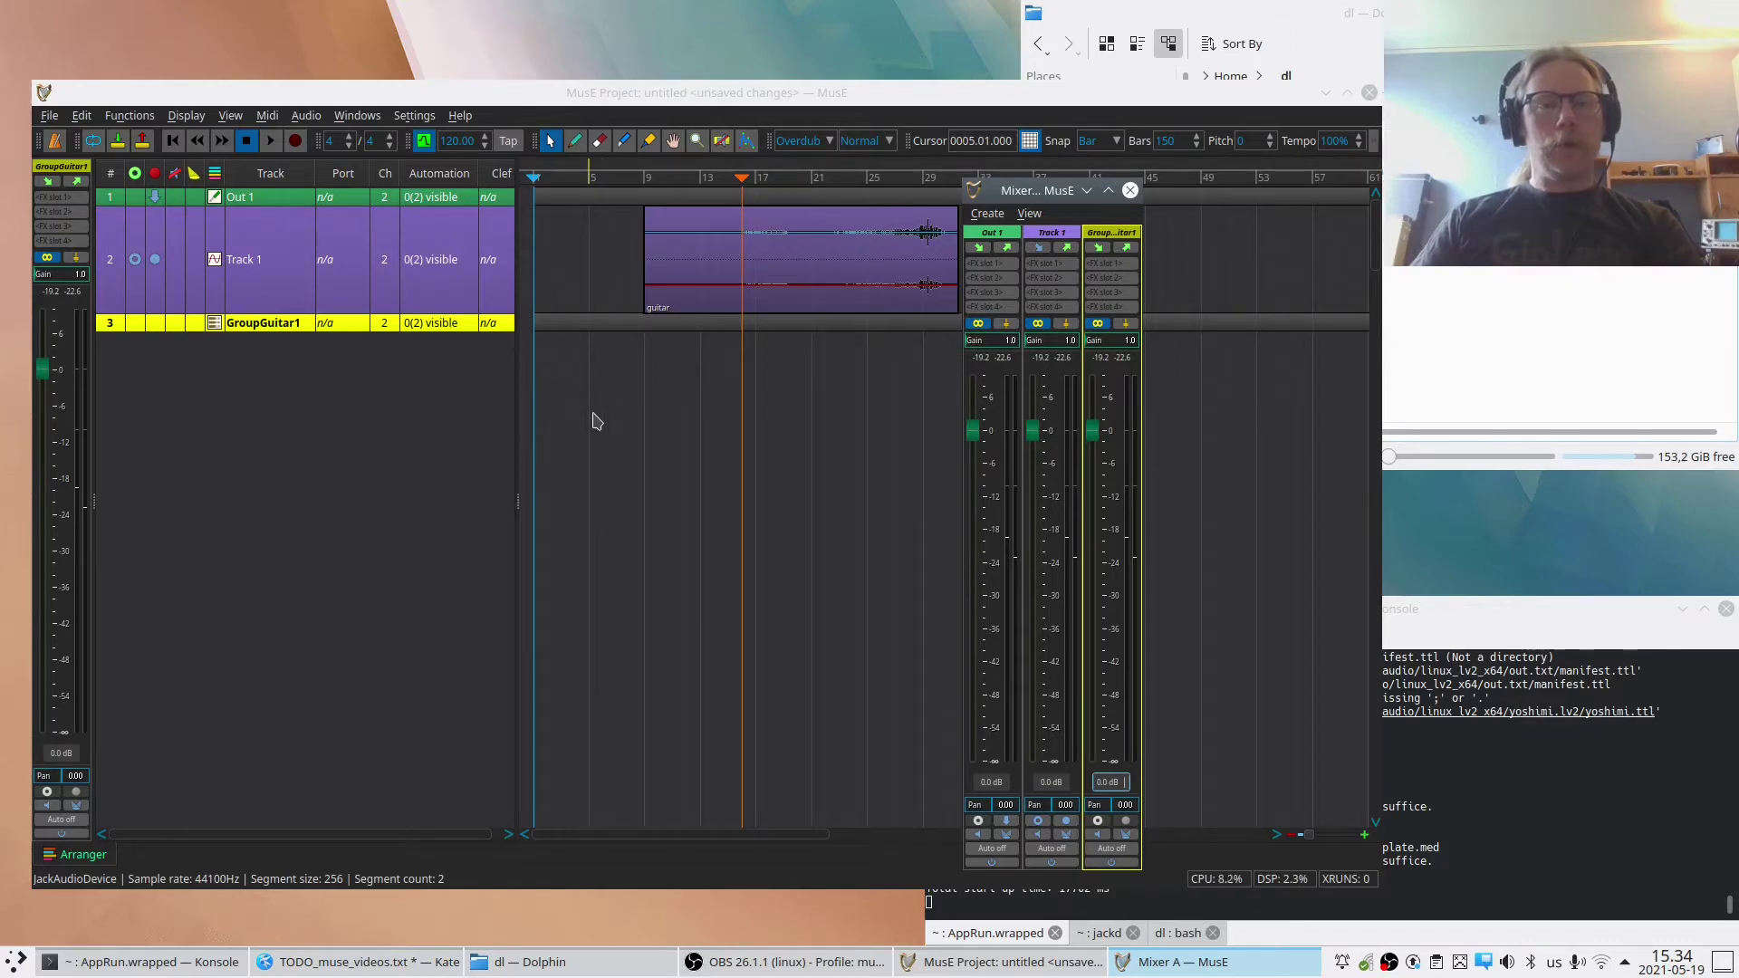
pyautogui.click(621, 416)
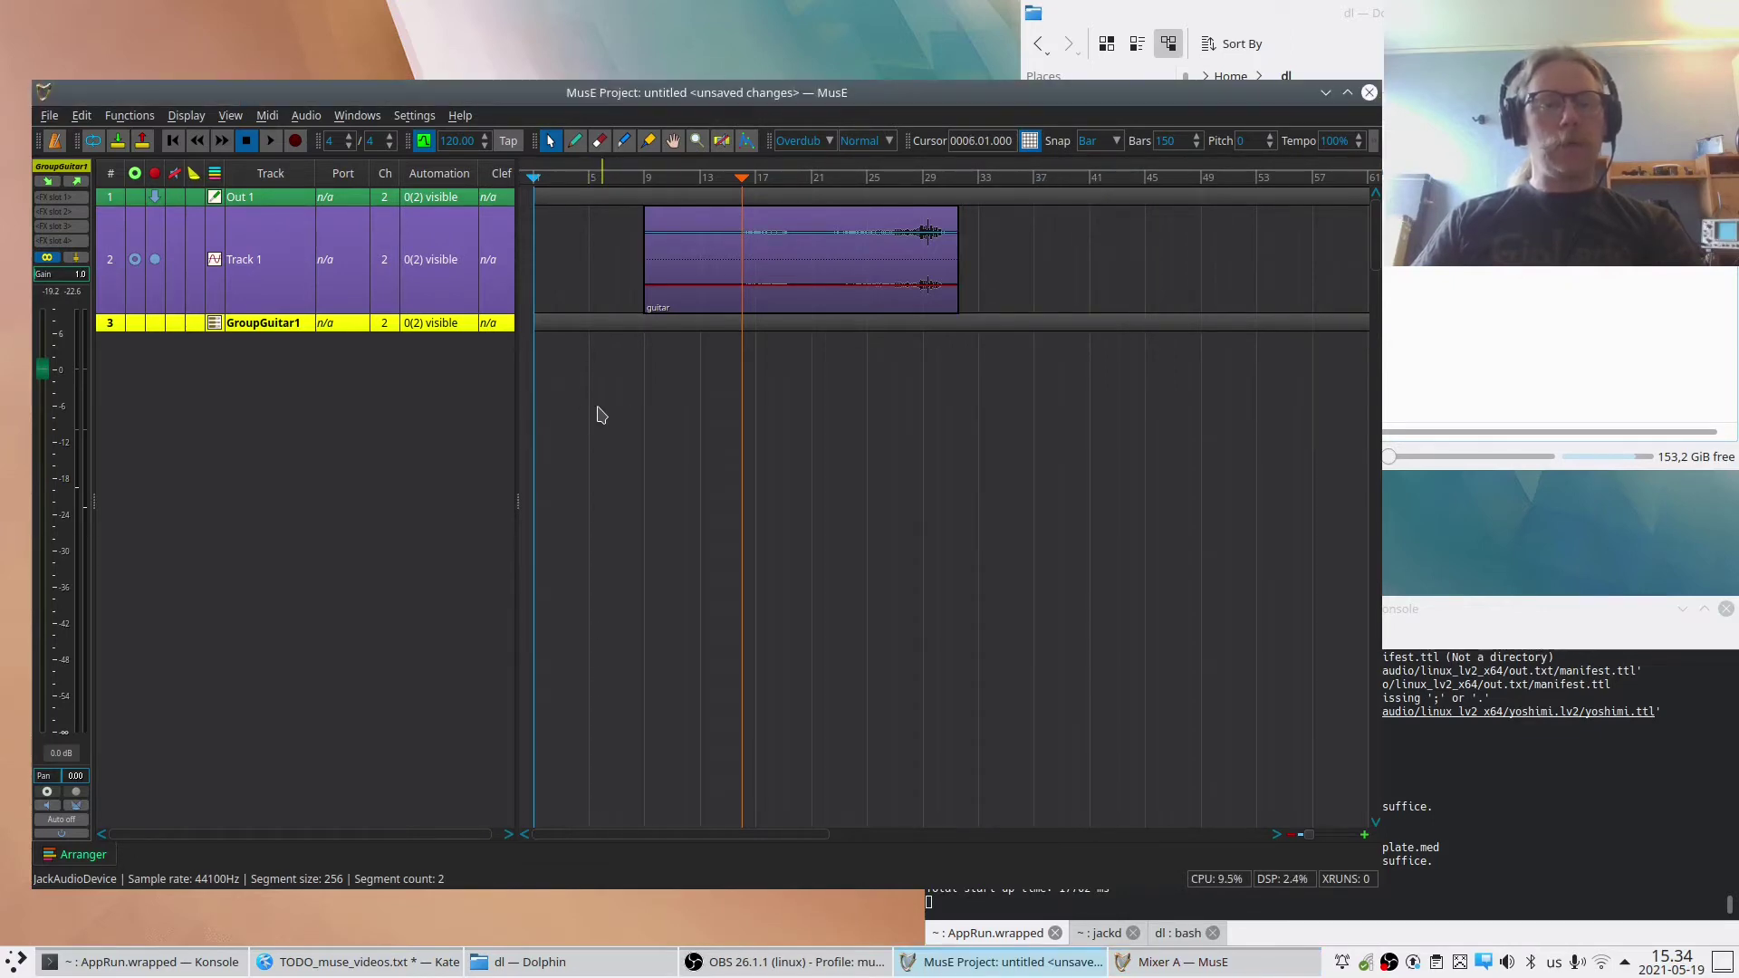
pyautogui.rightClick(276, 356)
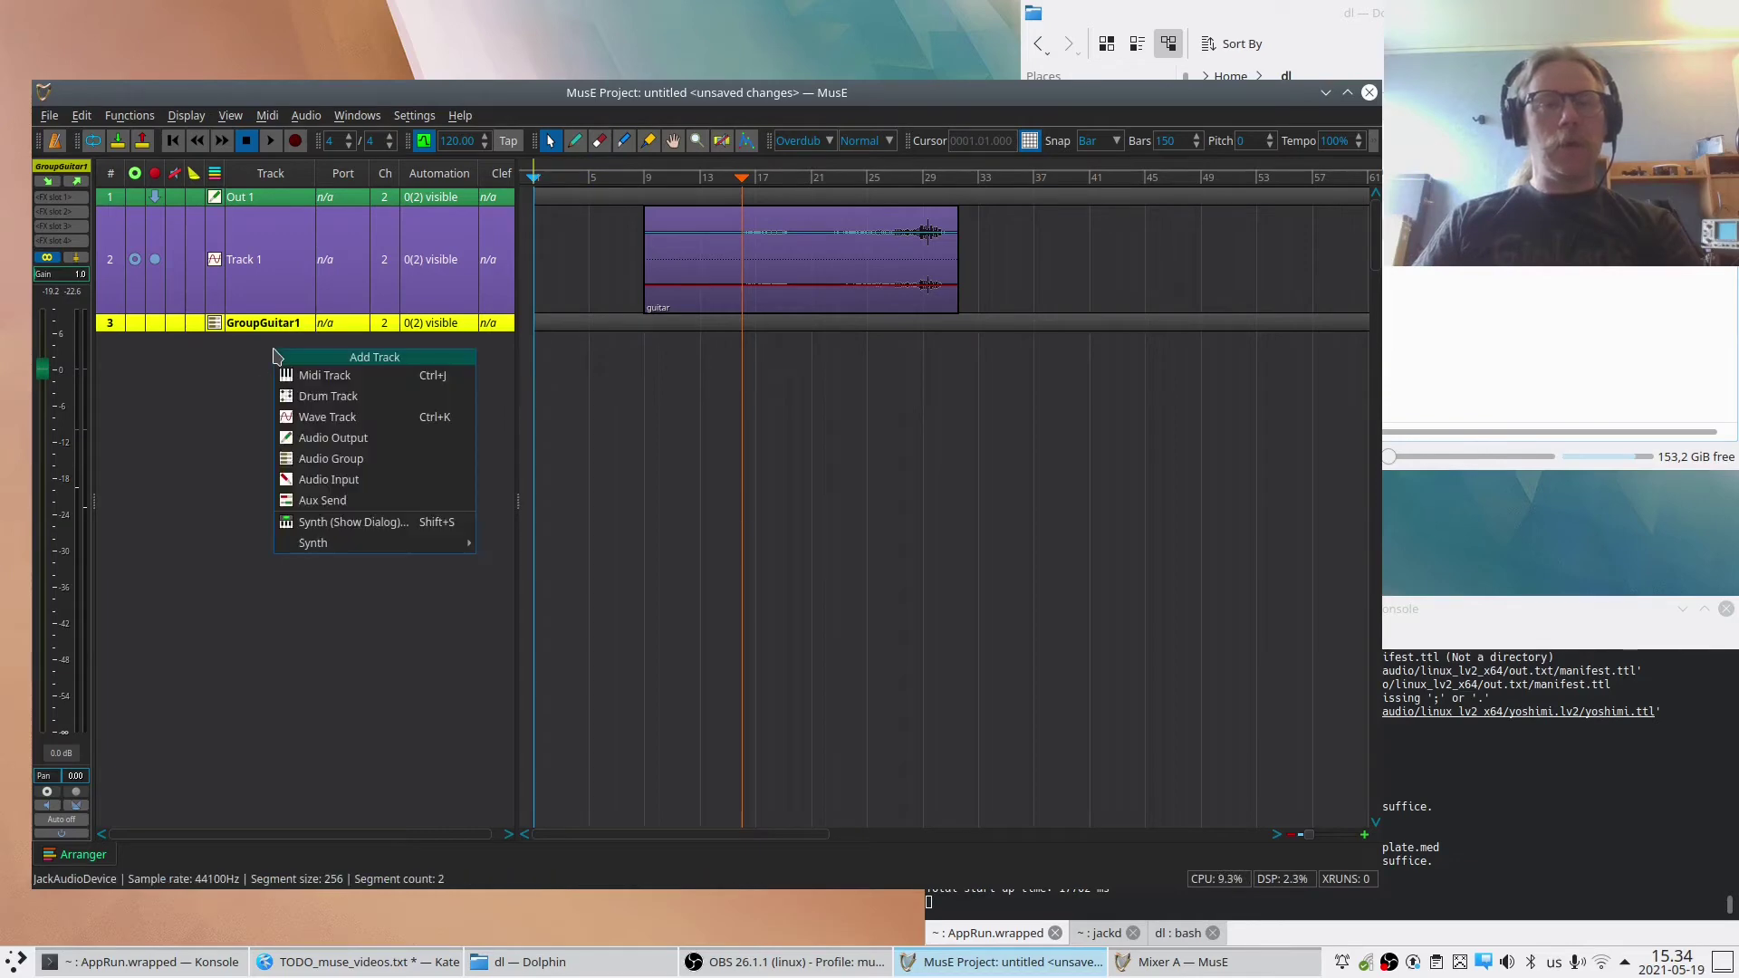
# Dismiss the add-track menu and reopen Mixer A with F10.
pyautogui.click(222, 357)
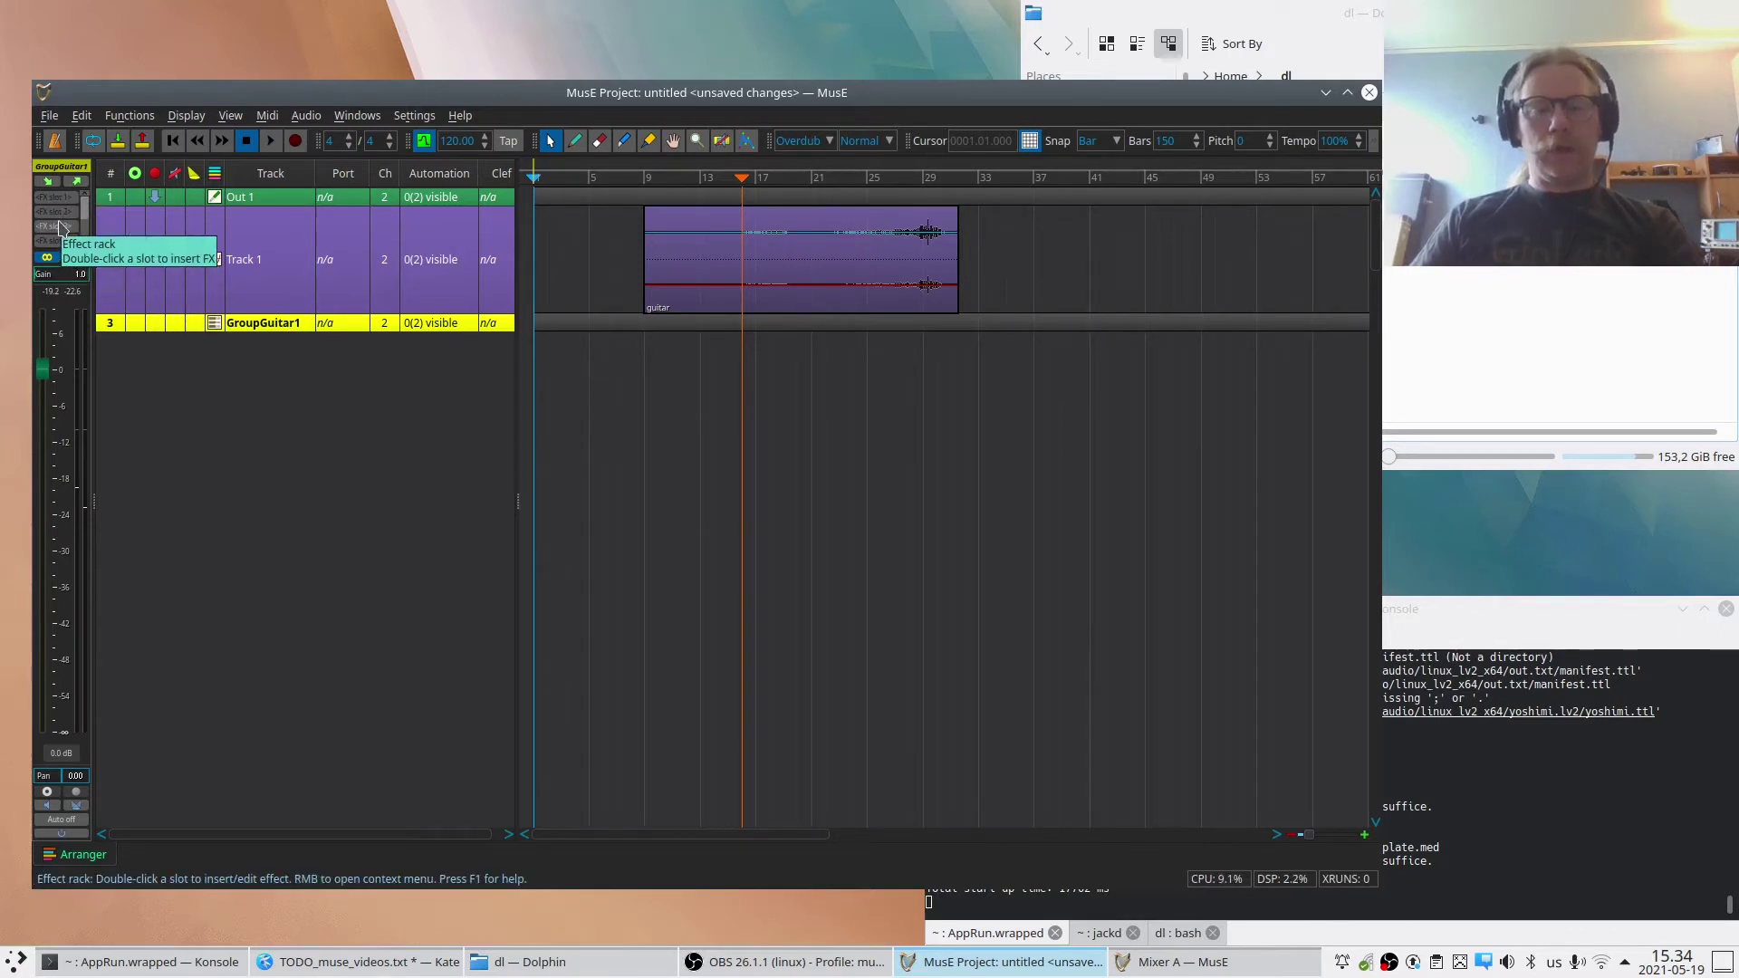
pyautogui.press('F10')
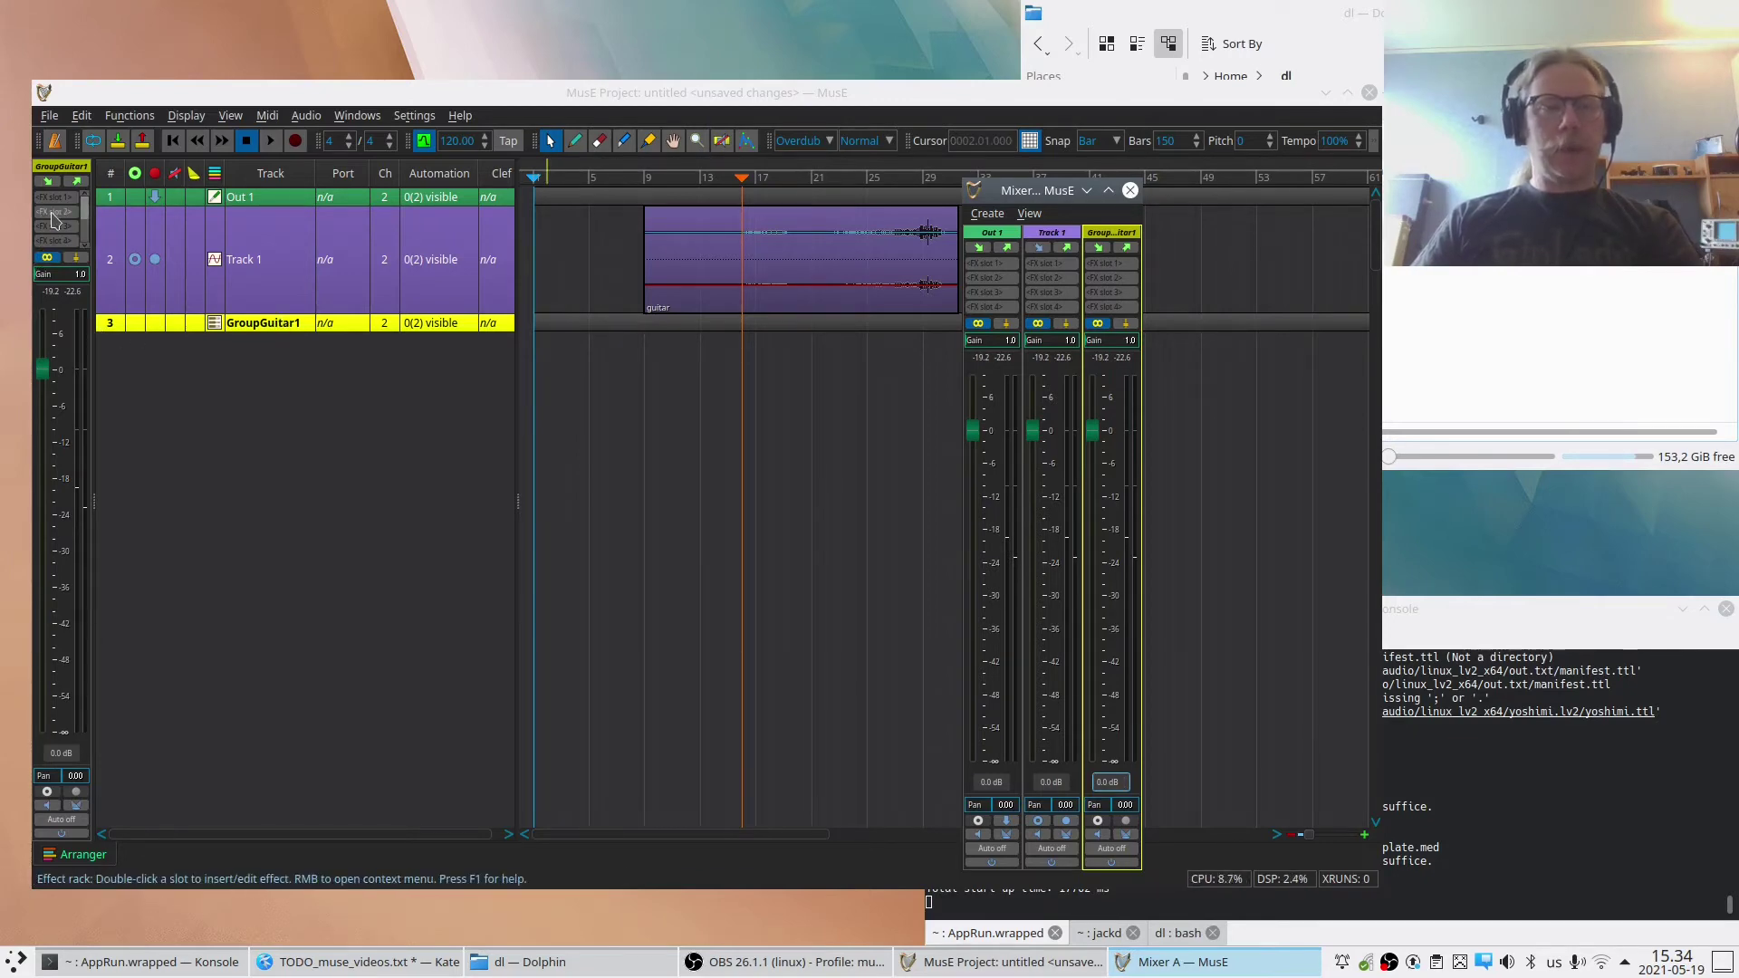
# Insert GTriChorus into GroupGuitar1's FX rack, filtering the Select Plugin list by 'chor'.
pyautogui.doubleClick(54, 220)
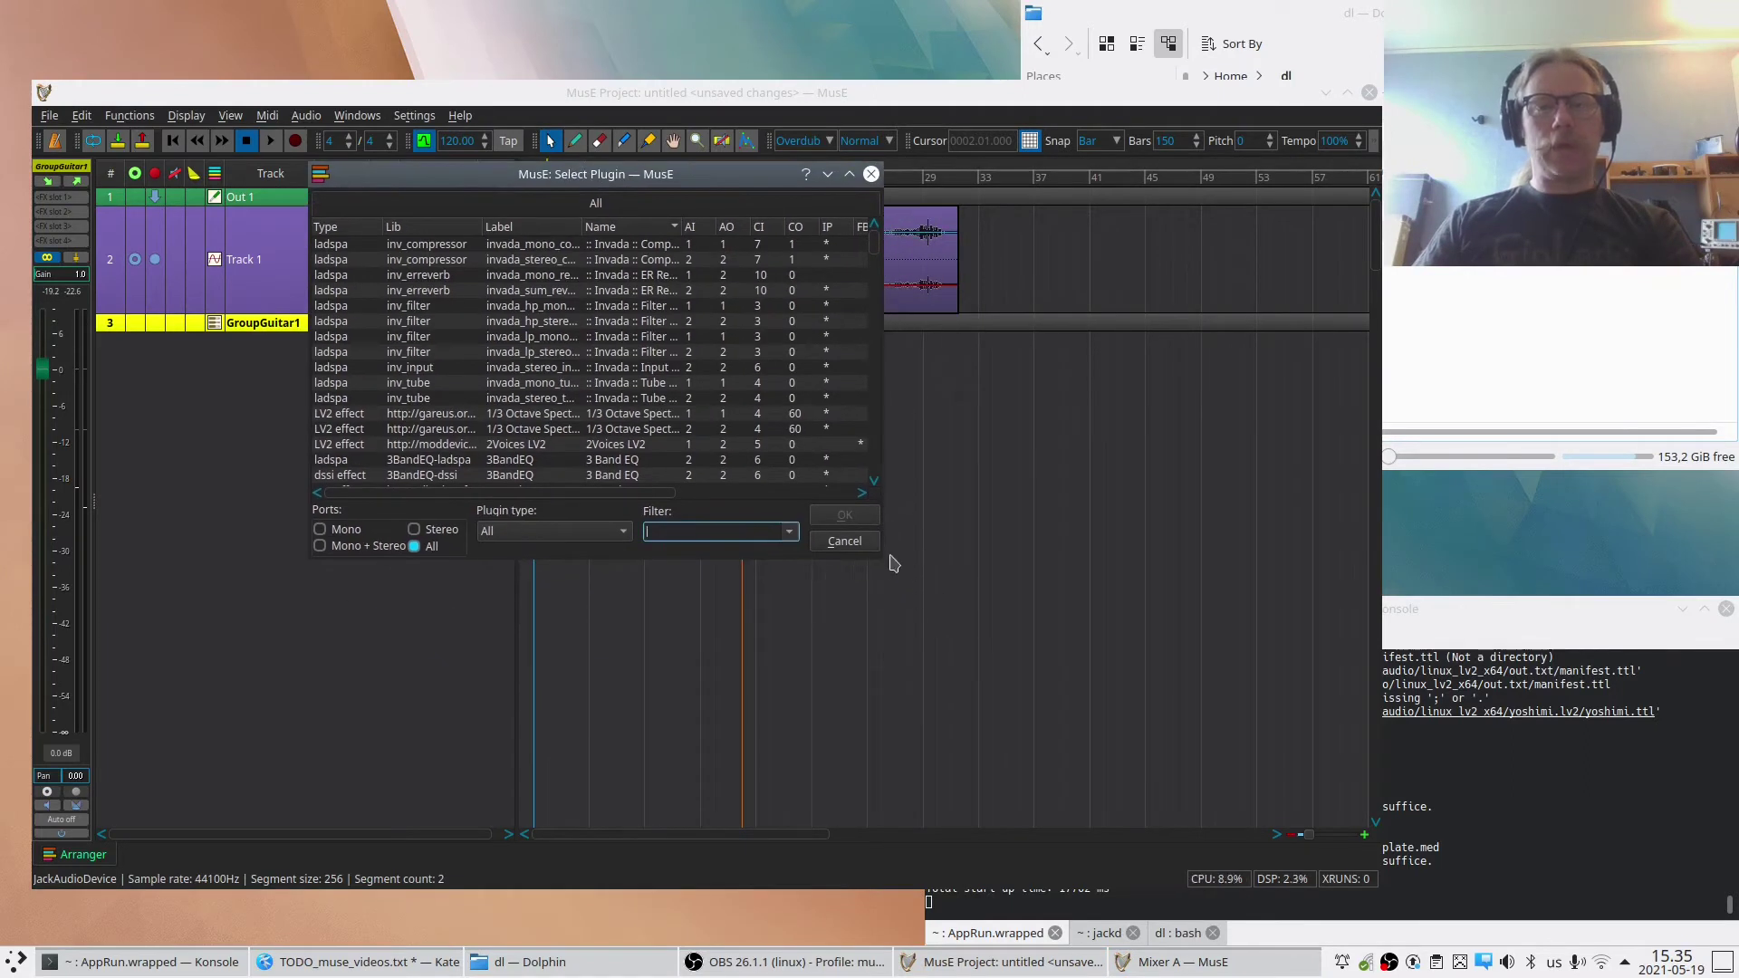
pyautogui.moveTo(884, 566); pyautogui.dragTo(1085, 701)
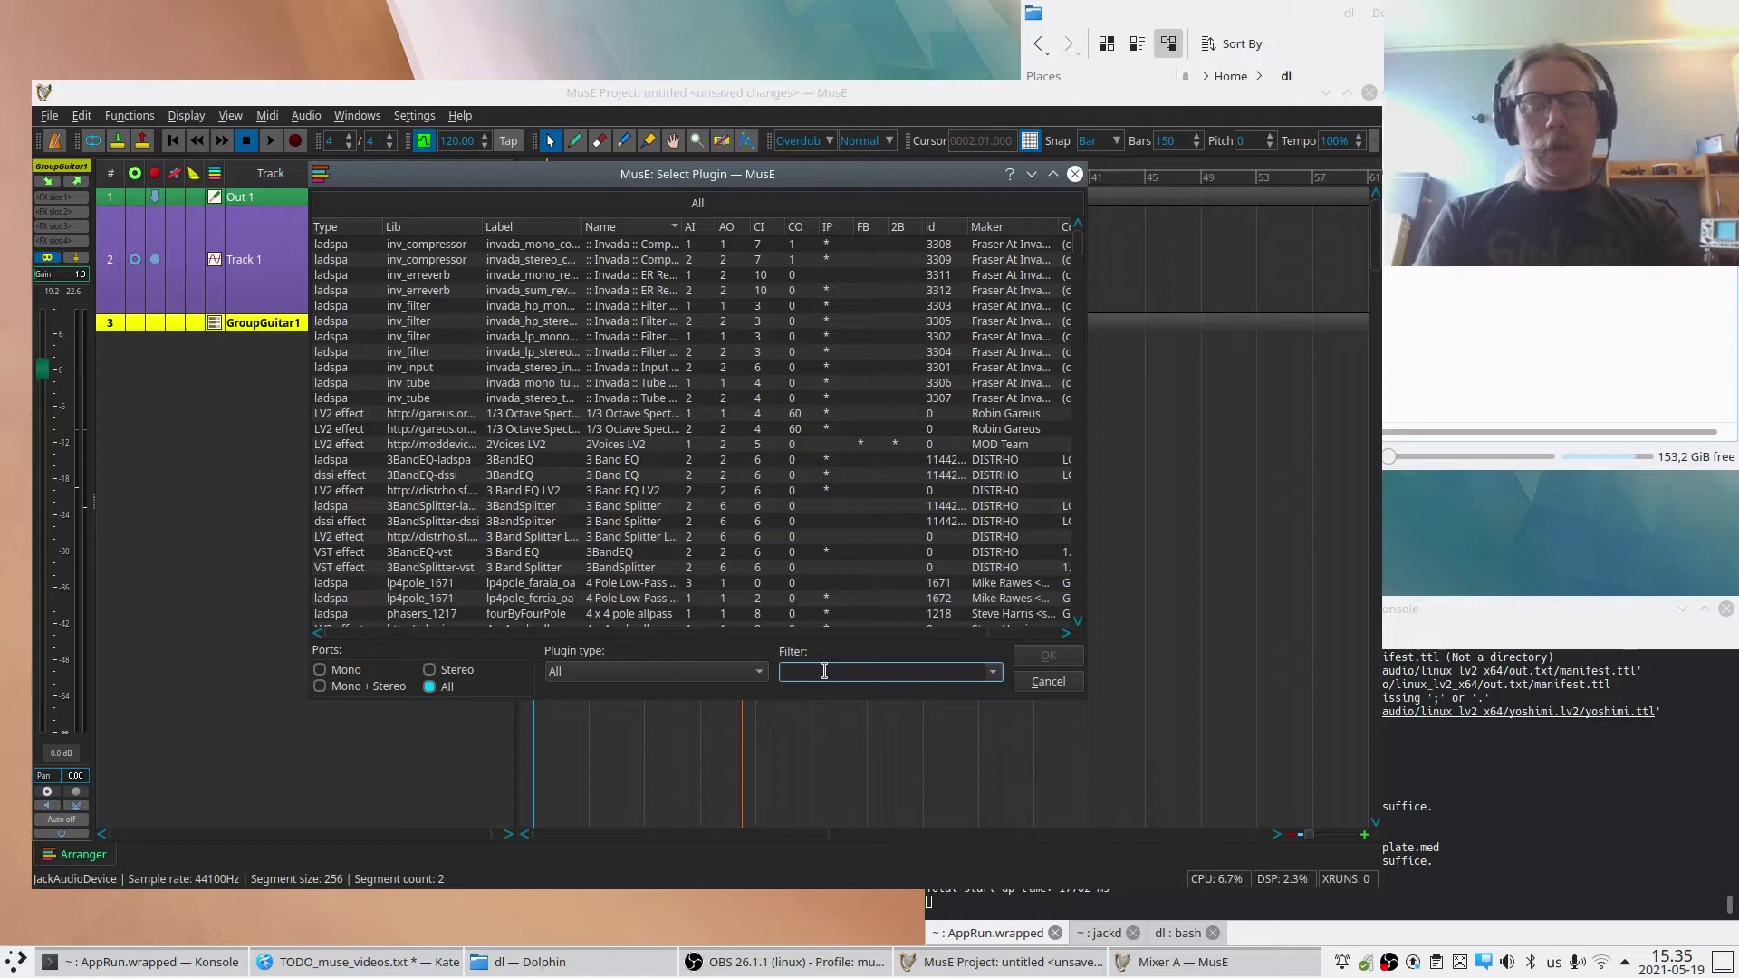
pyautogui.write('chorus')
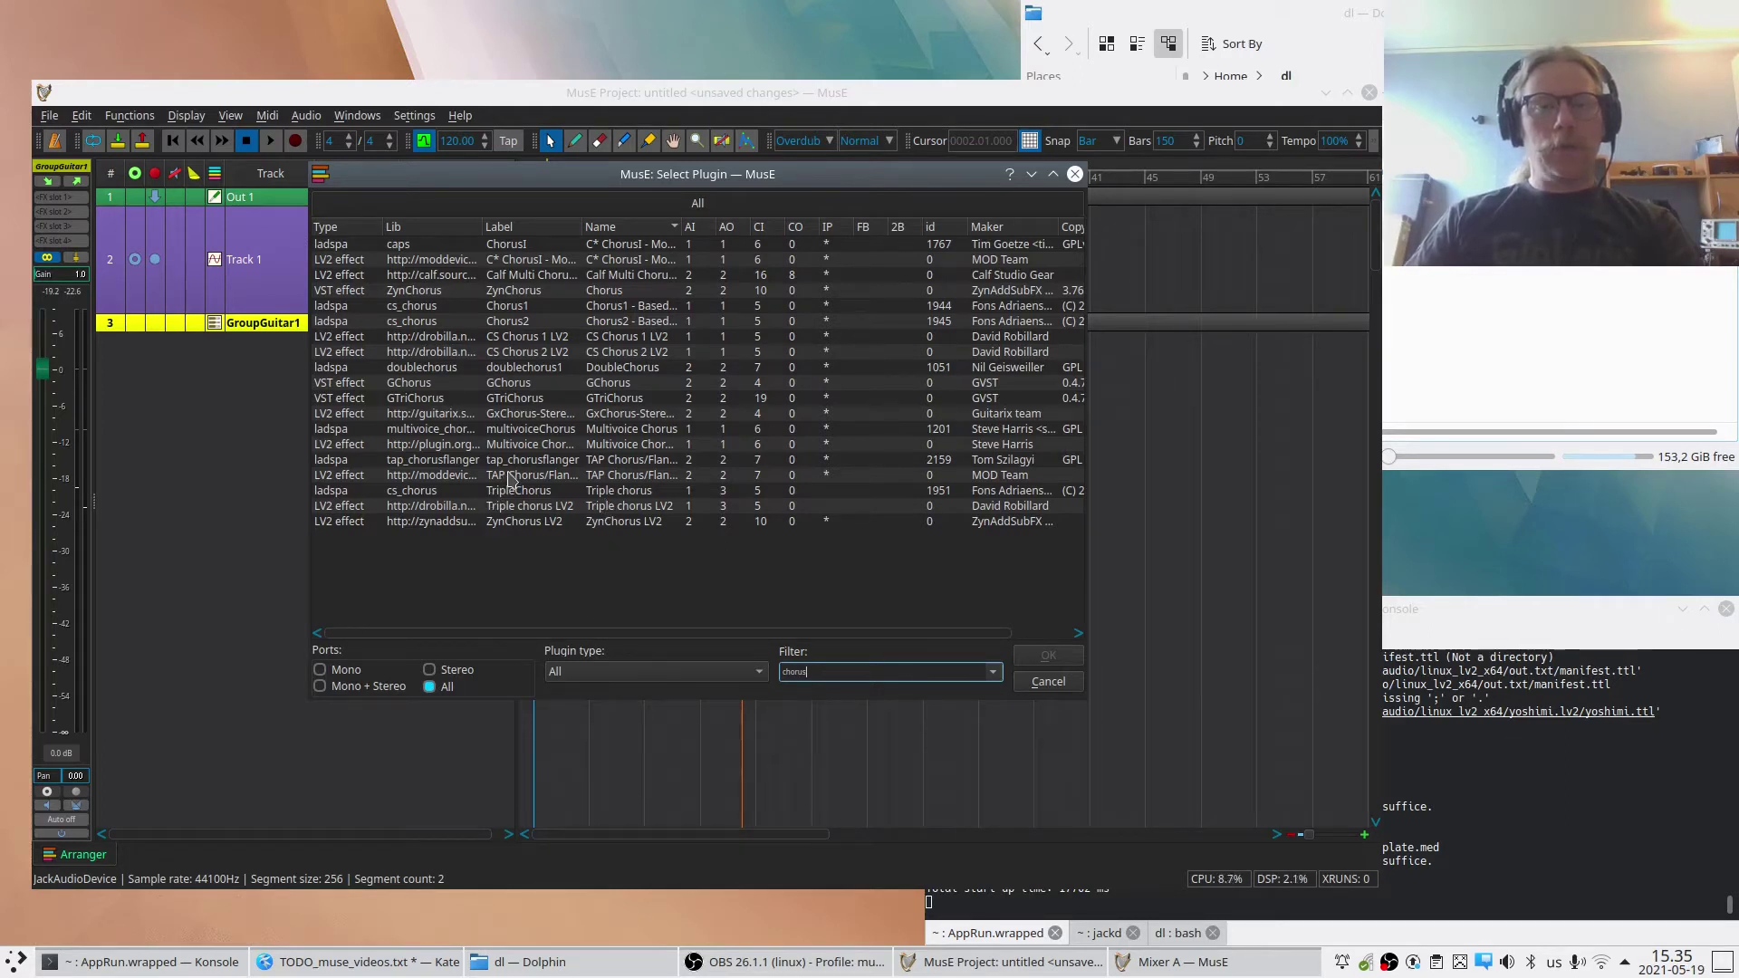
pyautogui.click(511, 477)
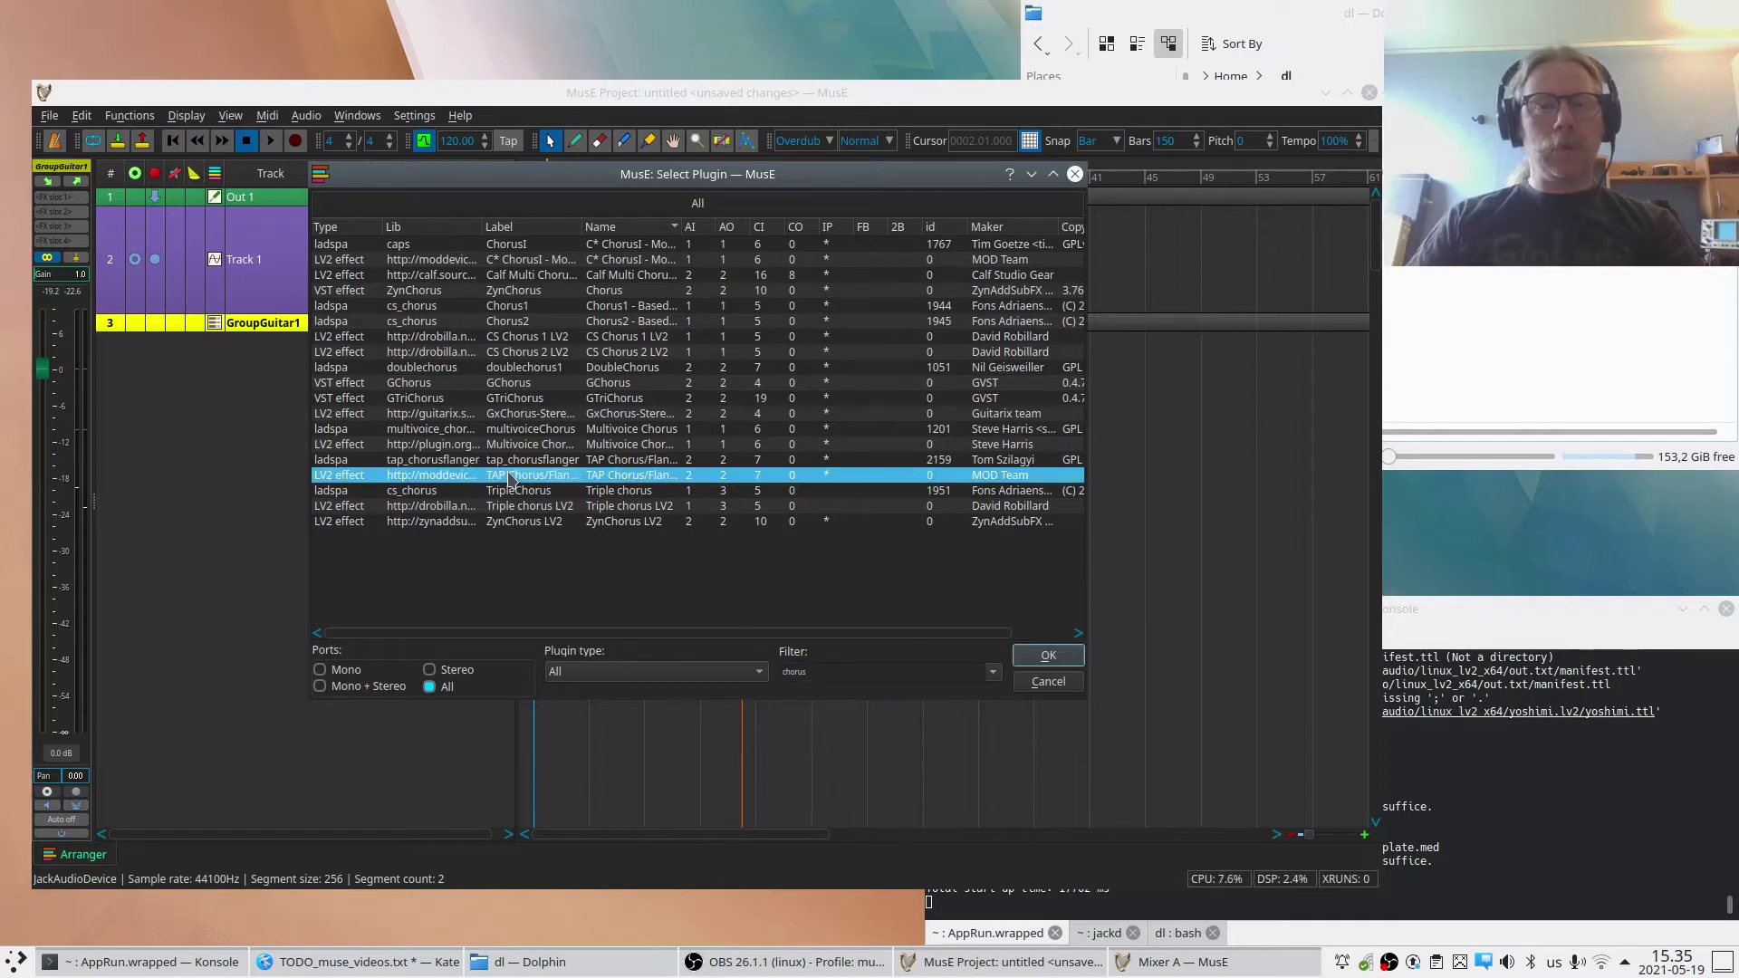
pyautogui.doubleClick(517, 399)
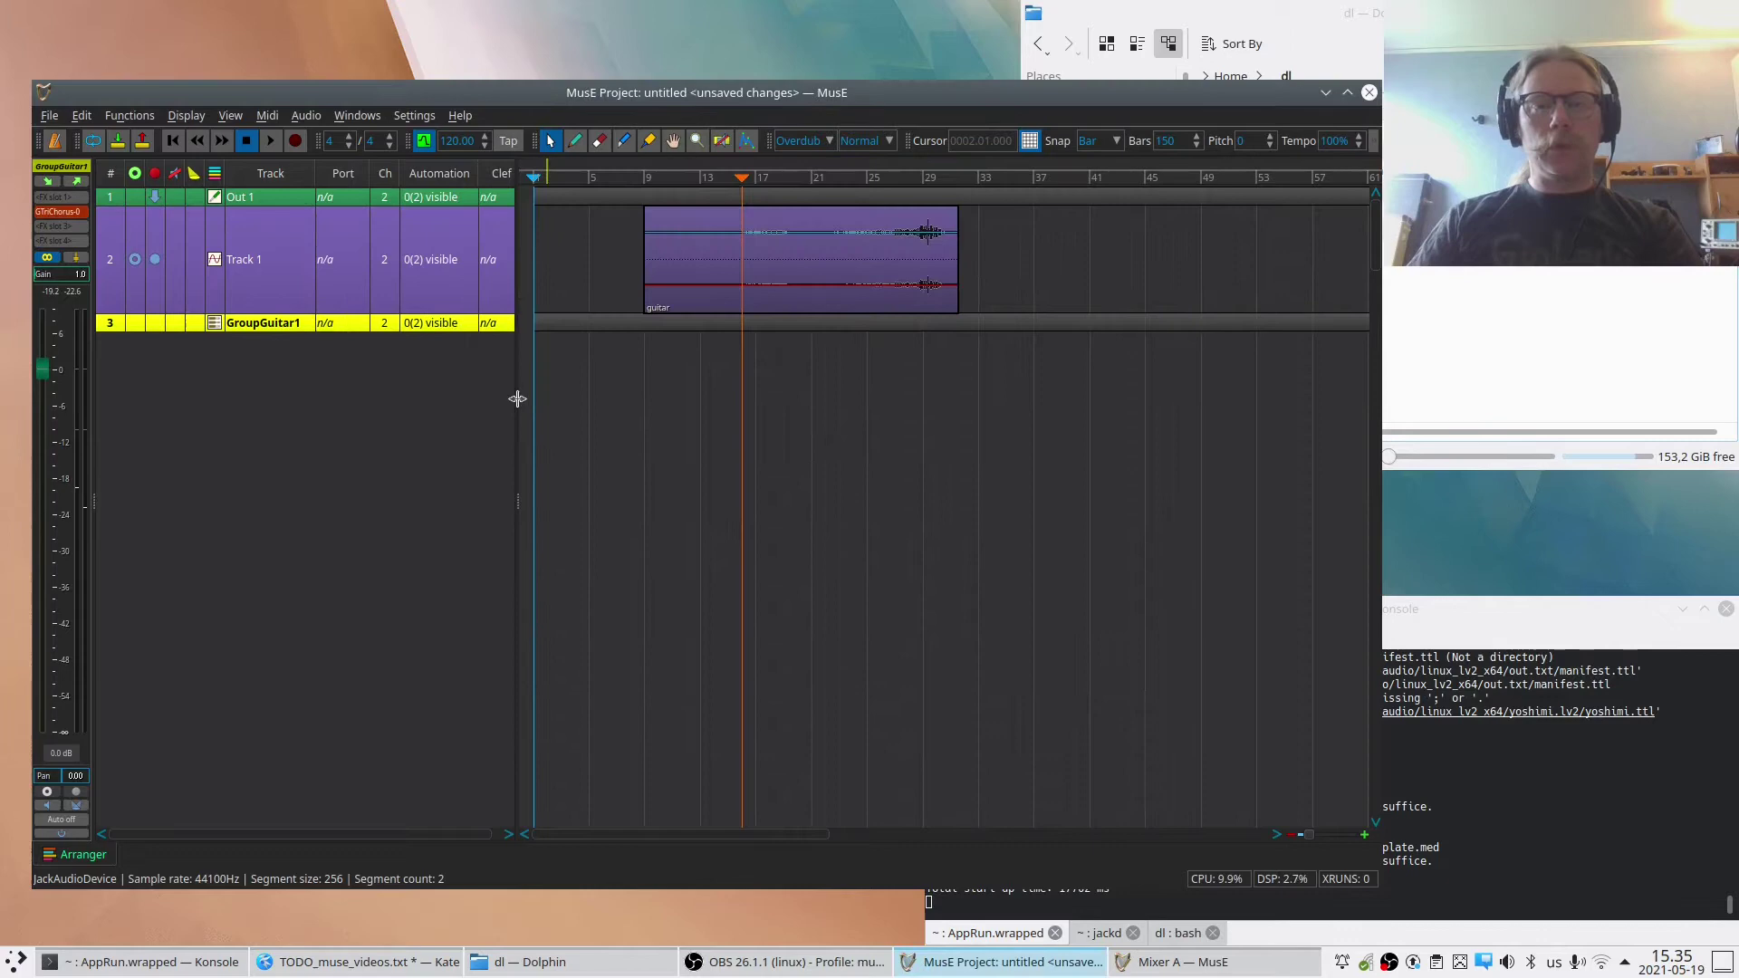
# Open the GTriChorus controls and drag the window right, clear of the track list.
pyautogui.doubleClick(54, 214)
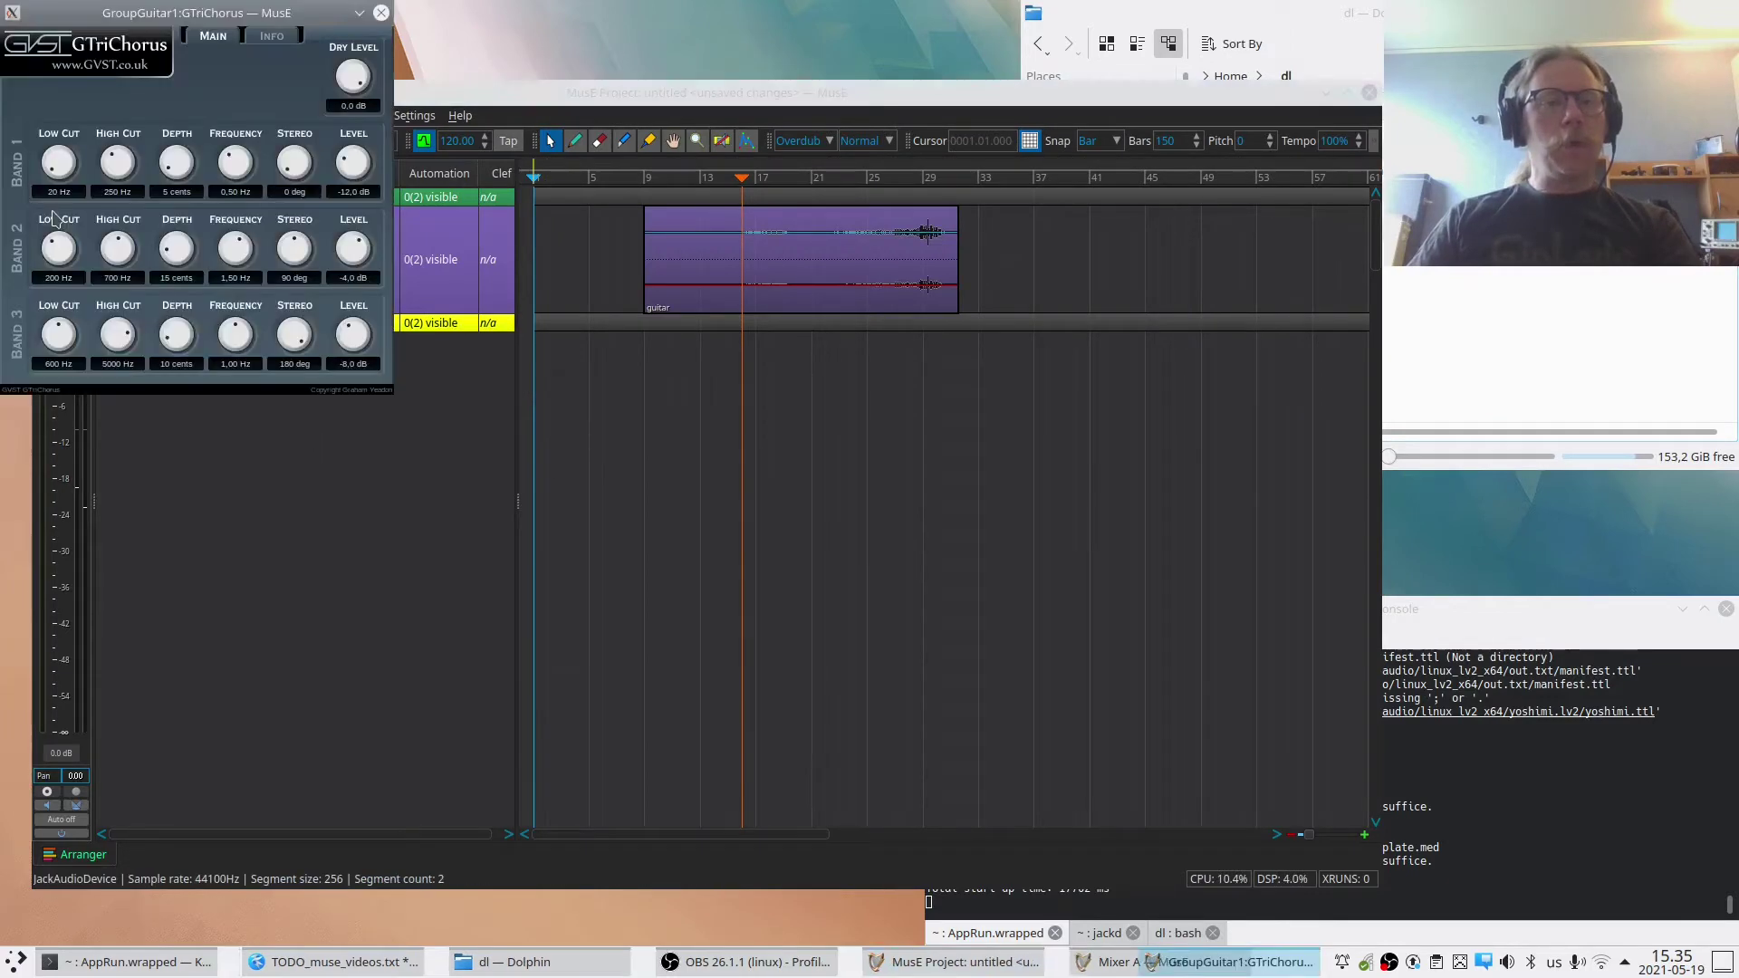
pyautogui.click(695, 364)
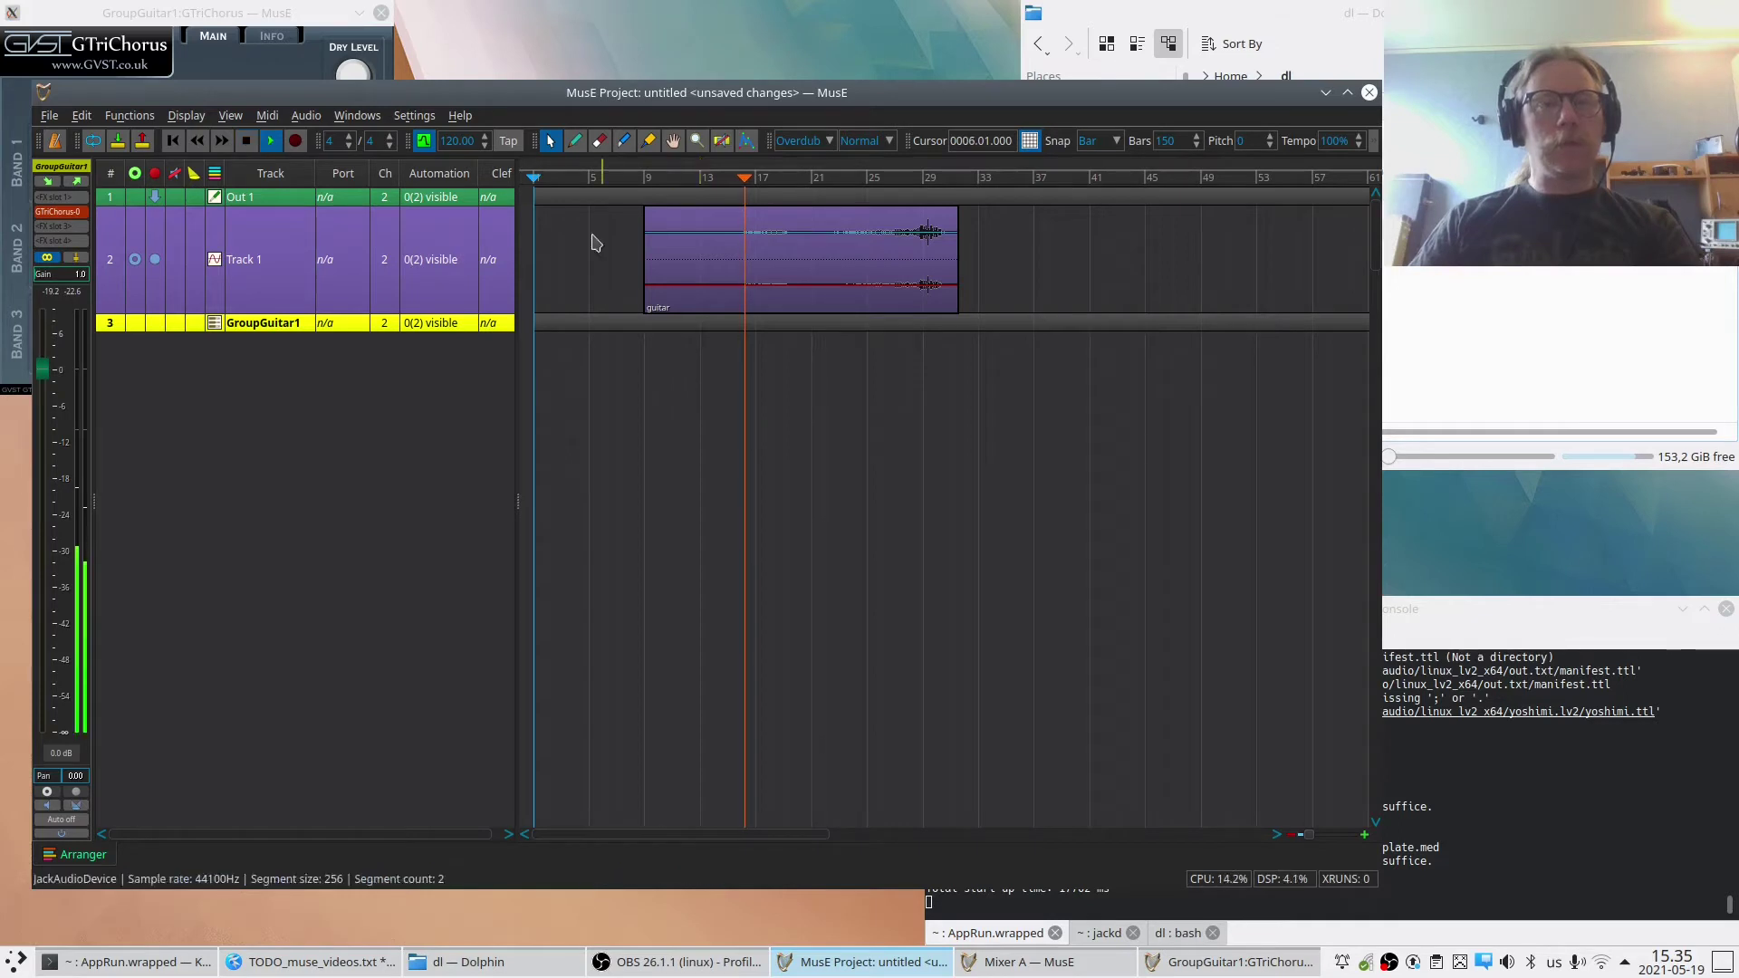
pyautogui.click(296, 18)
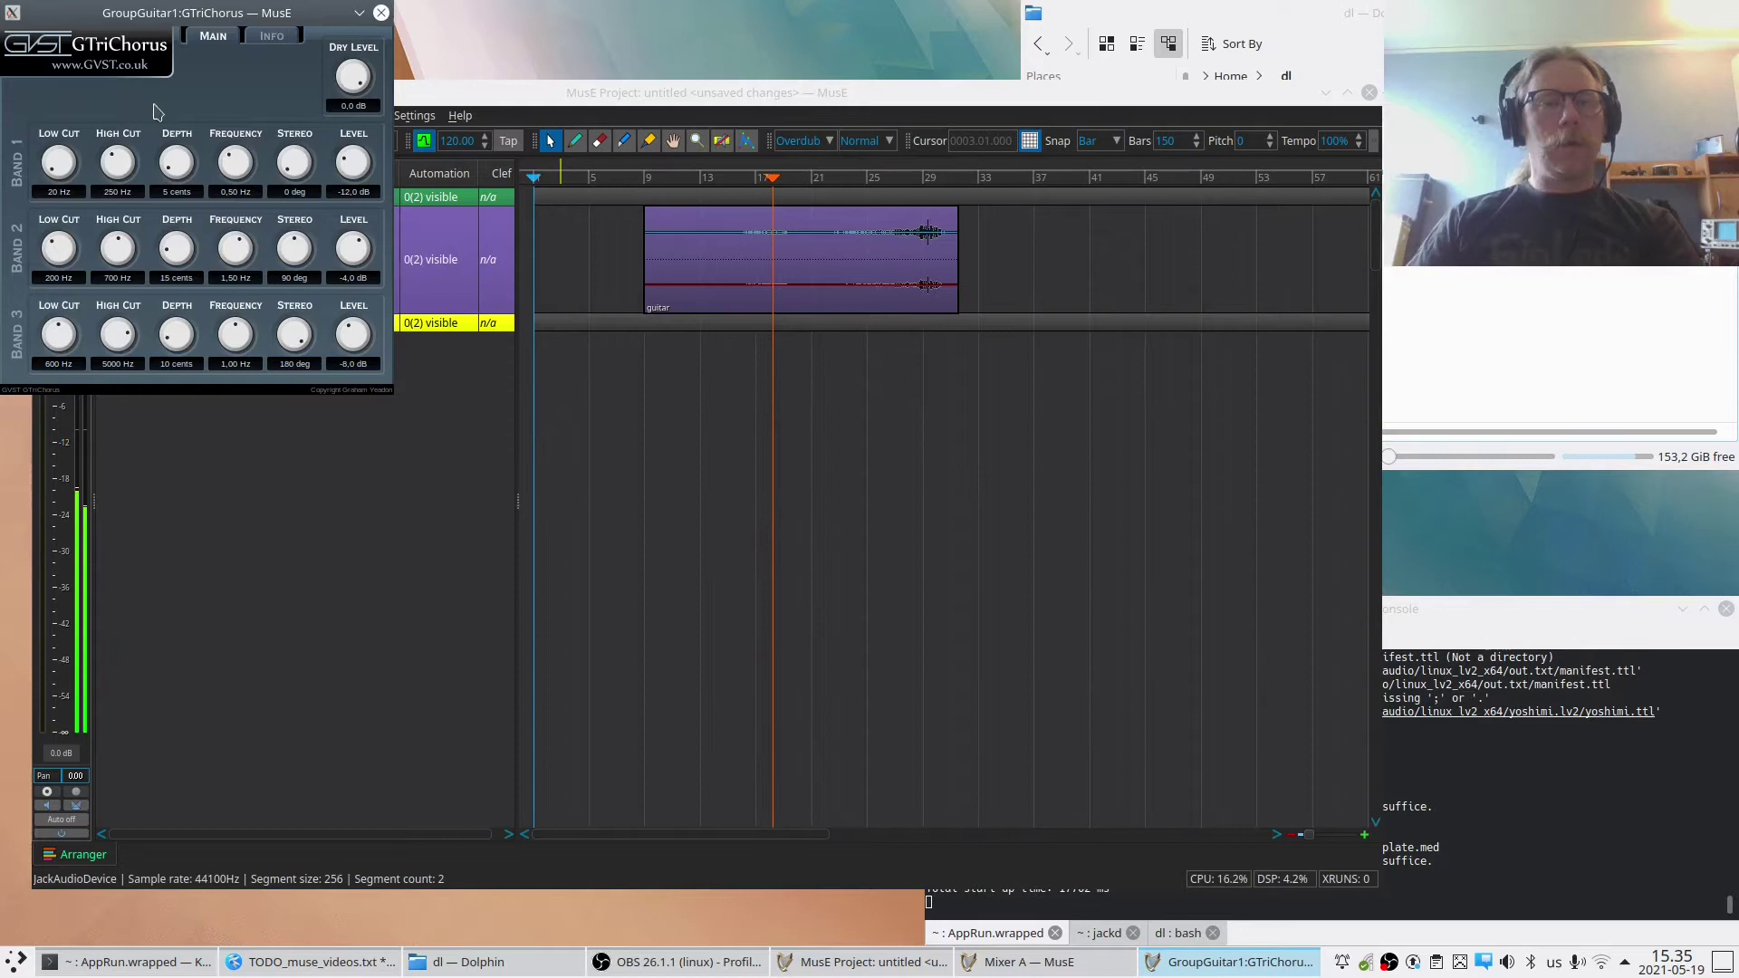
pyautogui.moveTo(167, 18); pyautogui.dragTo(646, 18)
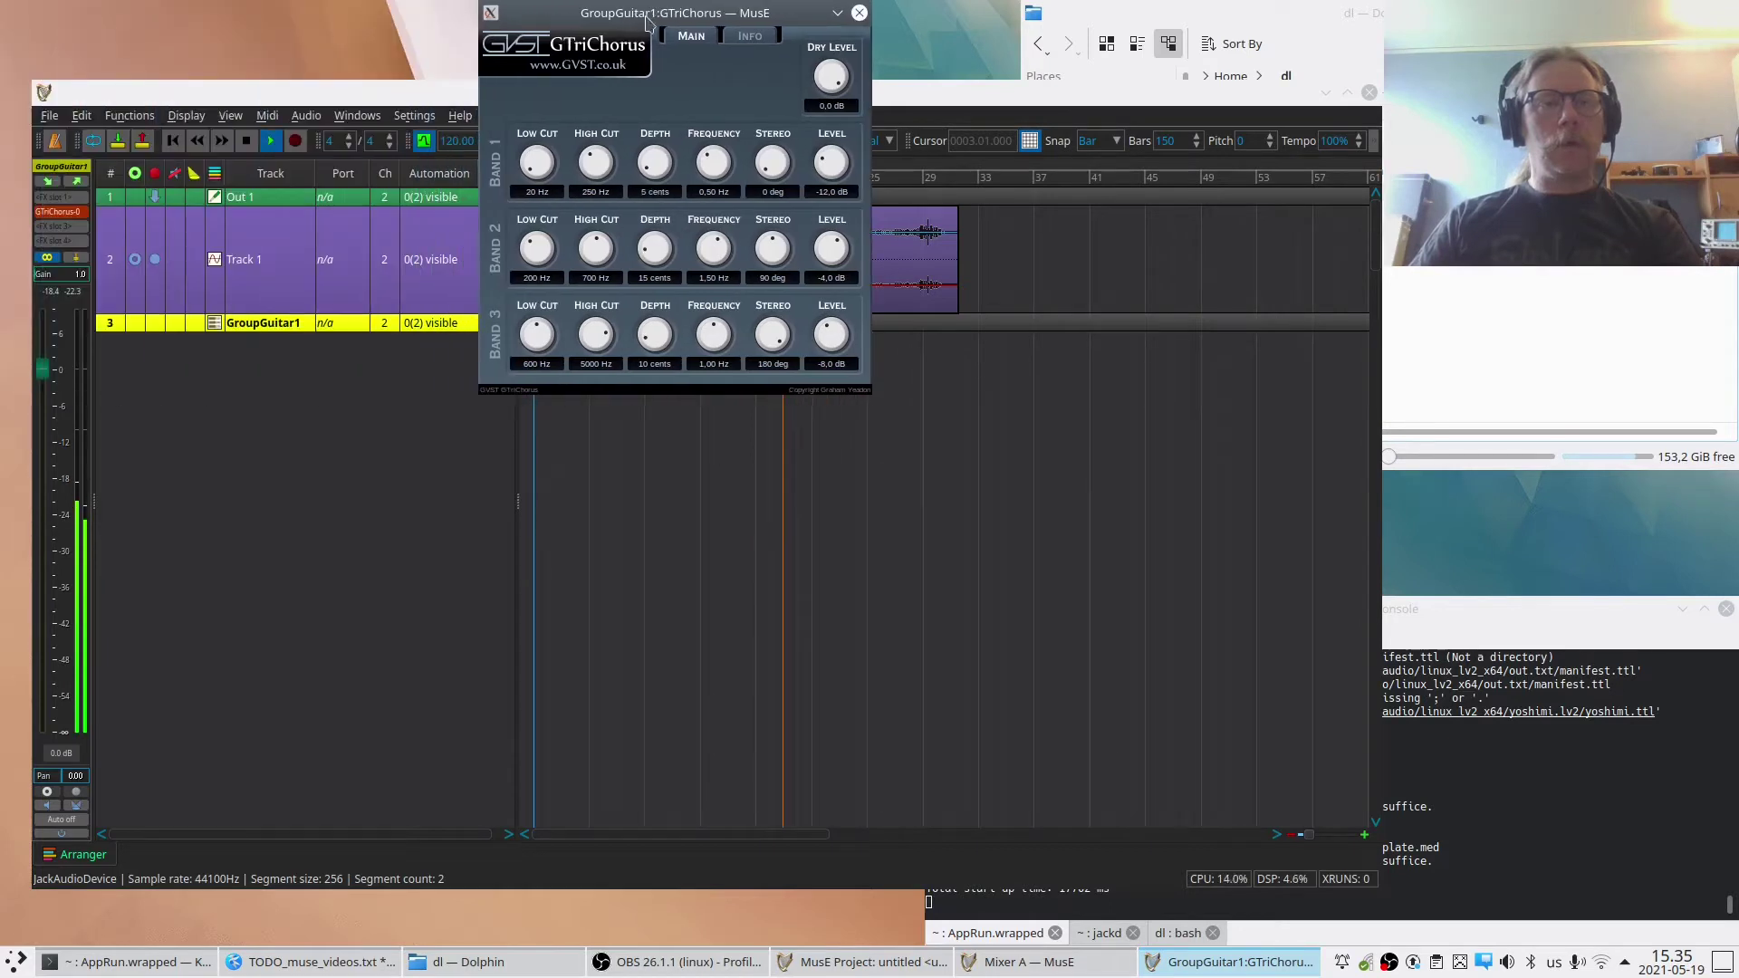
pyautogui.click(52, 217)
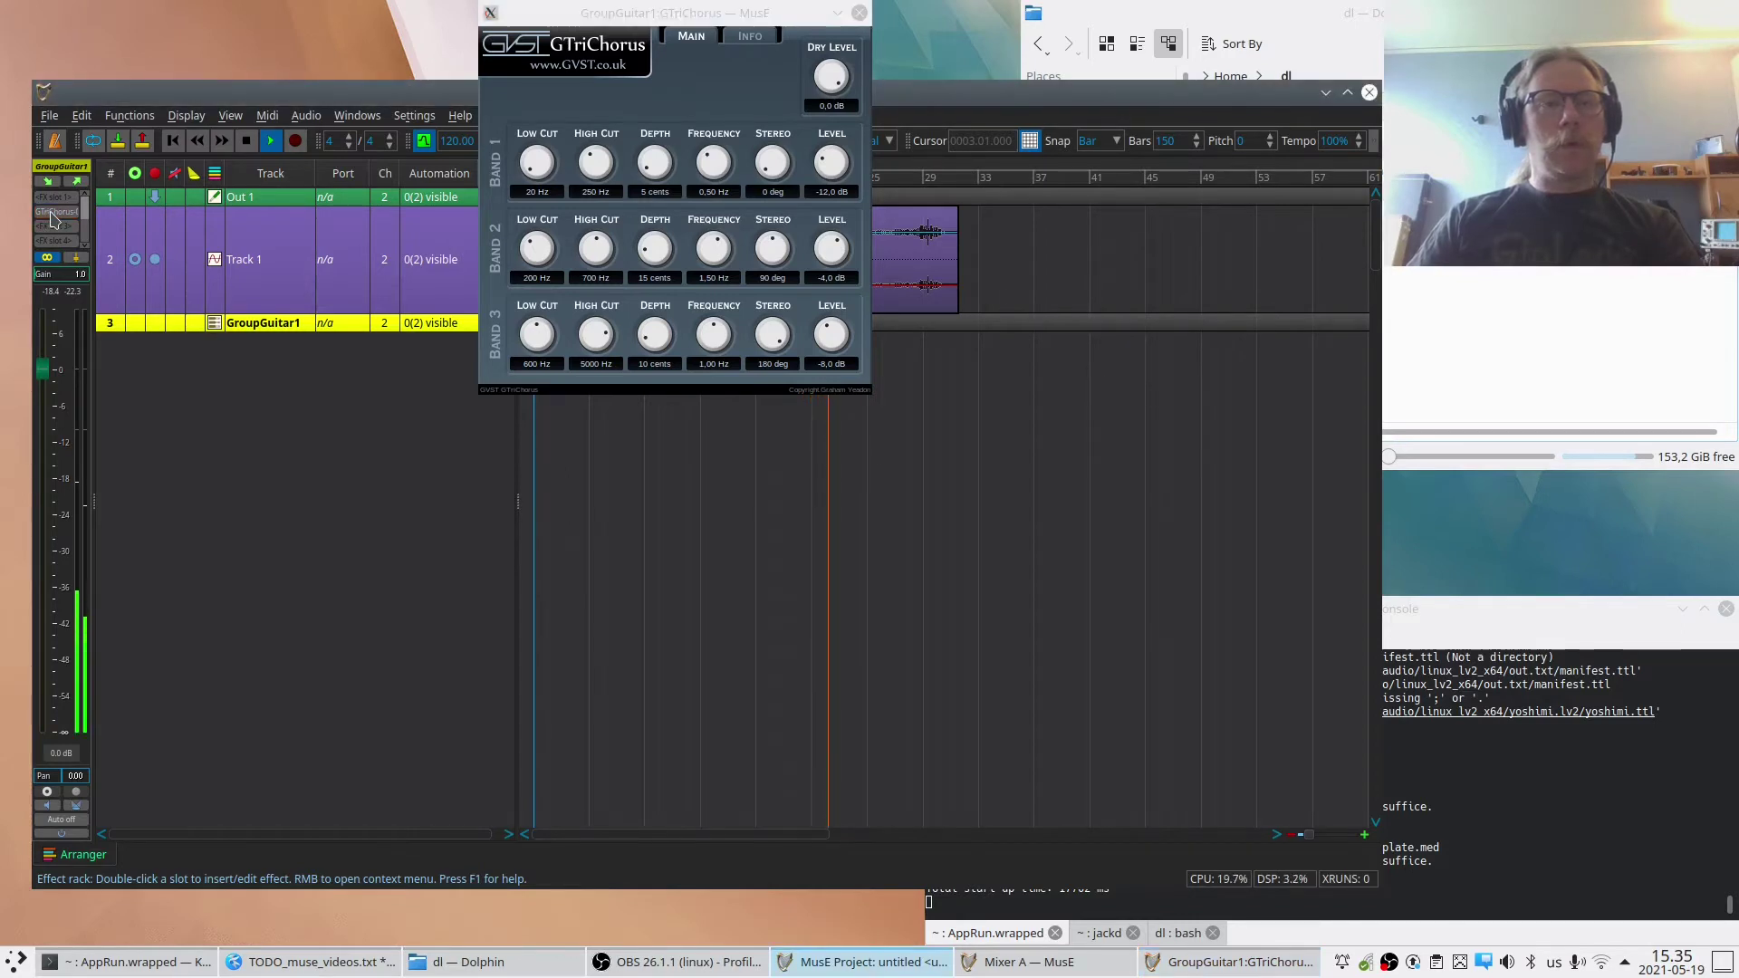
pyautogui.click(52, 218)
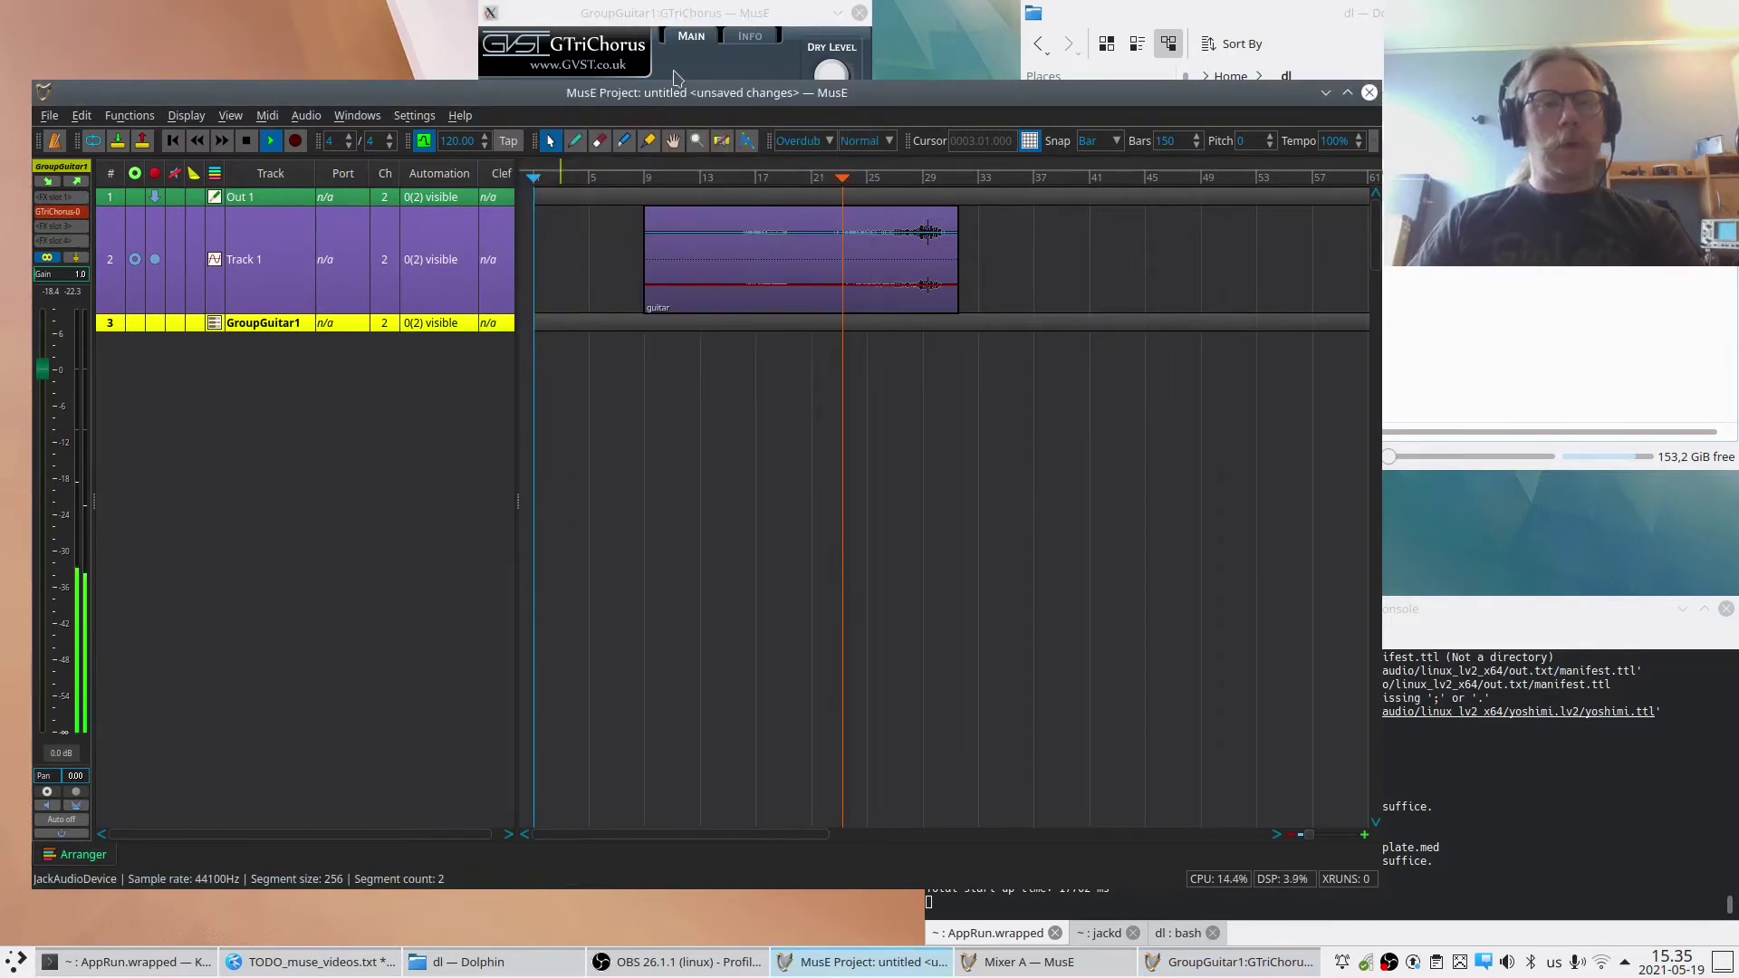
pyautogui.click(634, 12)
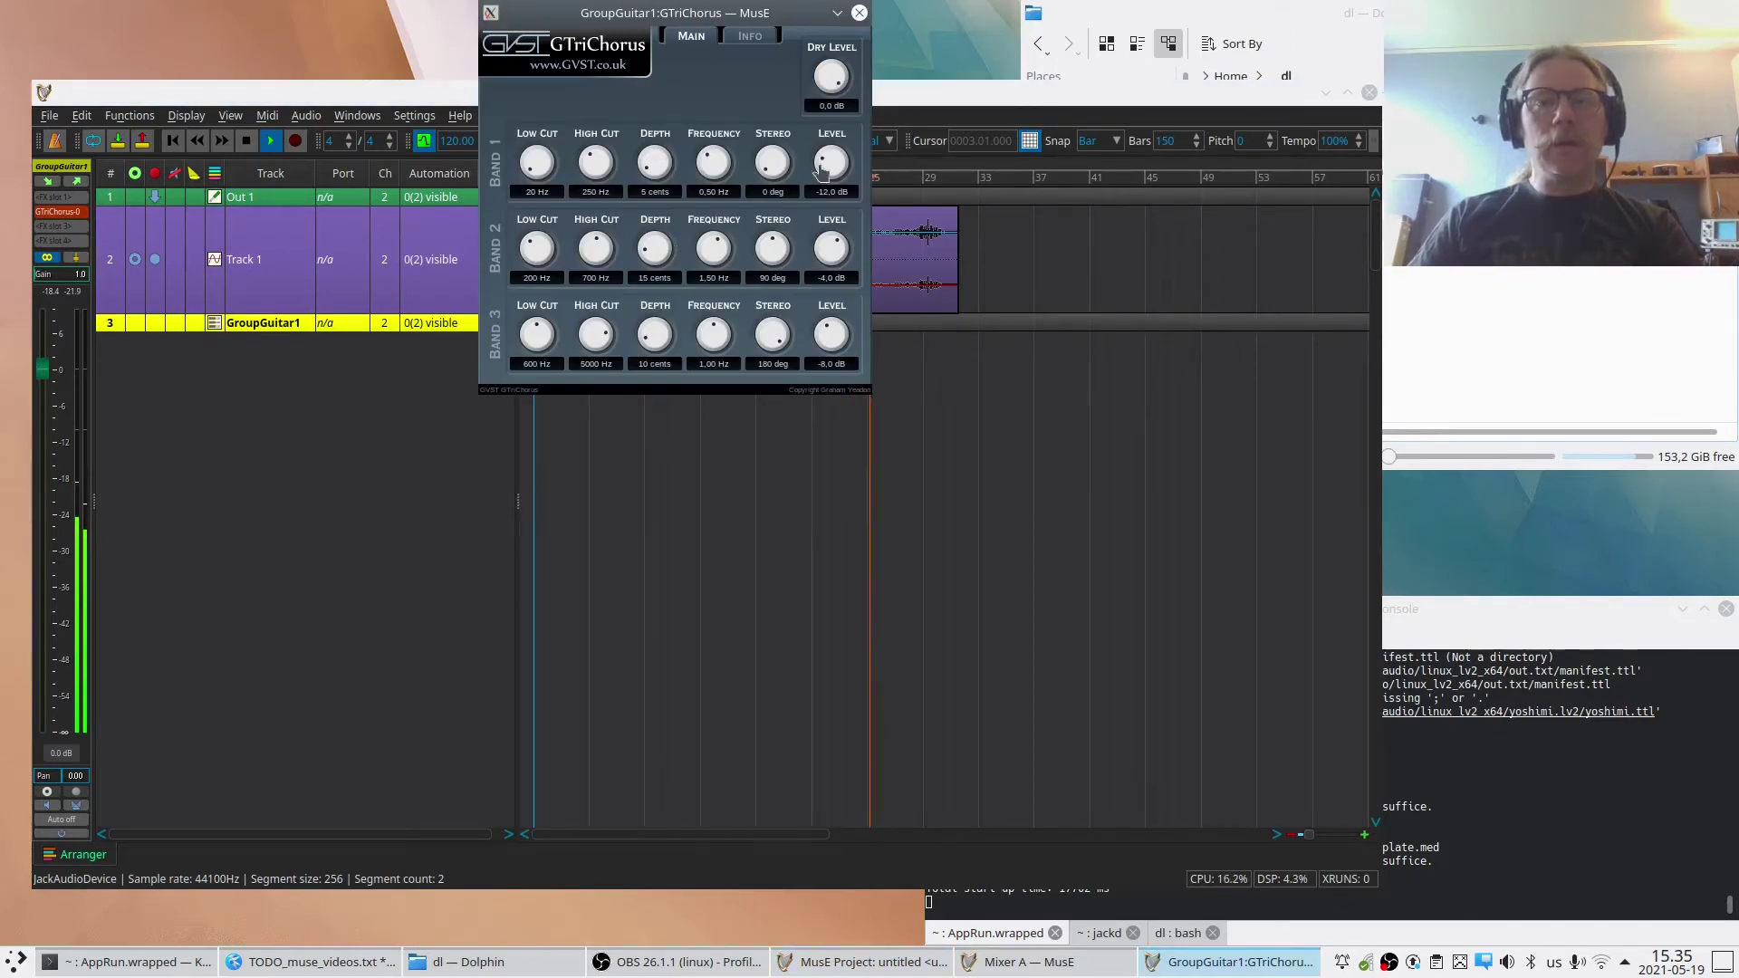
# Set chorus Band 2 to -1.5 dB, 5.32 Hz, 61 Hz low cut, 148 Hz high cut.
pyautogui.scroll(1, 829, 260)
pyautogui.moveTo(829, 260); pyautogui.dragTo(824, 245)
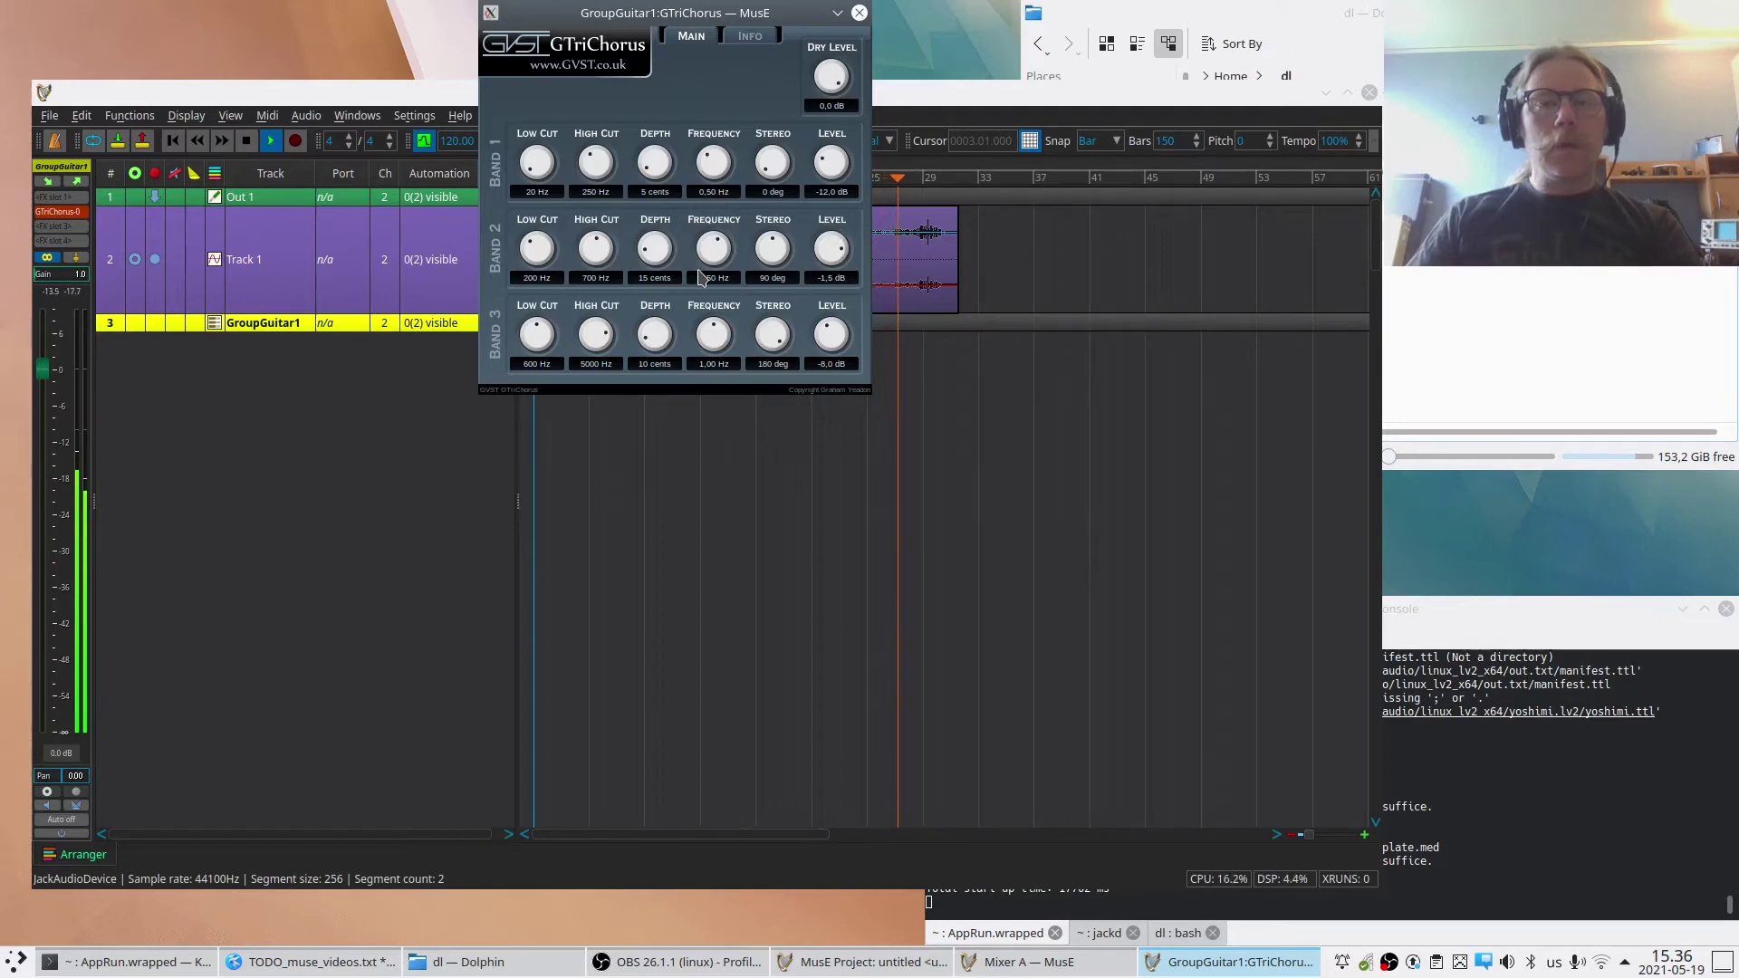
pyautogui.moveTo(712, 263); pyautogui.dragTo(712, 248)
pyautogui.scroll(6, 712, 248)
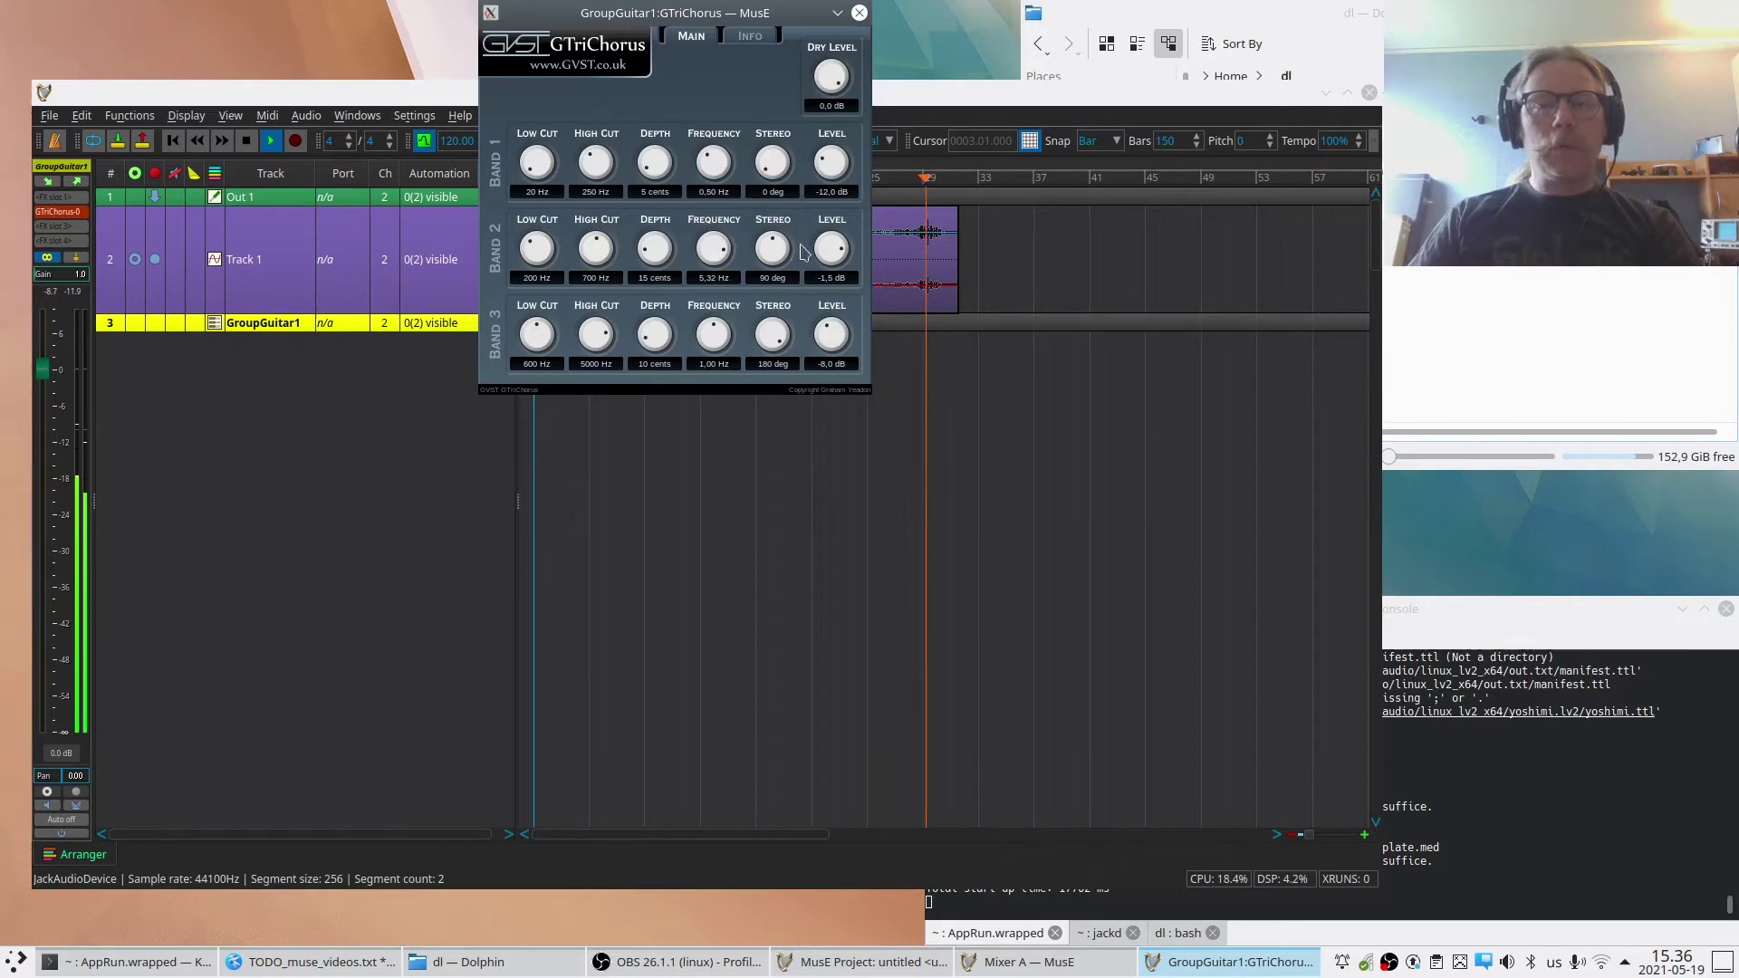
pyautogui.scroll(-3, 535, 258)
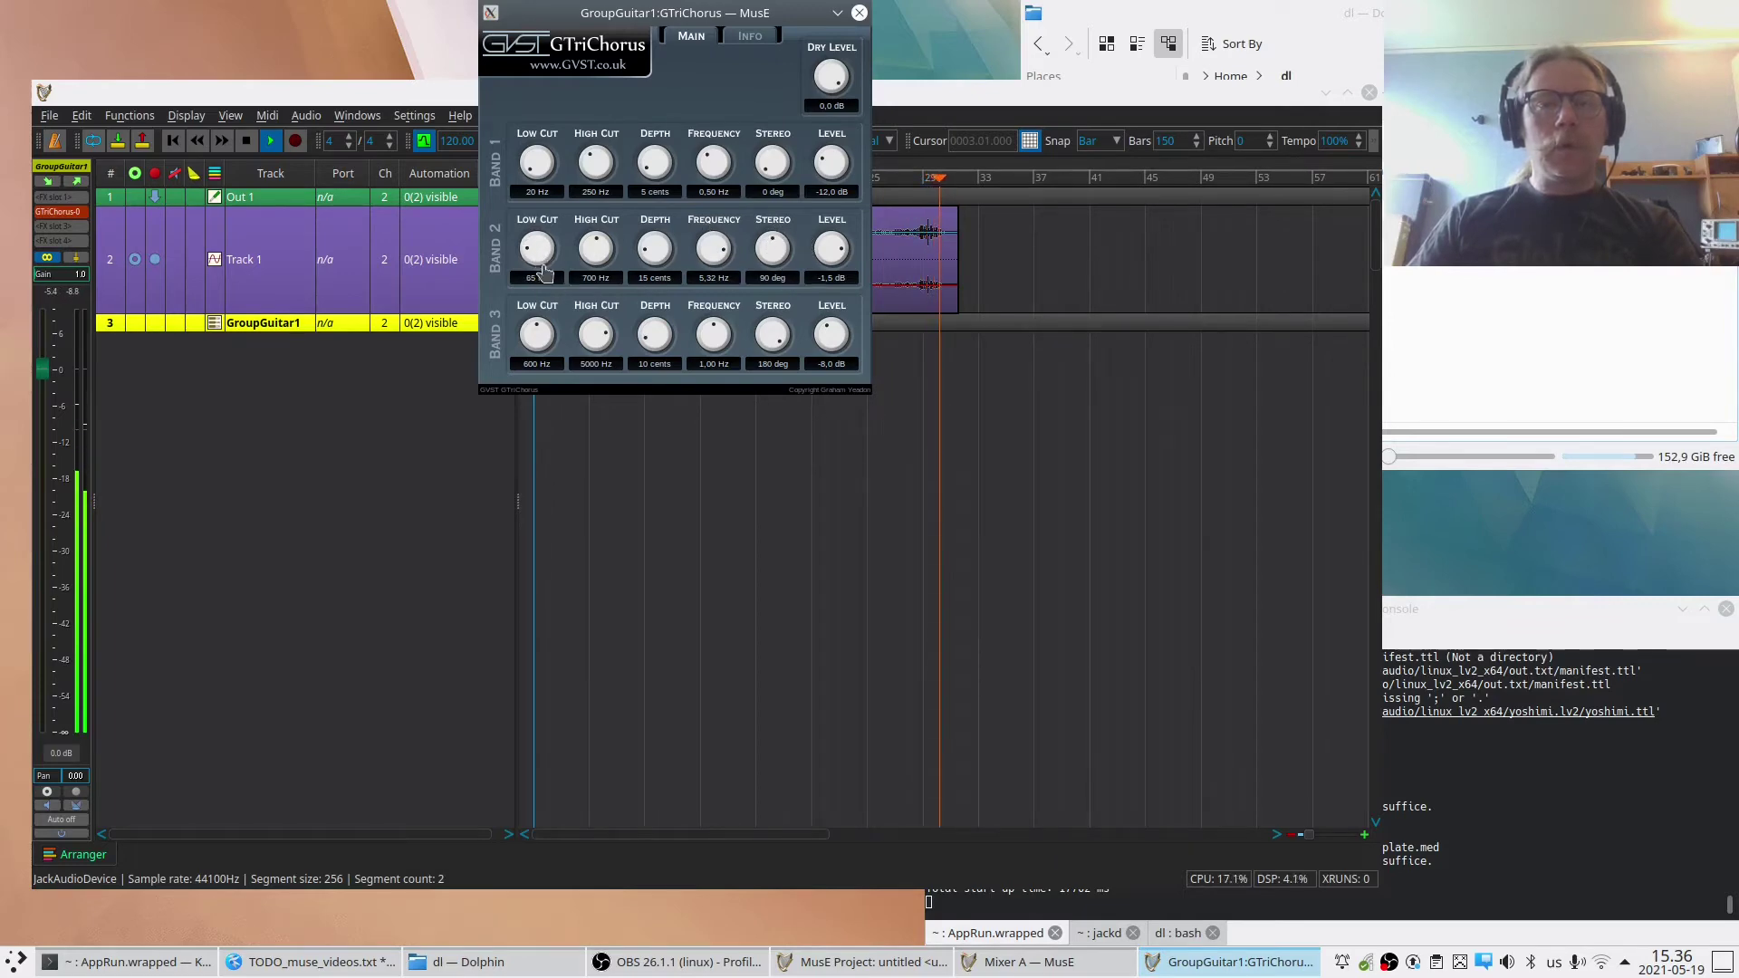
pyautogui.scroll(-5, 594, 258)
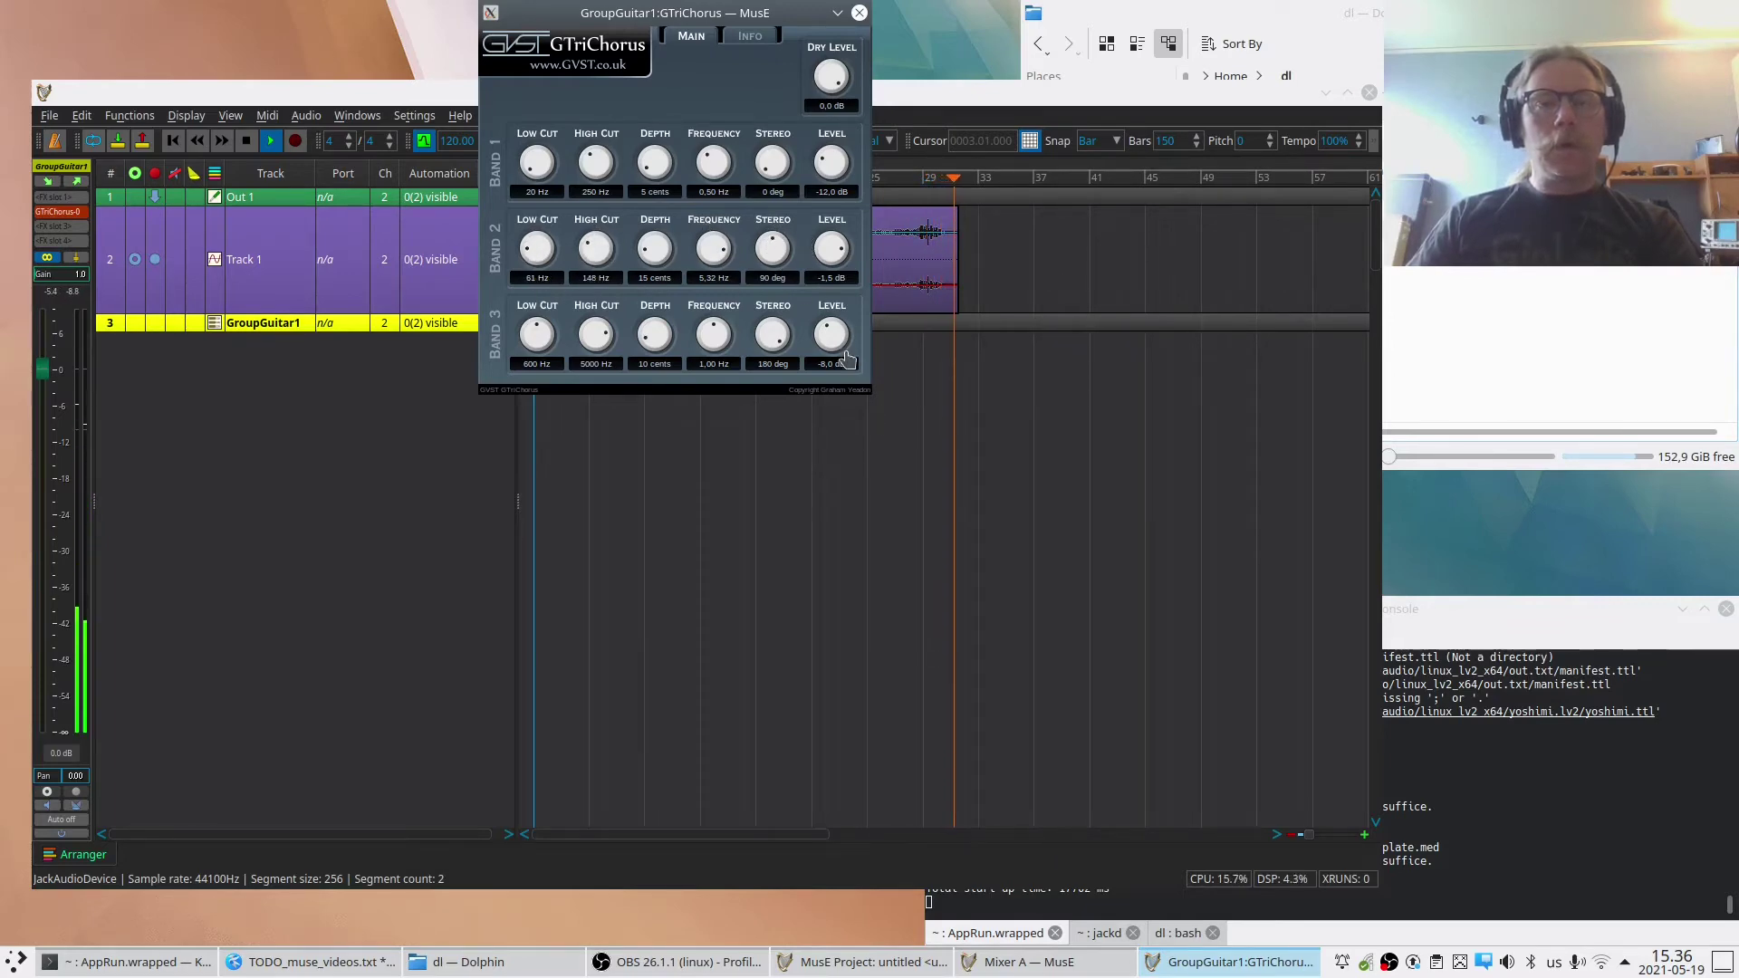
# Reselect the GTriChorus effect, stop playback, and bring the arranger to the front.
pyautogui.click(915, 97)
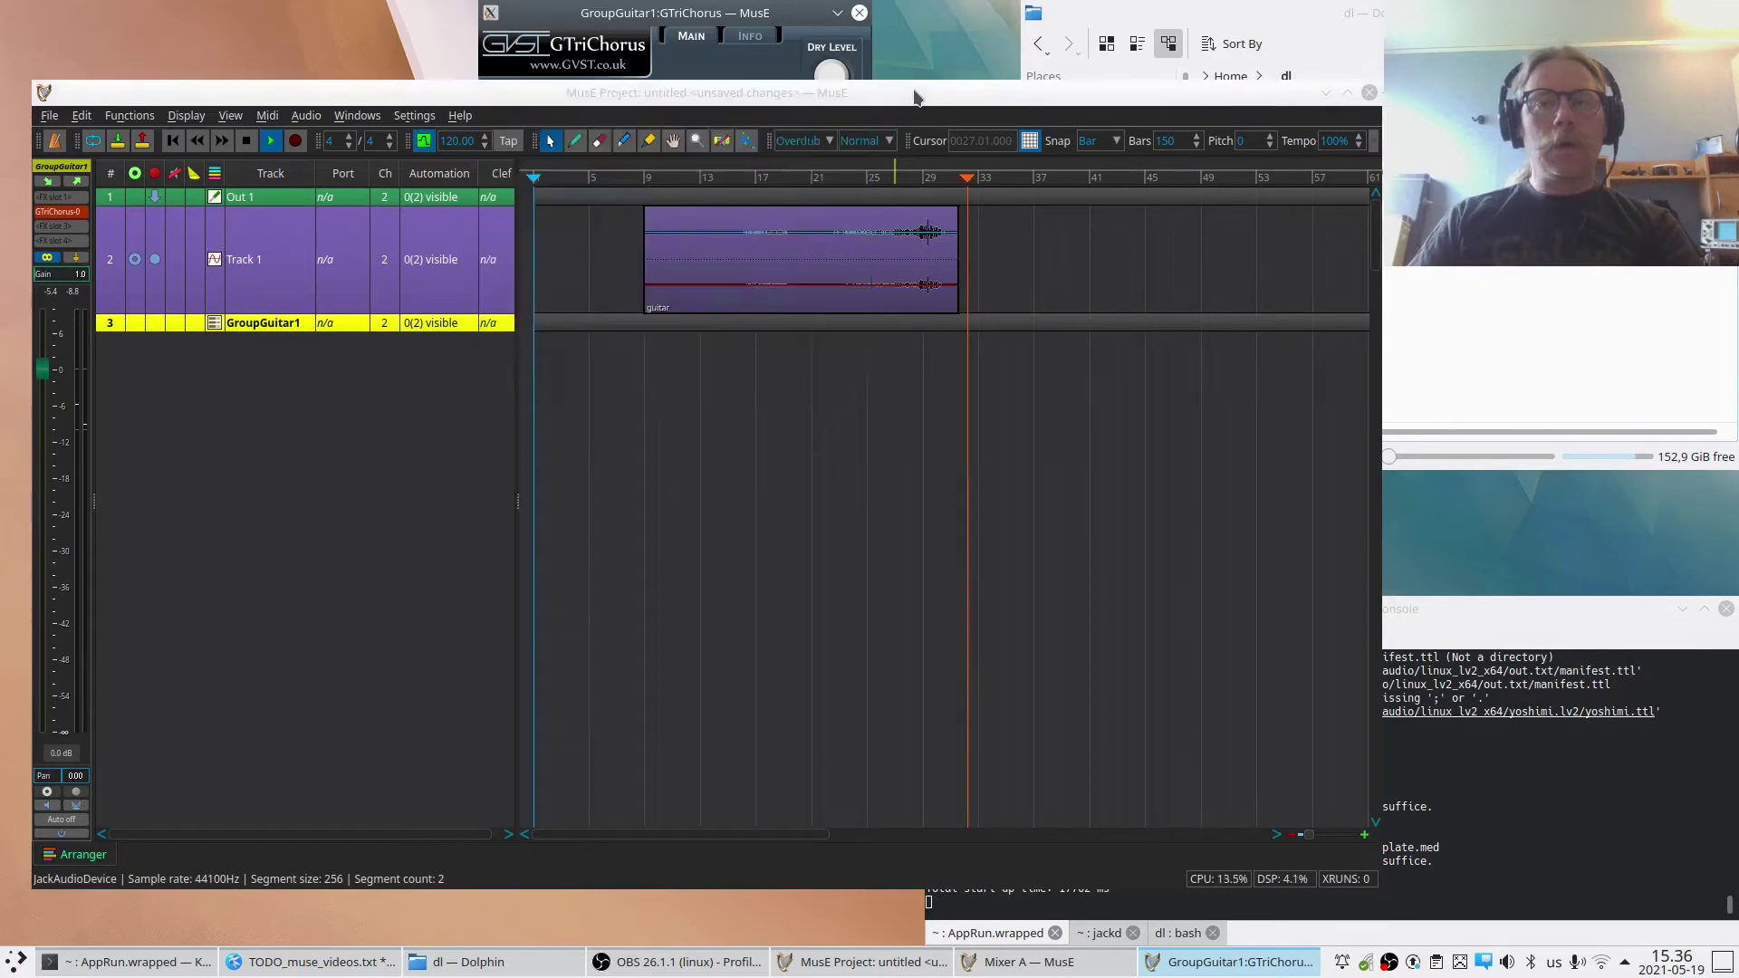
pyautogui.click(610, 30)
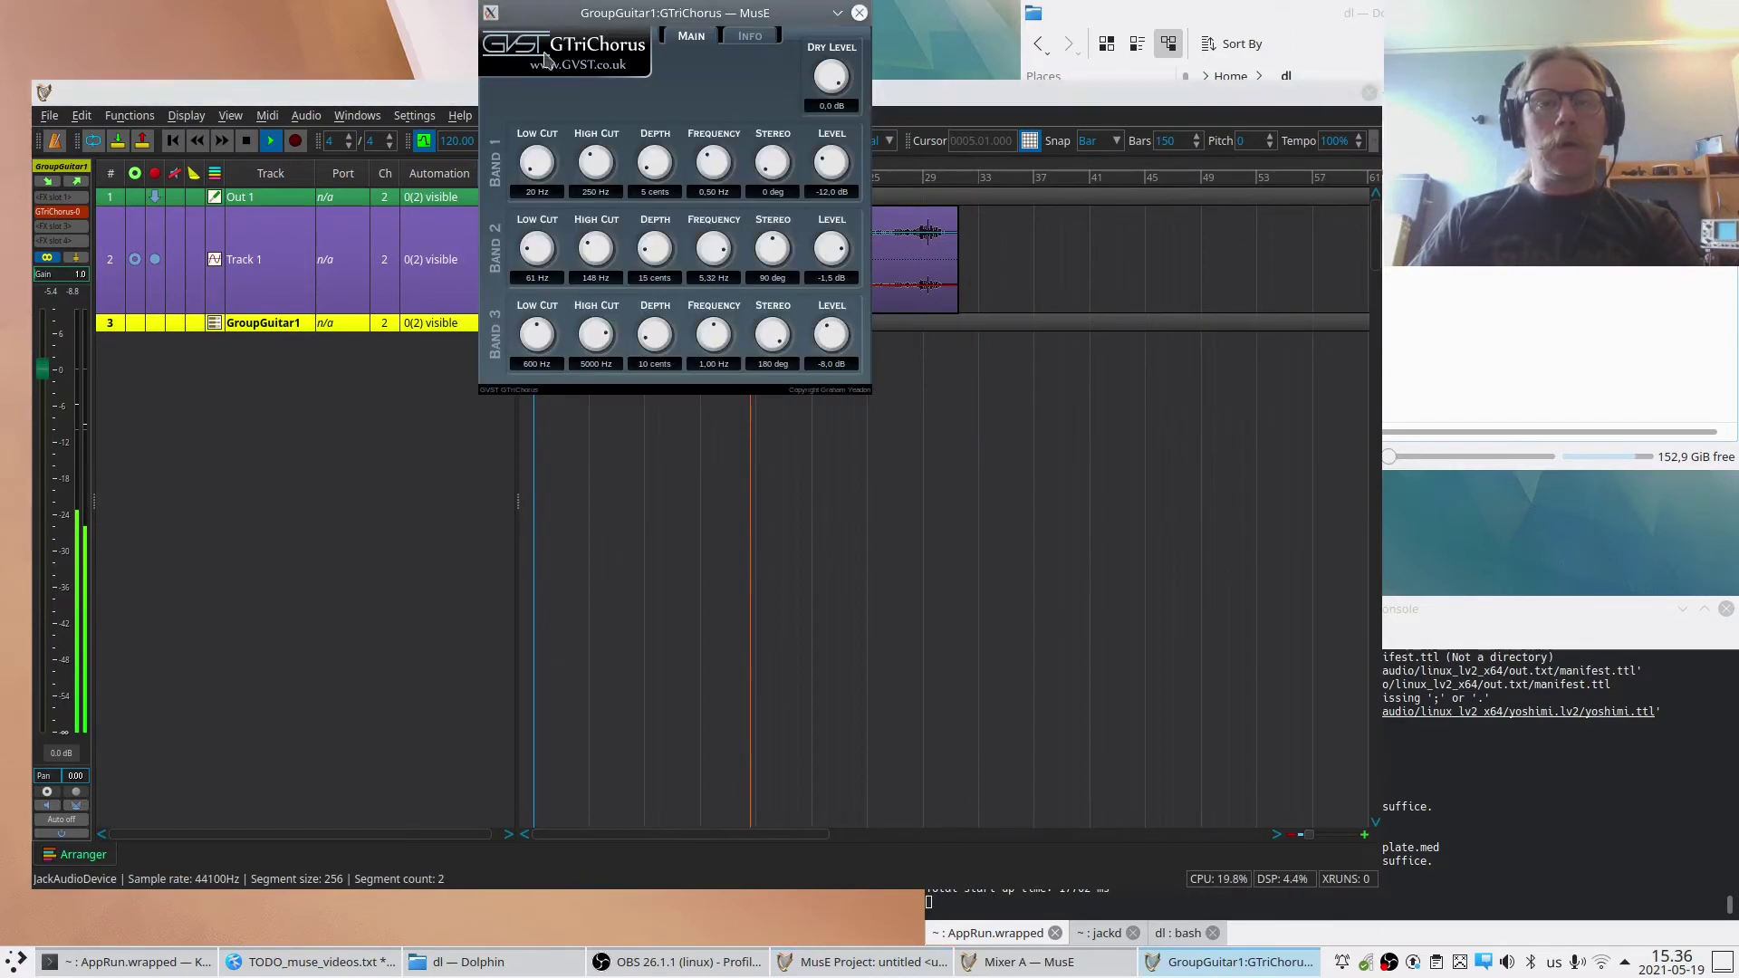
pyautogui.click(54, 215)
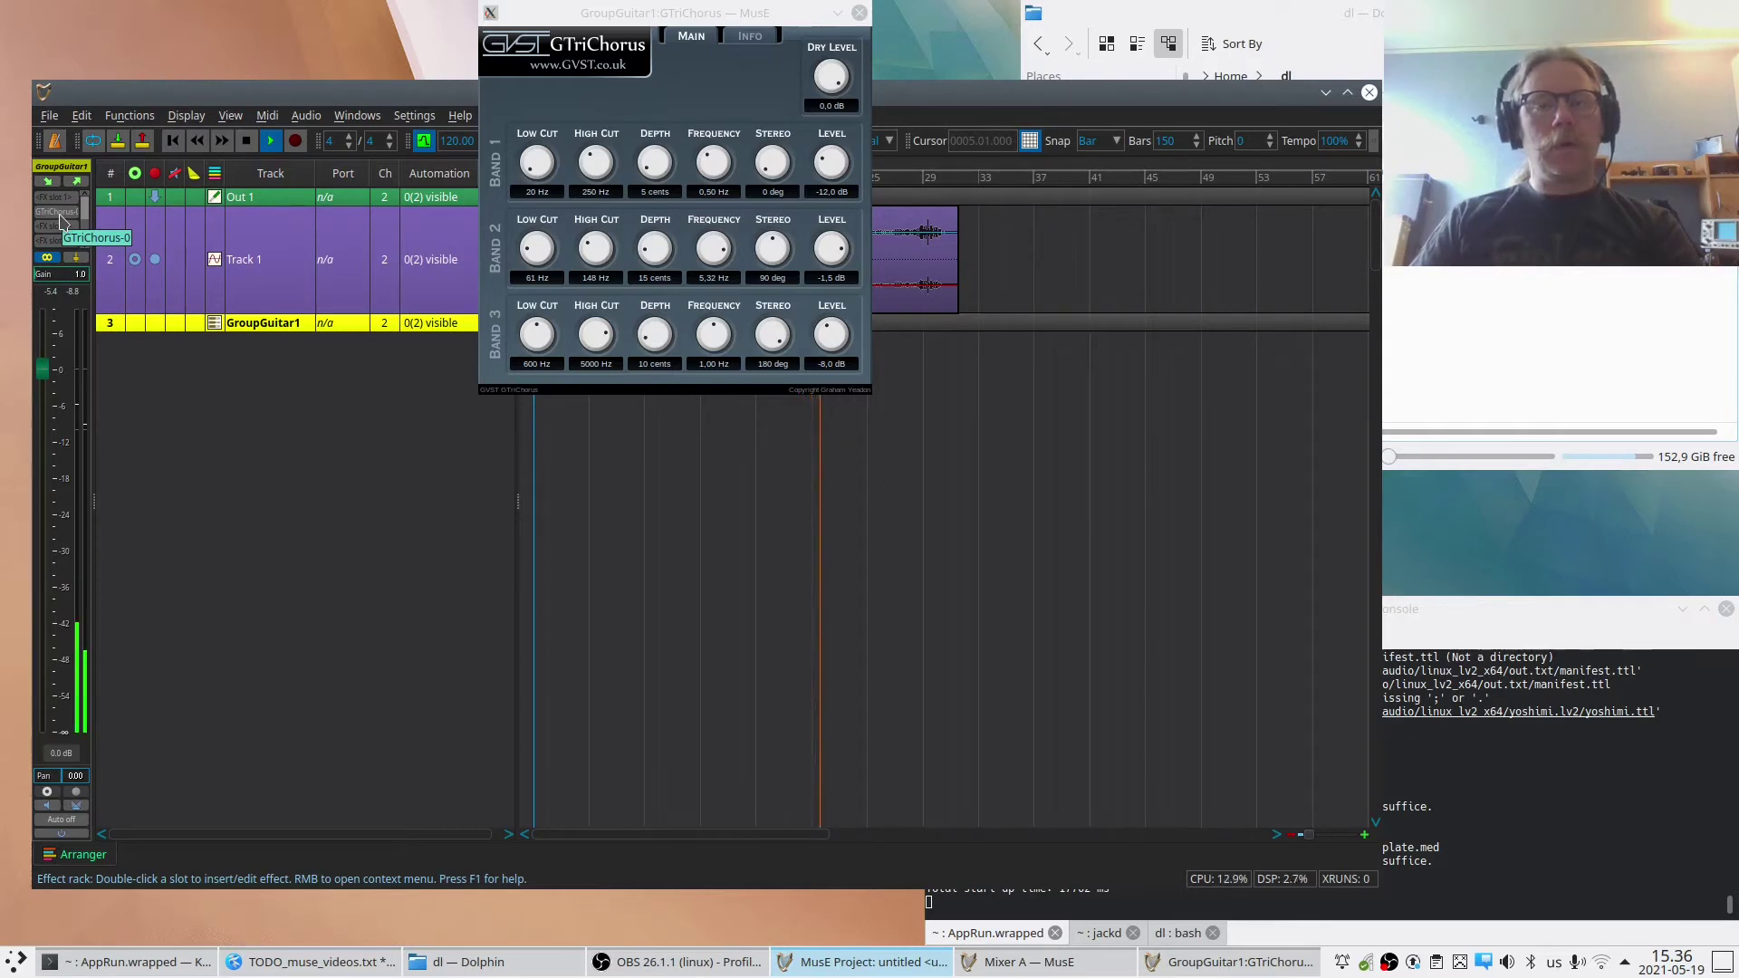
pyautogui.click(60, 217)
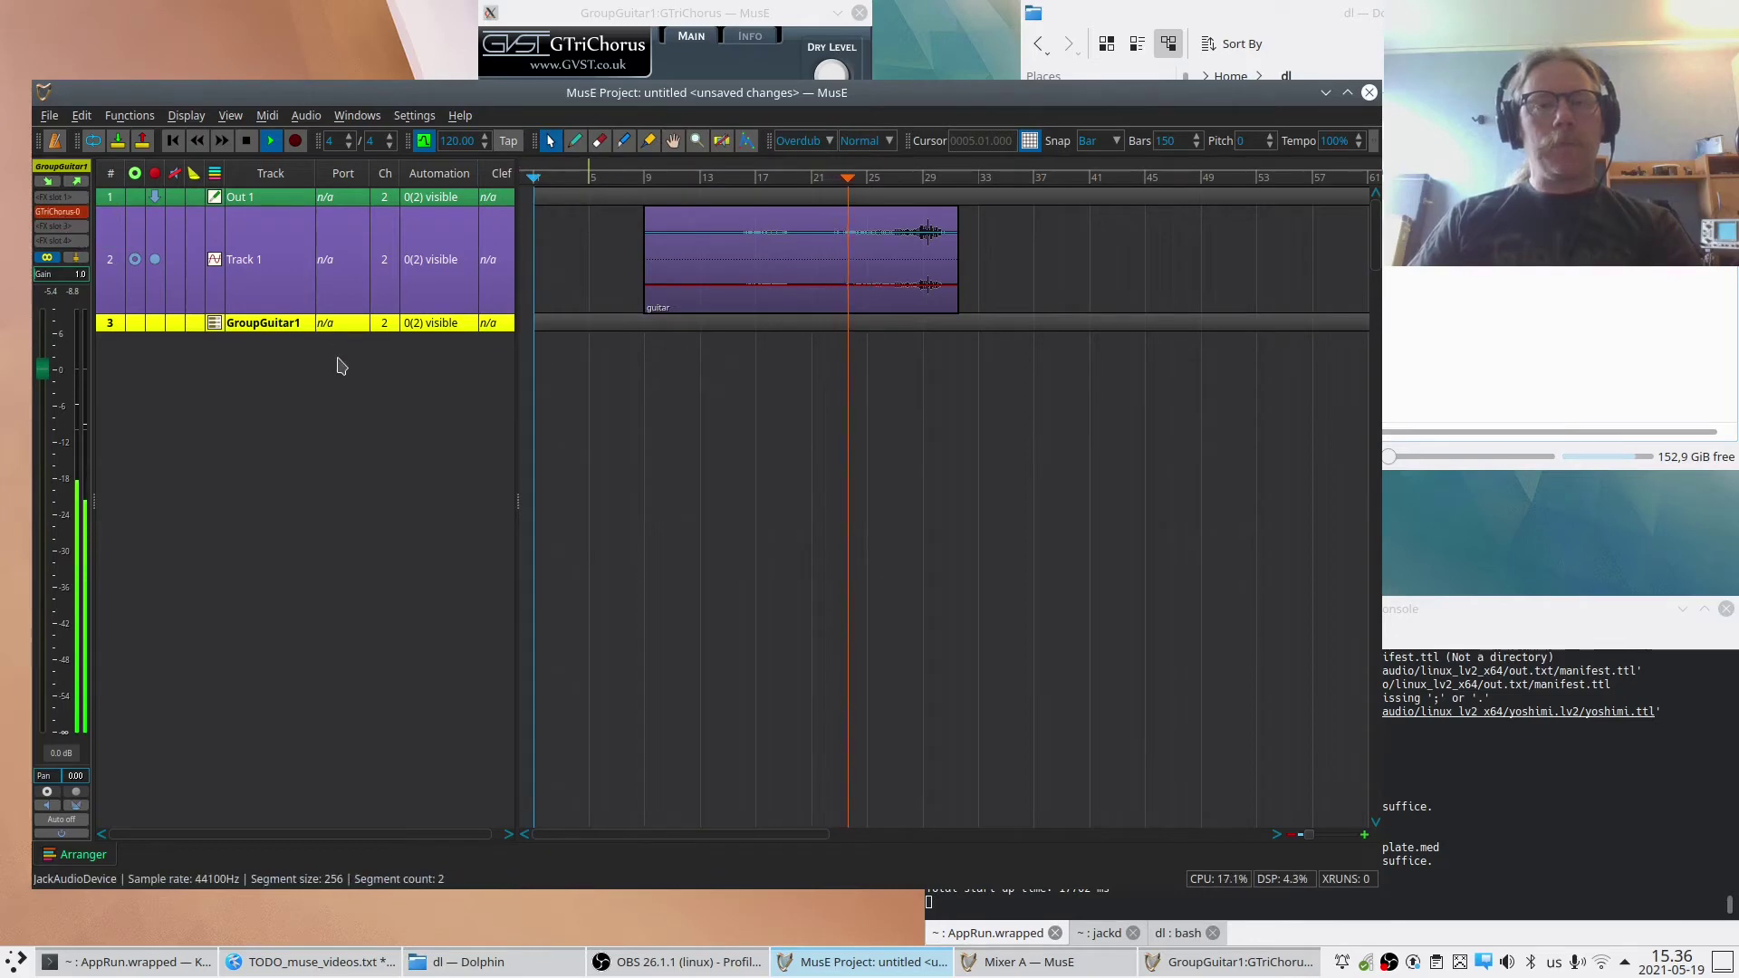
pyautogui.press('space')
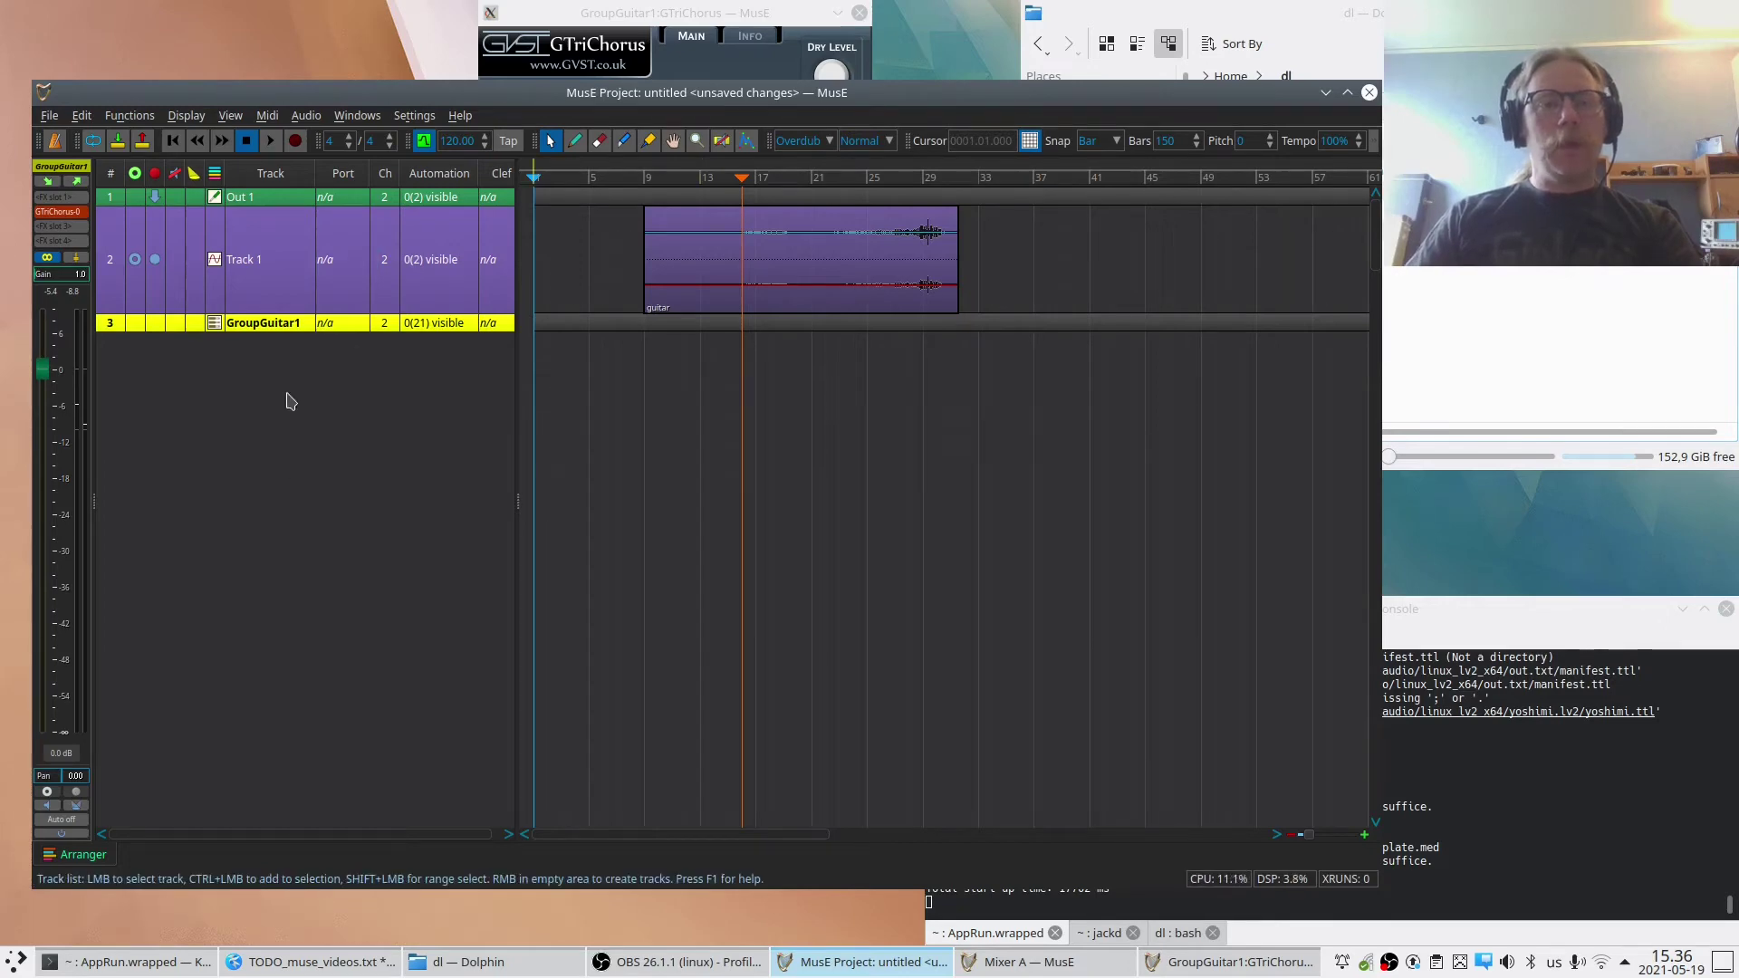
pyautogui.click(618, 9)
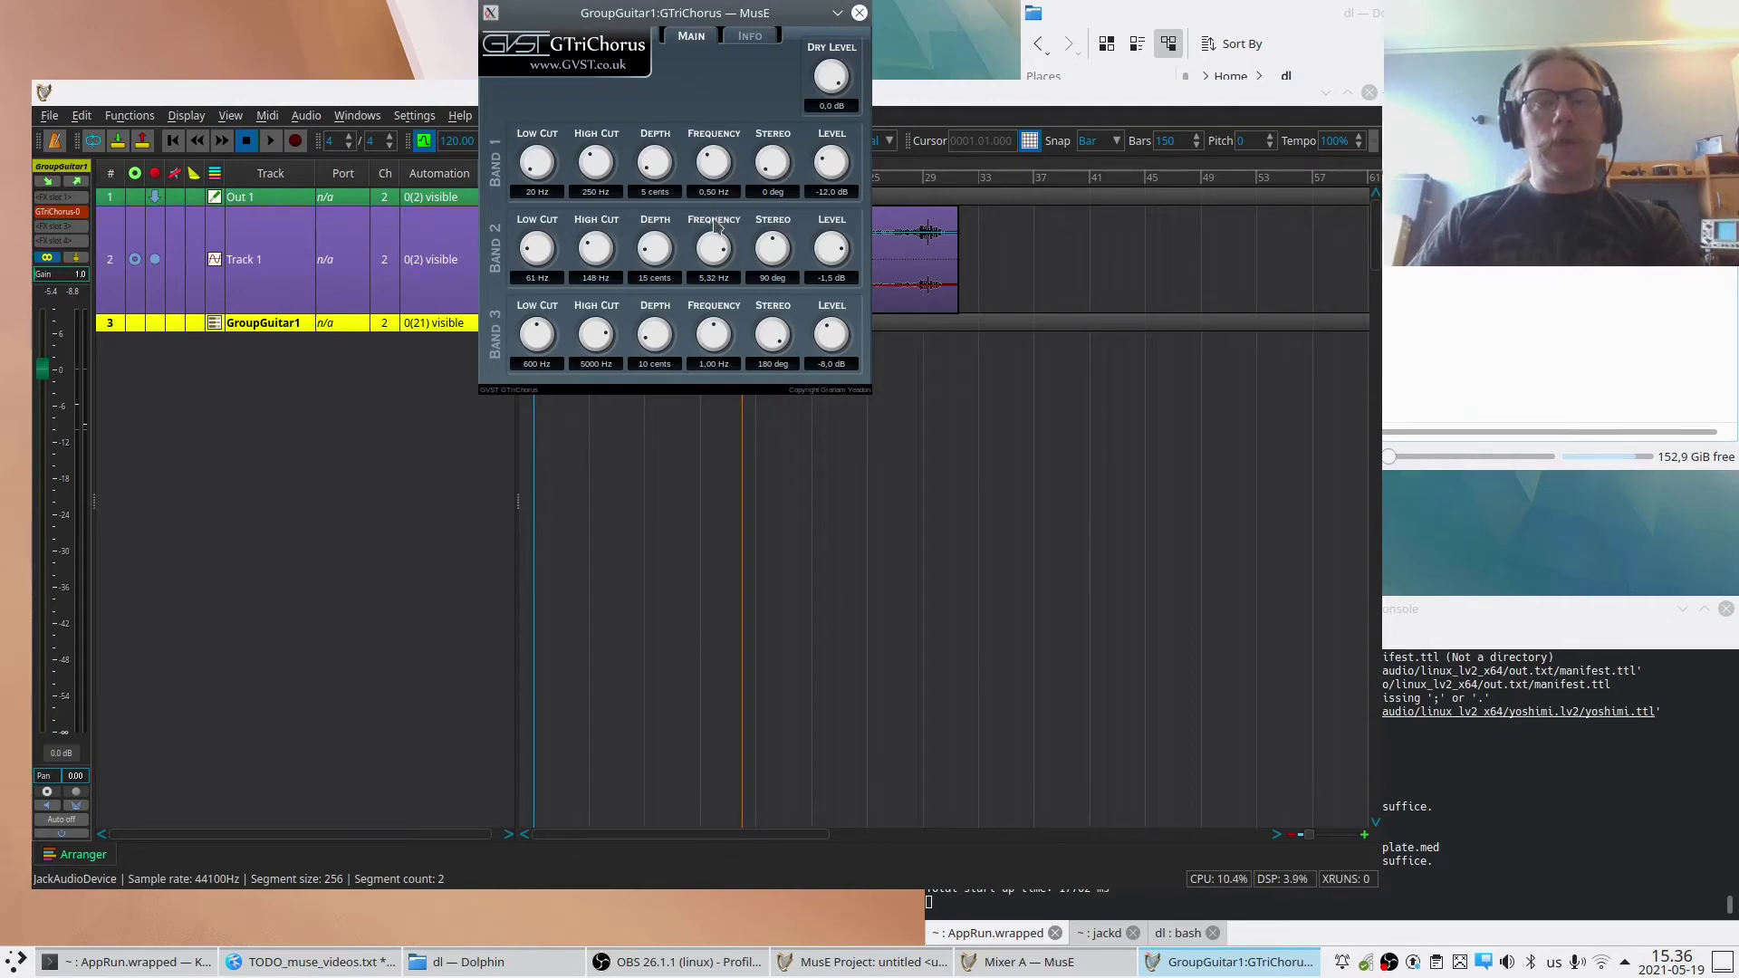
pyautogui.click(313, 412)
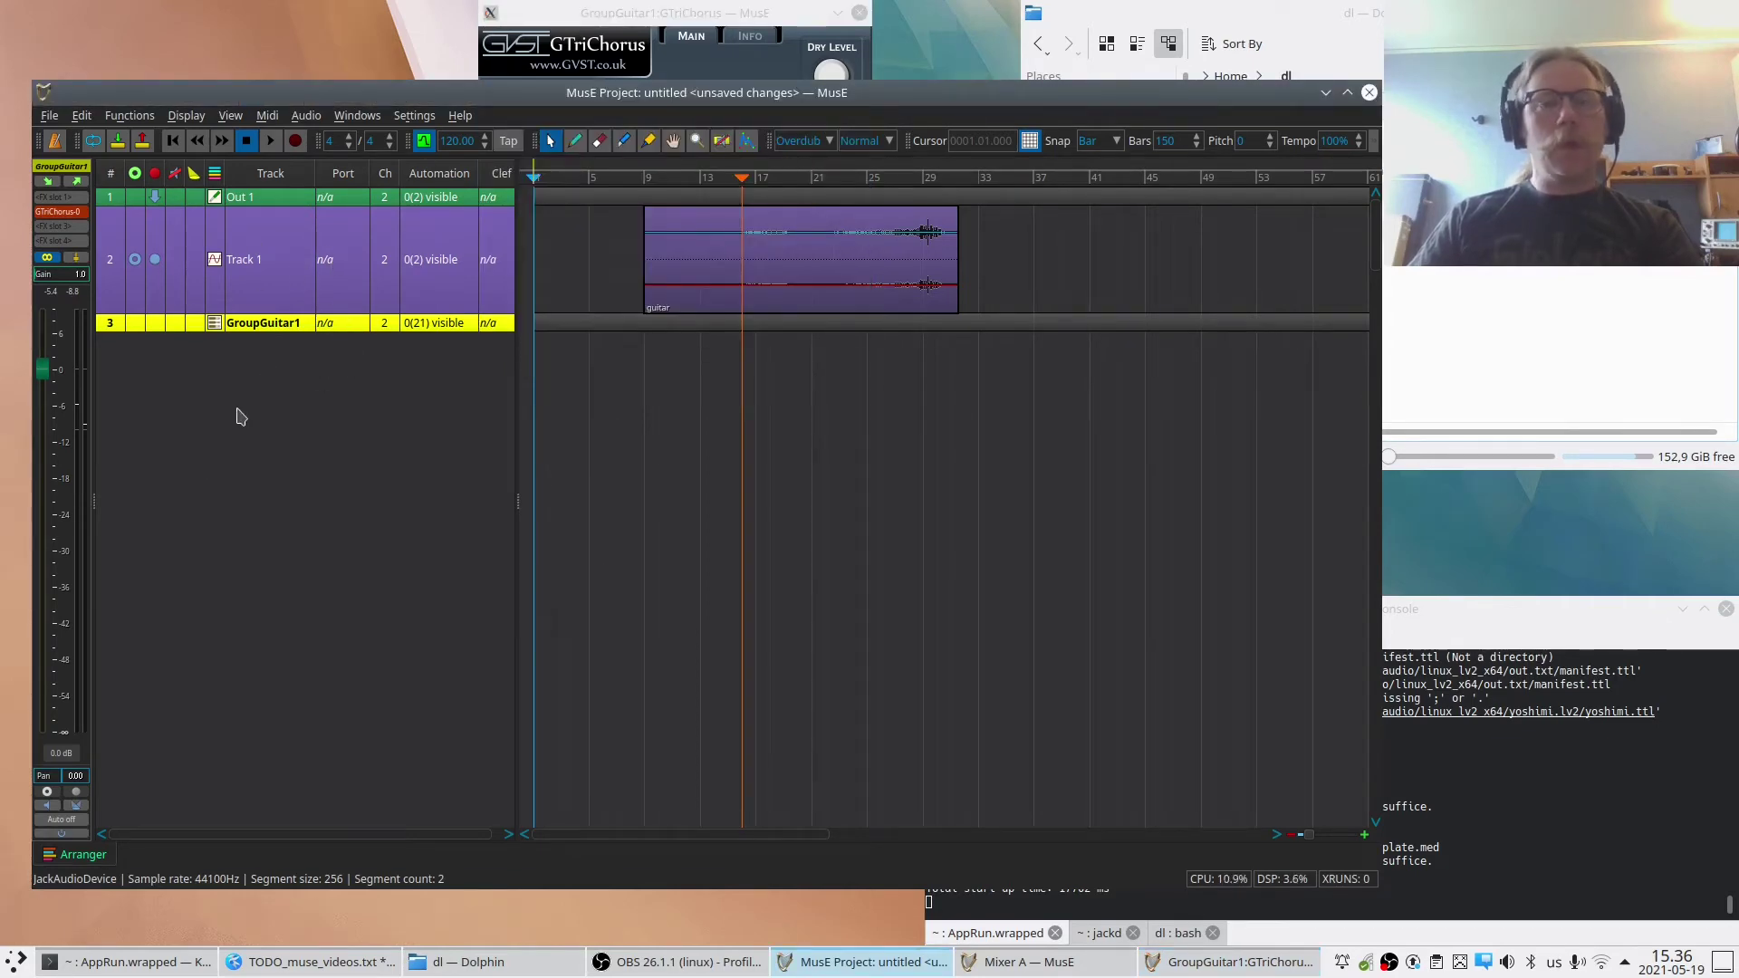
# Add an Aux Send track (Aux 1), then select Track 1 and Aux 1 to view their strips.
pyautogui.rightClick(328, 386)
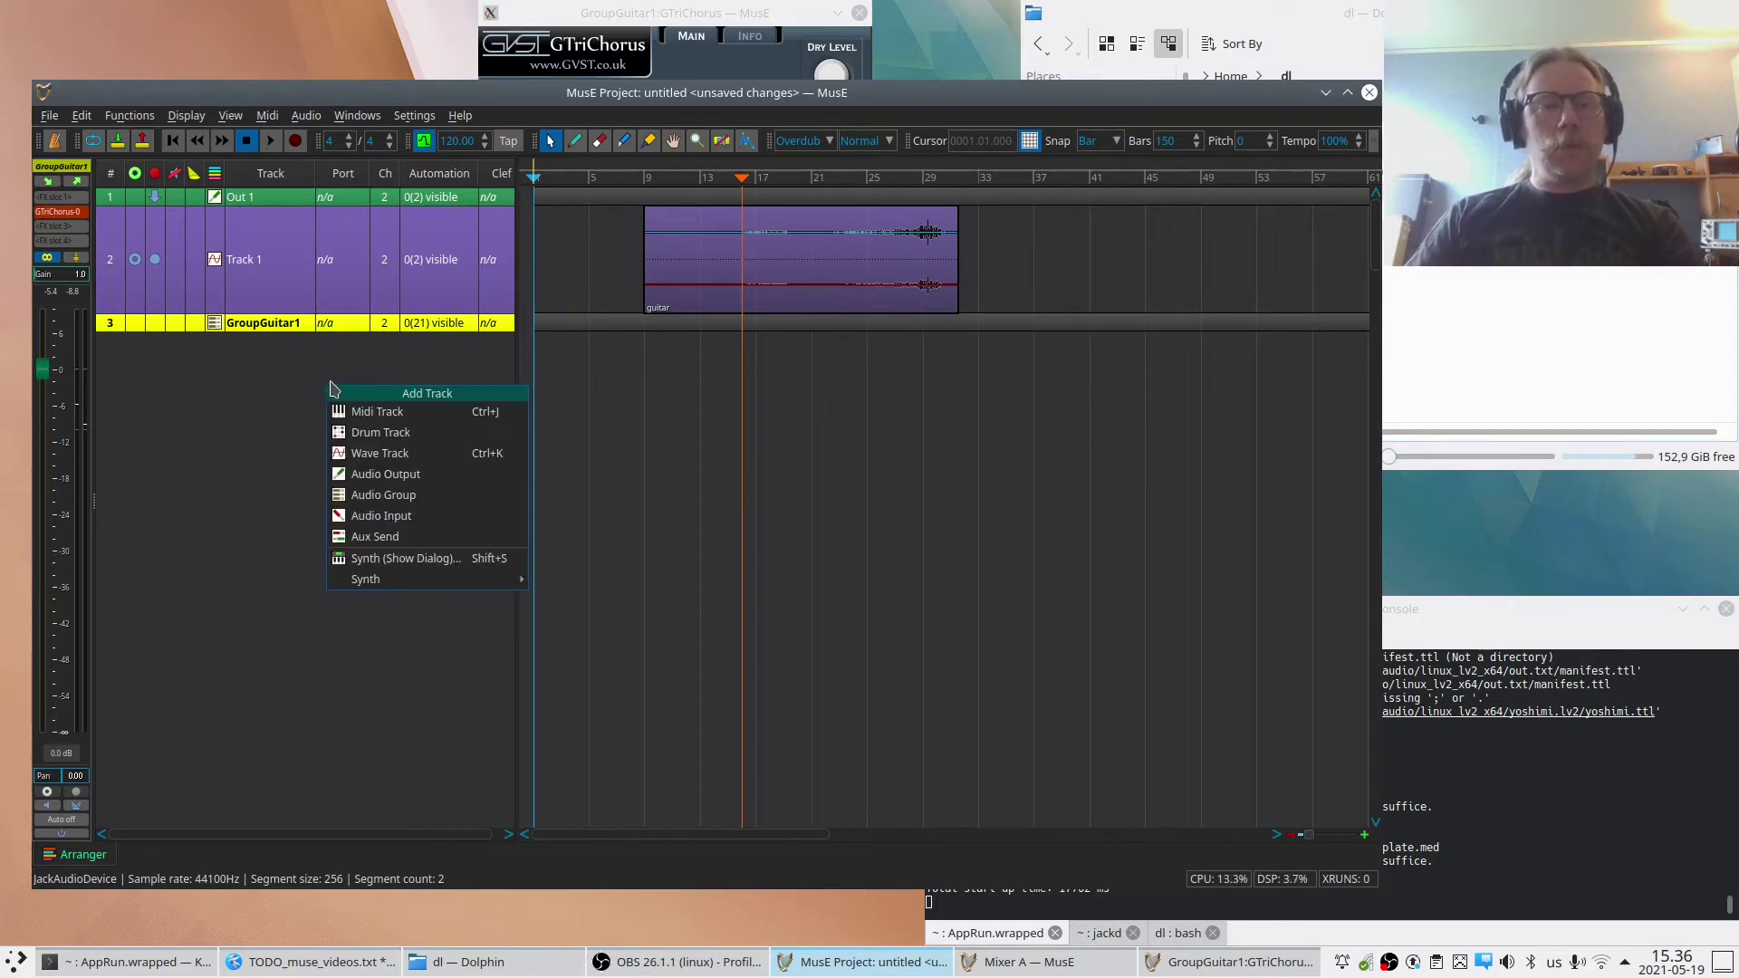
pyautogui.click(377, 538)
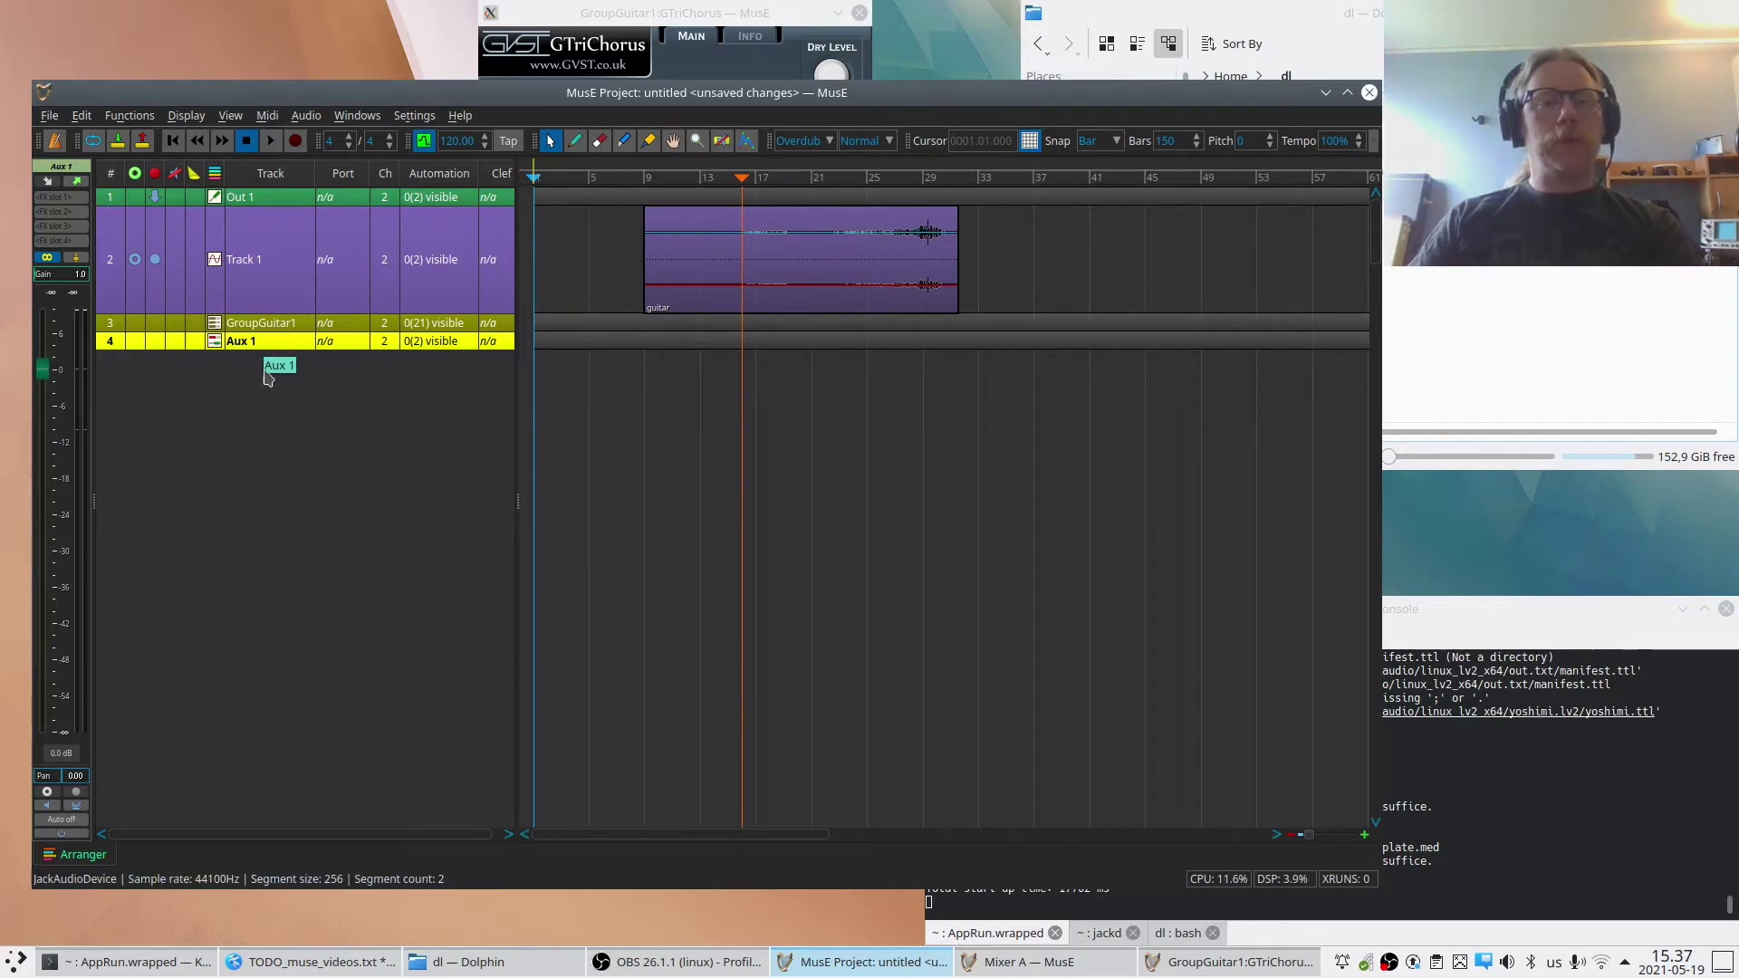
pyautogui.click(282, 278)
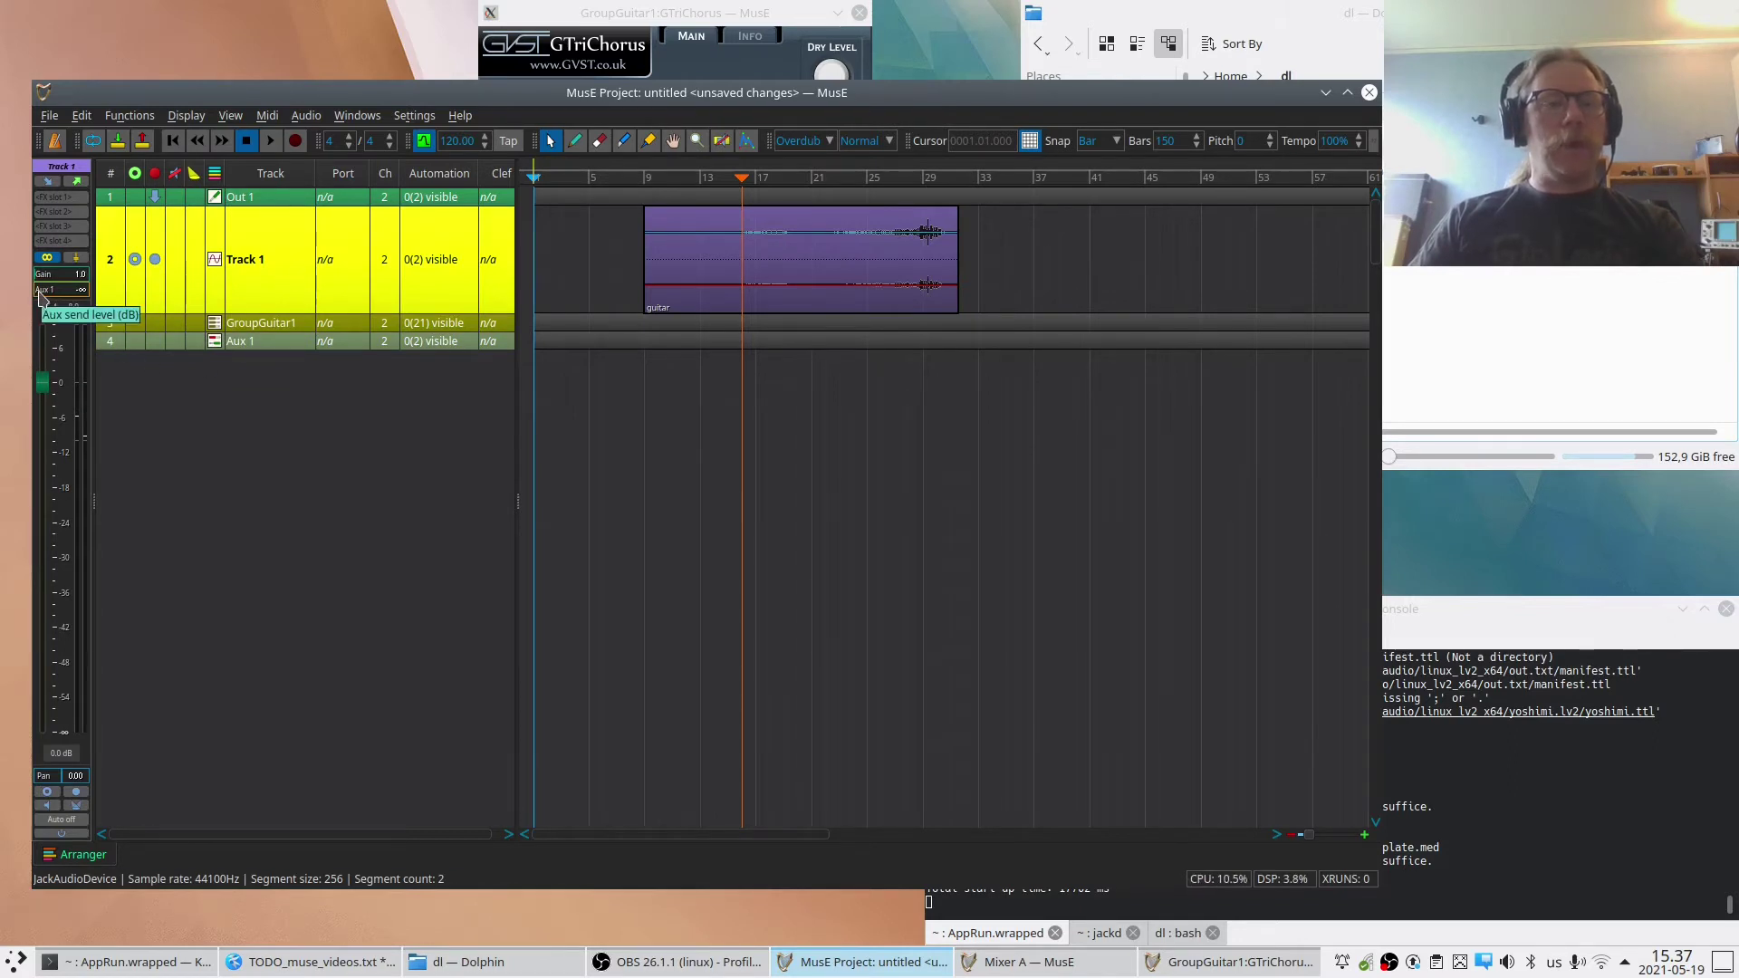
pyautogui.click(272, 345)
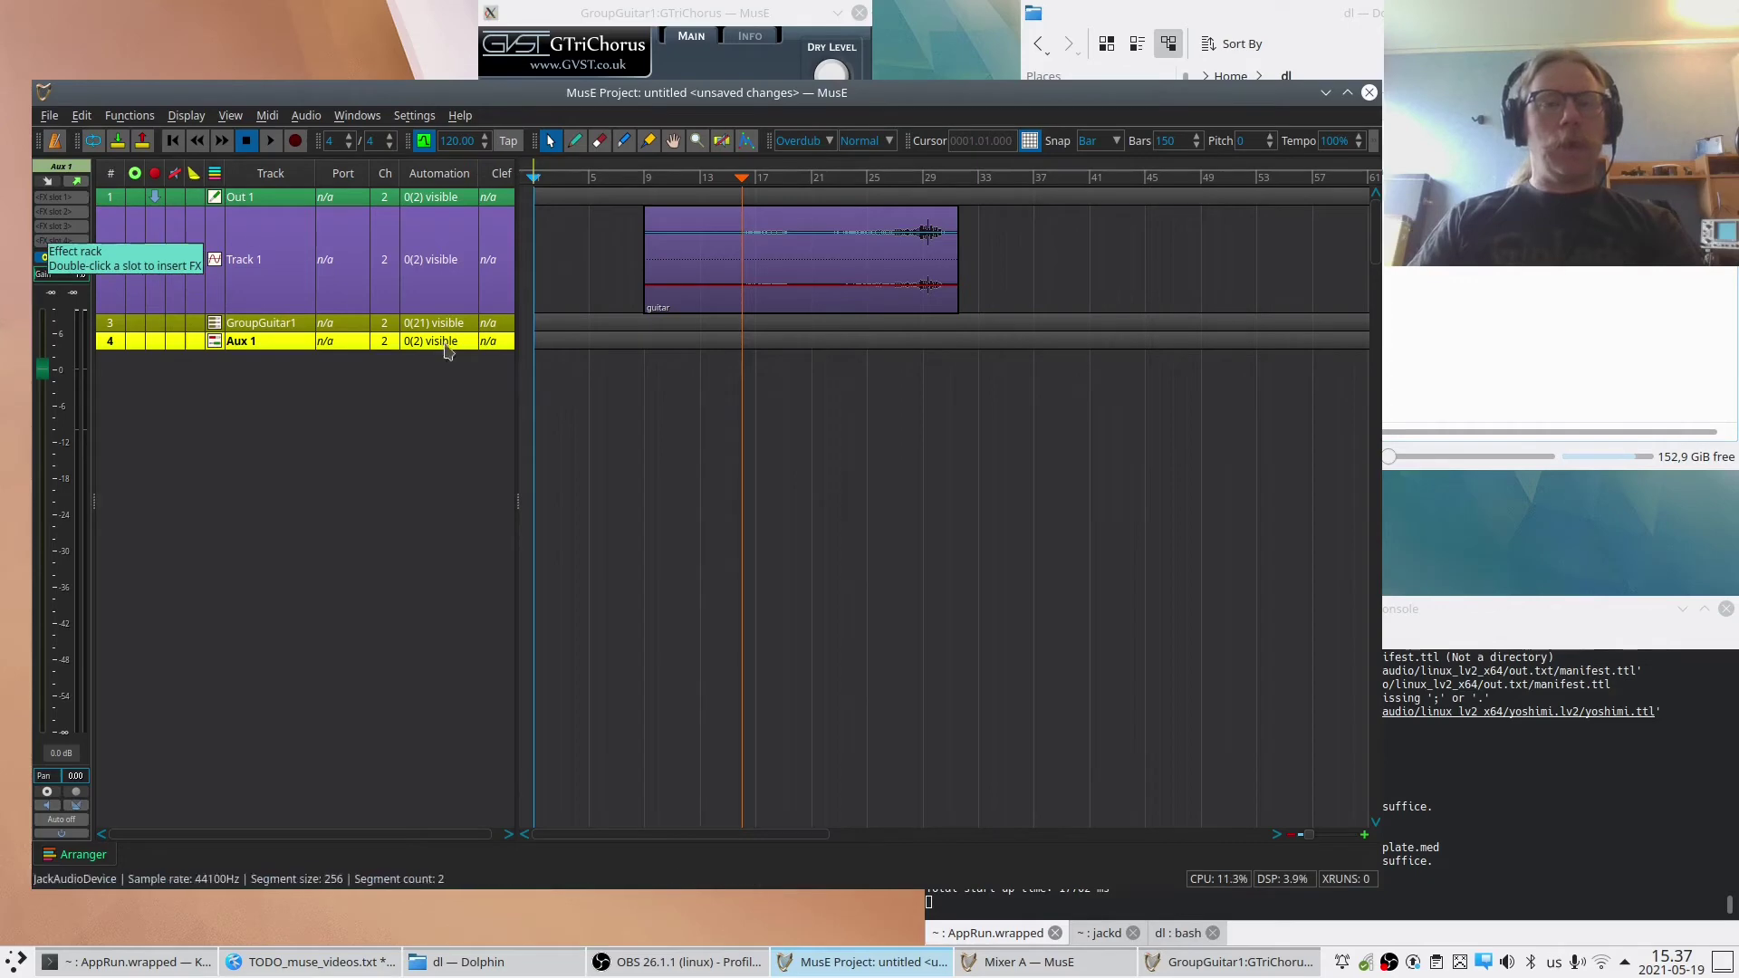
# Insert the Dragonfly Hall Reverb plugin into an empty slot of Aux 1's effect rack.
pyautogui.doubleClick(61, 226)
pyautogui.write('re')
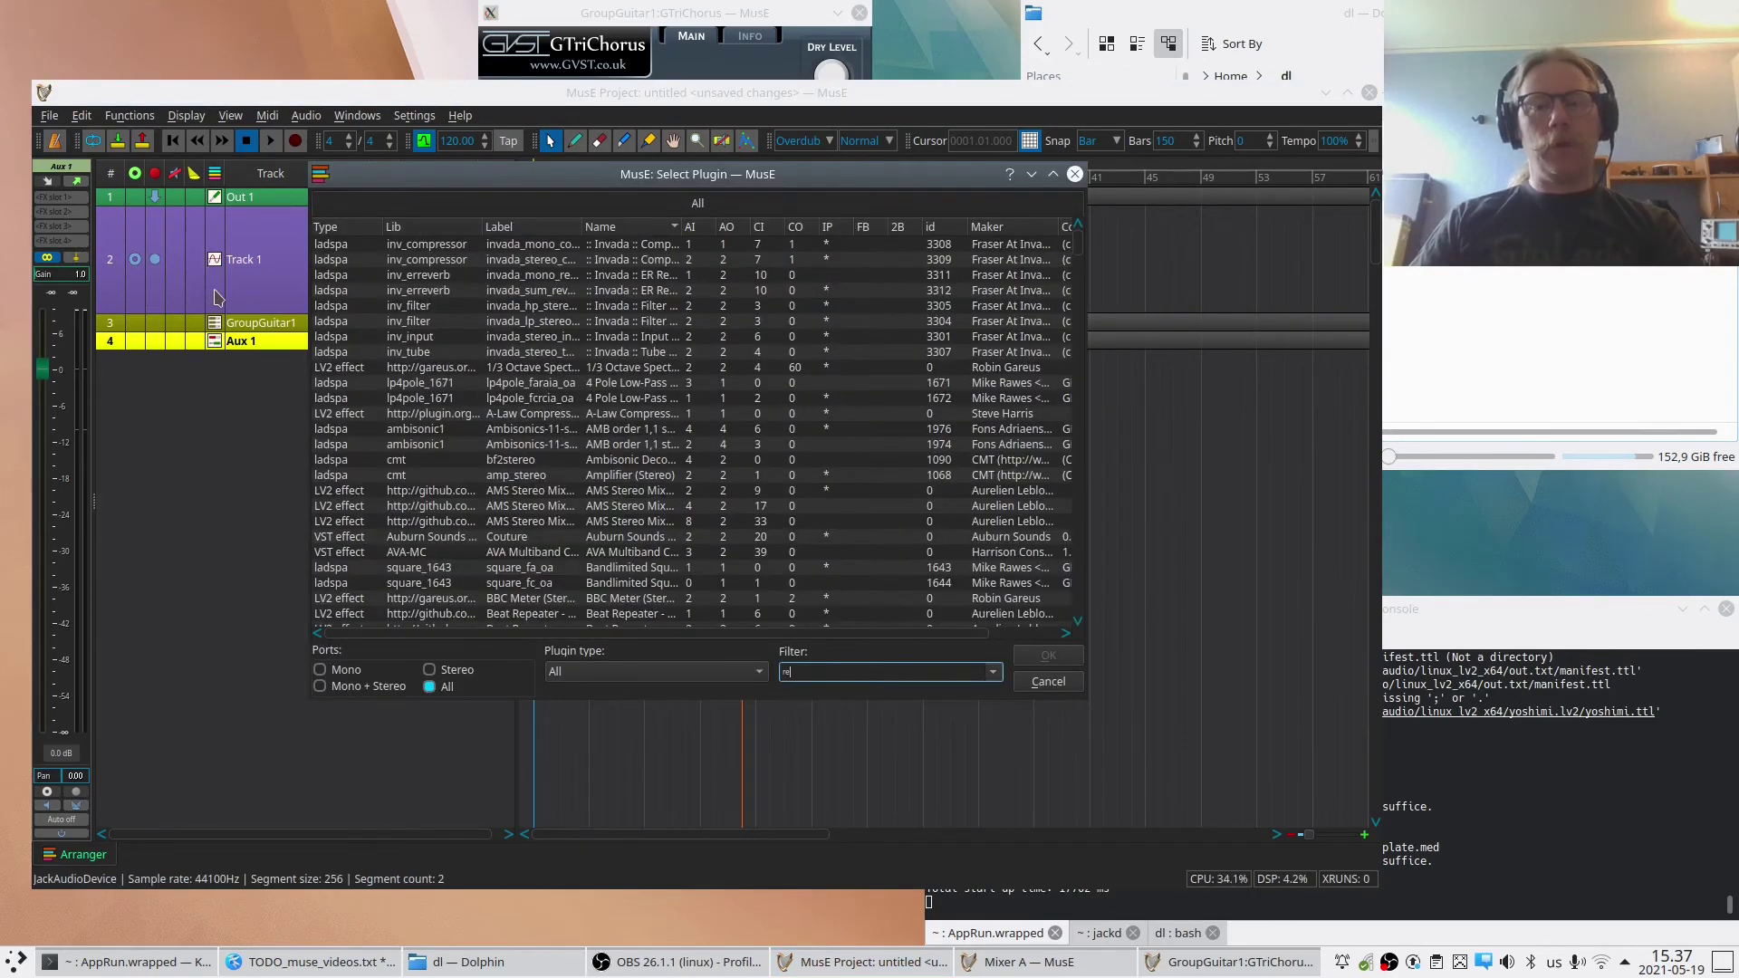
pyautogui.write('verb')
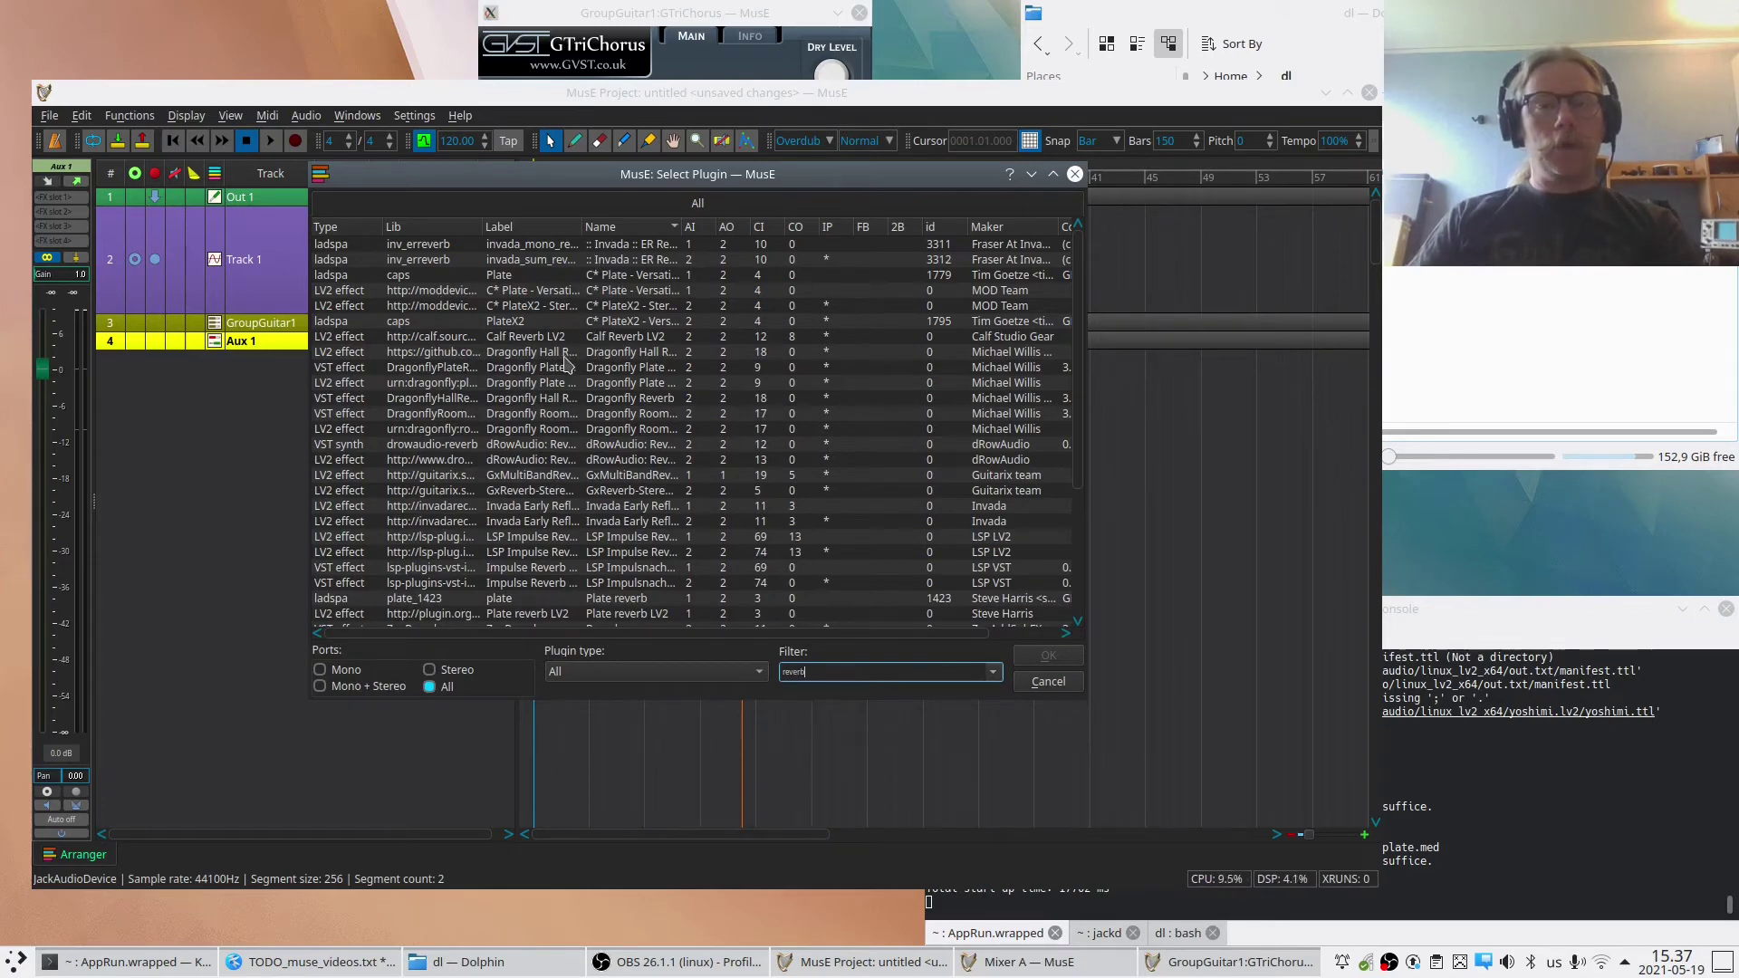
pyautogui.click(505, 355)
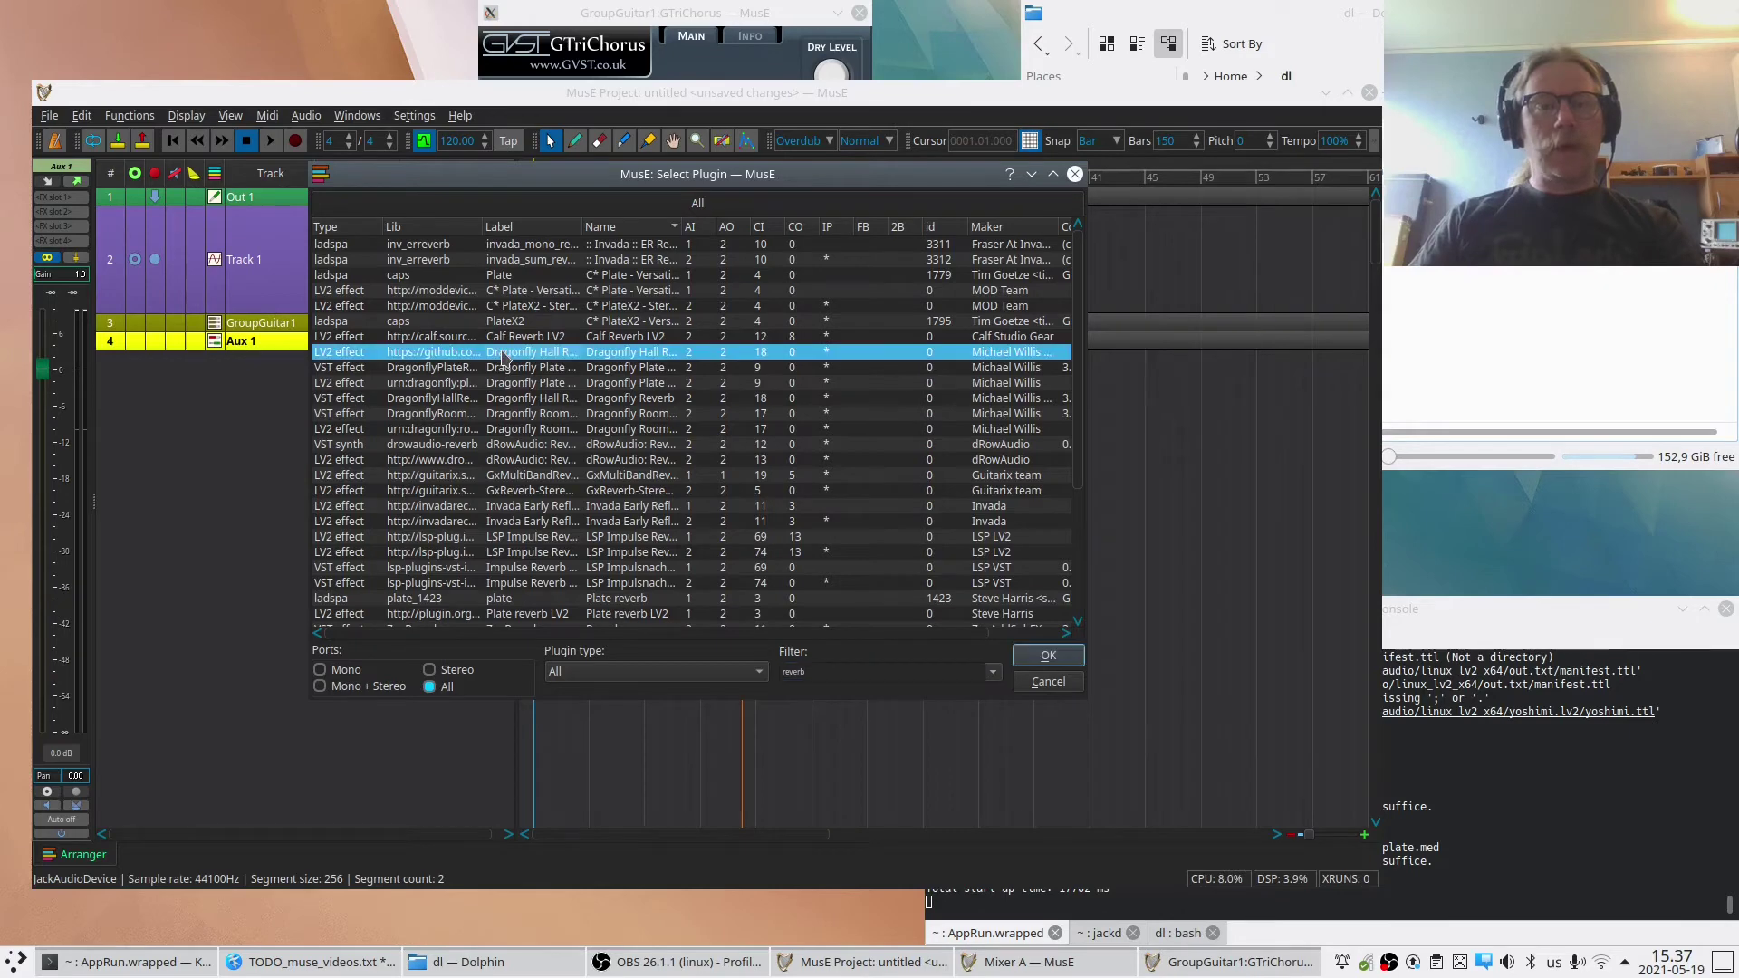
pyautogui.doubleClick(504, 355)
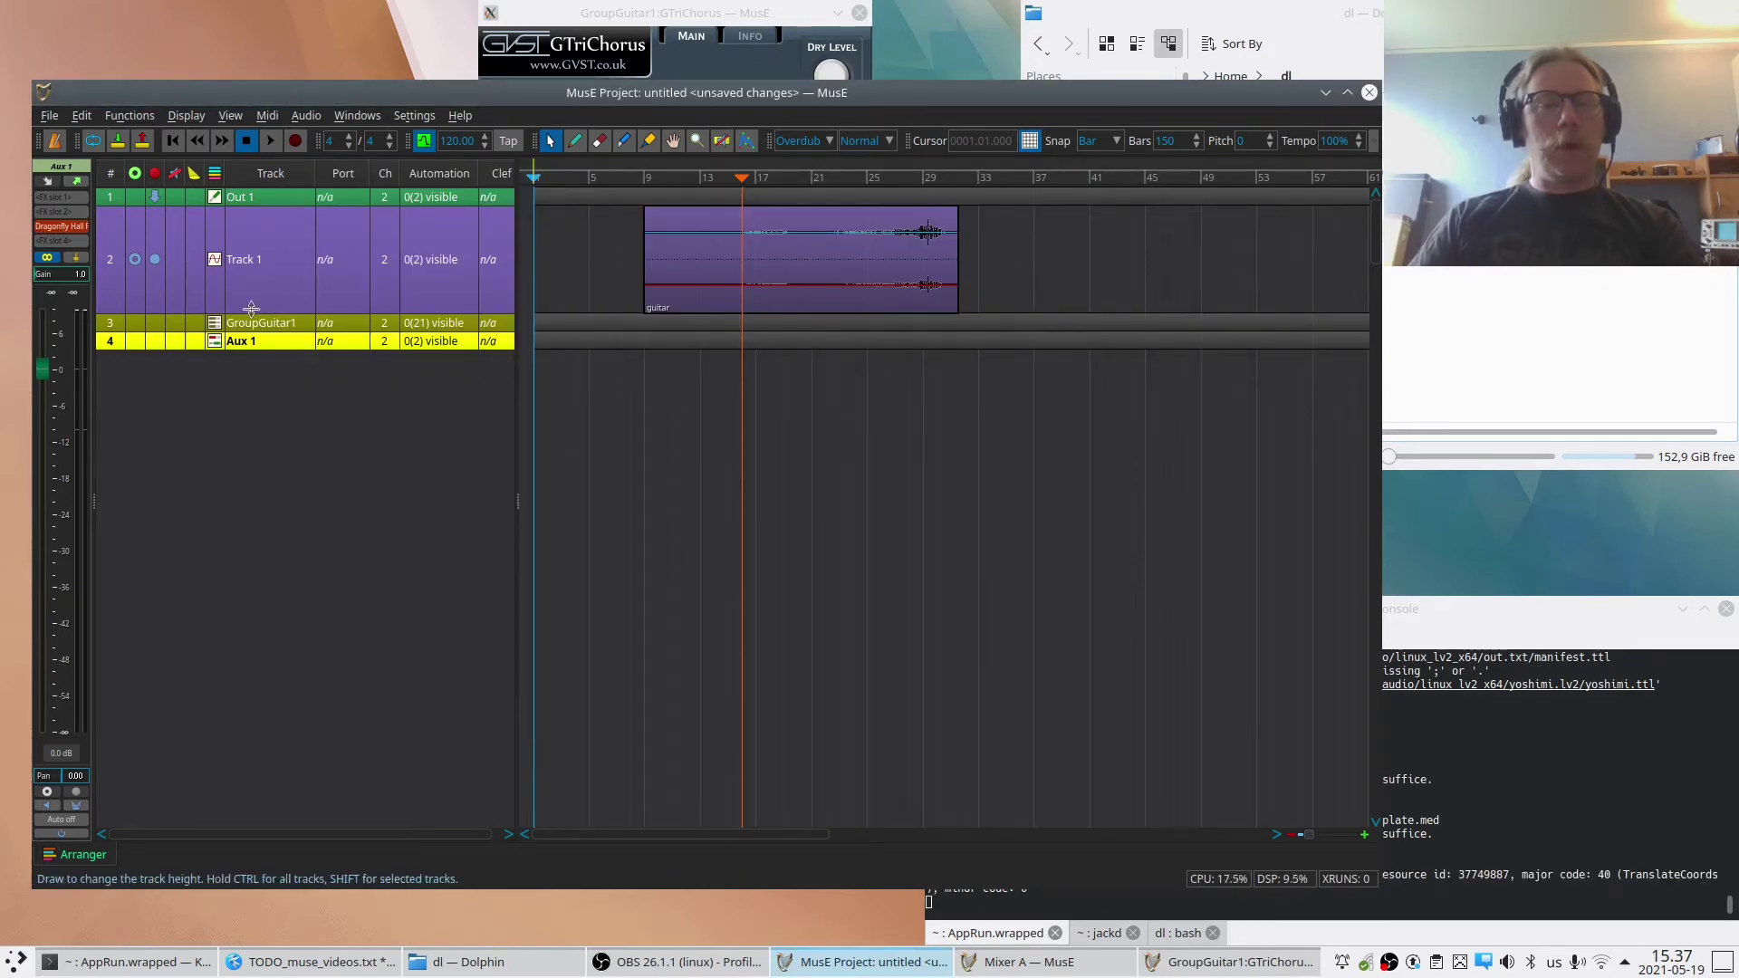
# Start playback and raise Track 1's send to Aux 1 to about 0 dB.
pyautogui.click(723, 179)
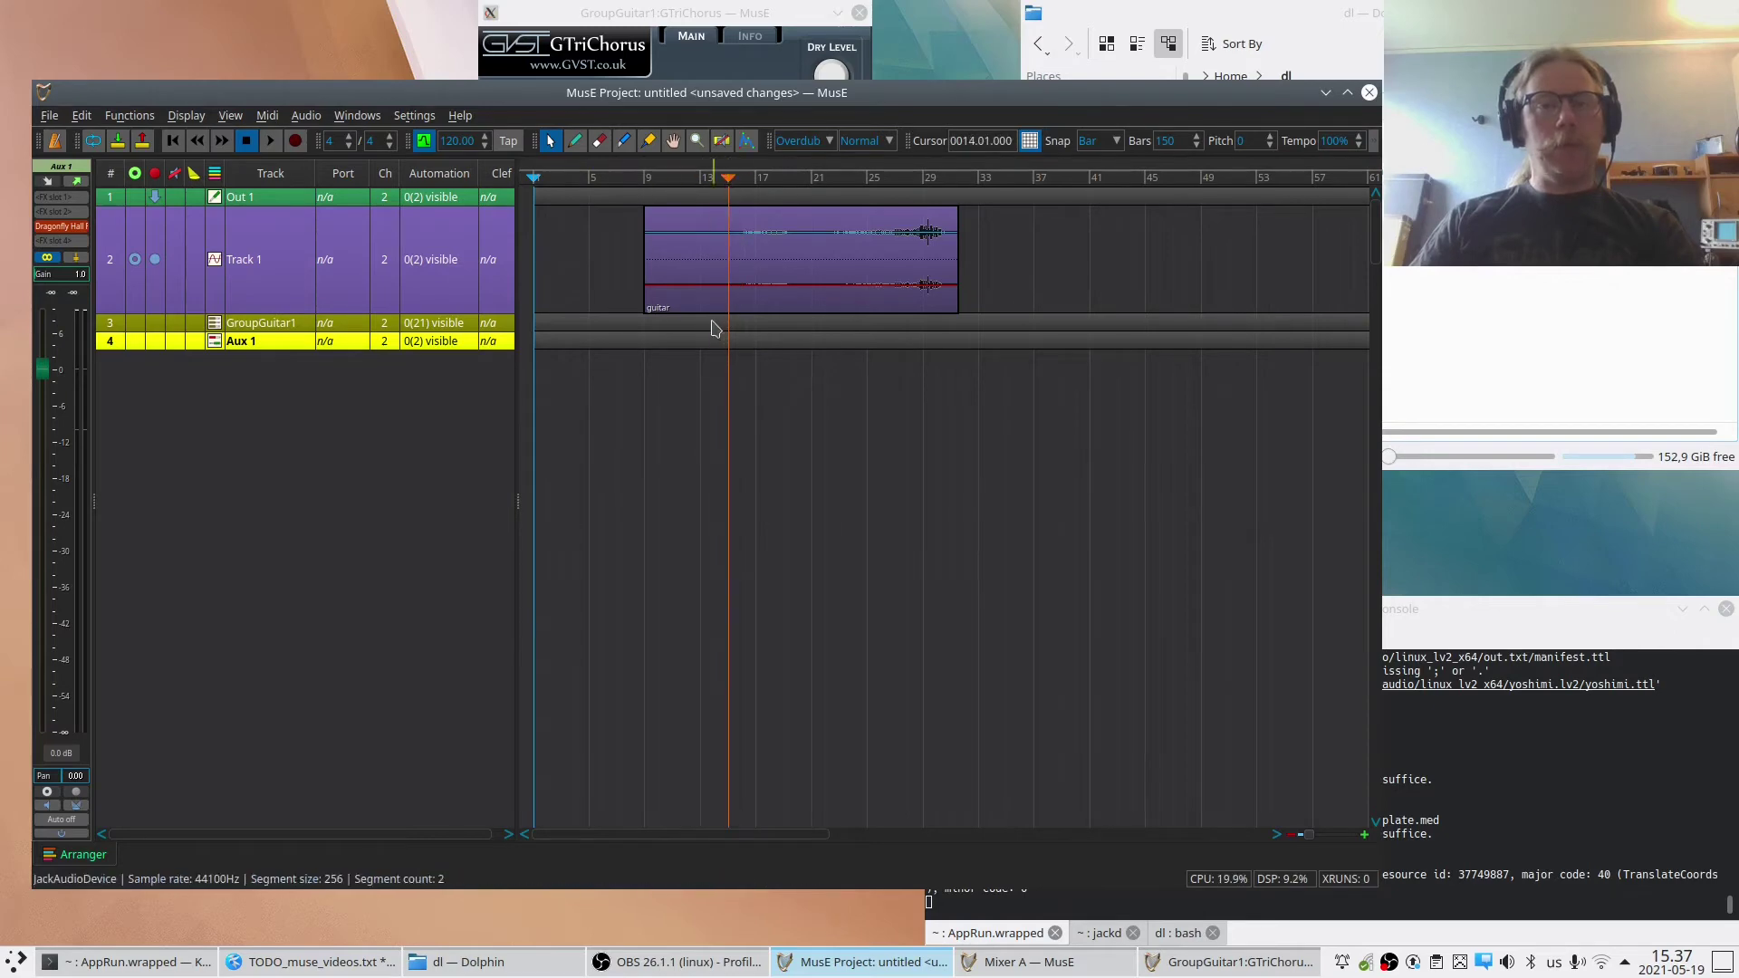
pyautogui.press('space')
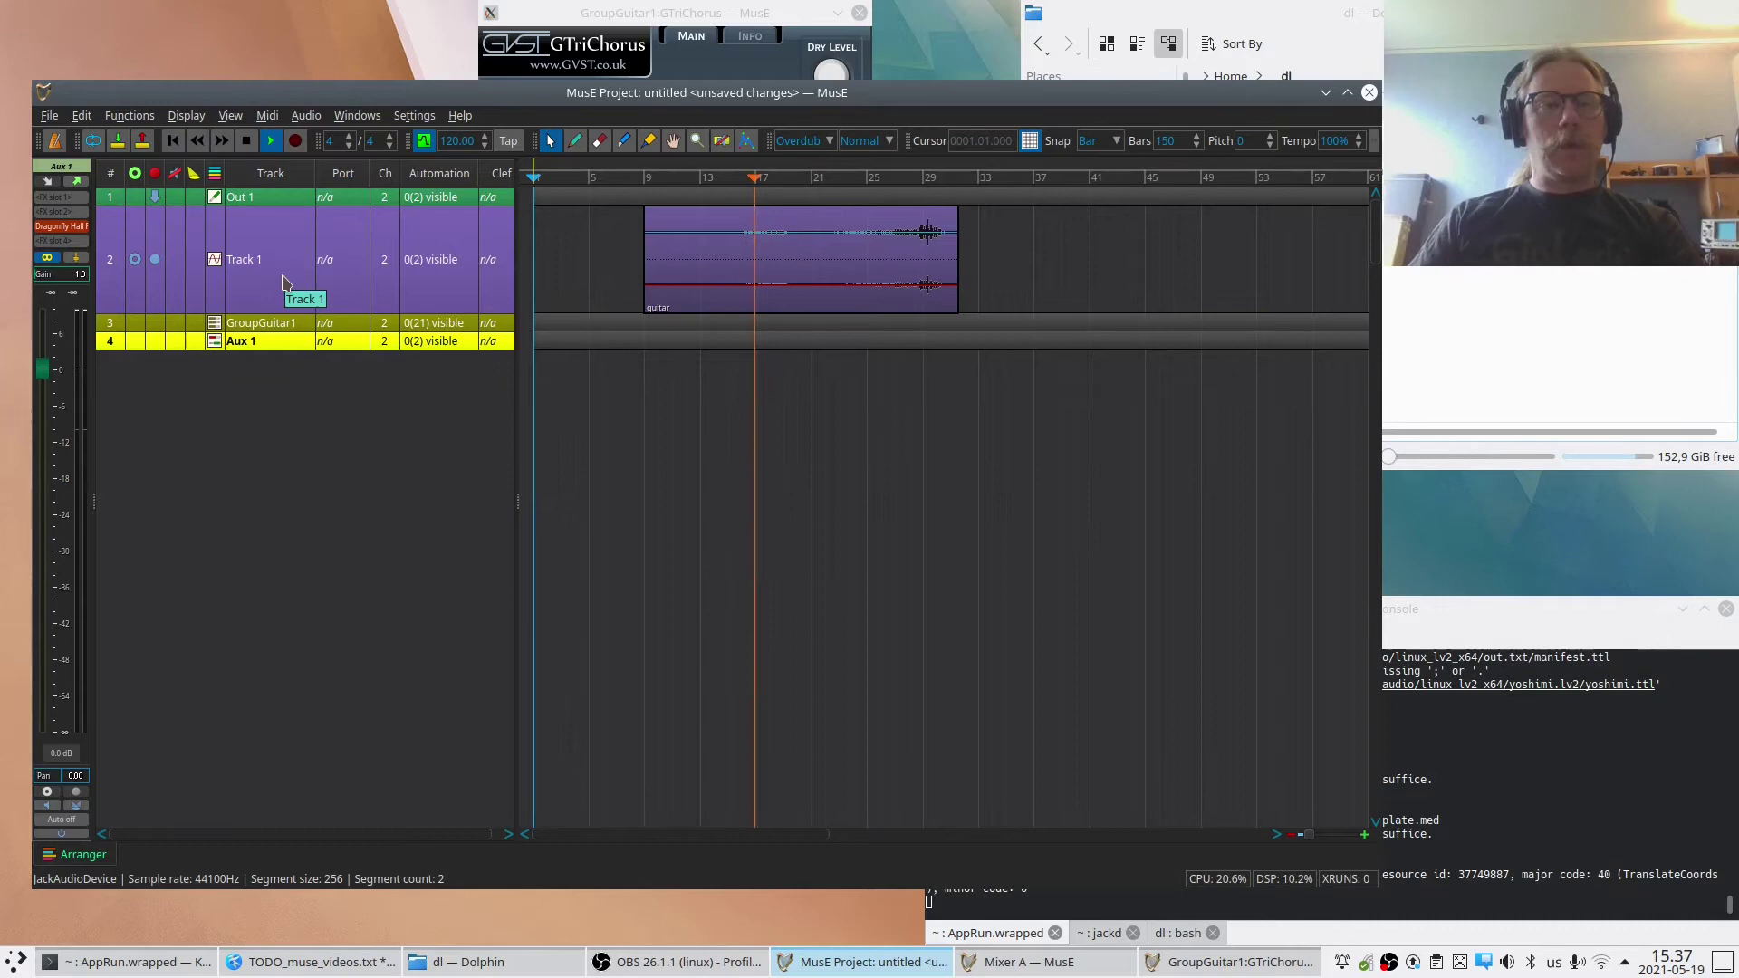
pyautogui.click(282, 282)
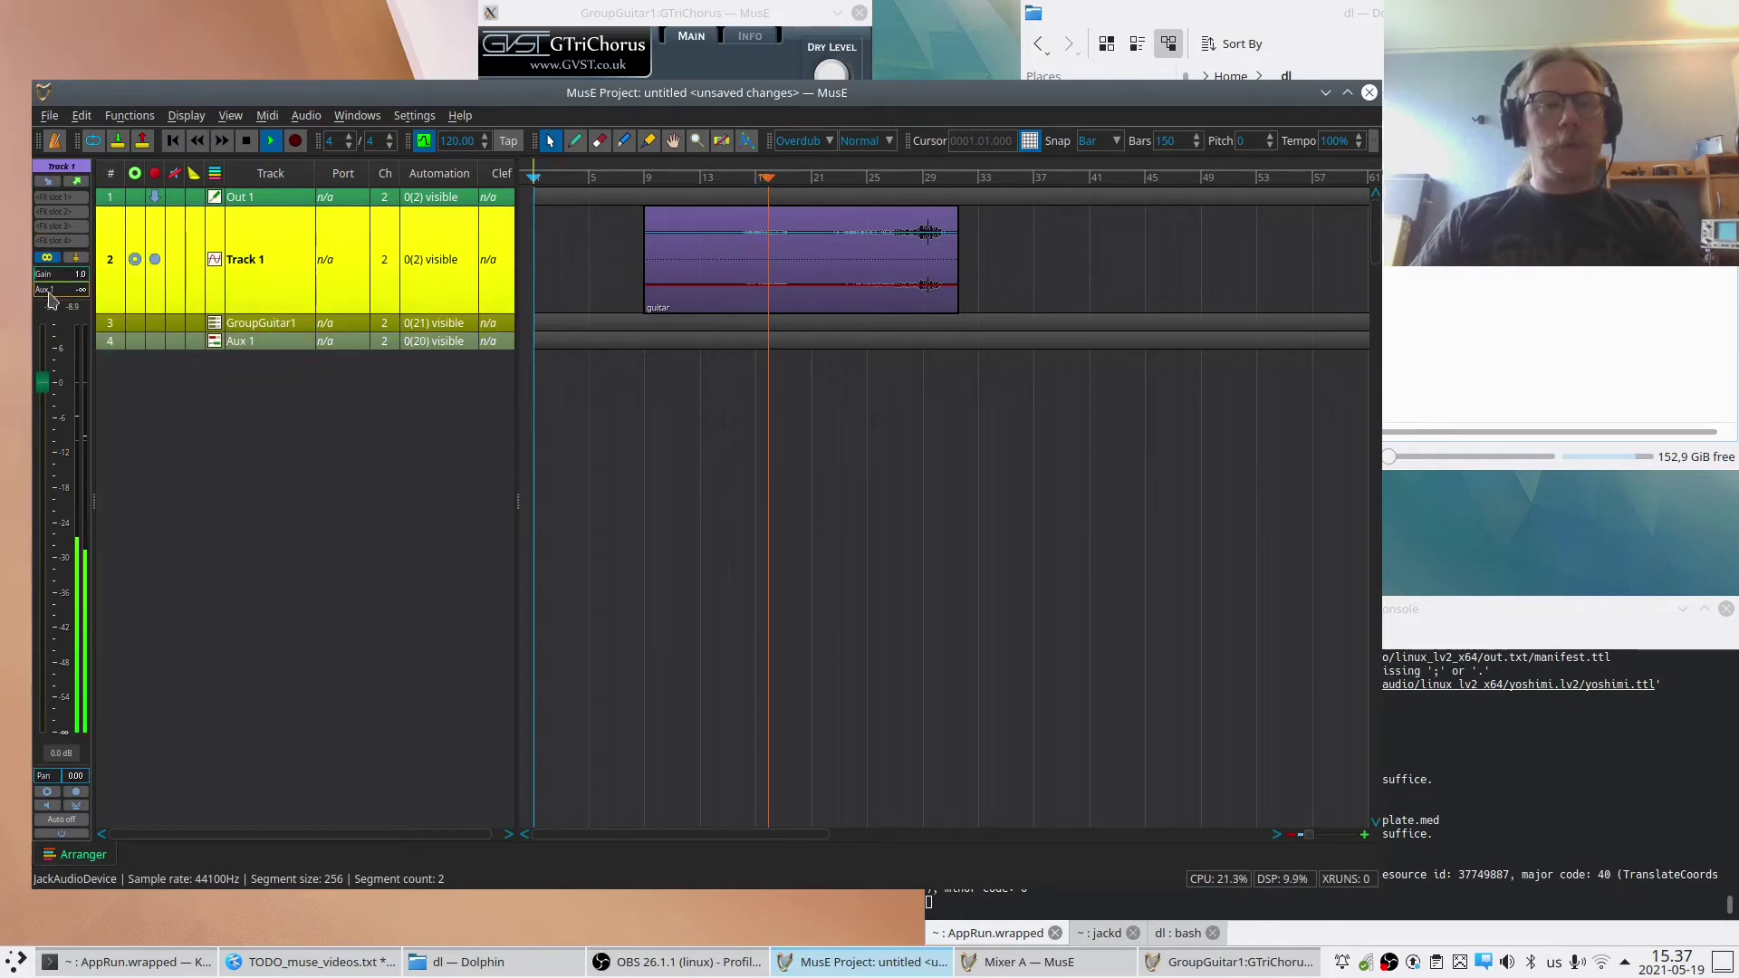
pyautogui.moveTo(44, 289); pyautogui.dragTo(90, 308)
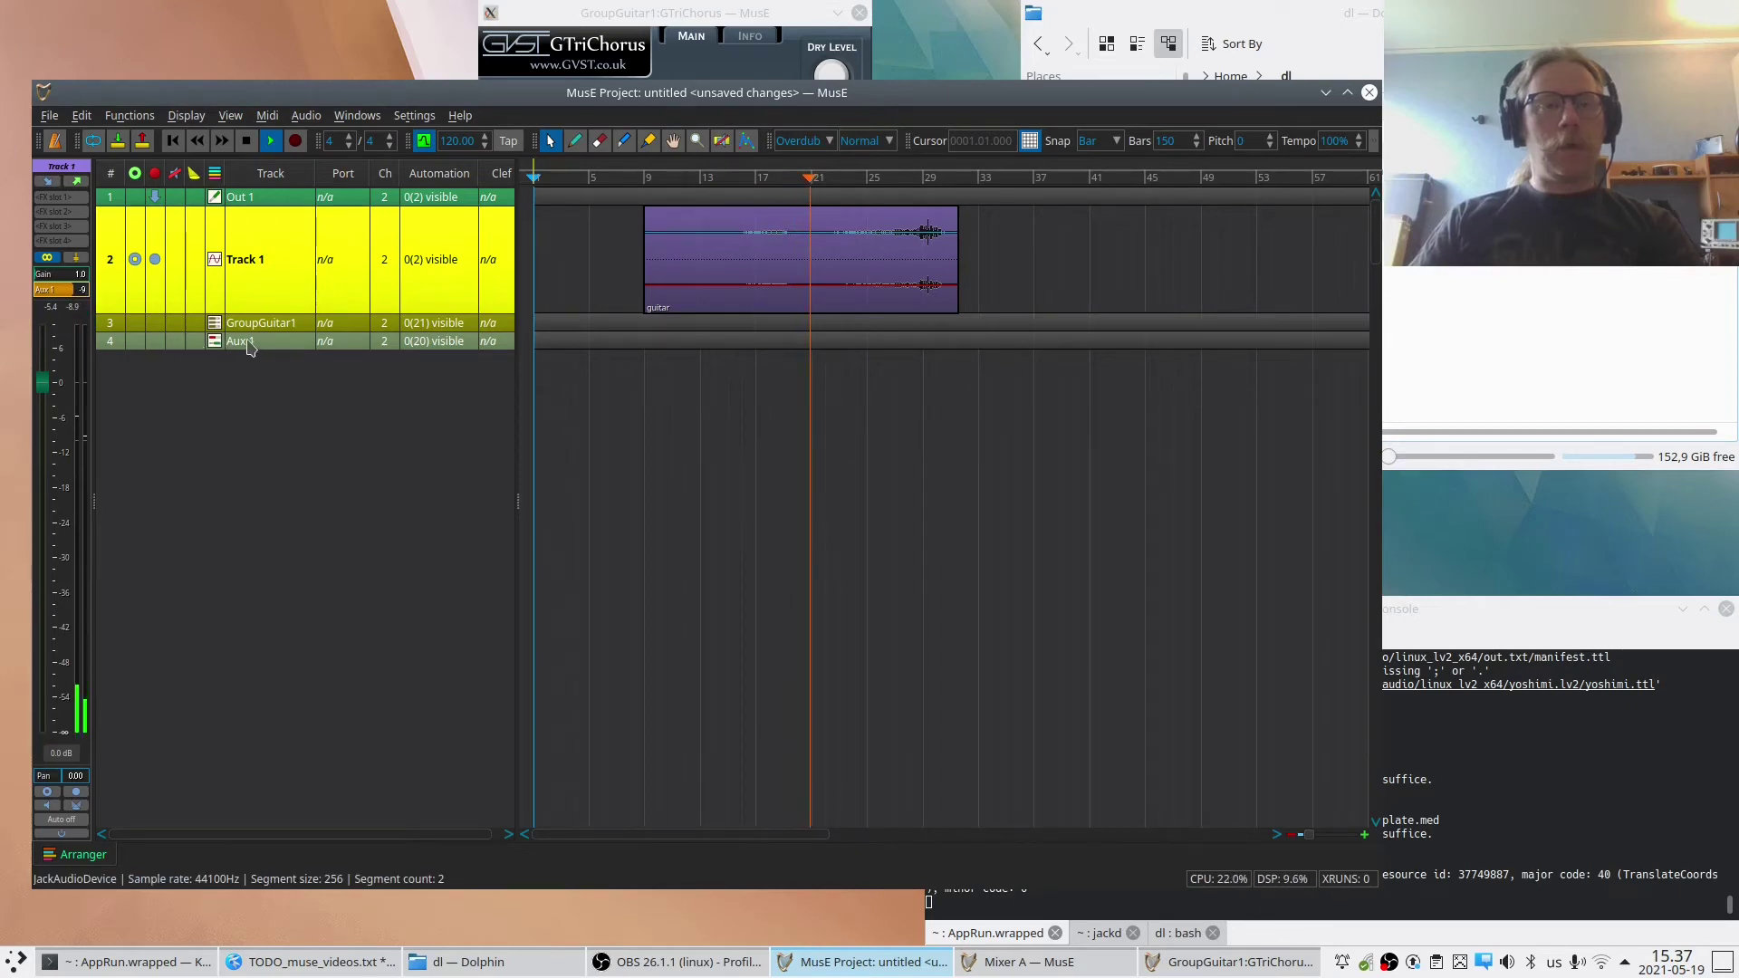
pyautogui.click(280, 343)
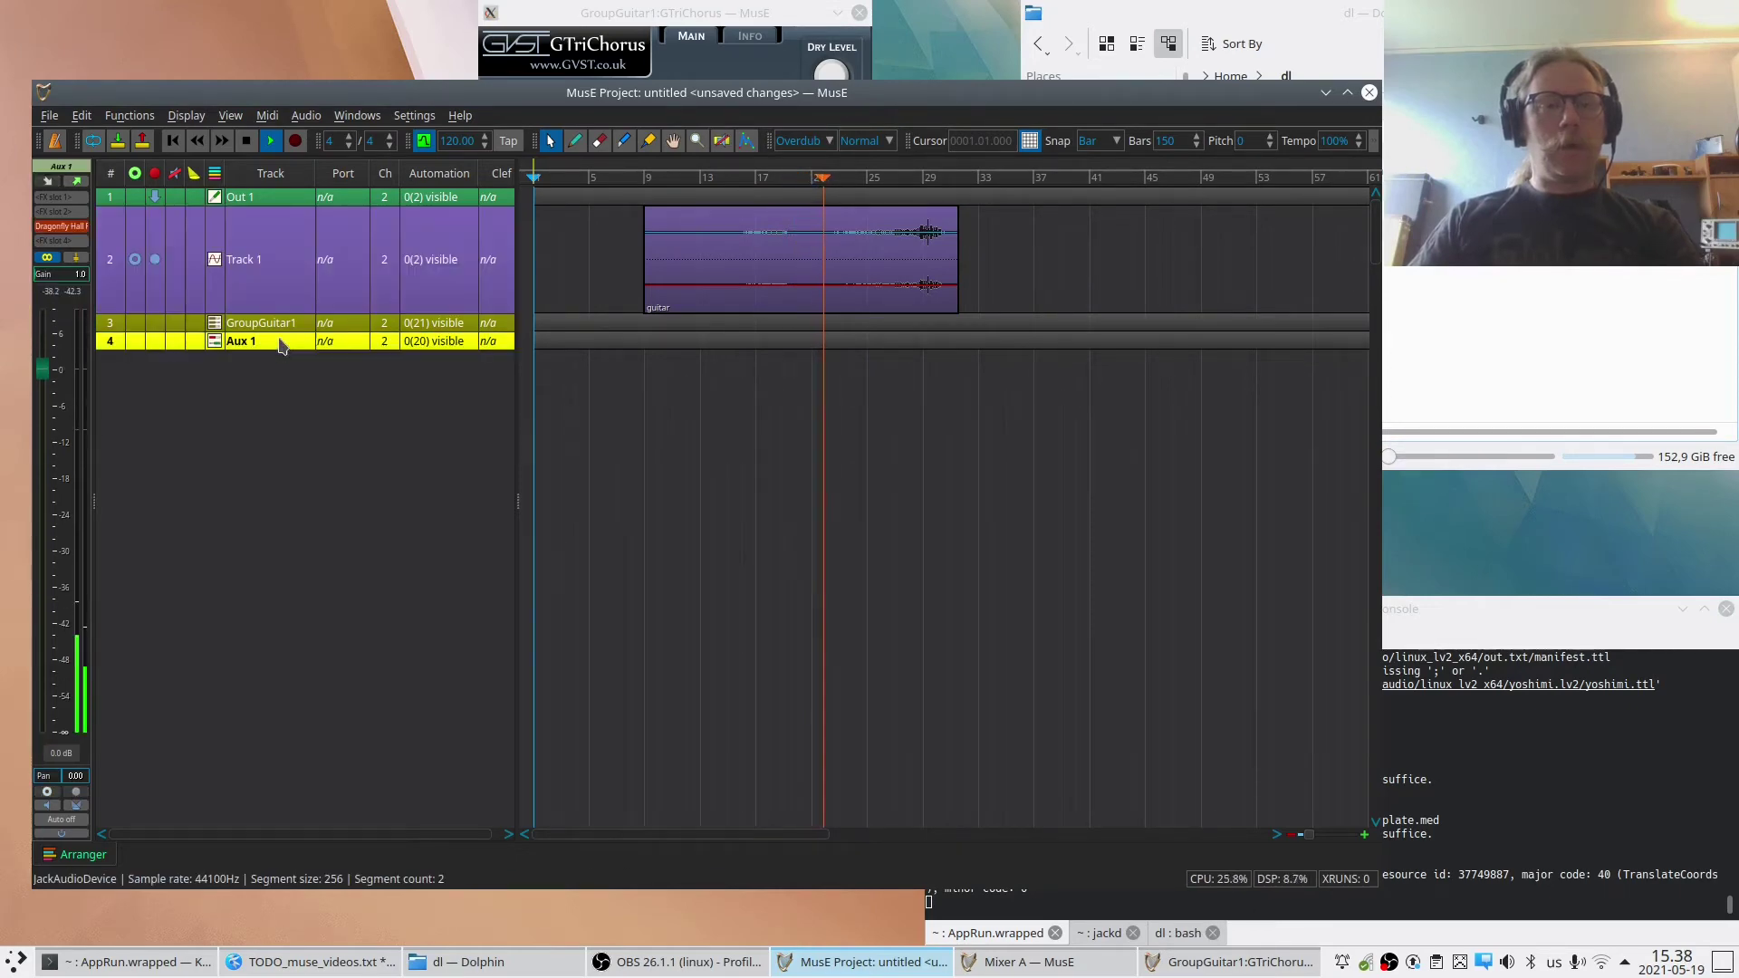
# Open the Aux 1 Dragonfly Hall settings window and stop playback.
pyautogui.doubleClick(60, 226)
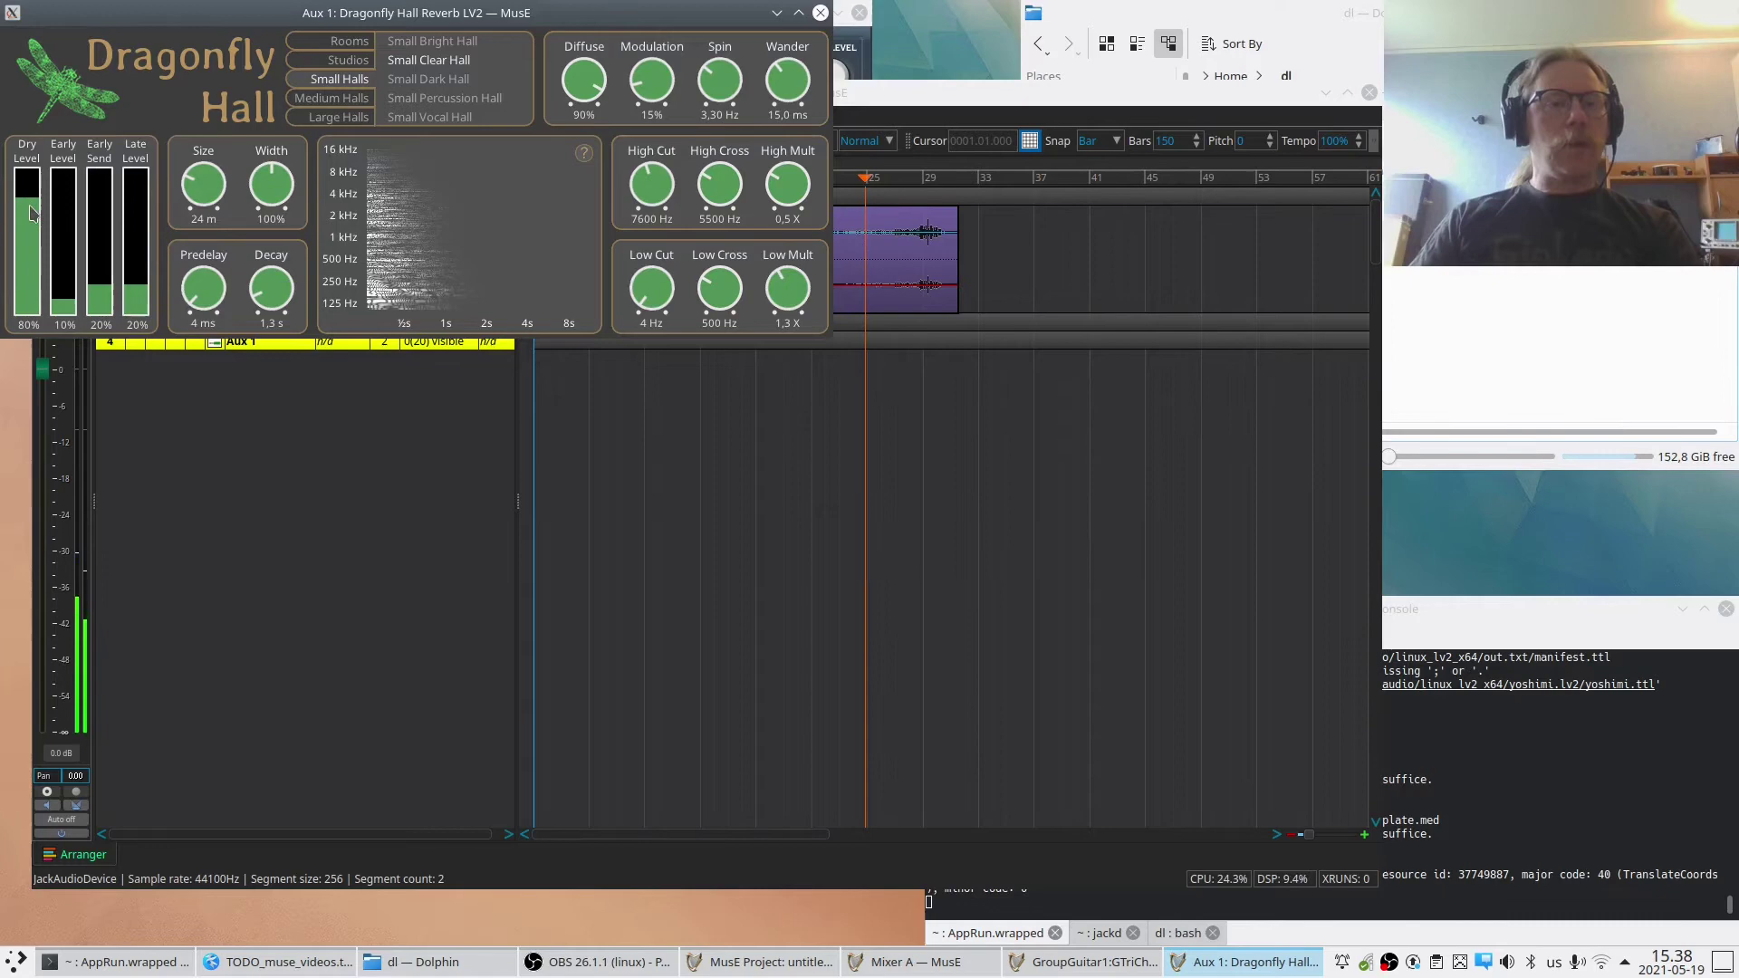
pyautogui.click(668, 514)
pyautogui.press('space')
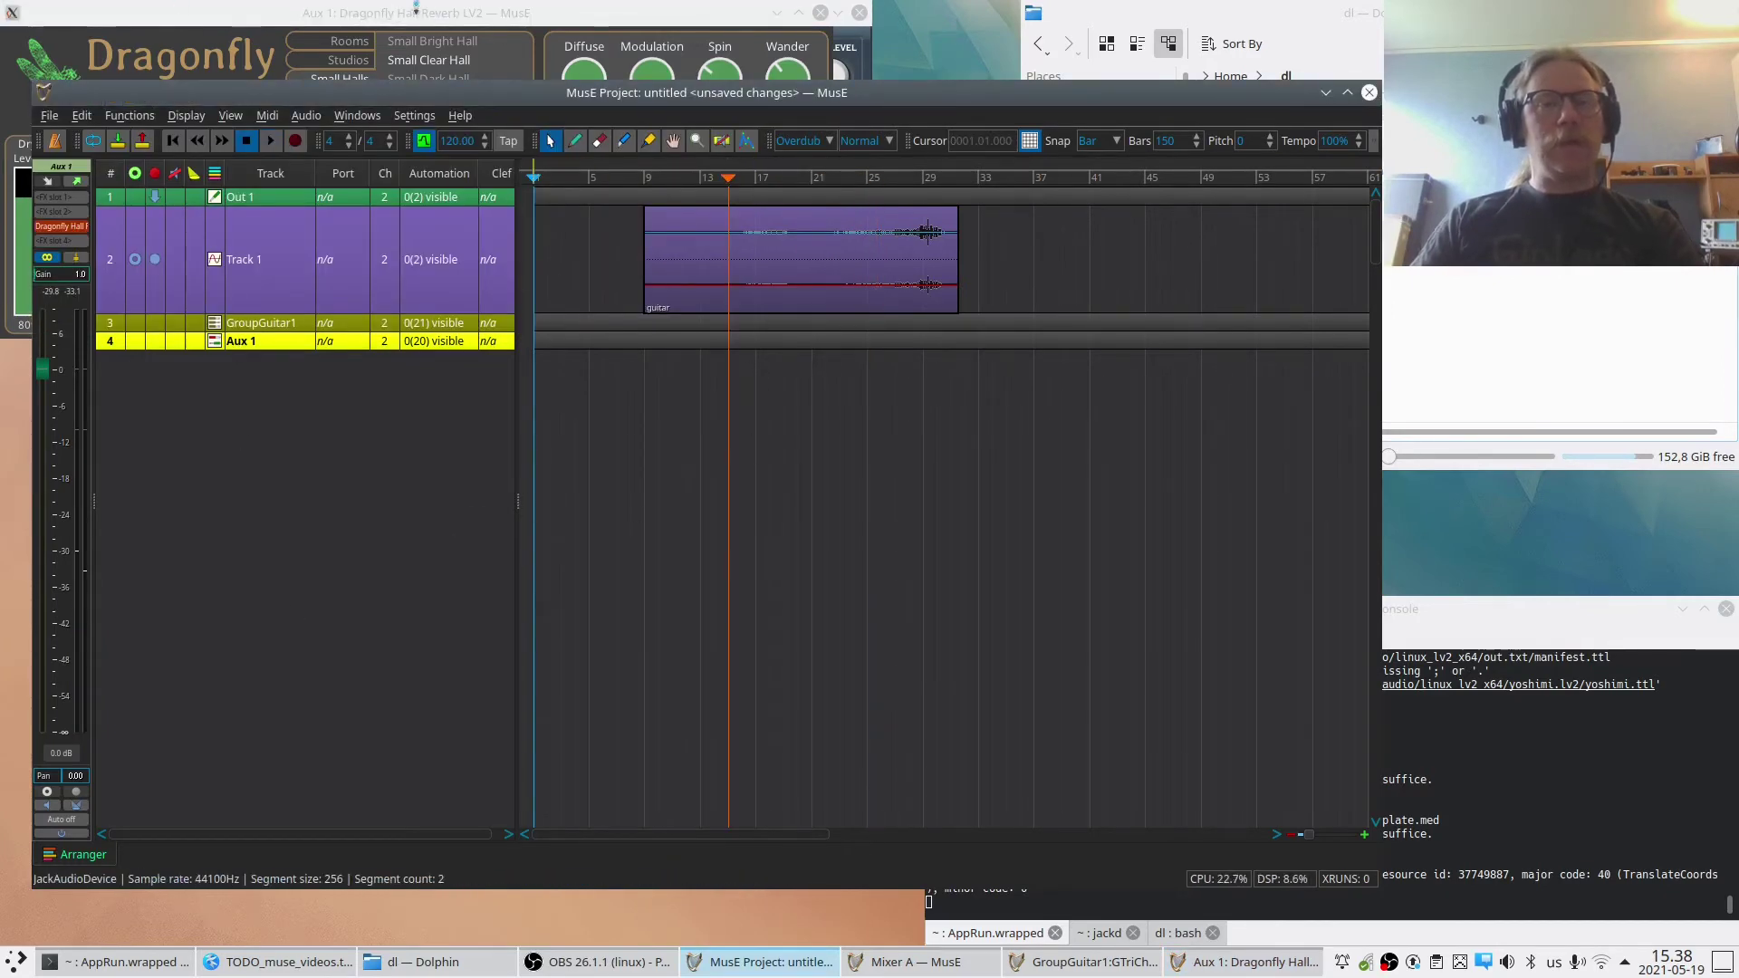
pyautogui.click(421, 11)
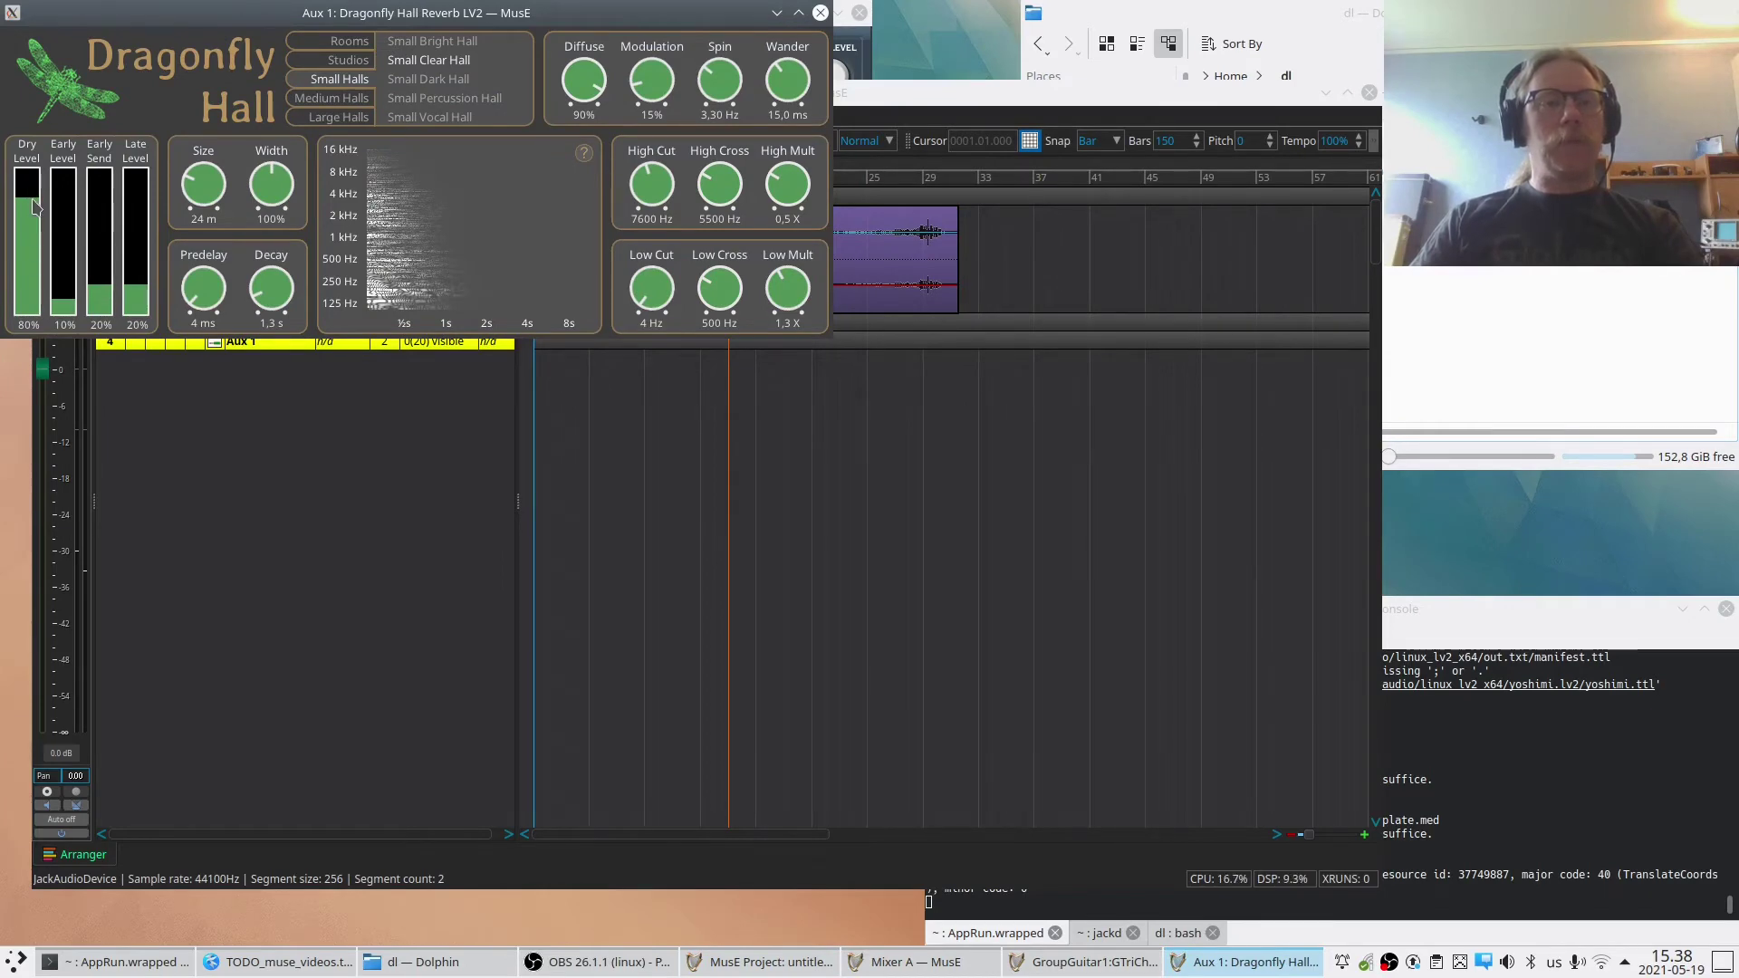
pyautogui.click(284, 465)
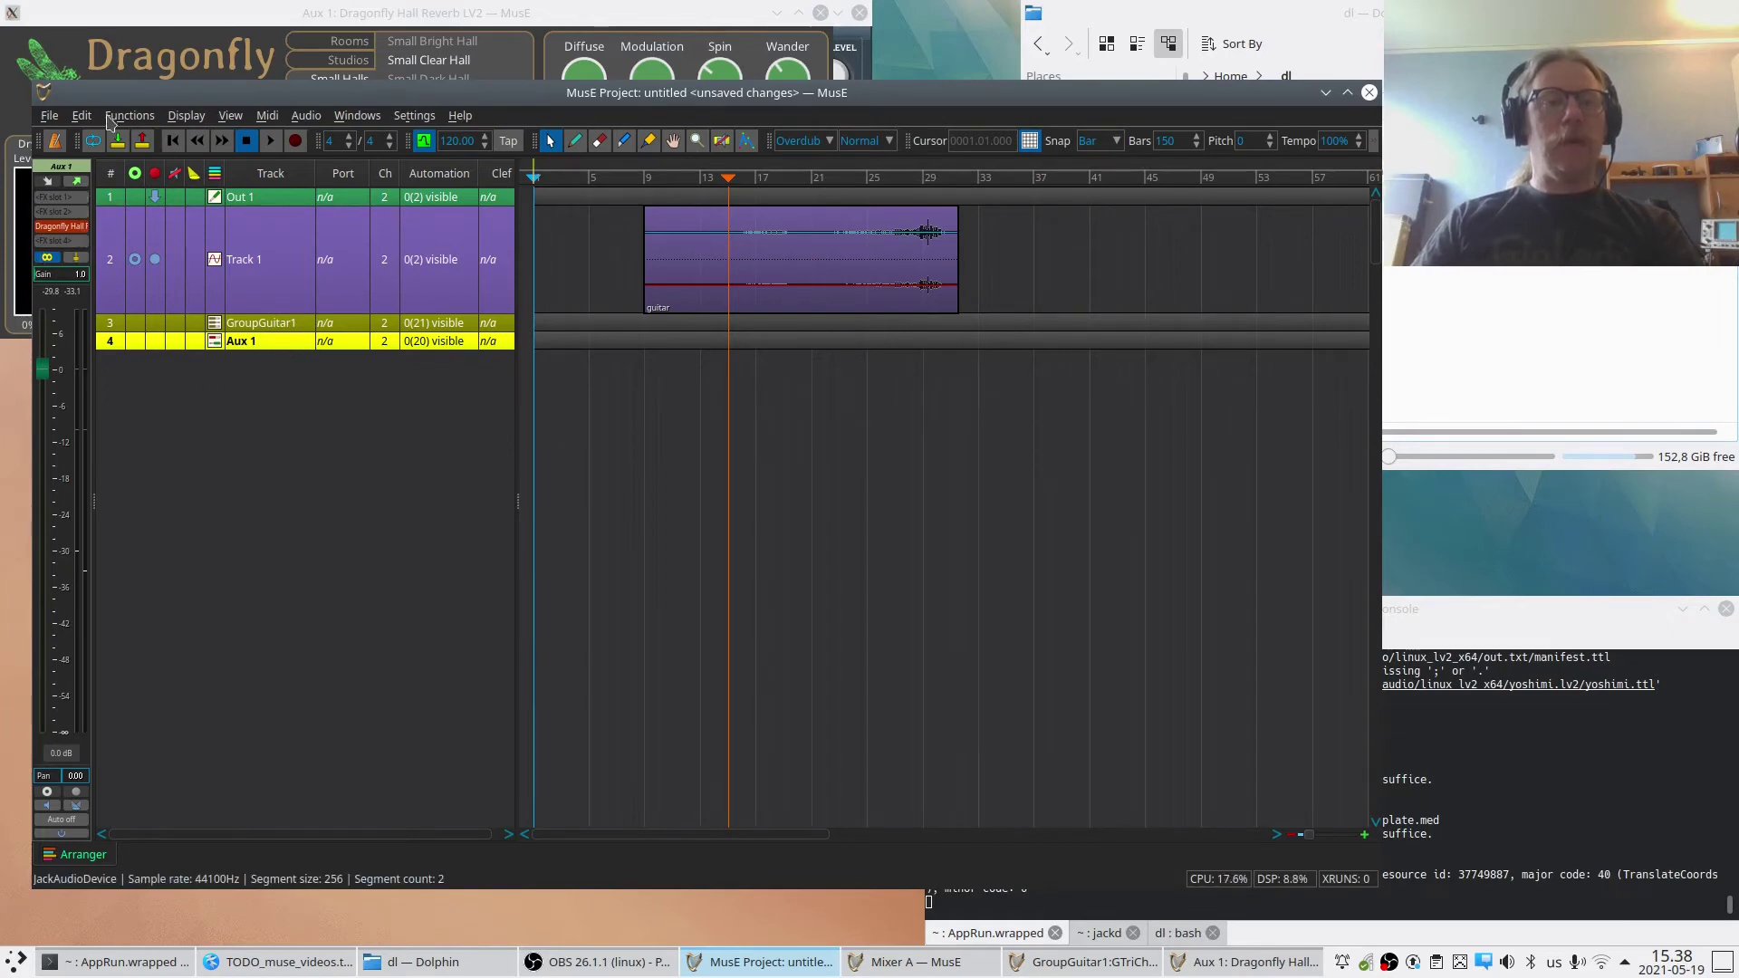
pyautogui.click(11, 272)
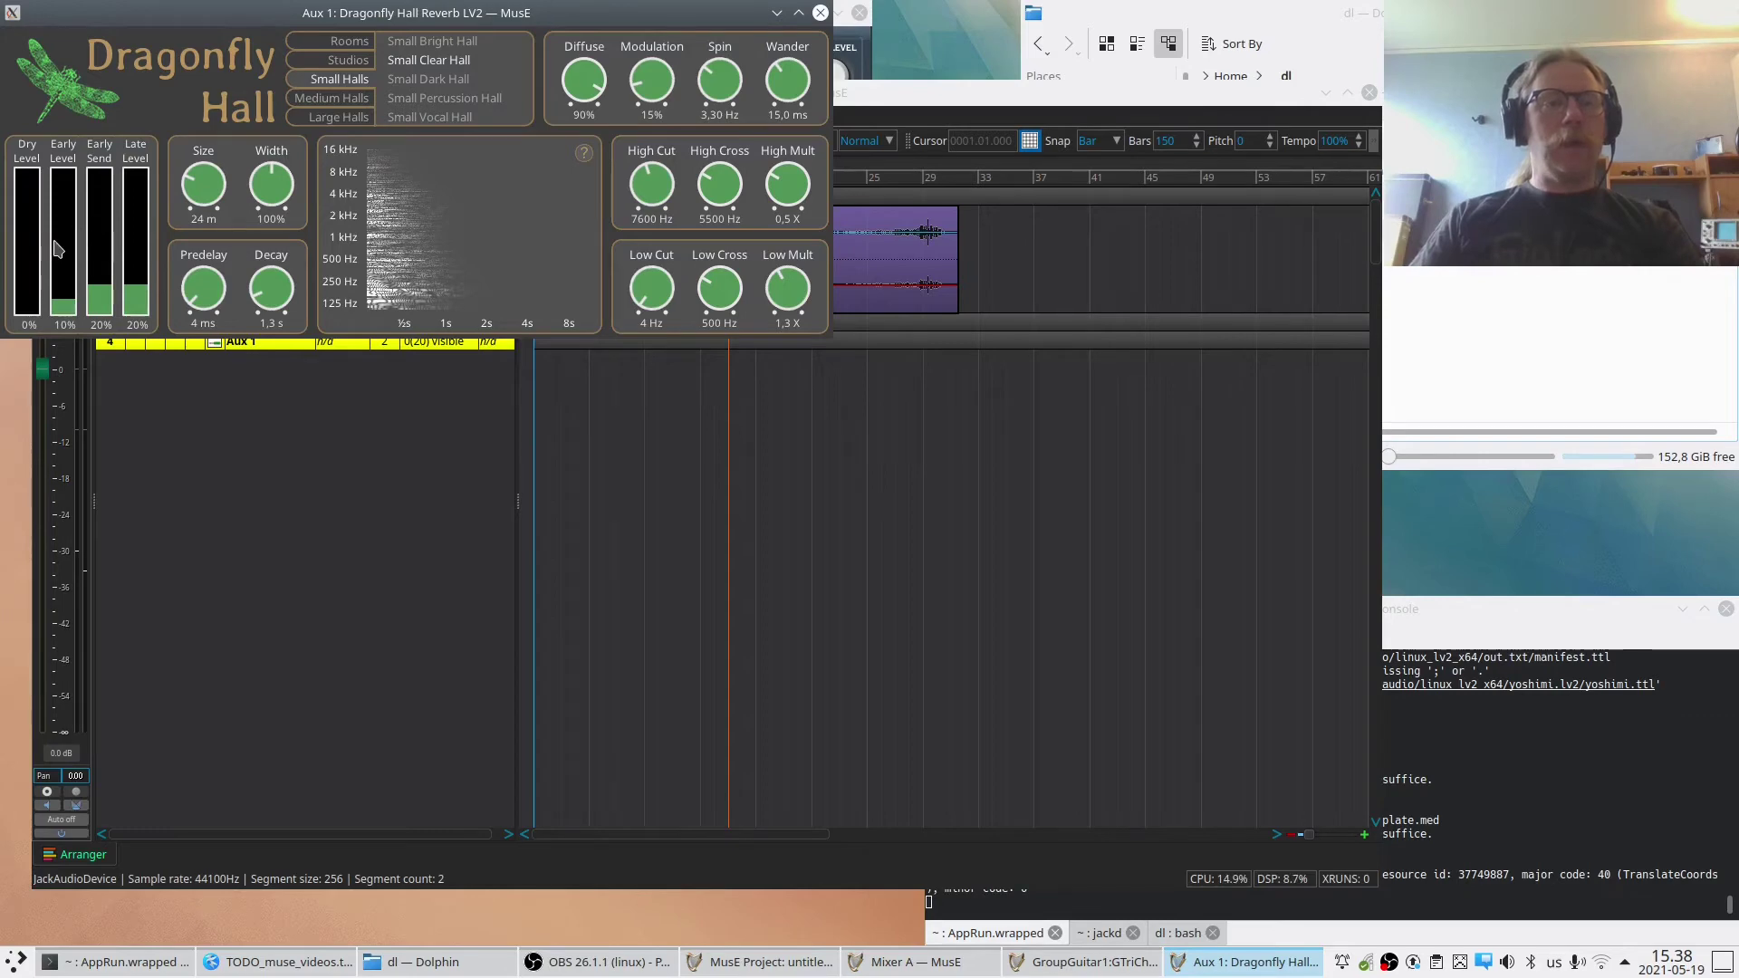
# Set dry 0%, early 79%, early send 82% and late 85%, then replay to hear it.
pyautogui.moveTo(65, 254); pyautogui.dragTo(68, 199)
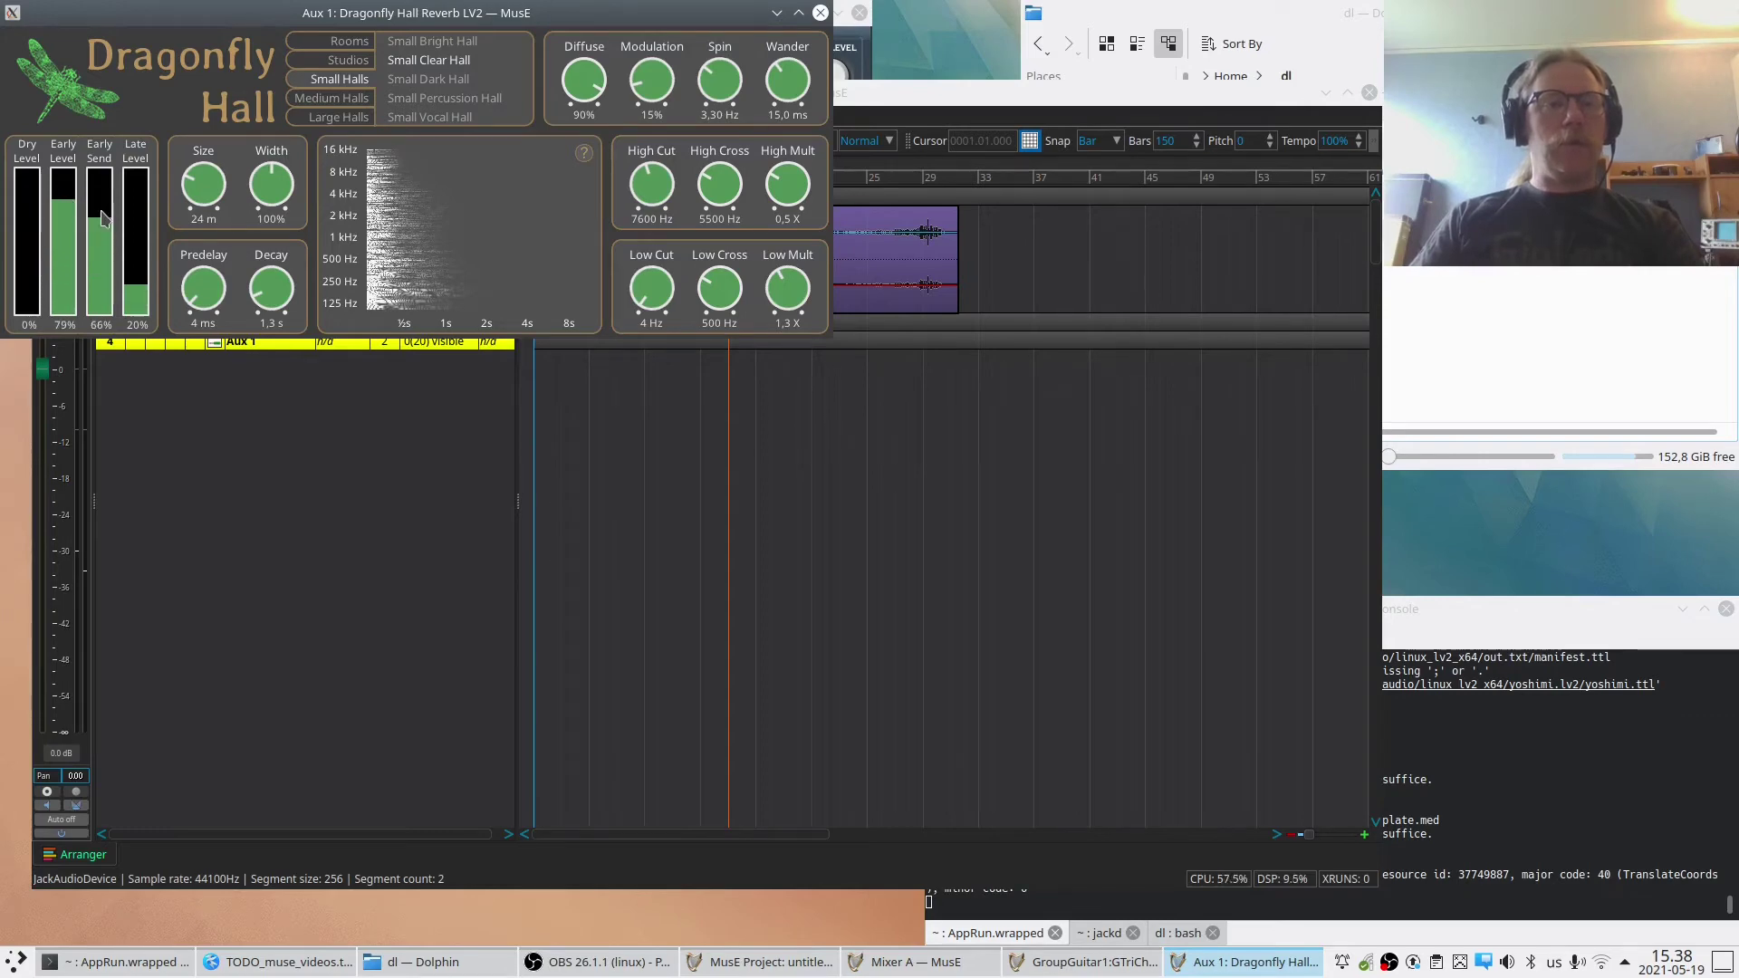
pyautogui.moveTo(102, 217); pyautogui.dragTo(101, 194)
pyautogui.moveTo(136, 287); pyautogui.dragTo(137, 197)
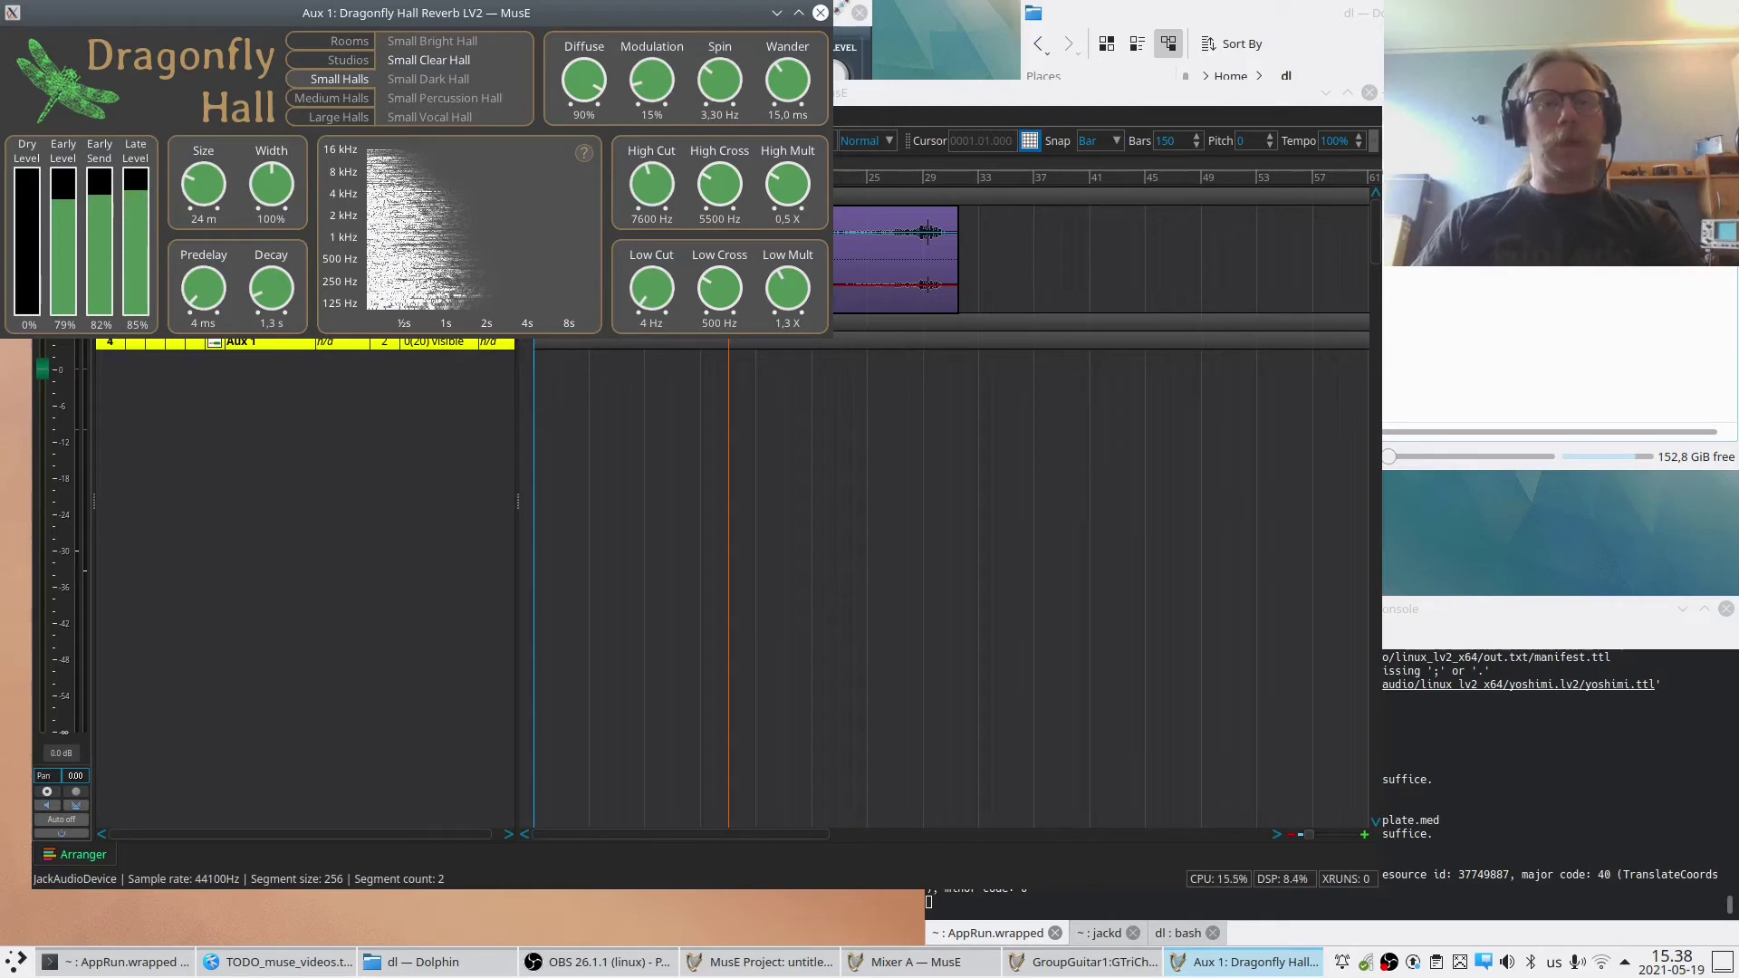
pyautogui.click(910, 100)
pyautogui.press('space')
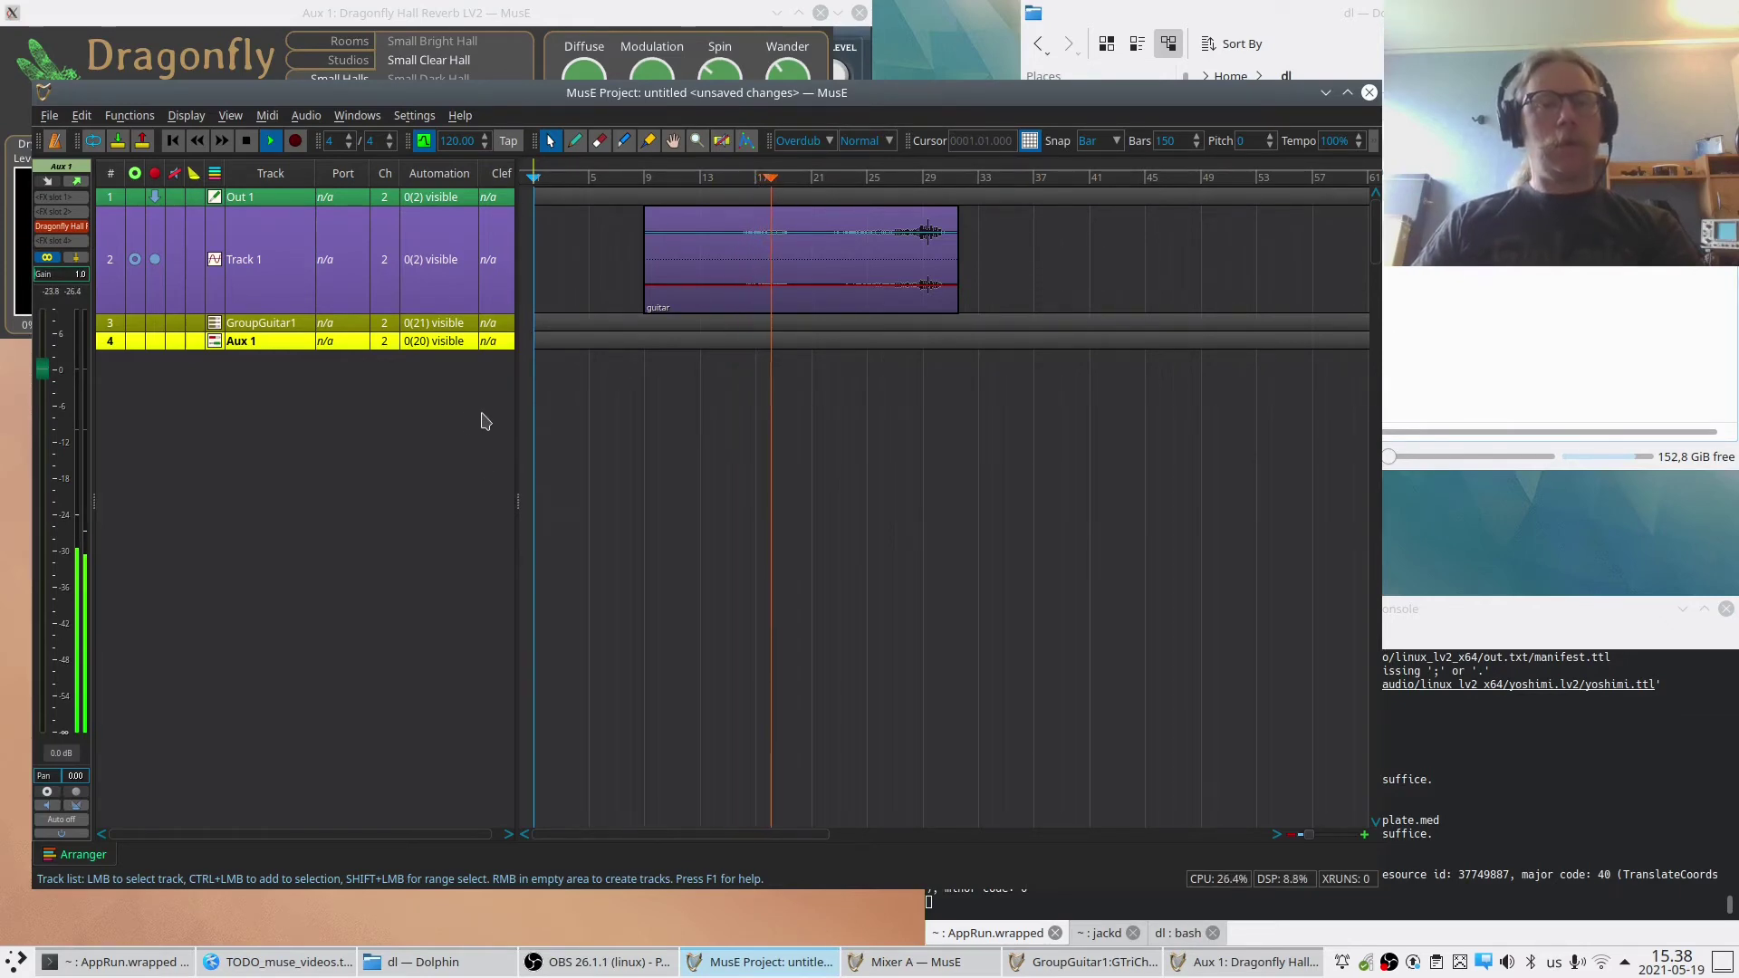
# Stop playback and change the track name 'Aux 1' to 'Aux Verb'.
pyautogui.press('space')
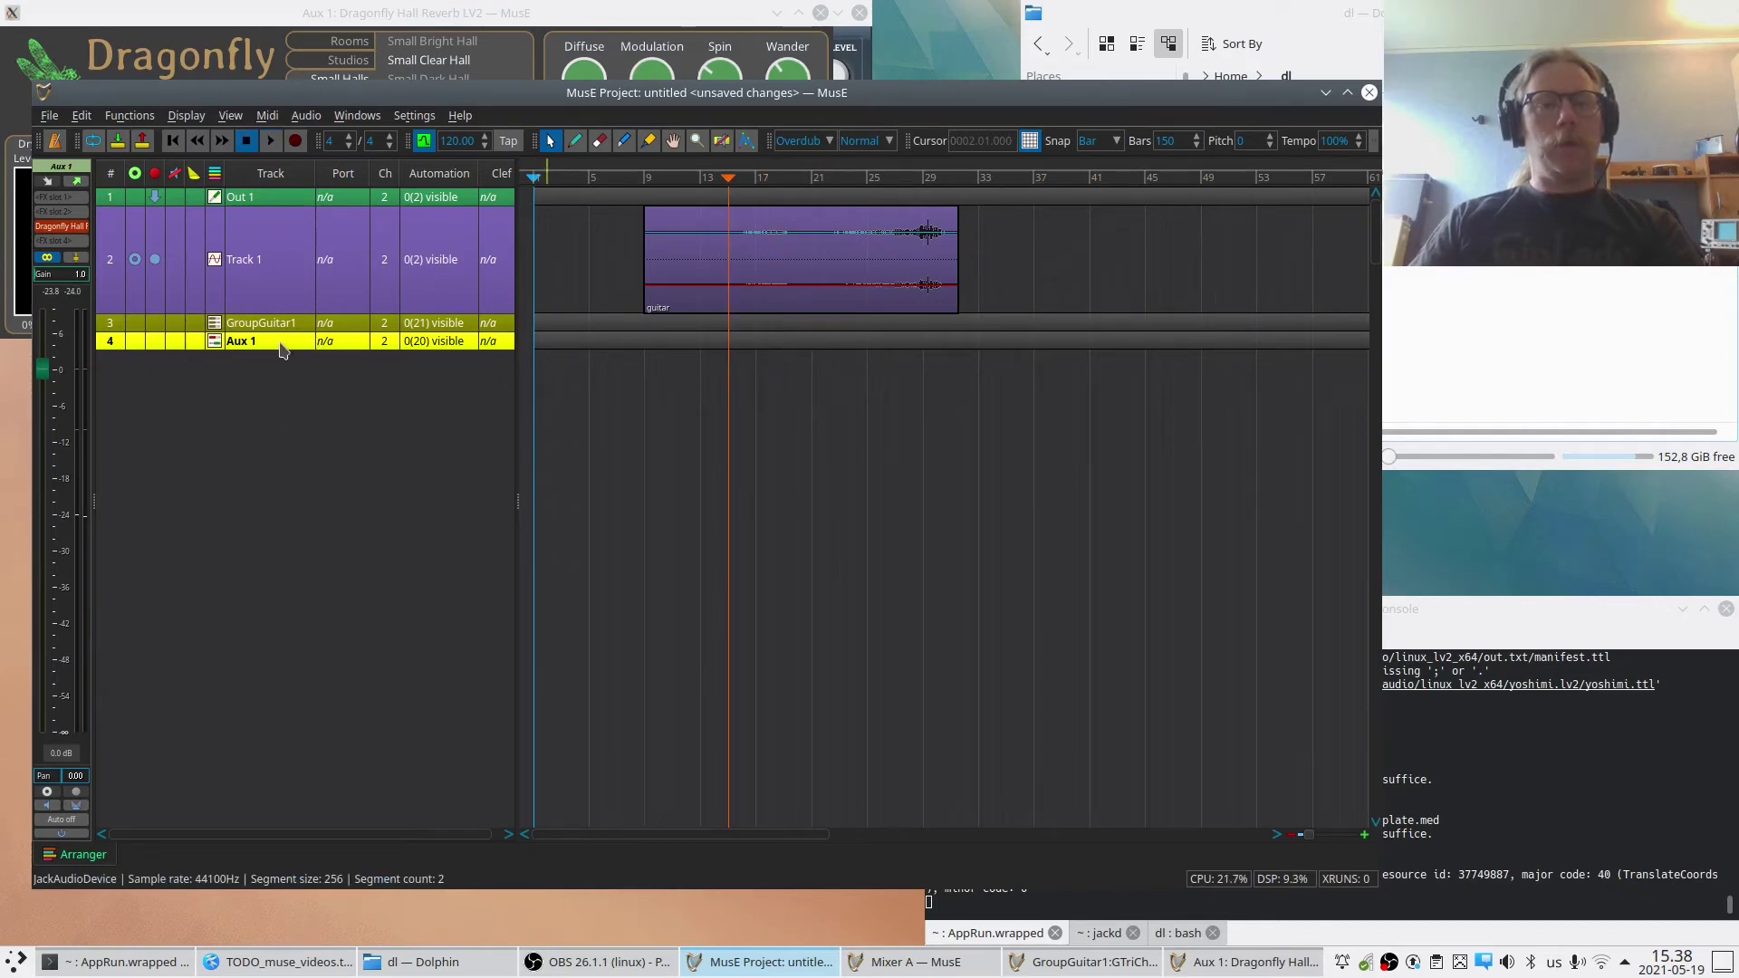
pyautogui.doubleClick(270, 340)
pyautogui.press('BackSpace')
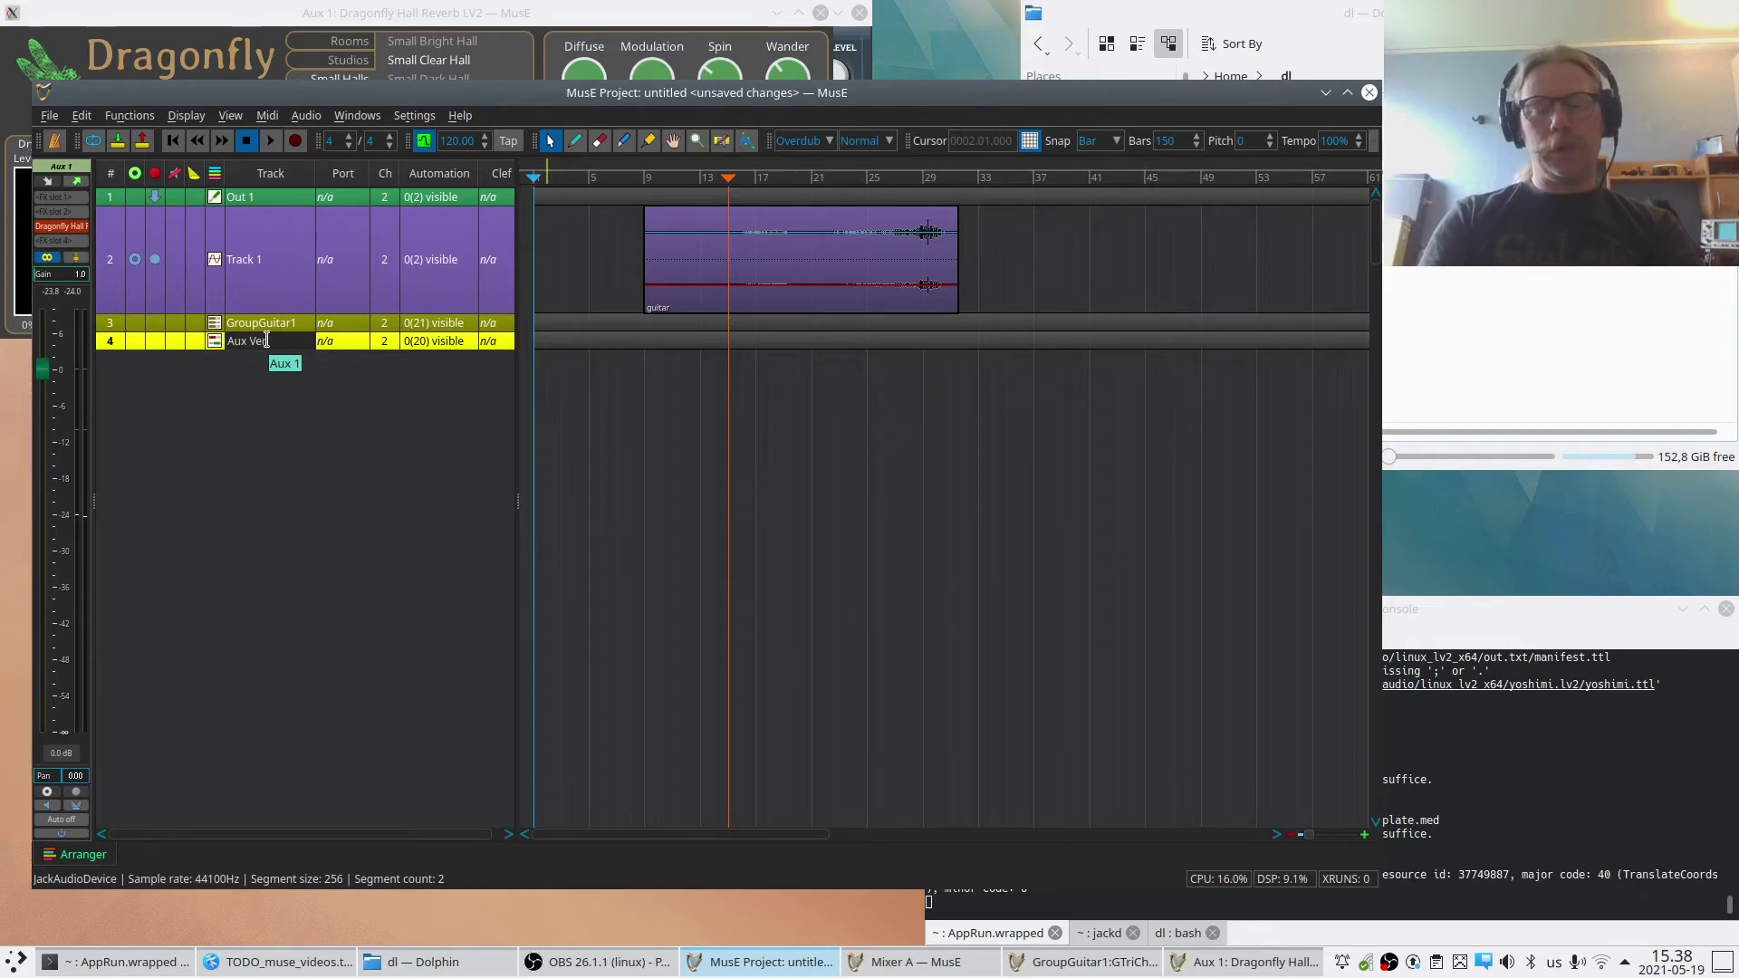
pyautogui.write('Verb')
pyautogui.press('Return')
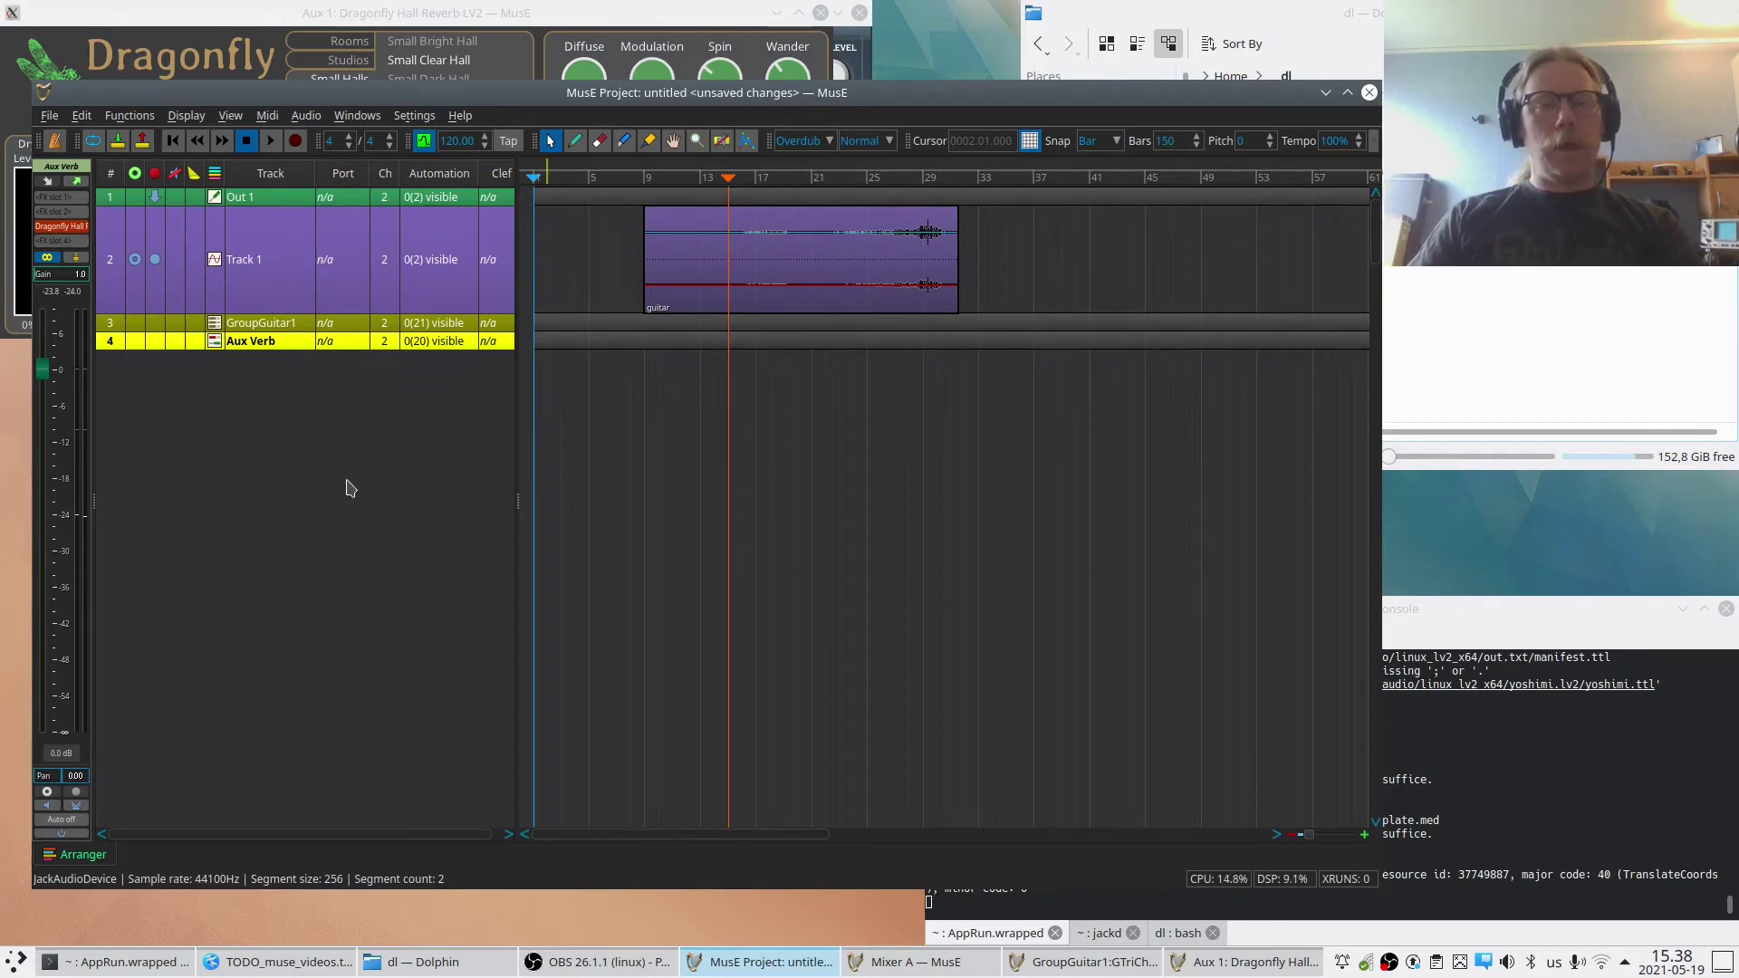
pyautogui.hotkey('alt', 'Tab')
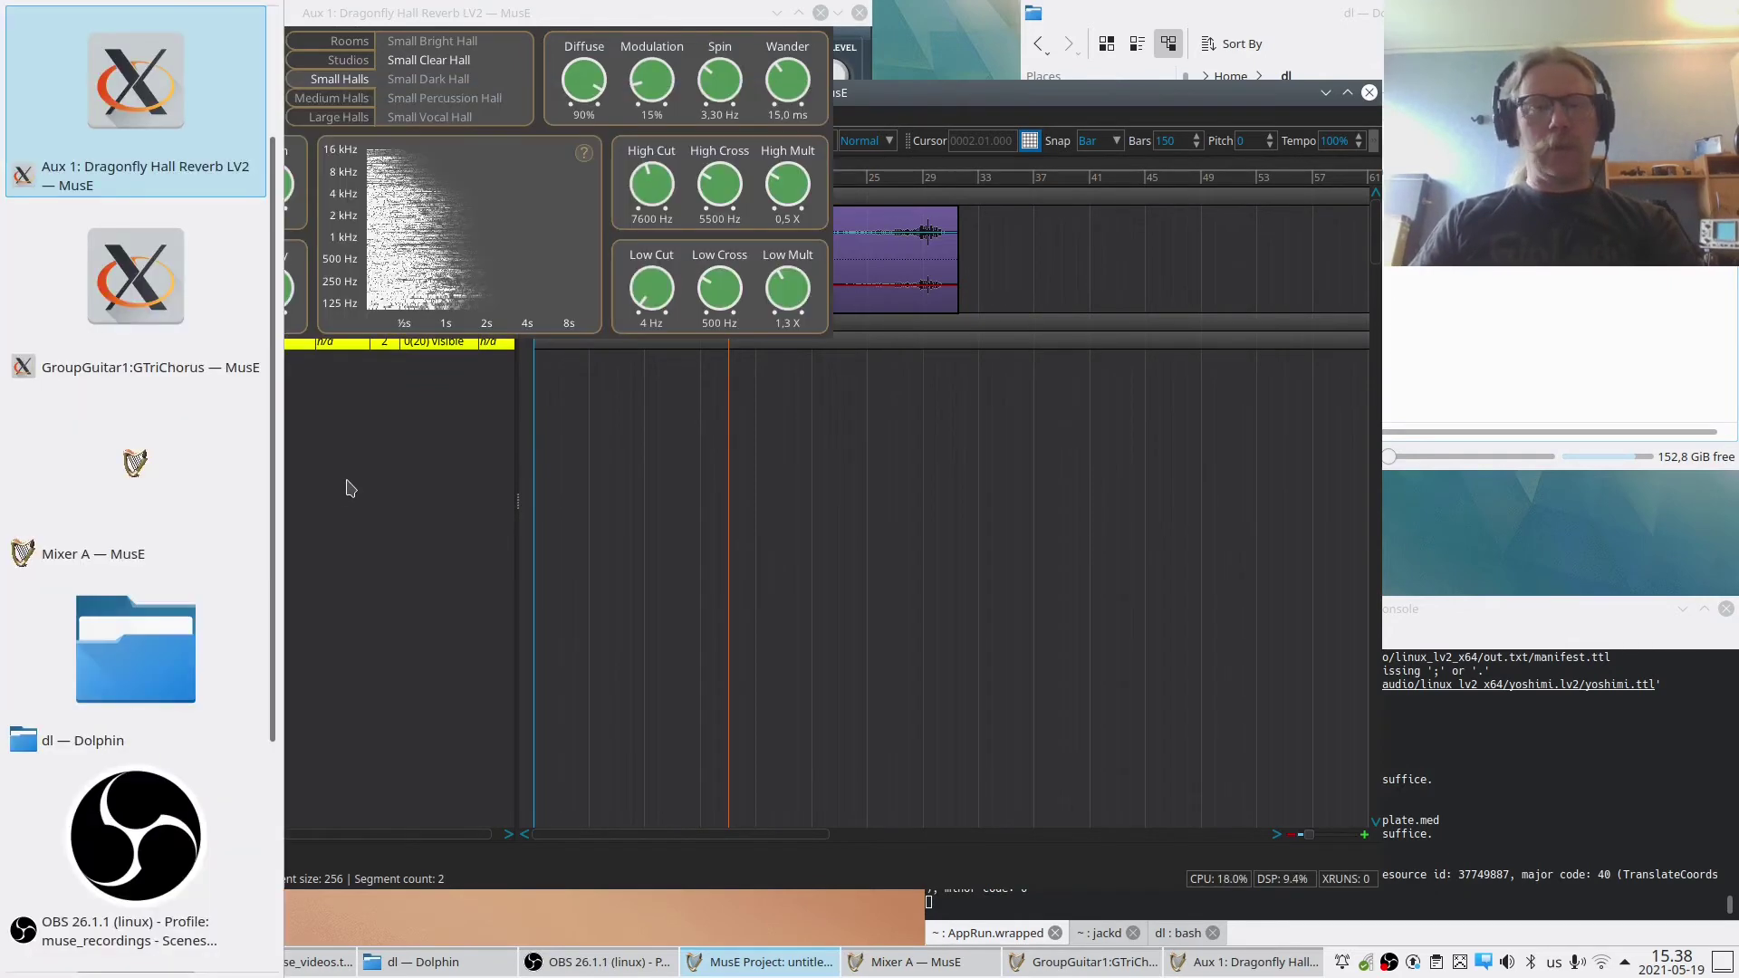
pyautogui.hotkey('alt', 'shift', 'Tab')
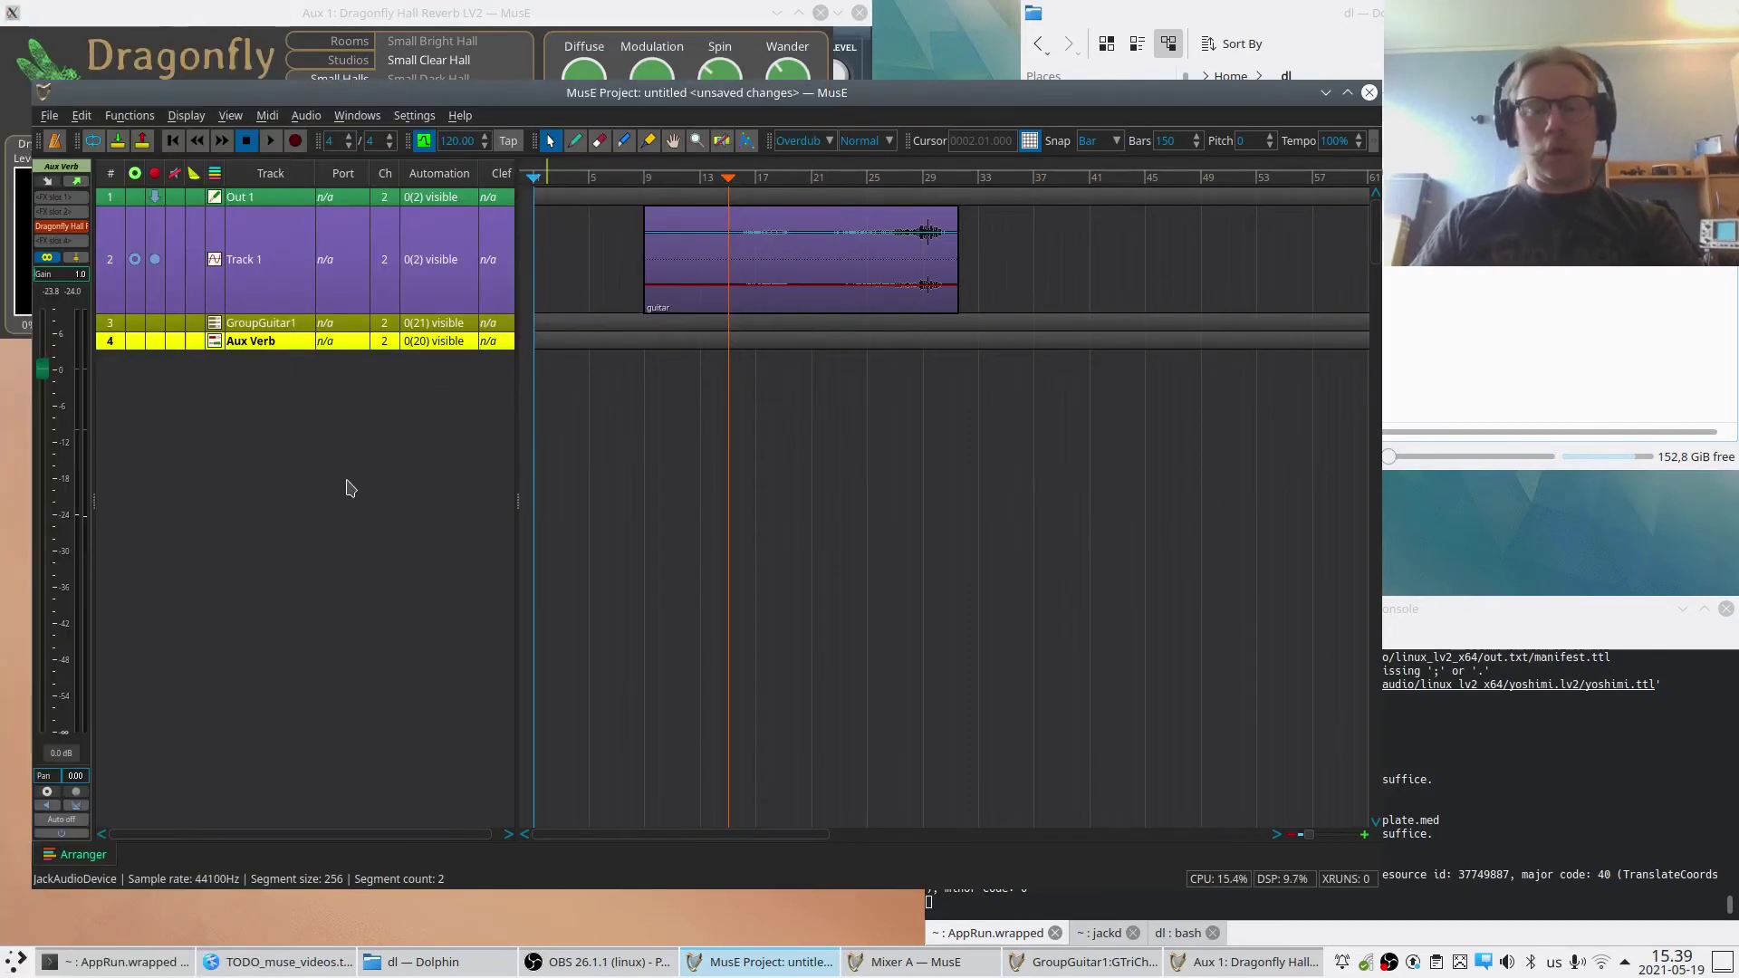
pyautogui.press('F10')
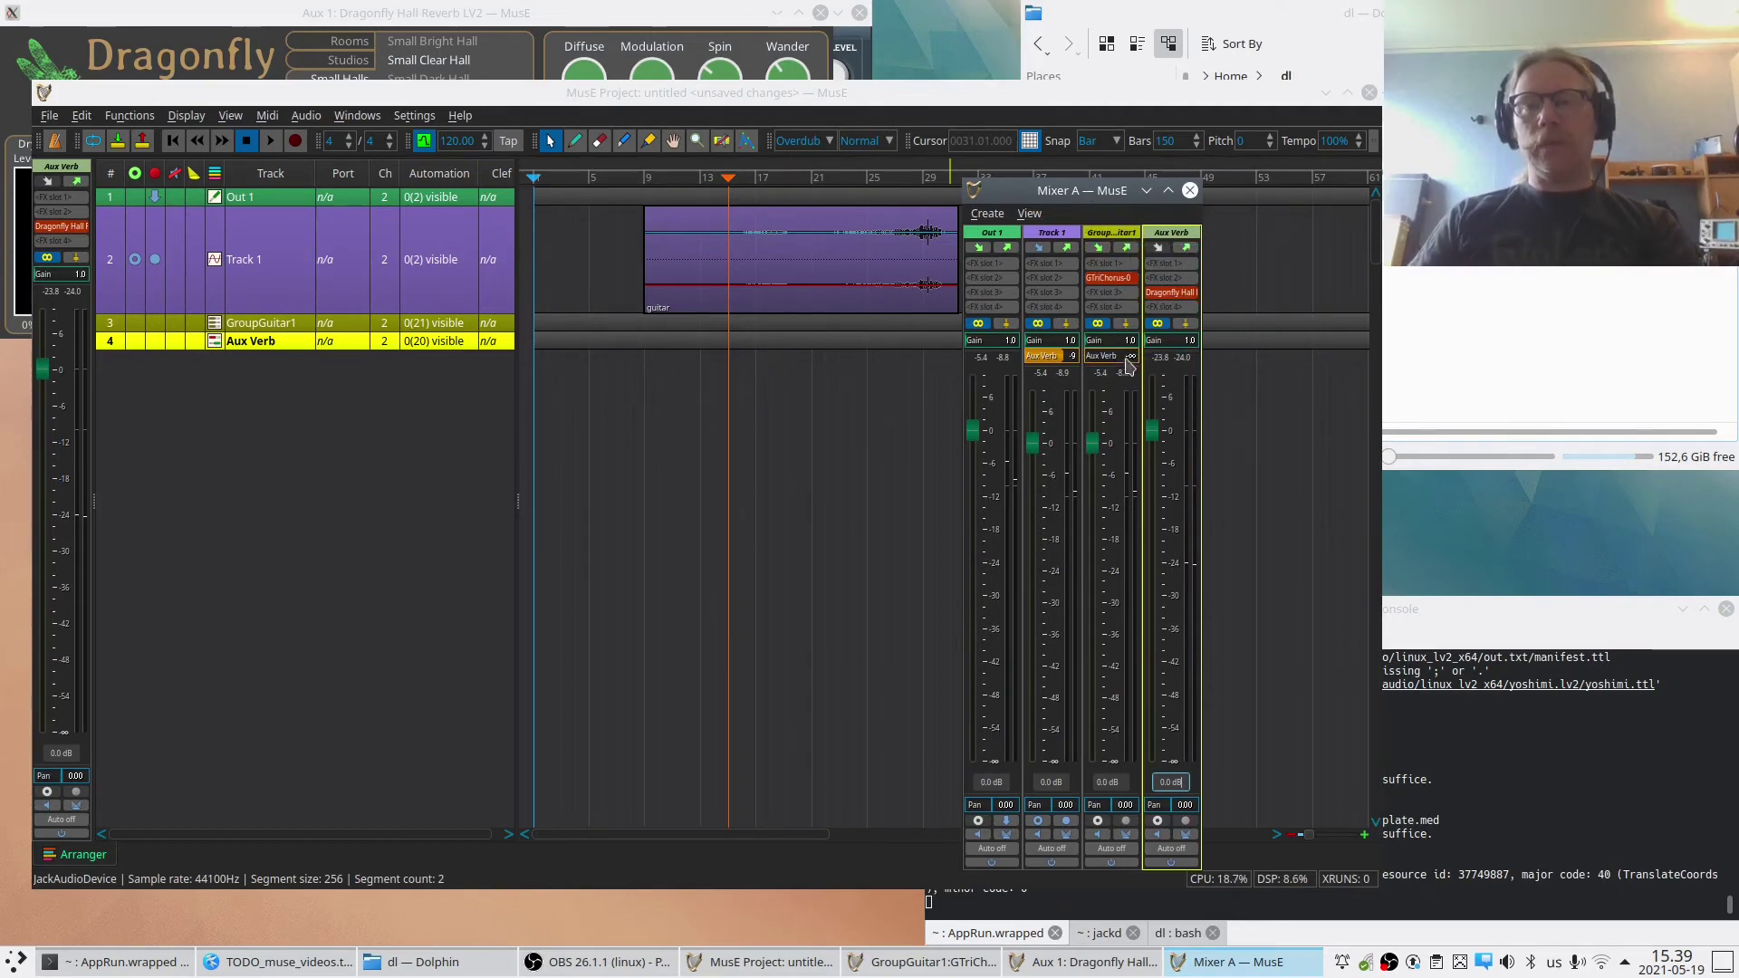
pyautogui.hotkey('alt', 'F7')
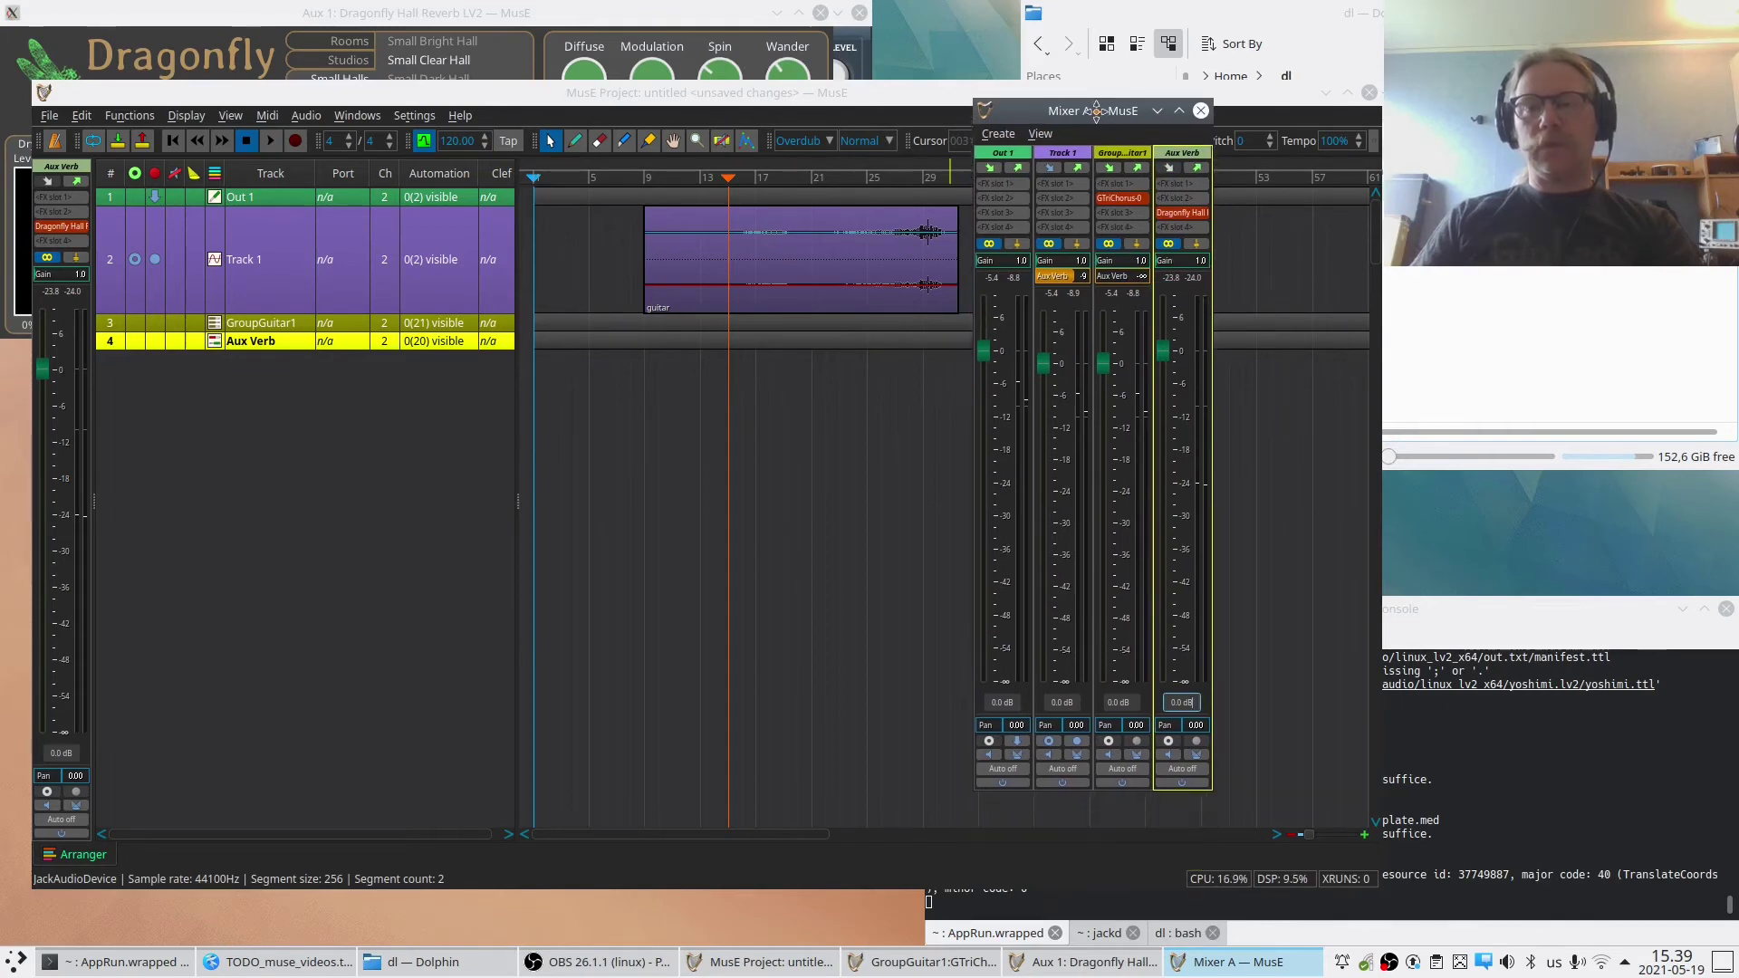
pyautogui.click(1104, 401)
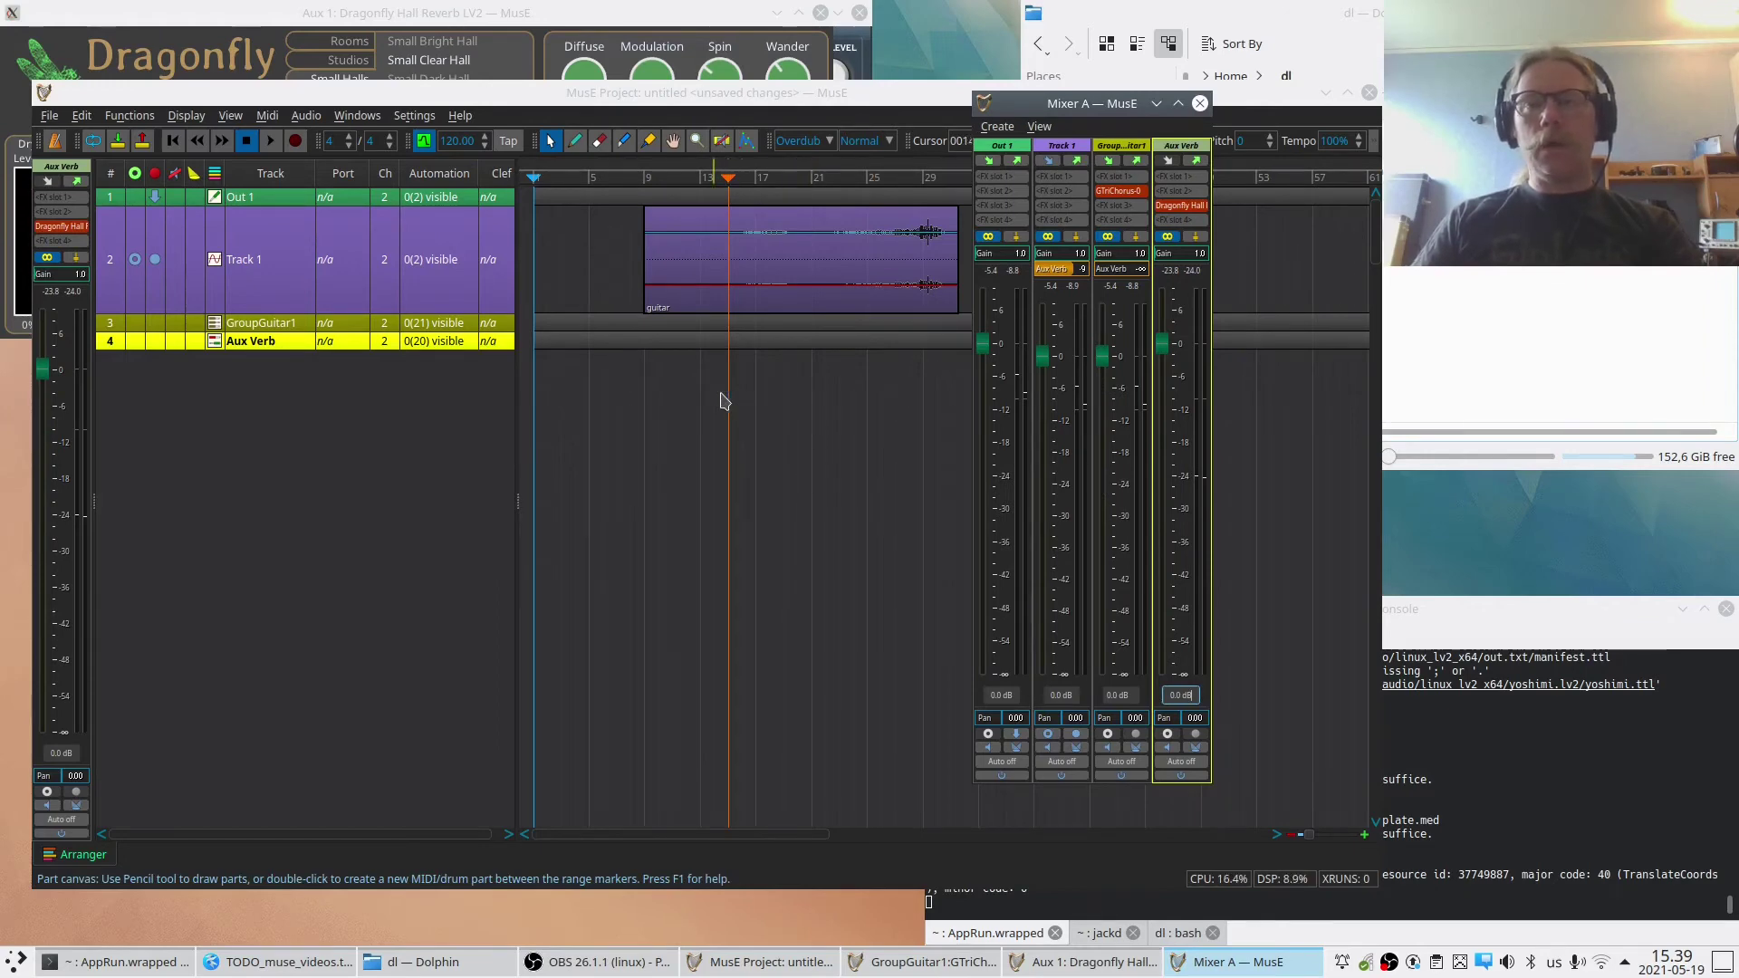
pyautogui.click(652, 395)
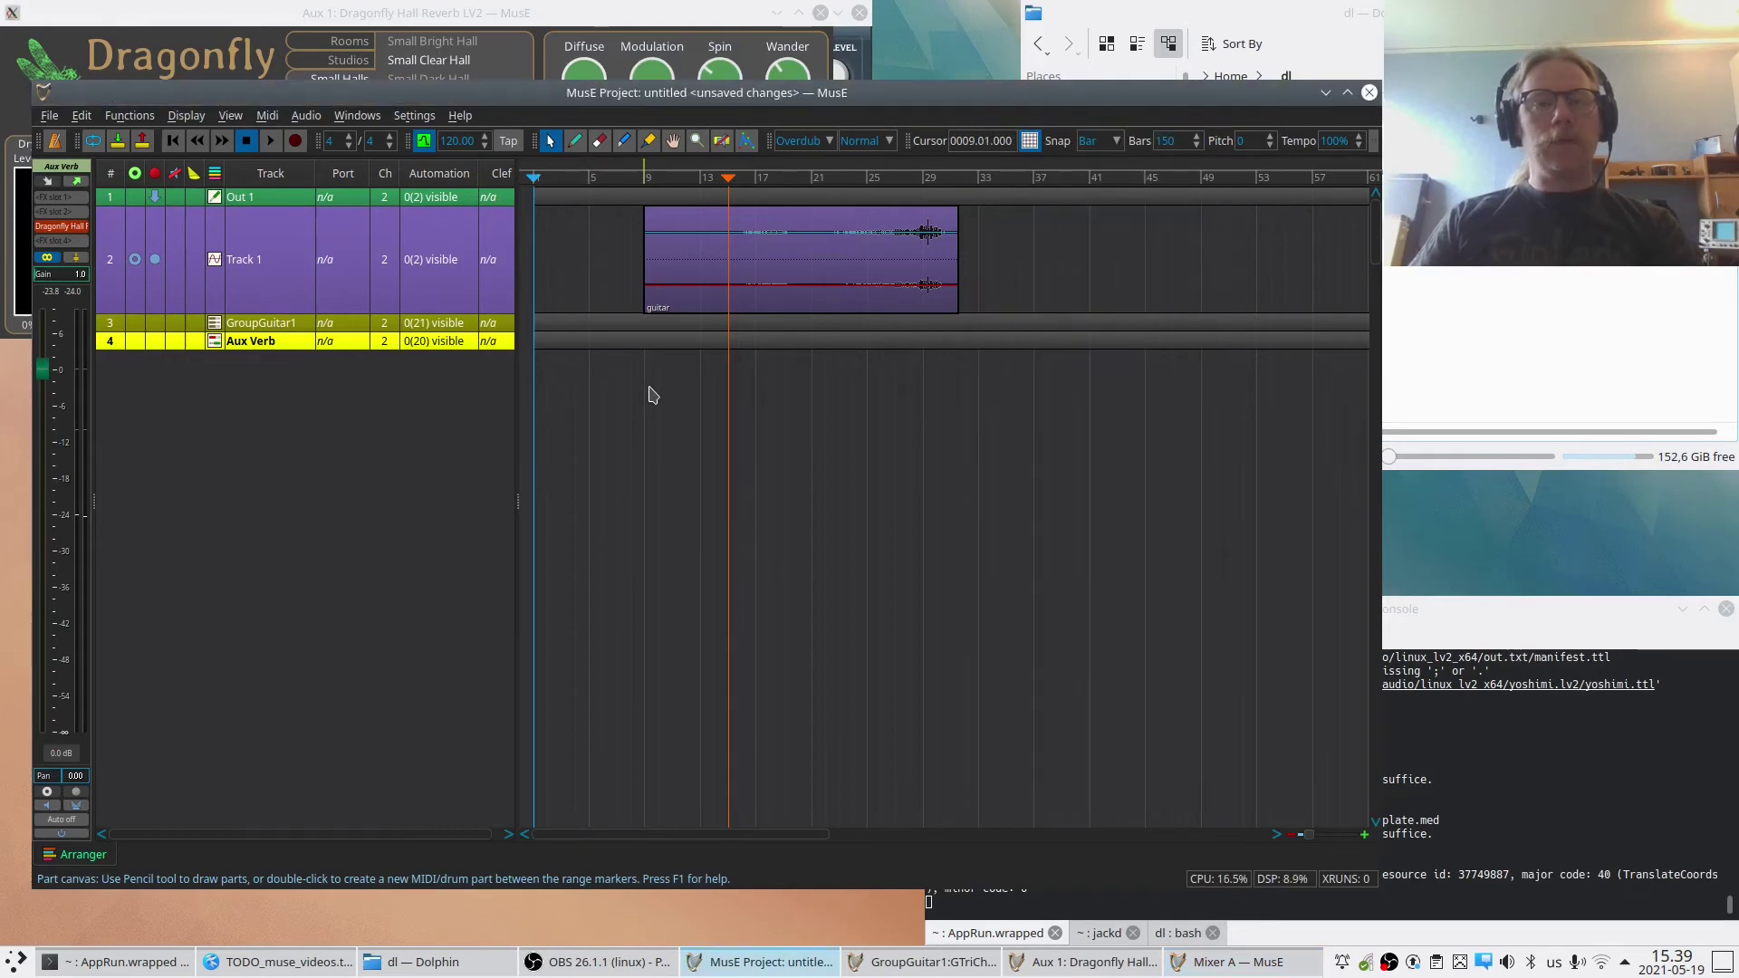
# Add the audio input track Input 1 and inspect its input and output routing menus.
pyautogui.rightClick(199, 396)
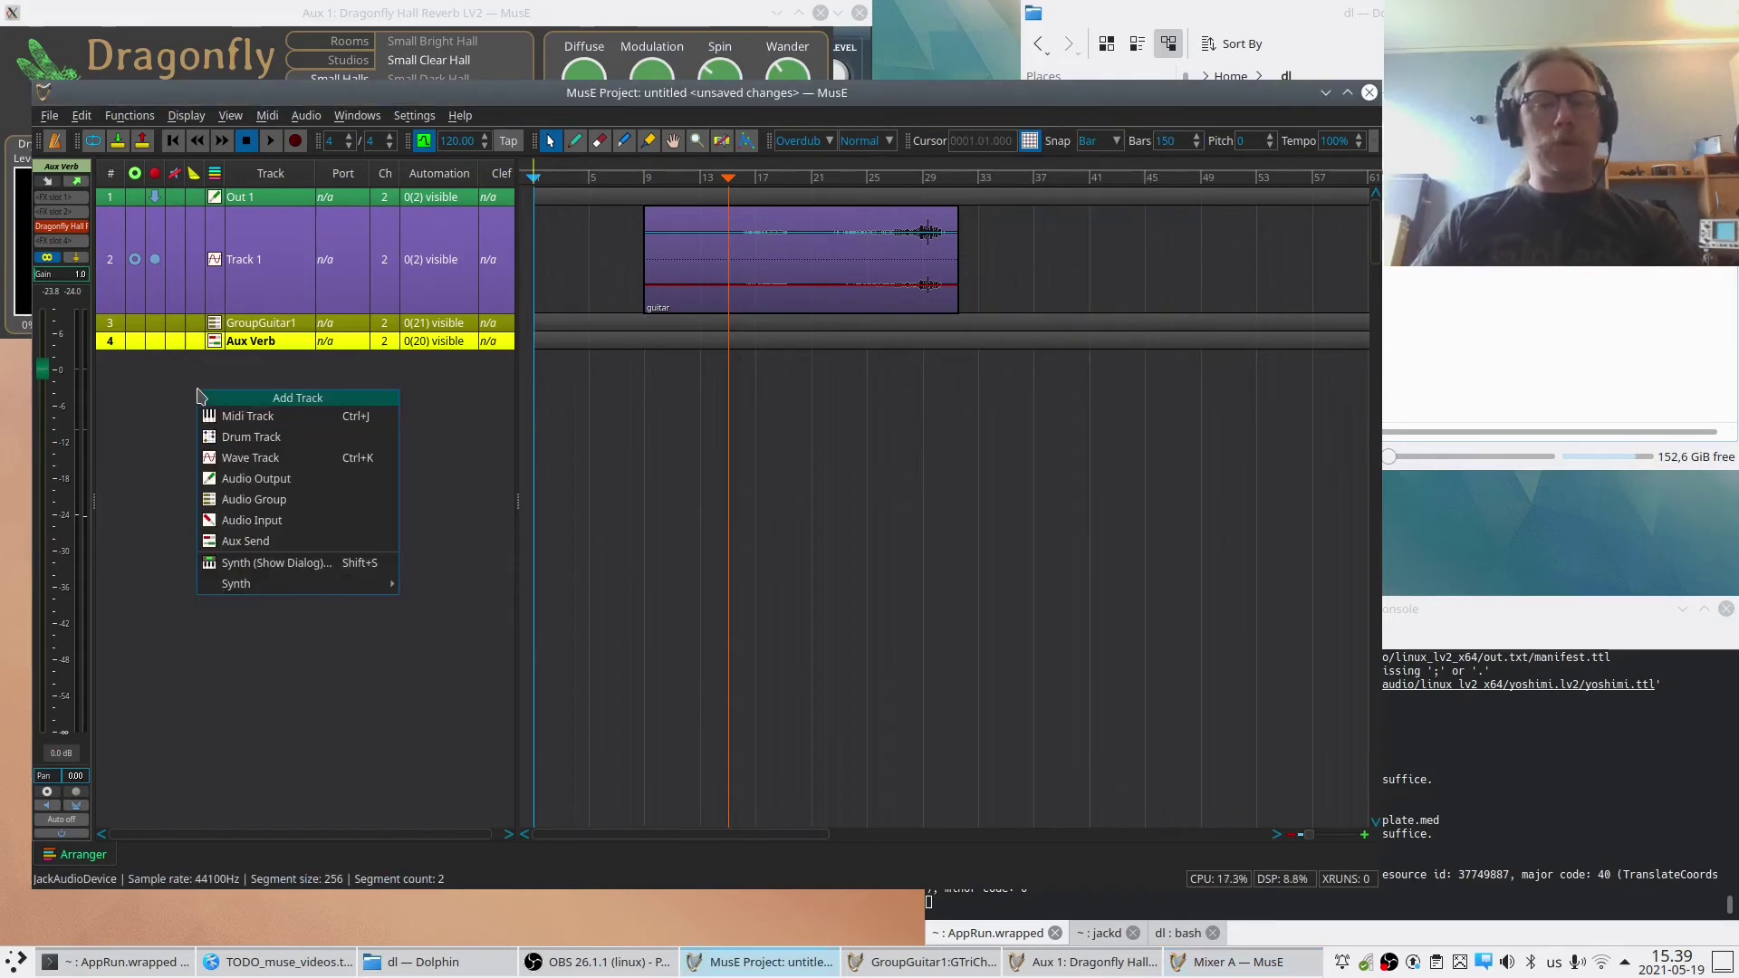
pyautogui.click(276, 524)
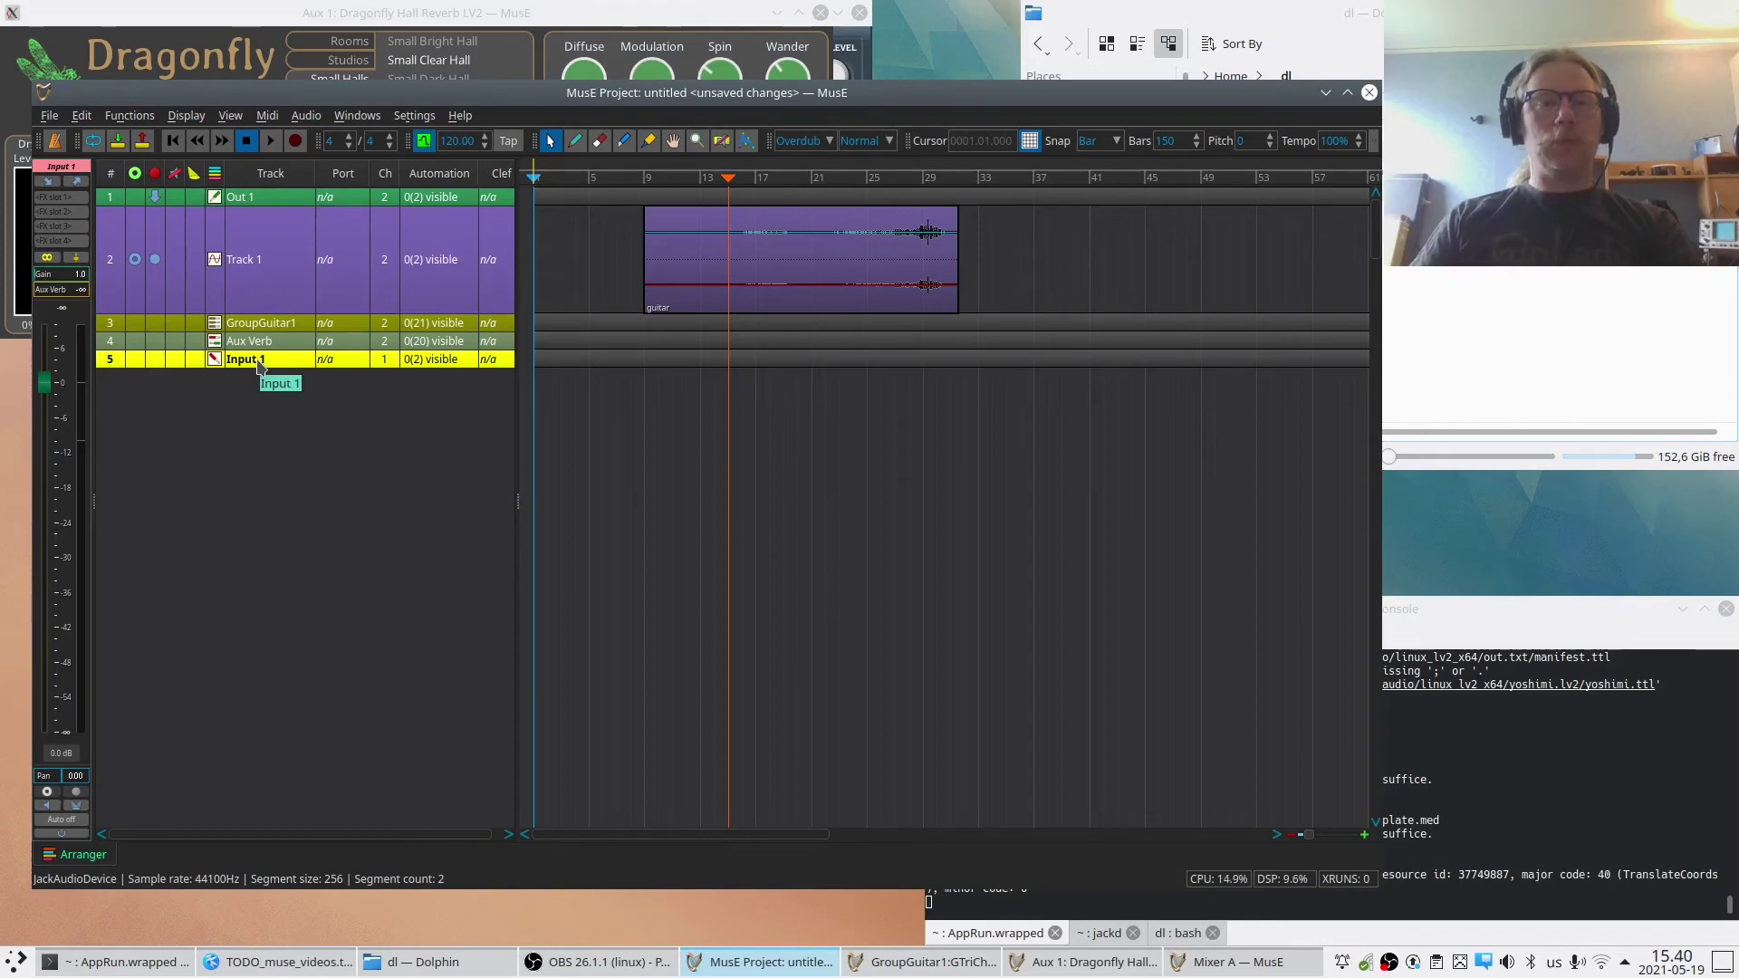
pyautogui.click(48, 185)
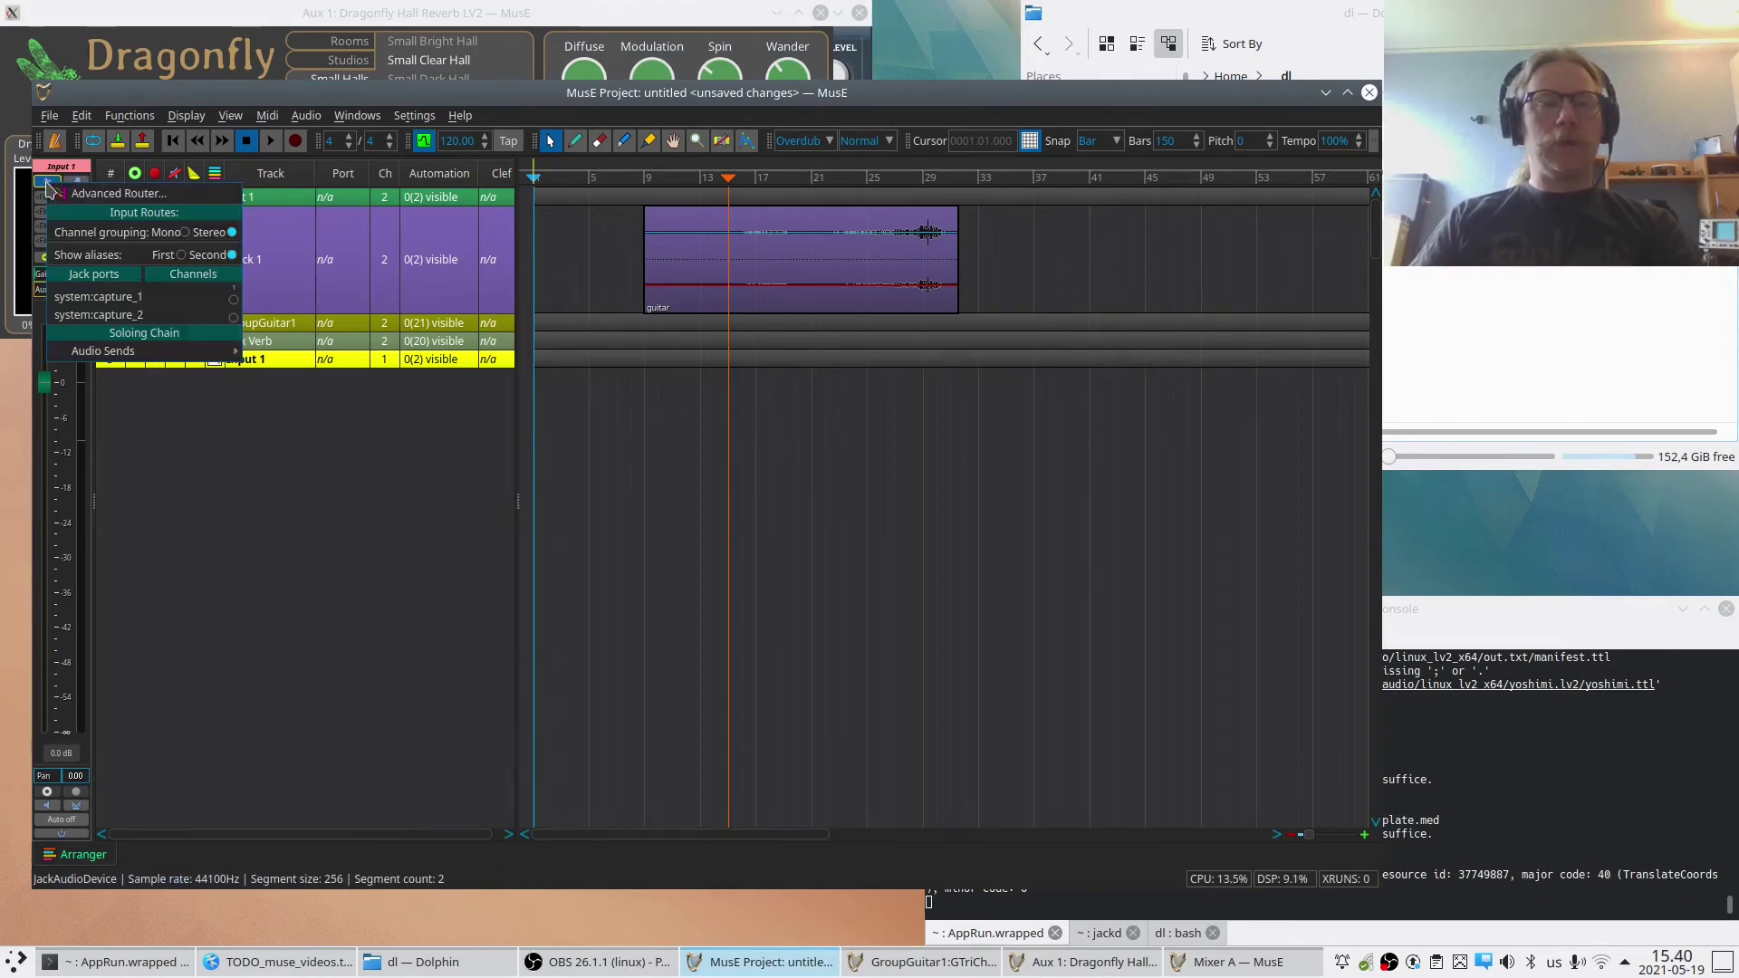
pyautogui.click(273, 397)
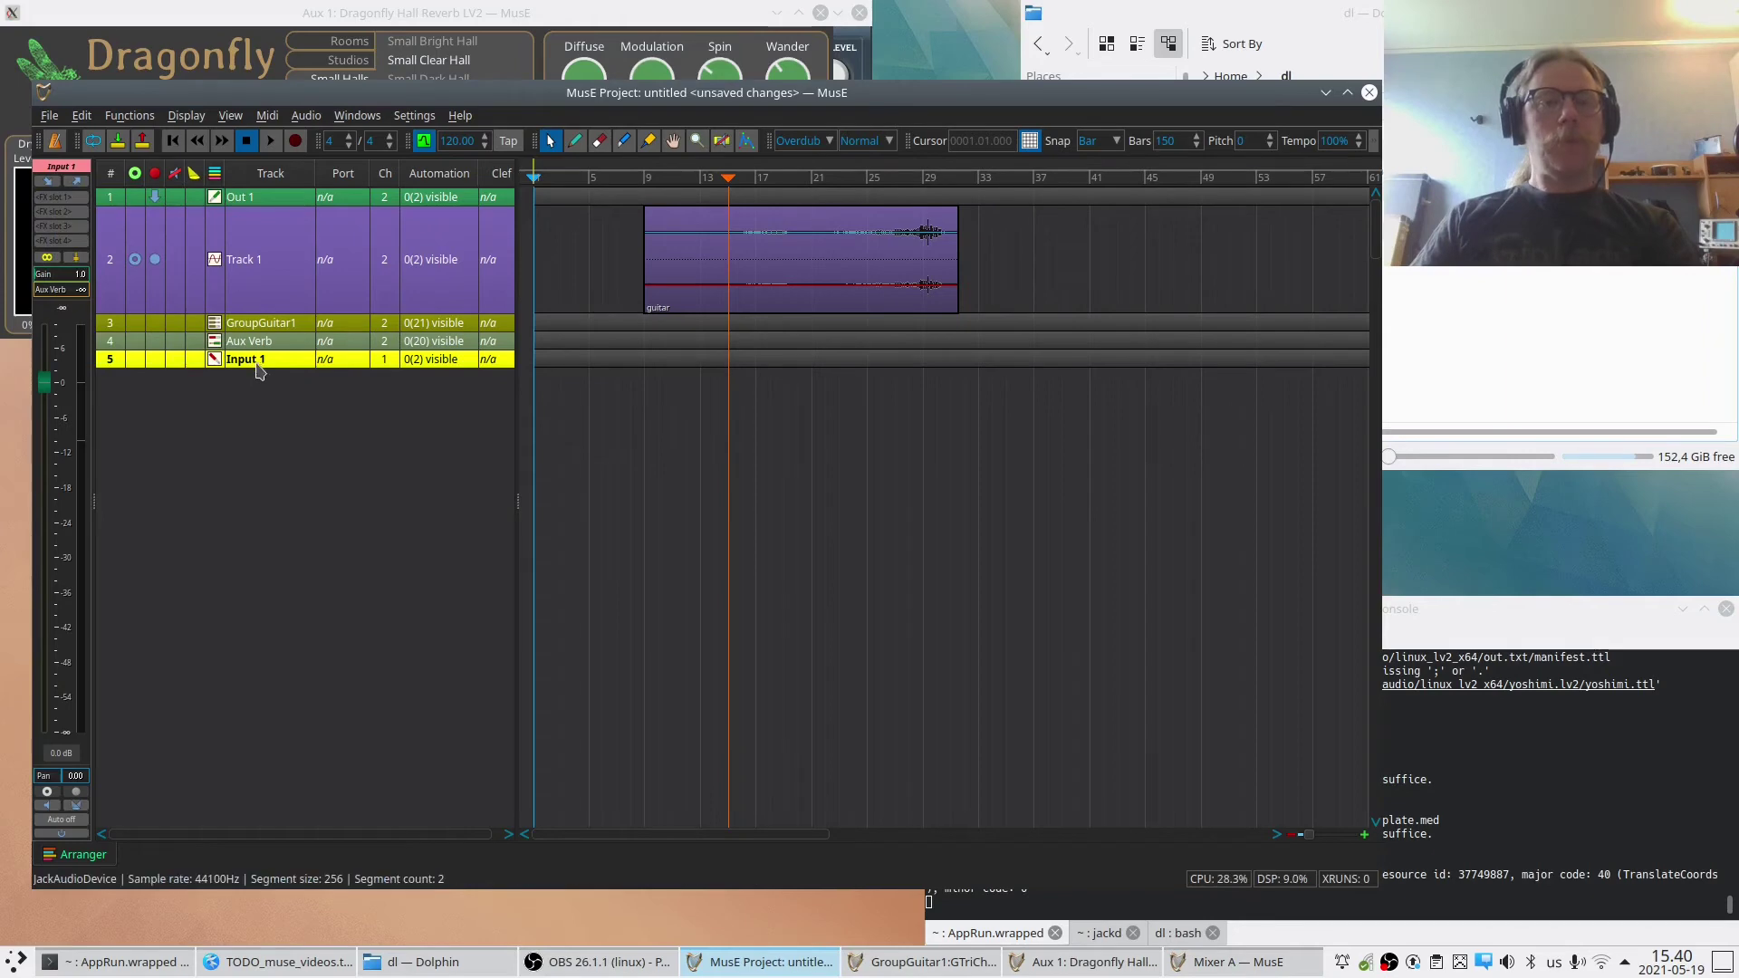
pyautogui.click(79, 183)
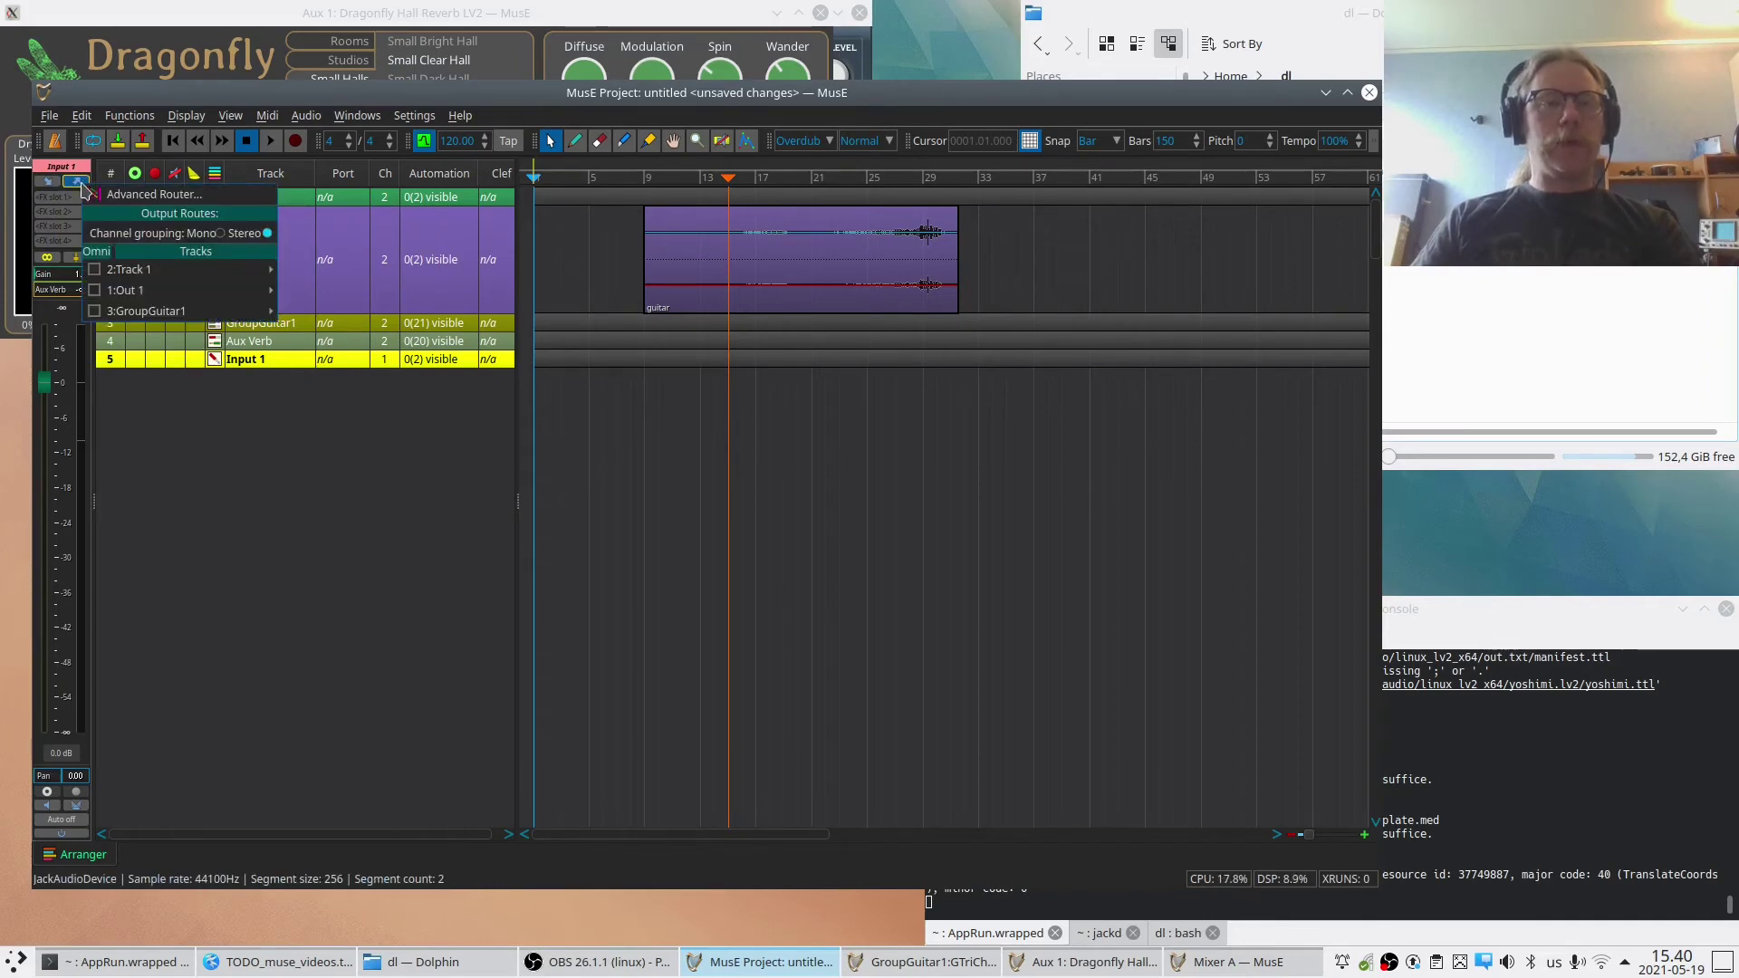
pyautogui.moveTo(142, 274)
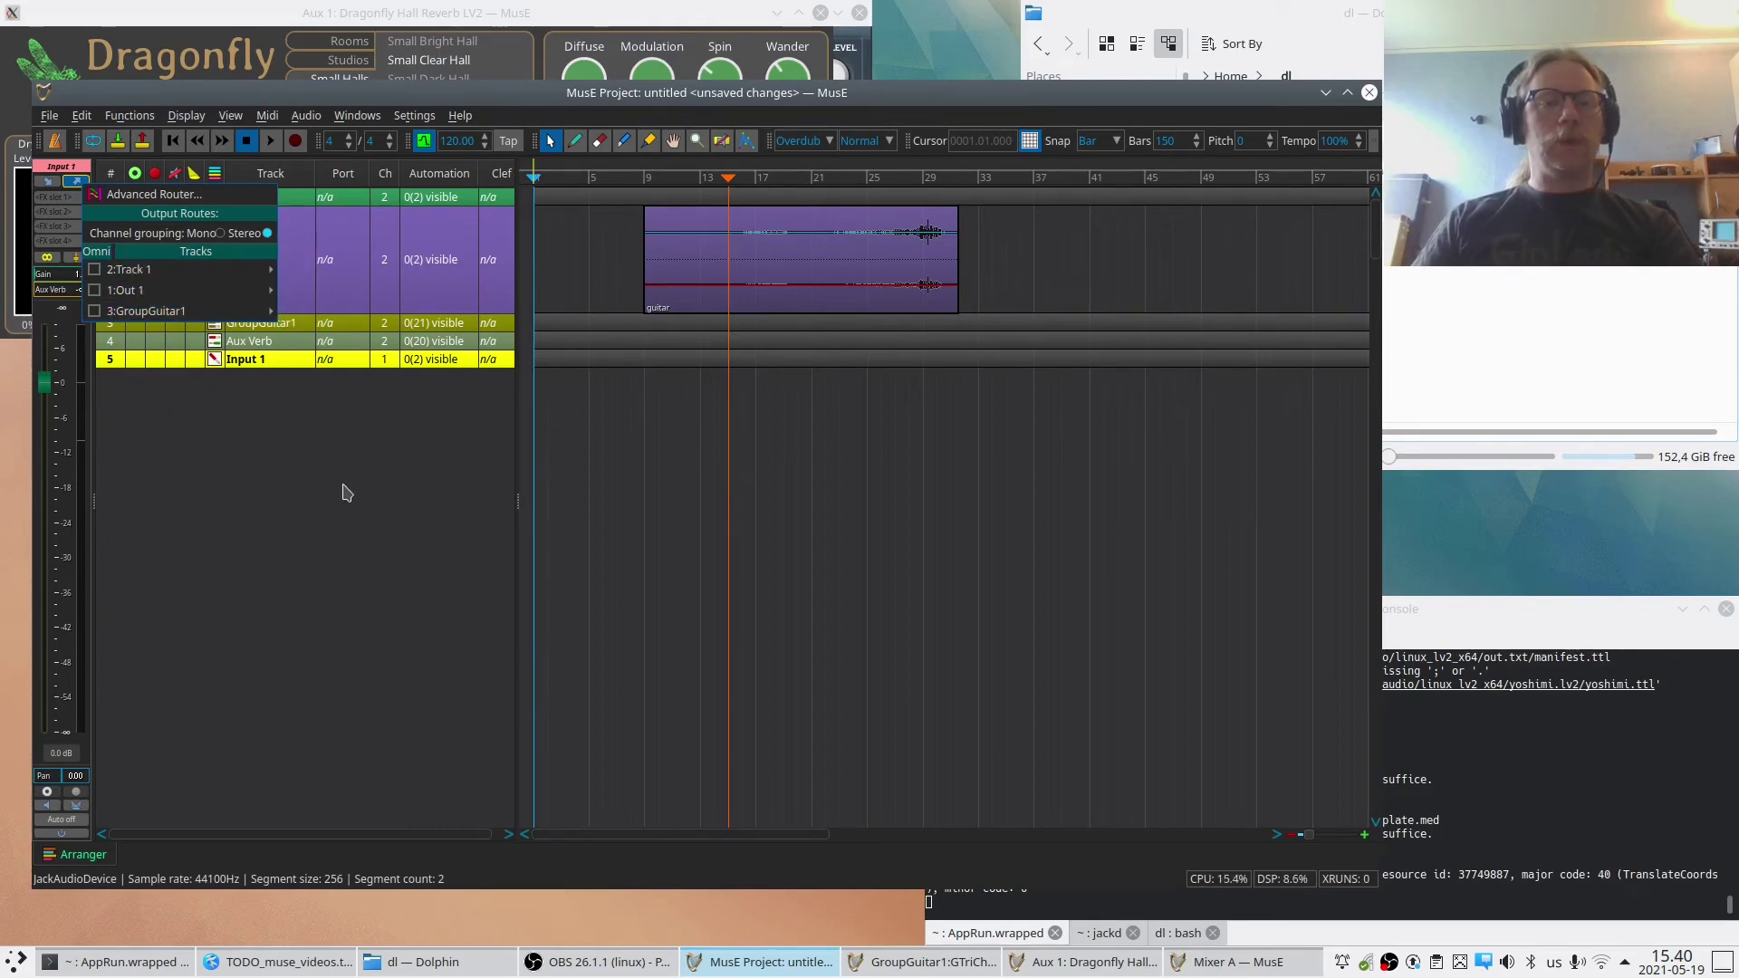
pyautogui.click(317, 447)
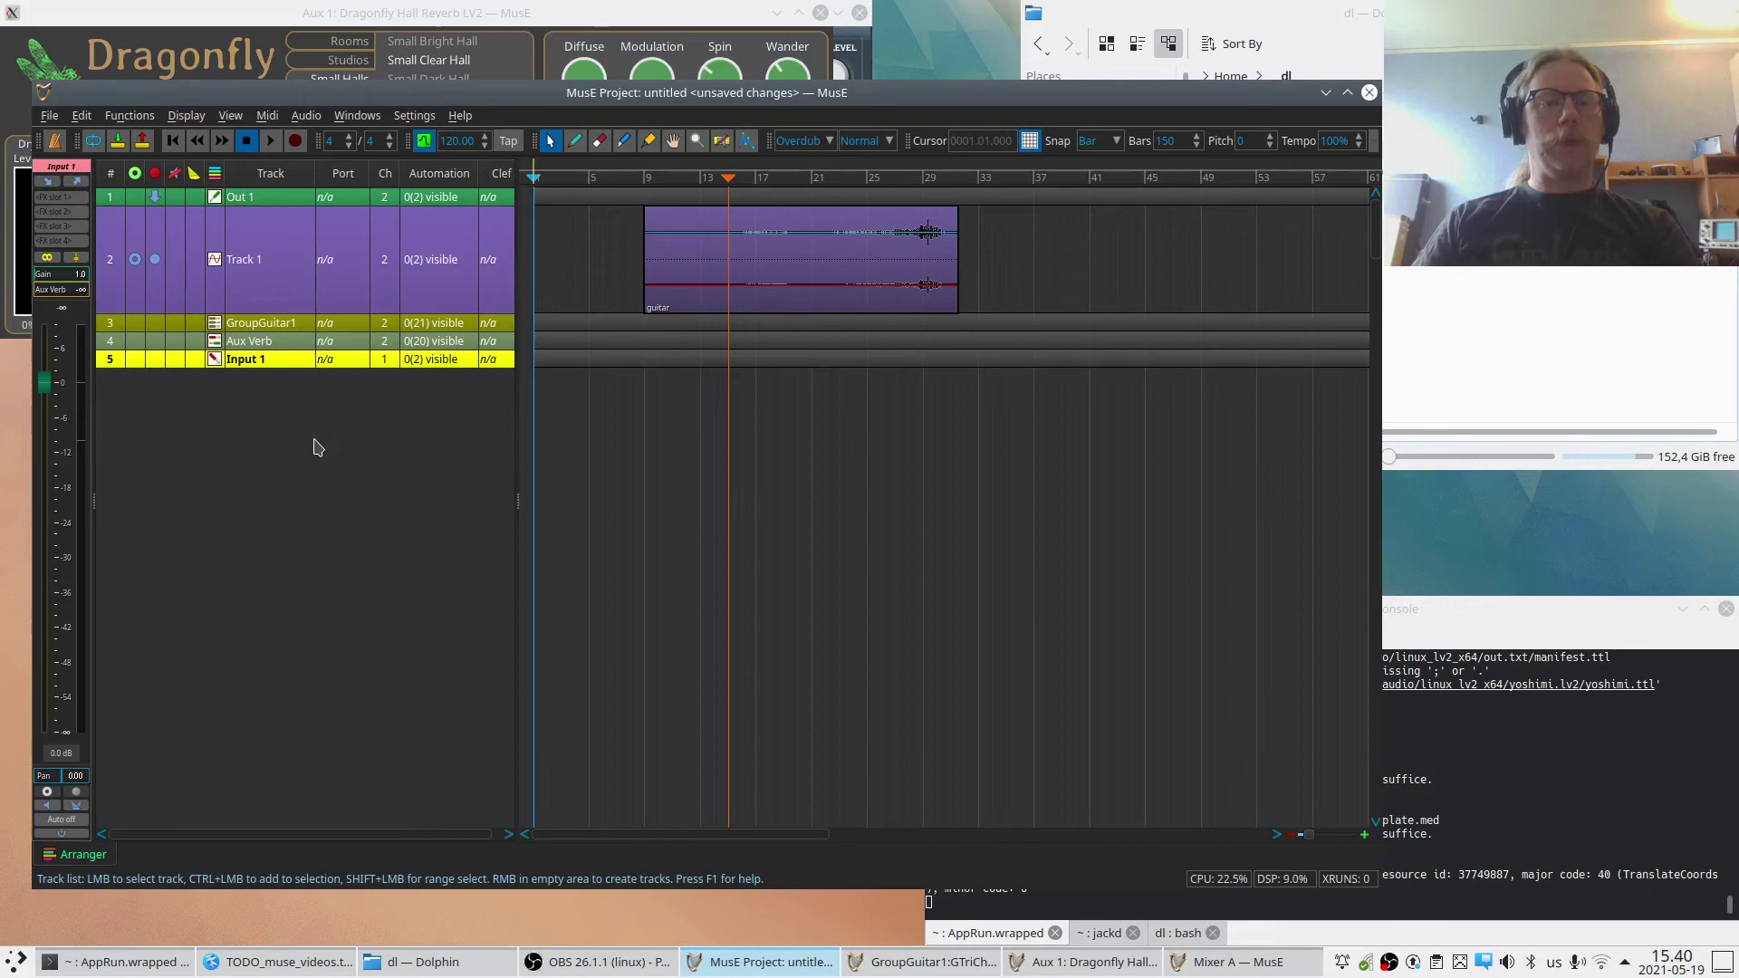
# Add a Calf Organ LV2 synth track from the Synths list of the synth chooser.
pyautogui.rightClick(324, 392)
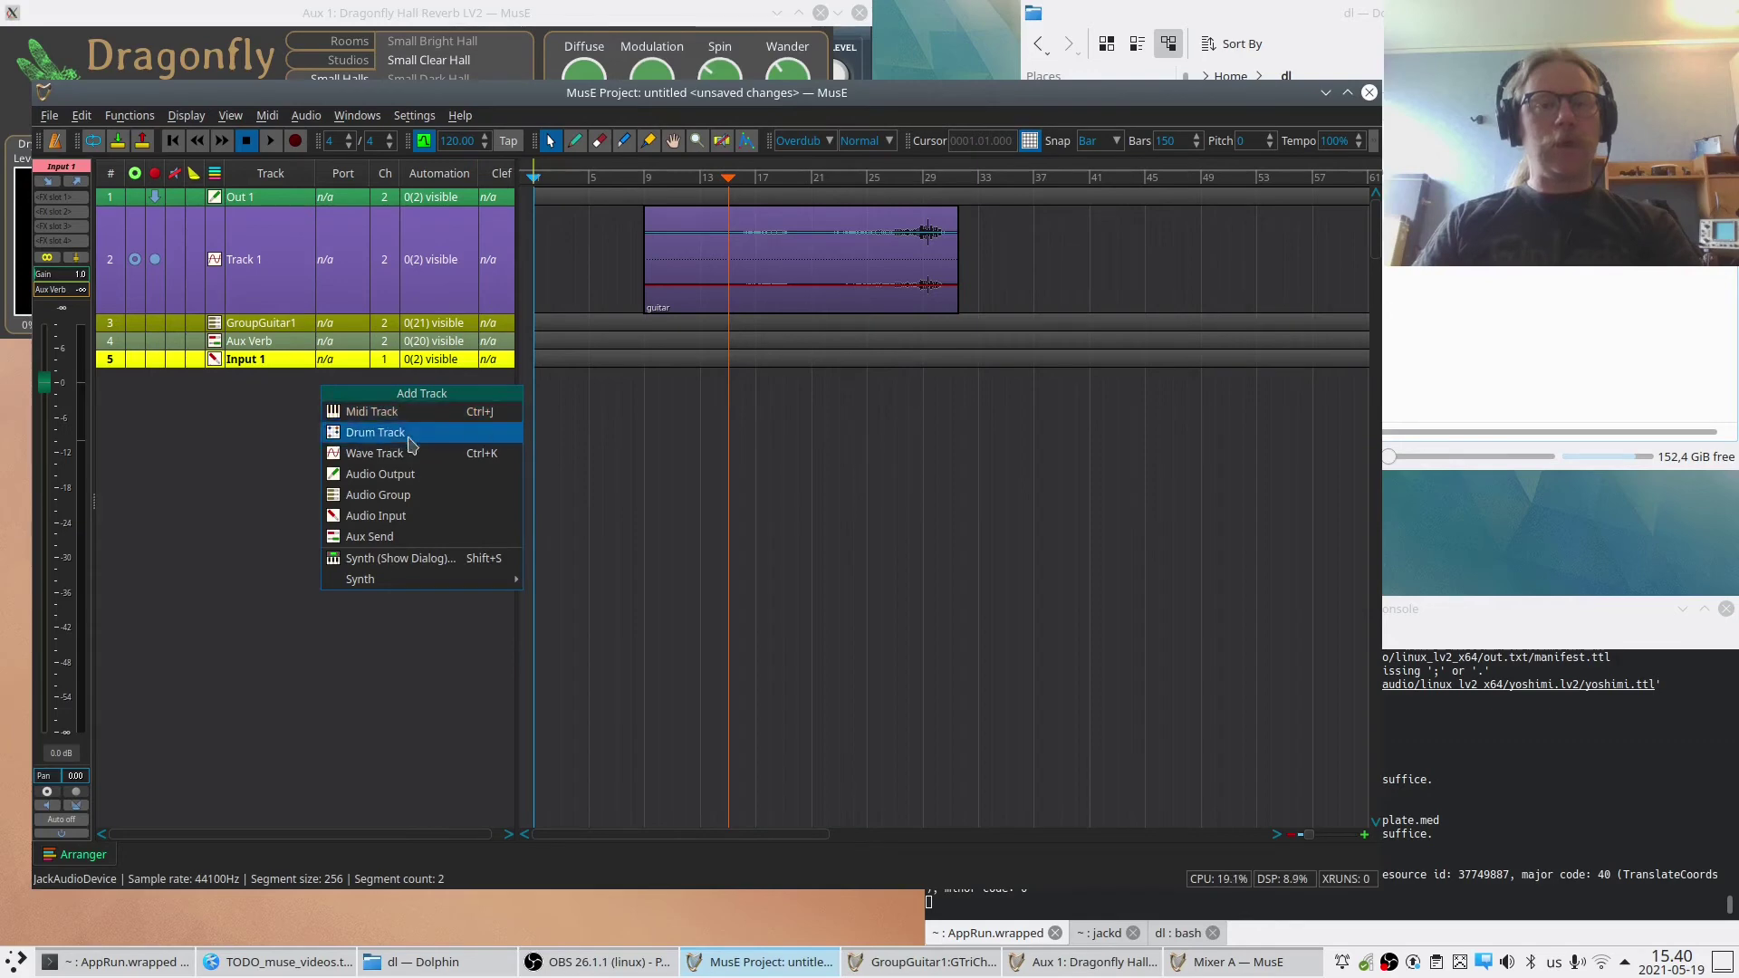
pyautogui.moveTo(422, 588)
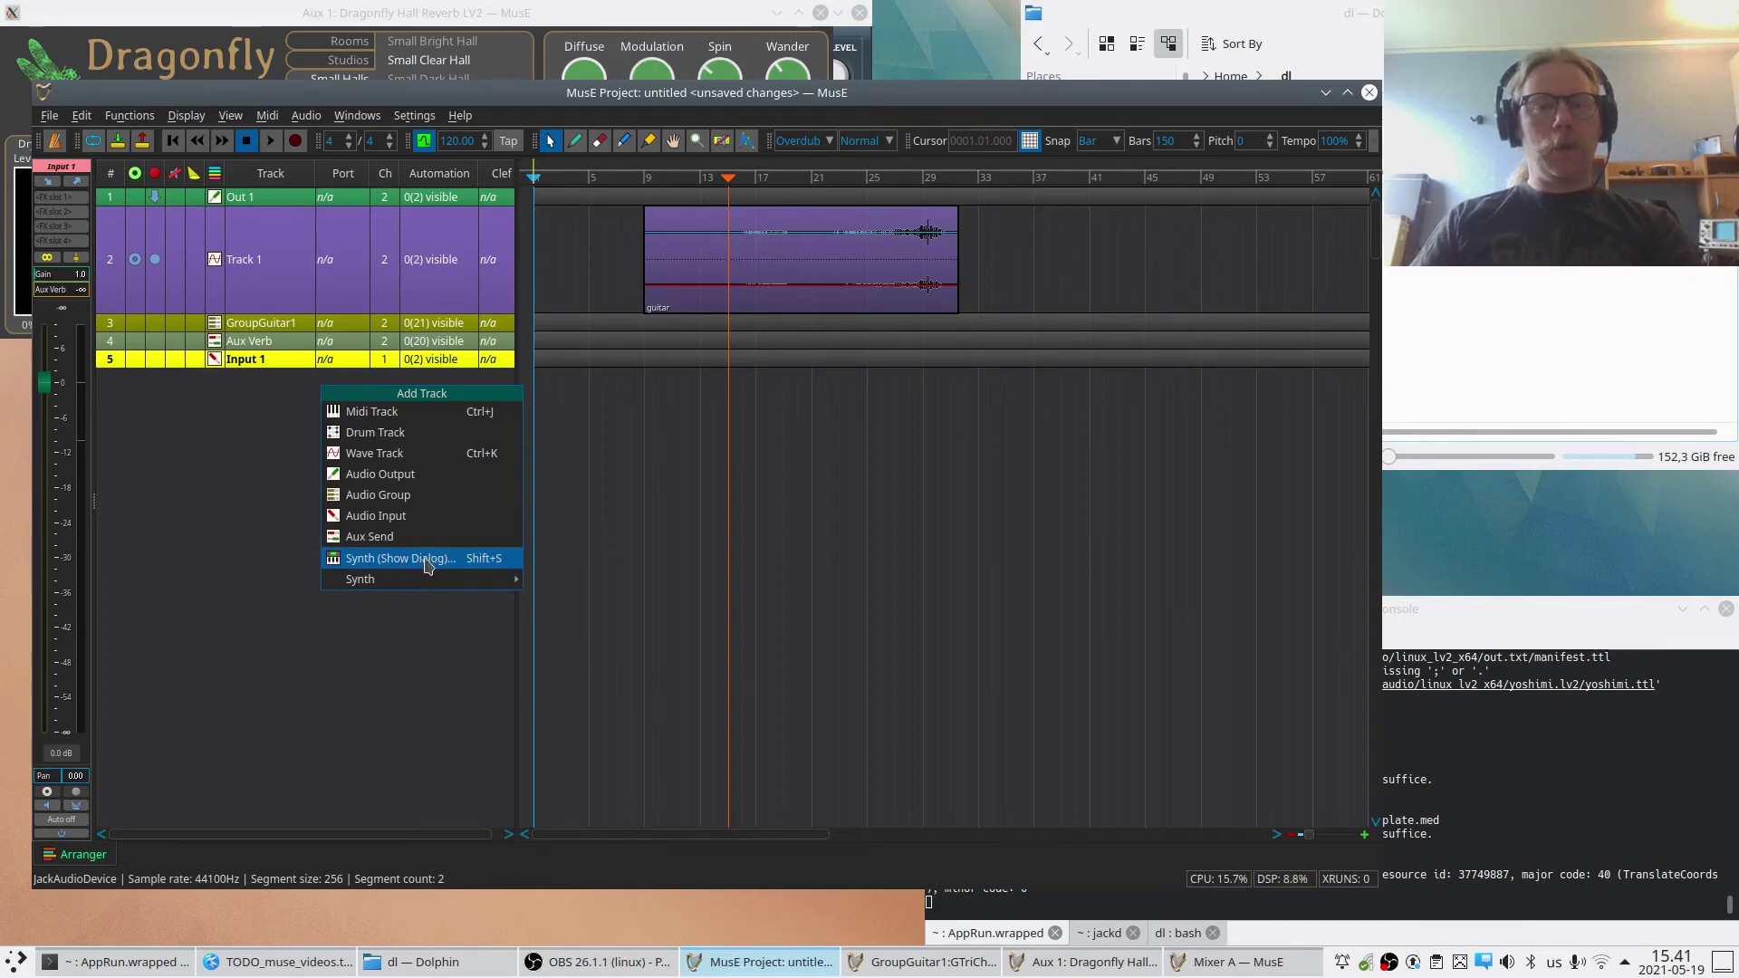
pyautogui.click(424, 564)
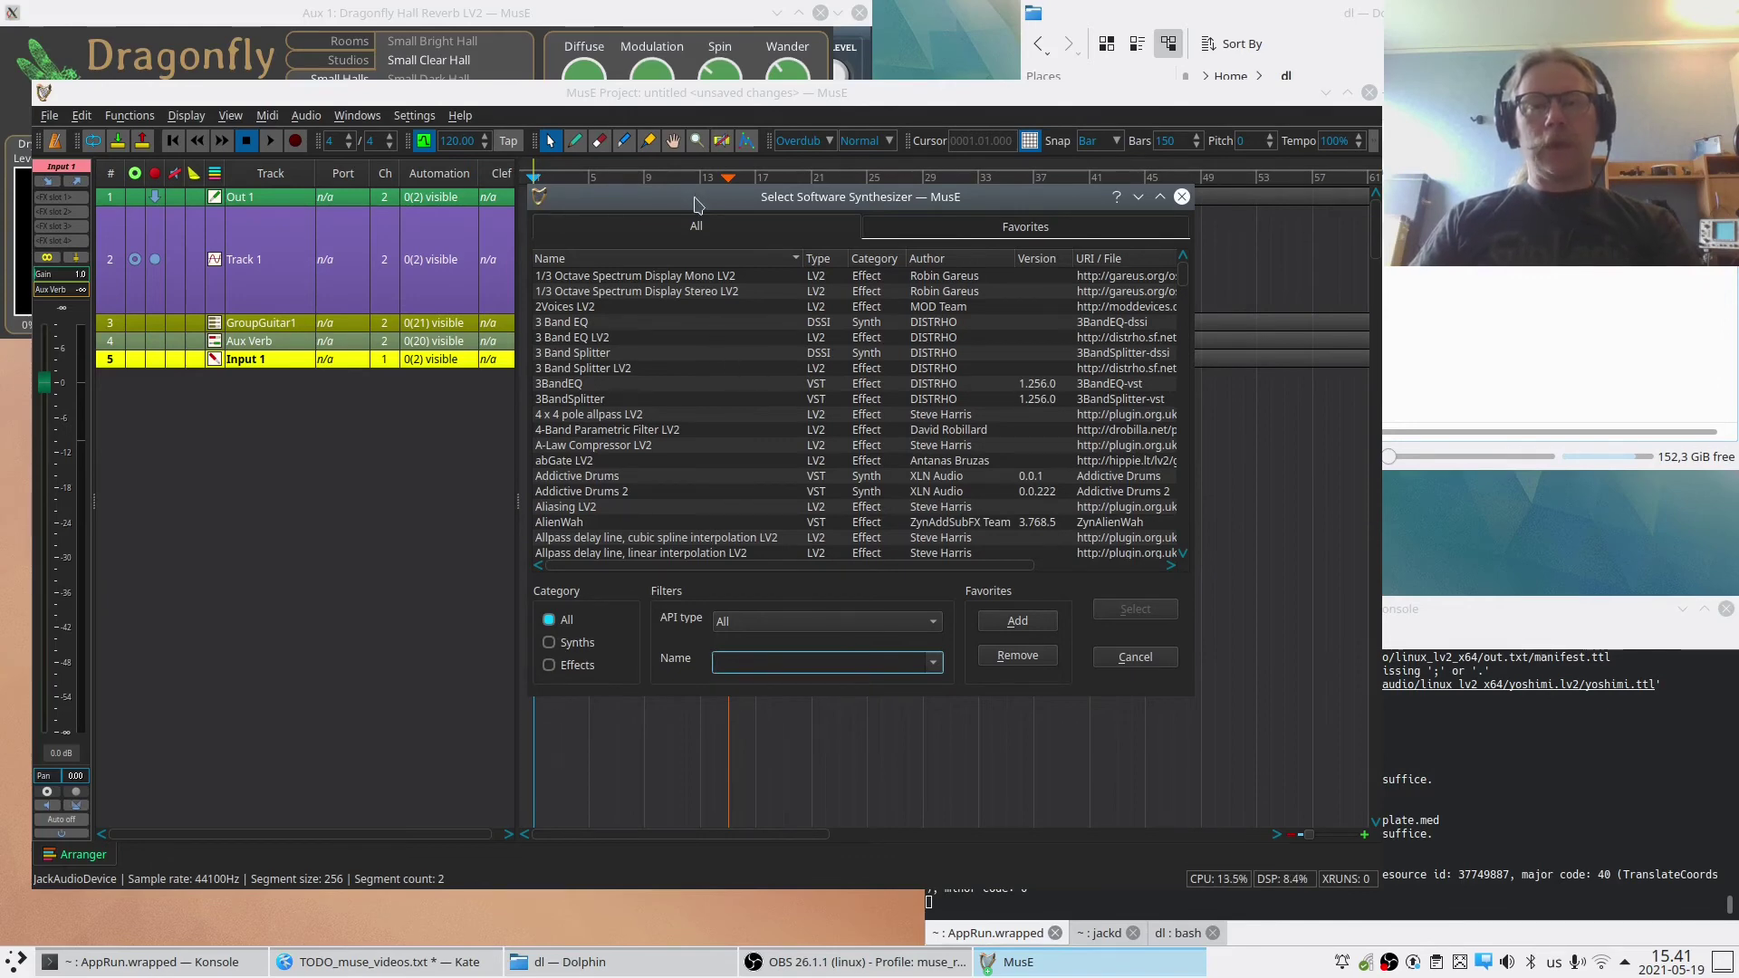
pyautogui.moveTo(694, 196); pyautogui.dragTo(616, 163)
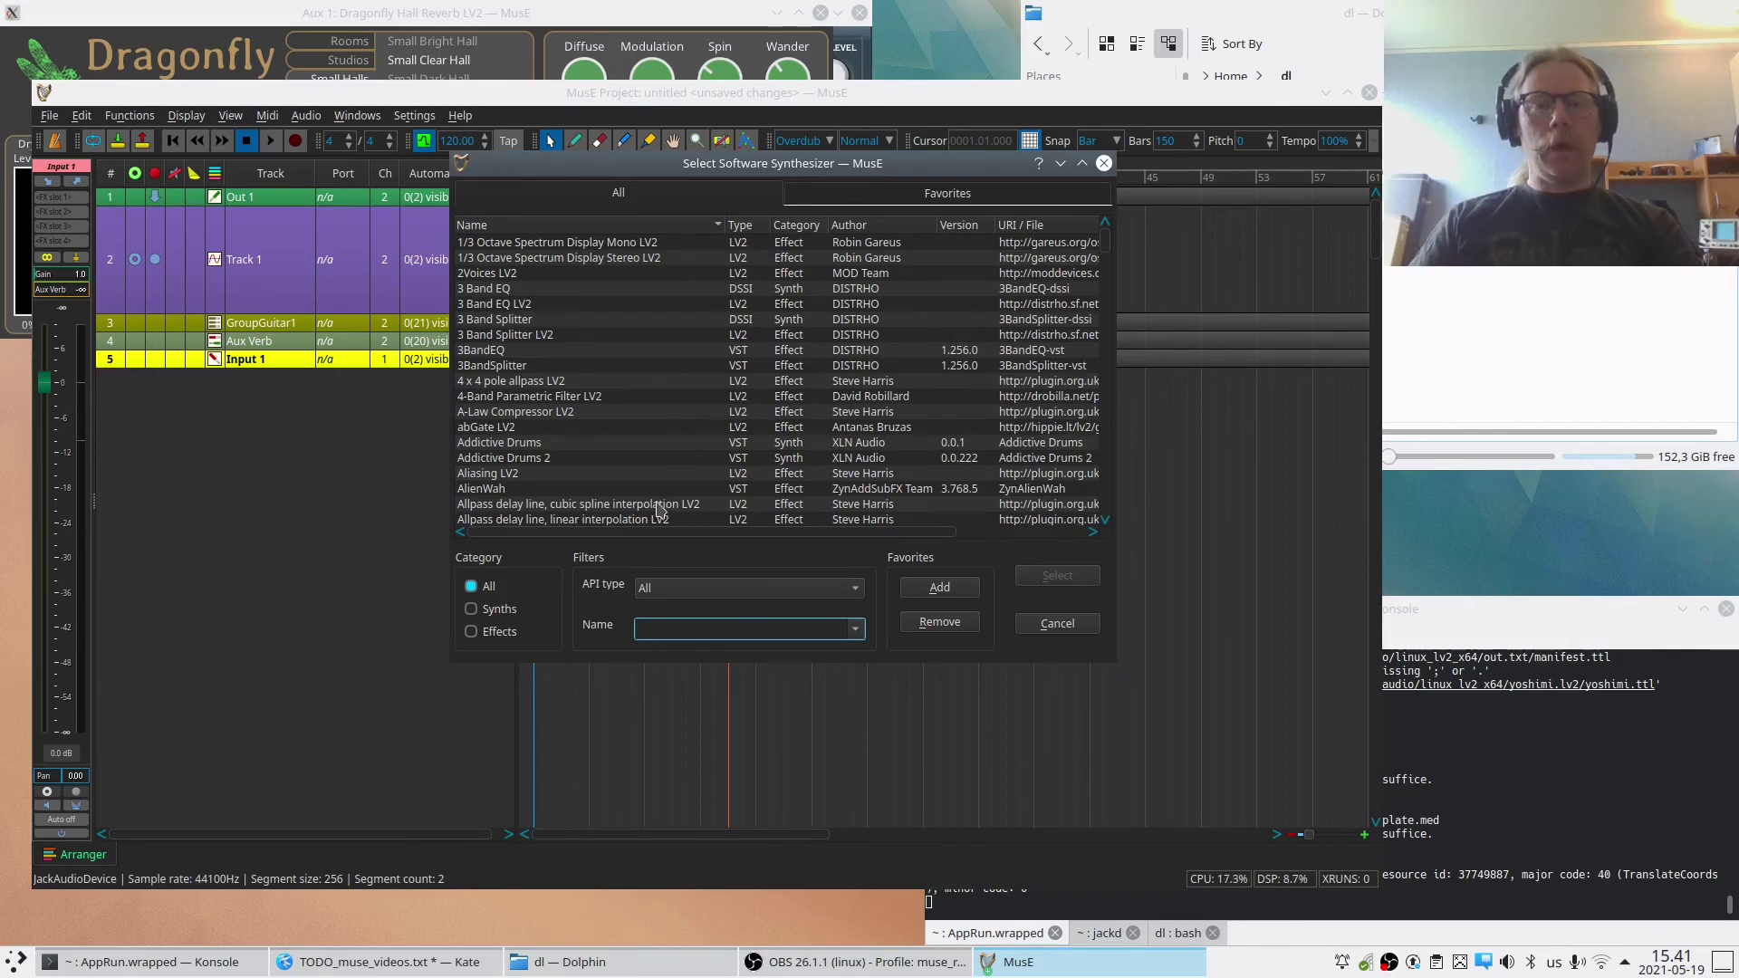
pyautogui.scroll(-1, 652, 467)
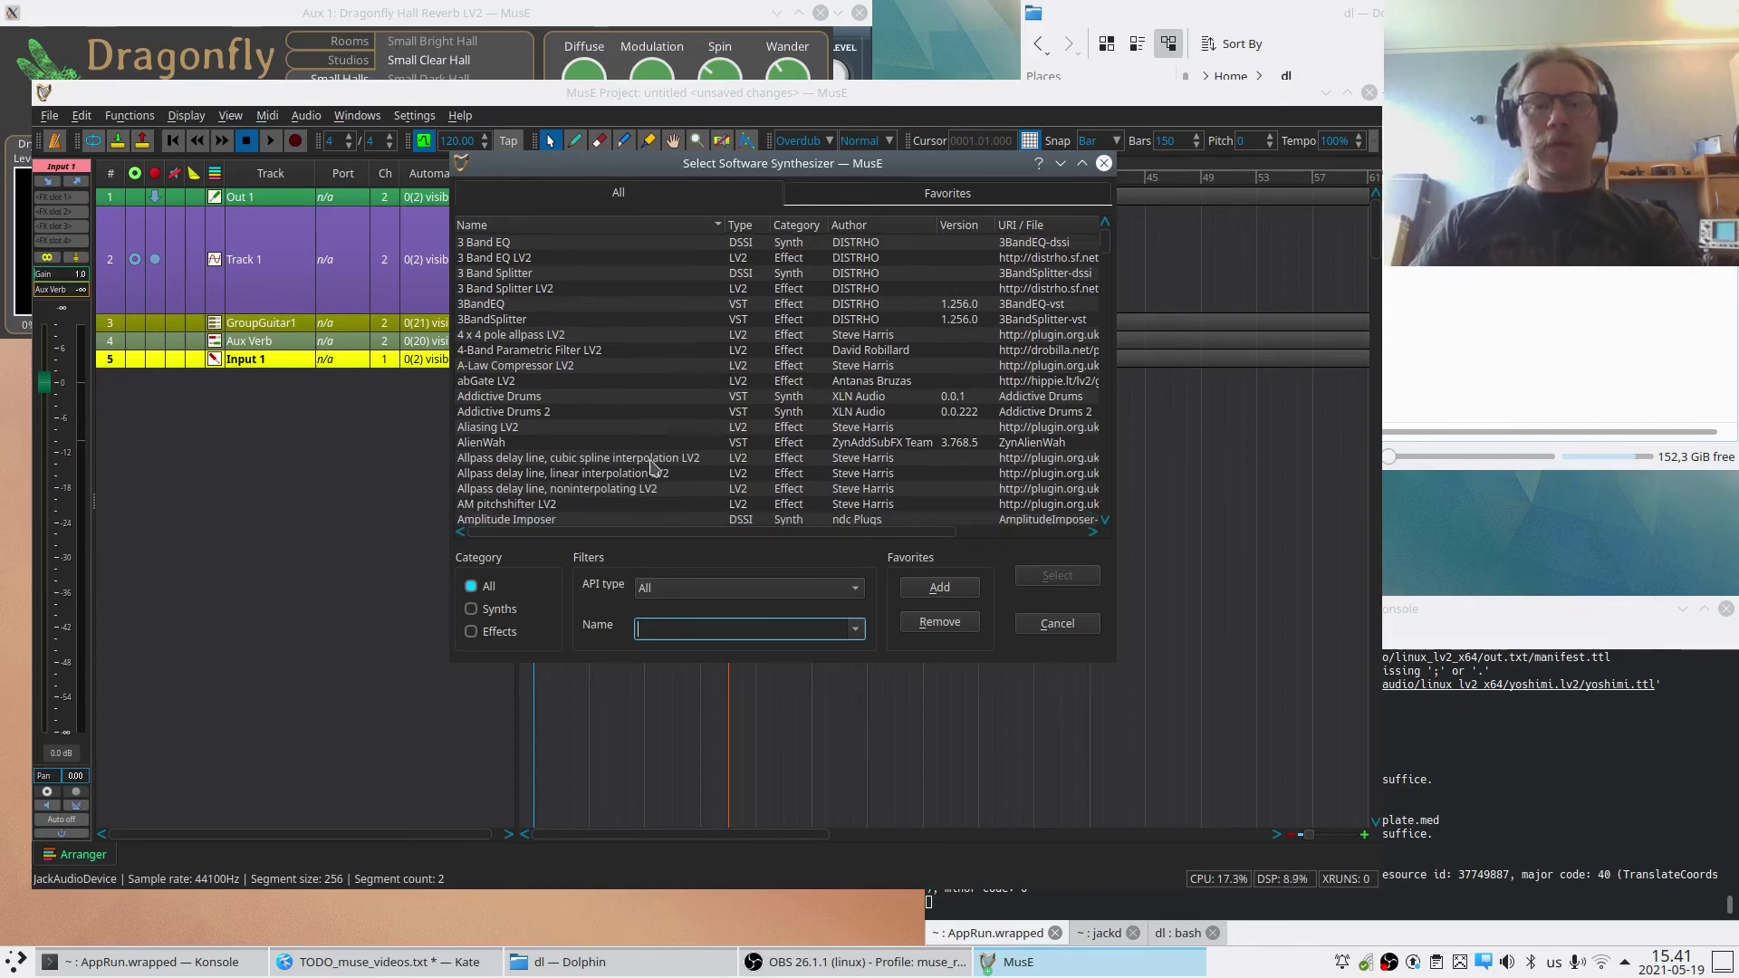
pyautogui.click(490, 612)
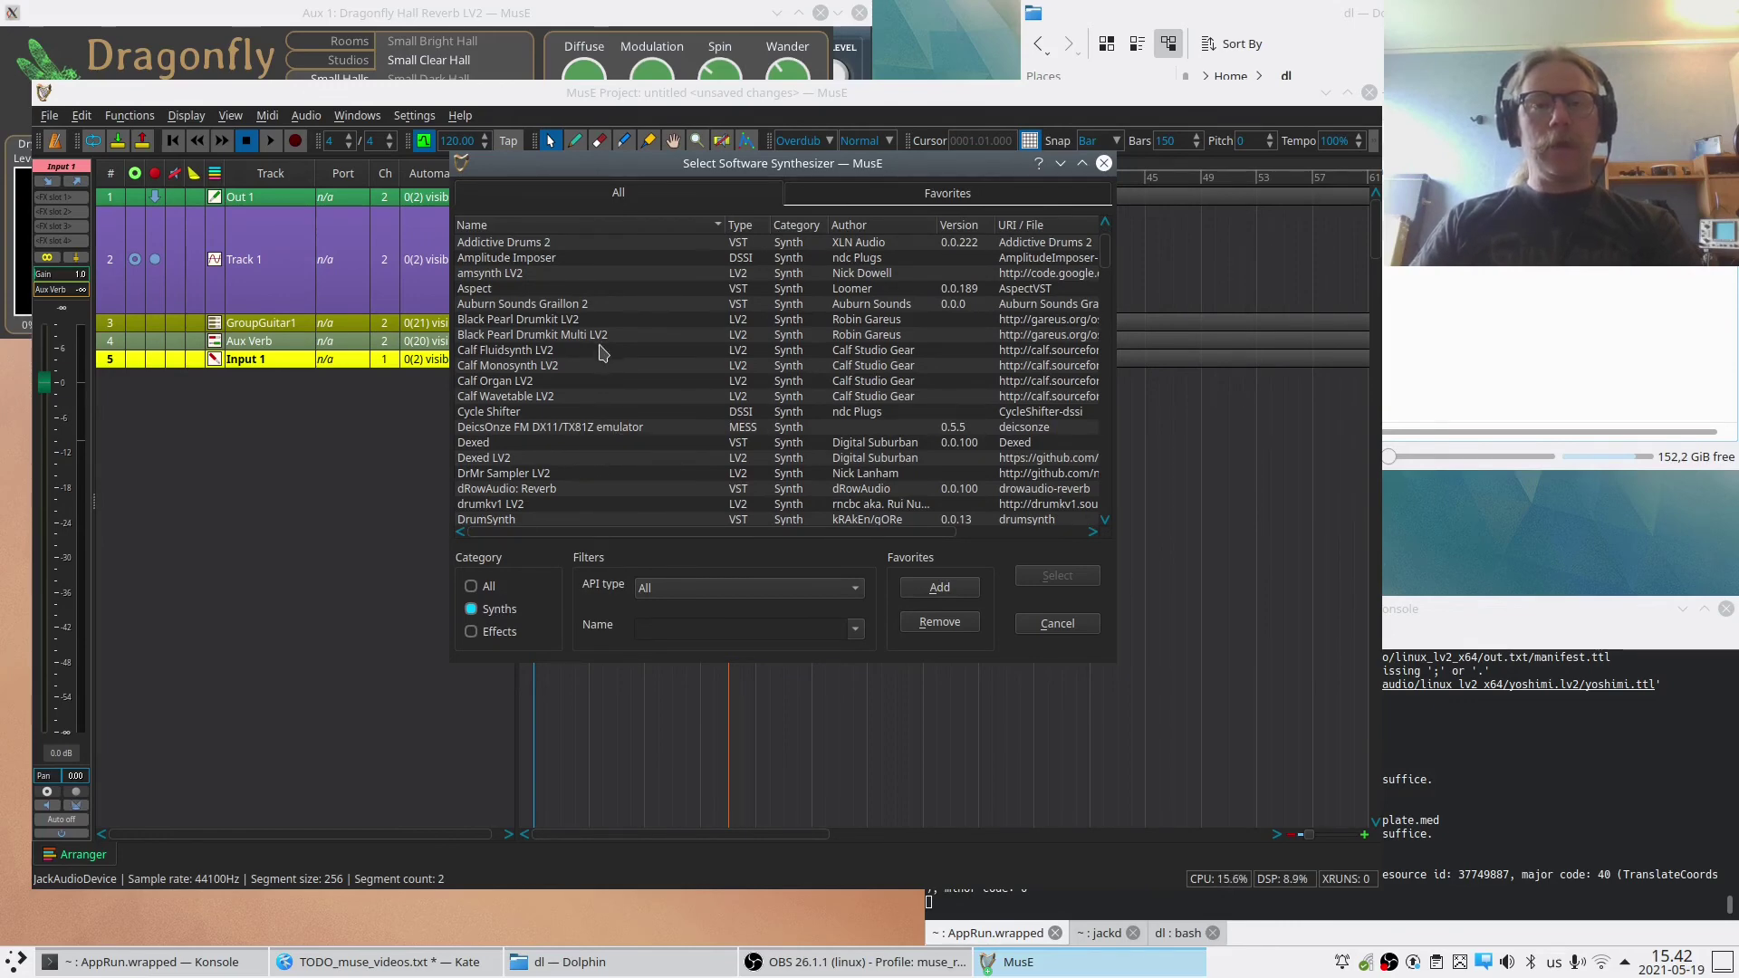
pyautogui.click(509, 383)
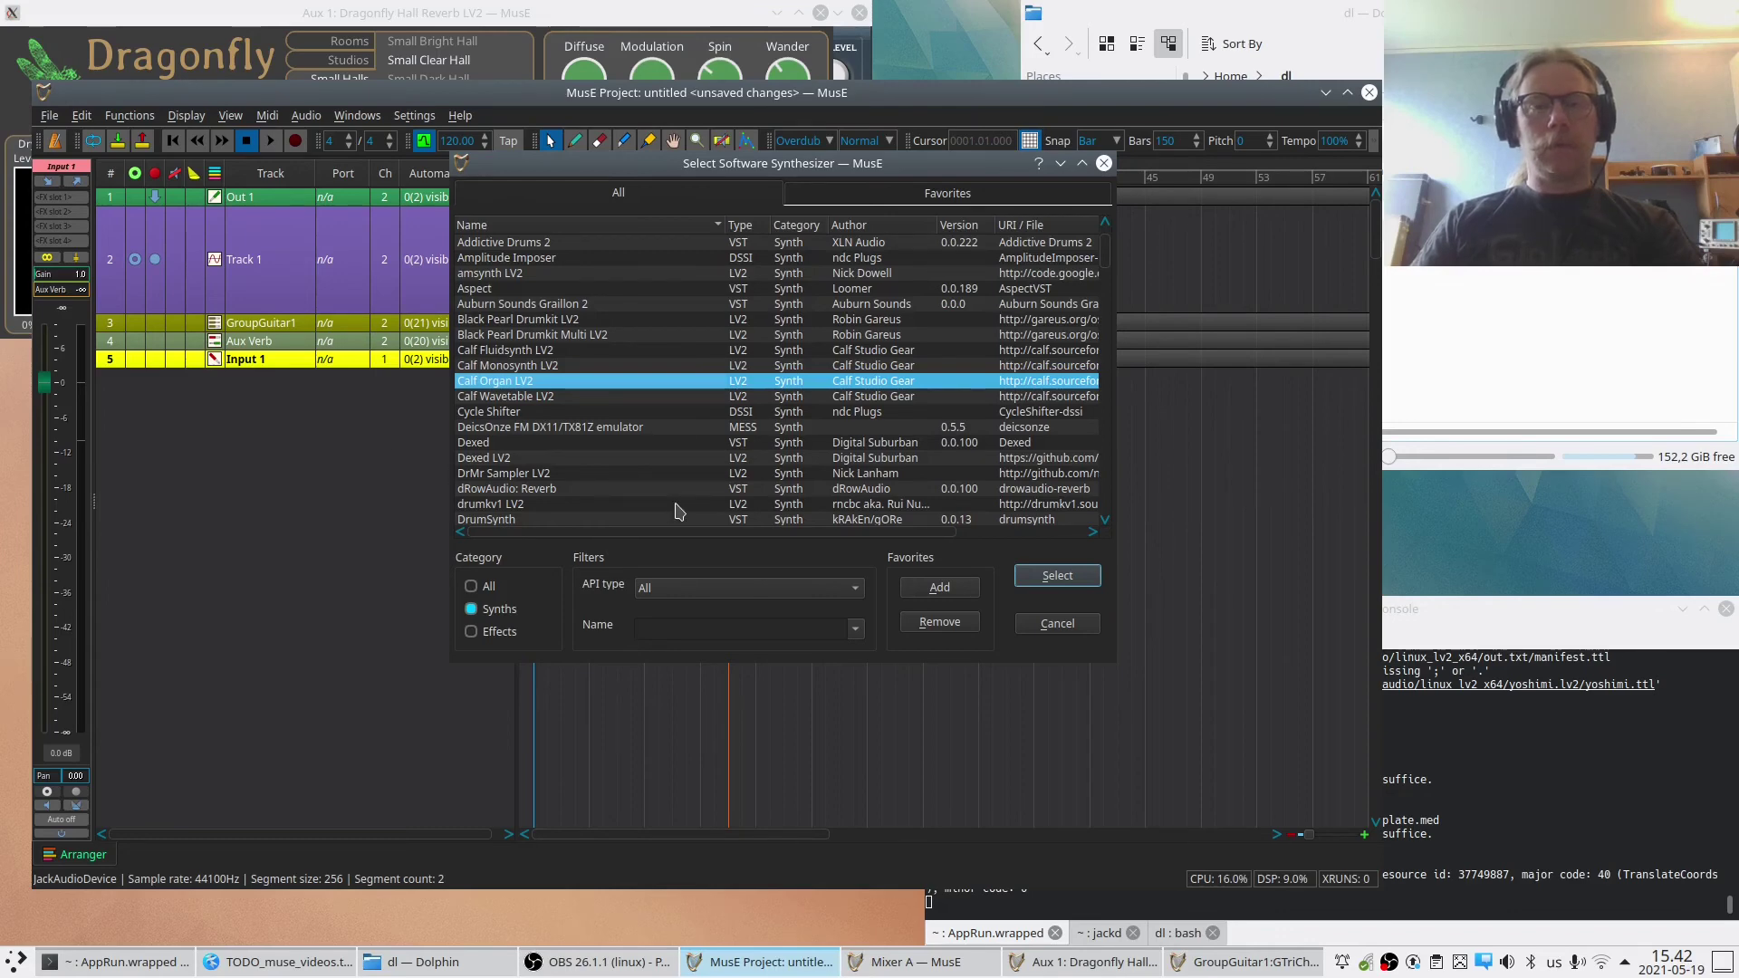
pyautogui.click(1051, 574)
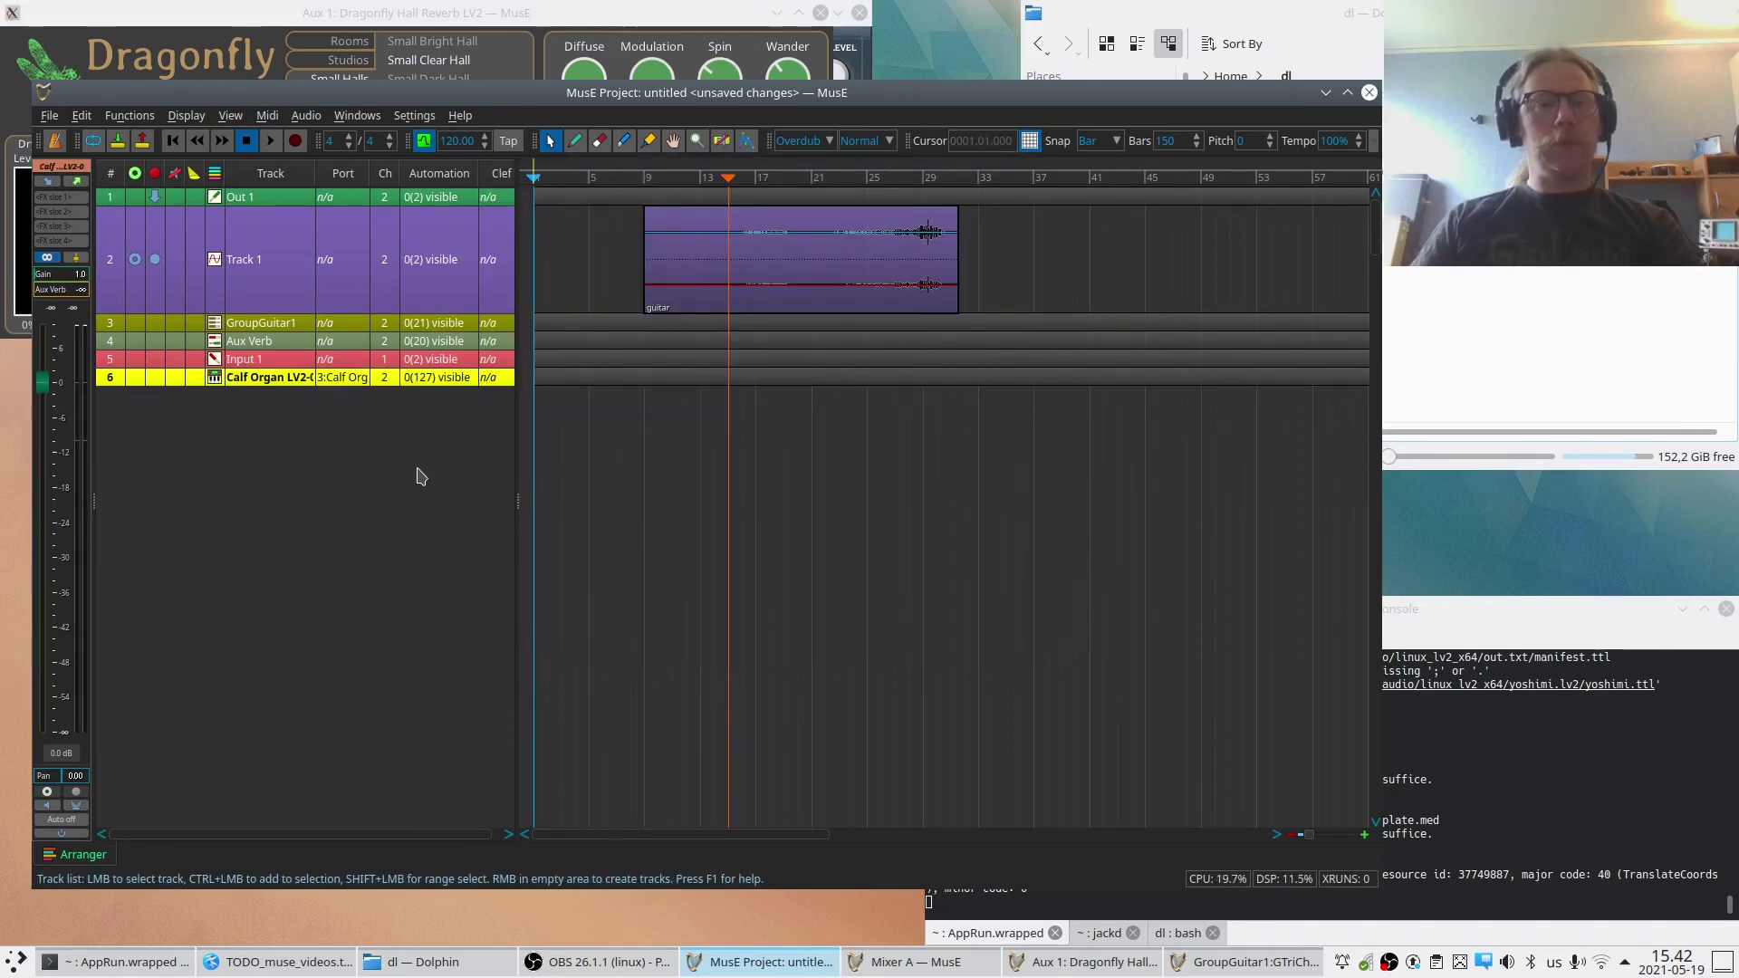
# Show the Calf Organ's plugin window, move it aside, and return to the arranger.
pyautogui.click(340, 379)
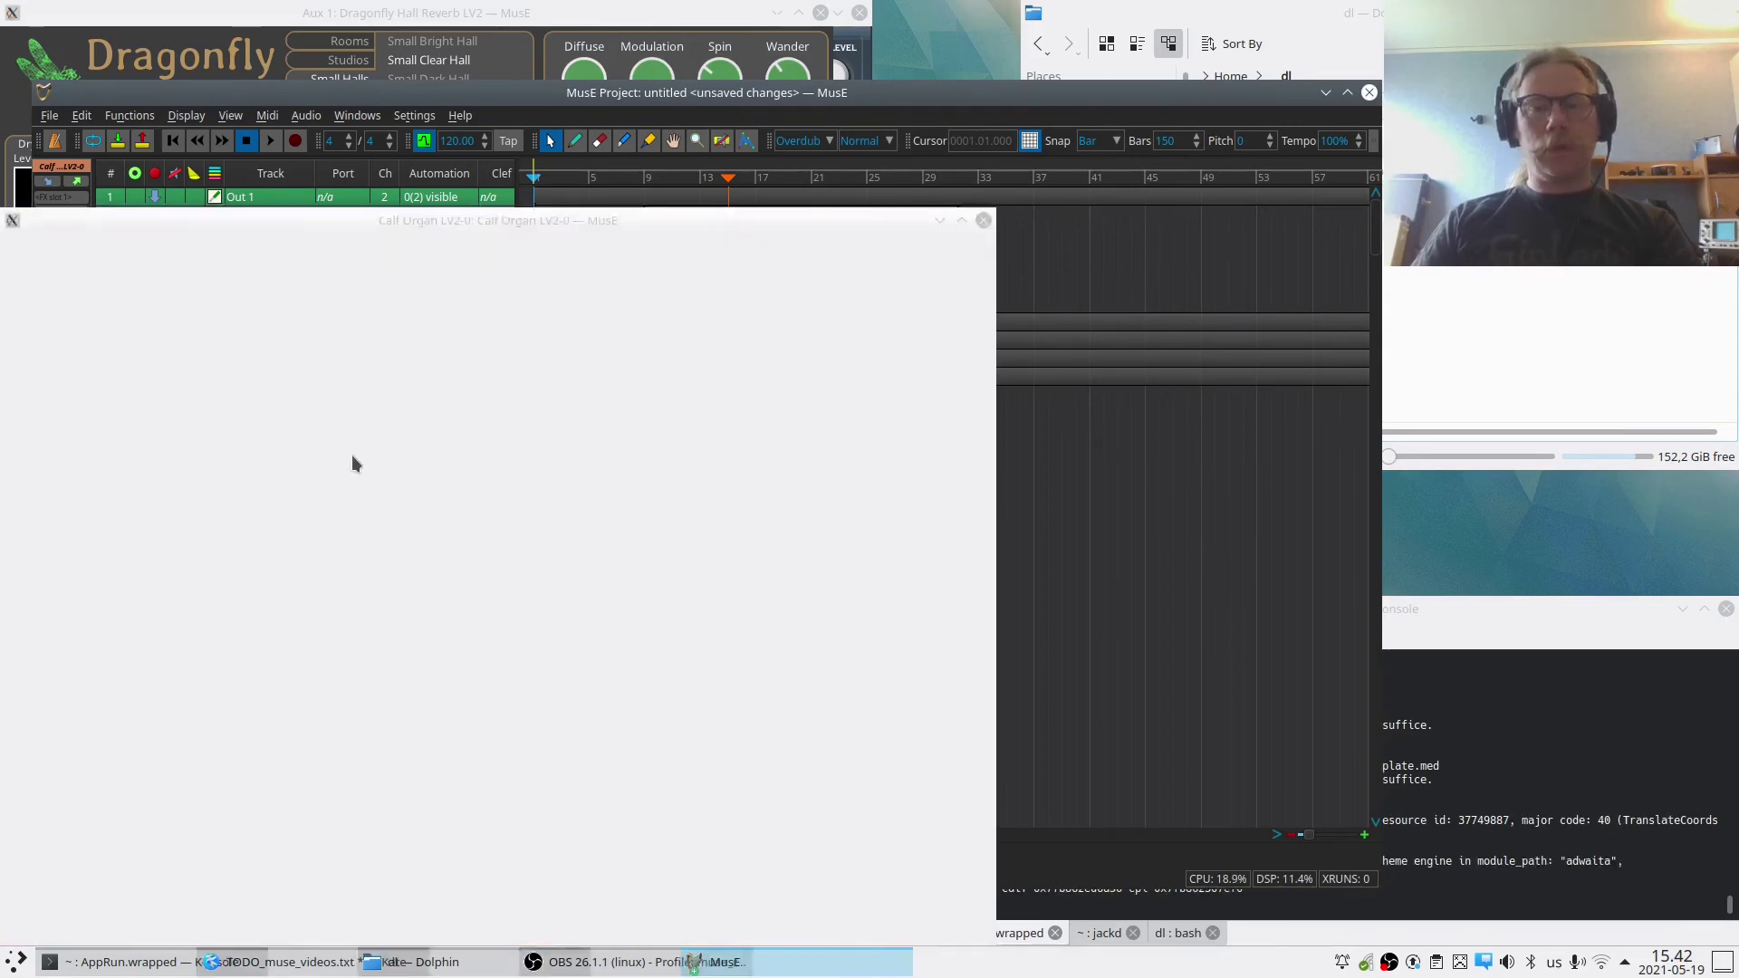
pyautogui.moveTo(422, 234); pyautogui.dragTo(933, 90)
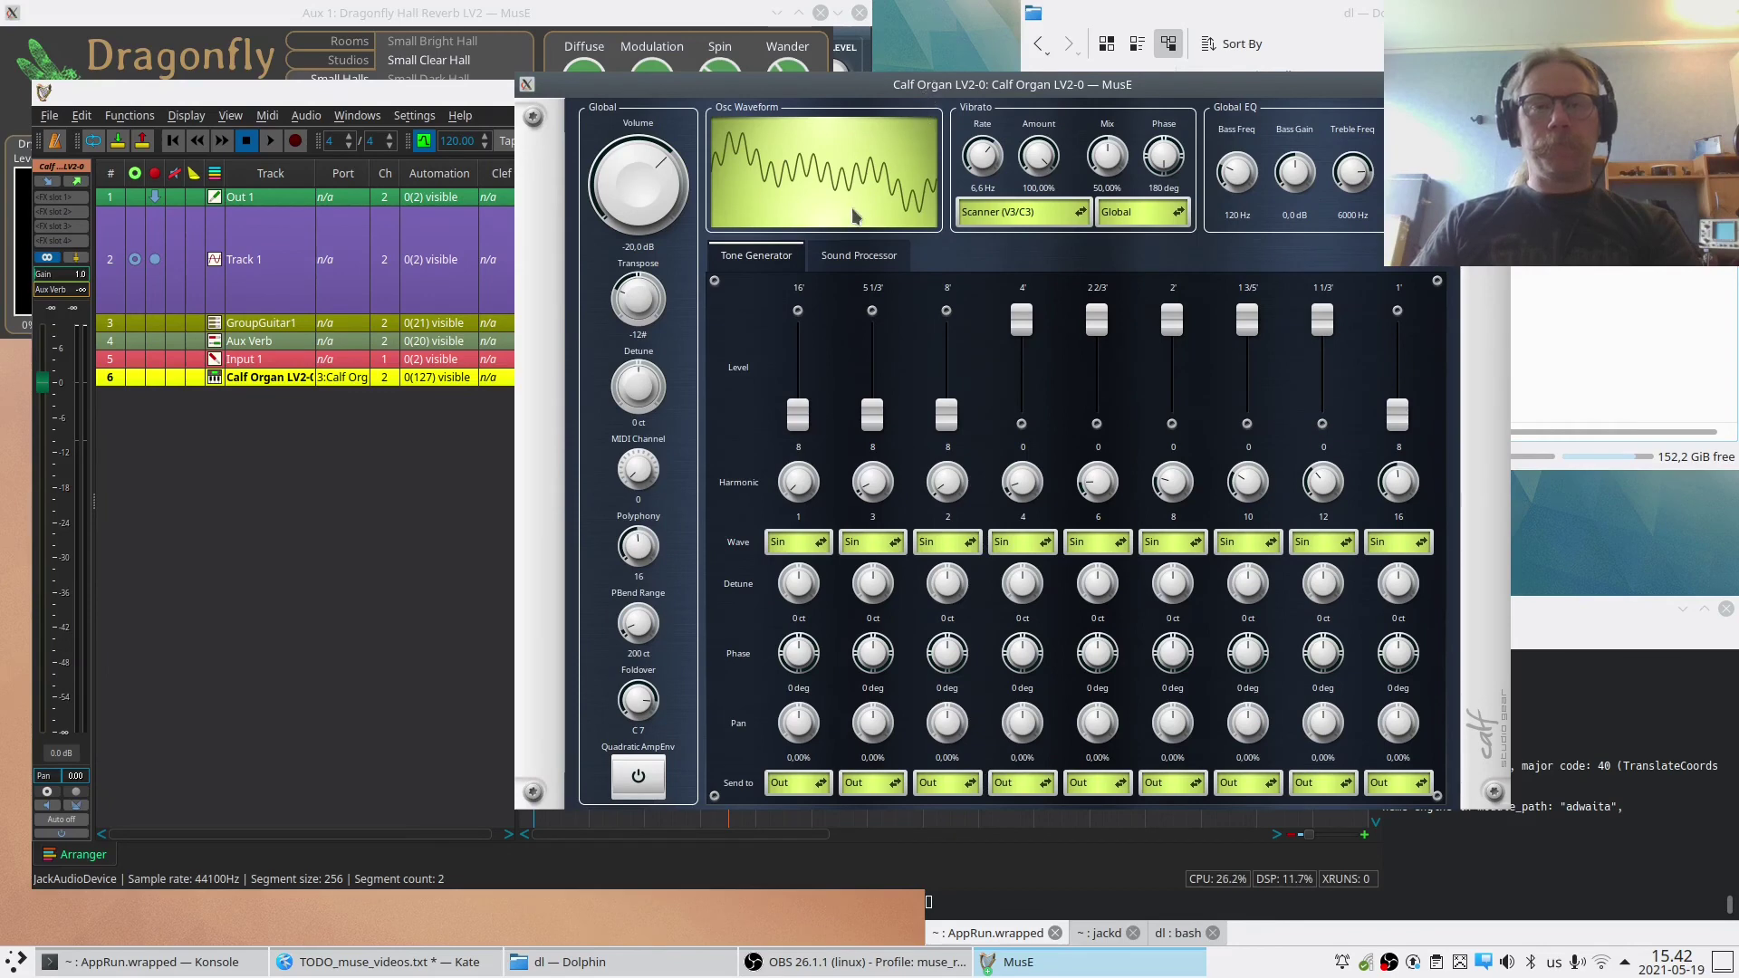
pyautogui.click(407, 496)
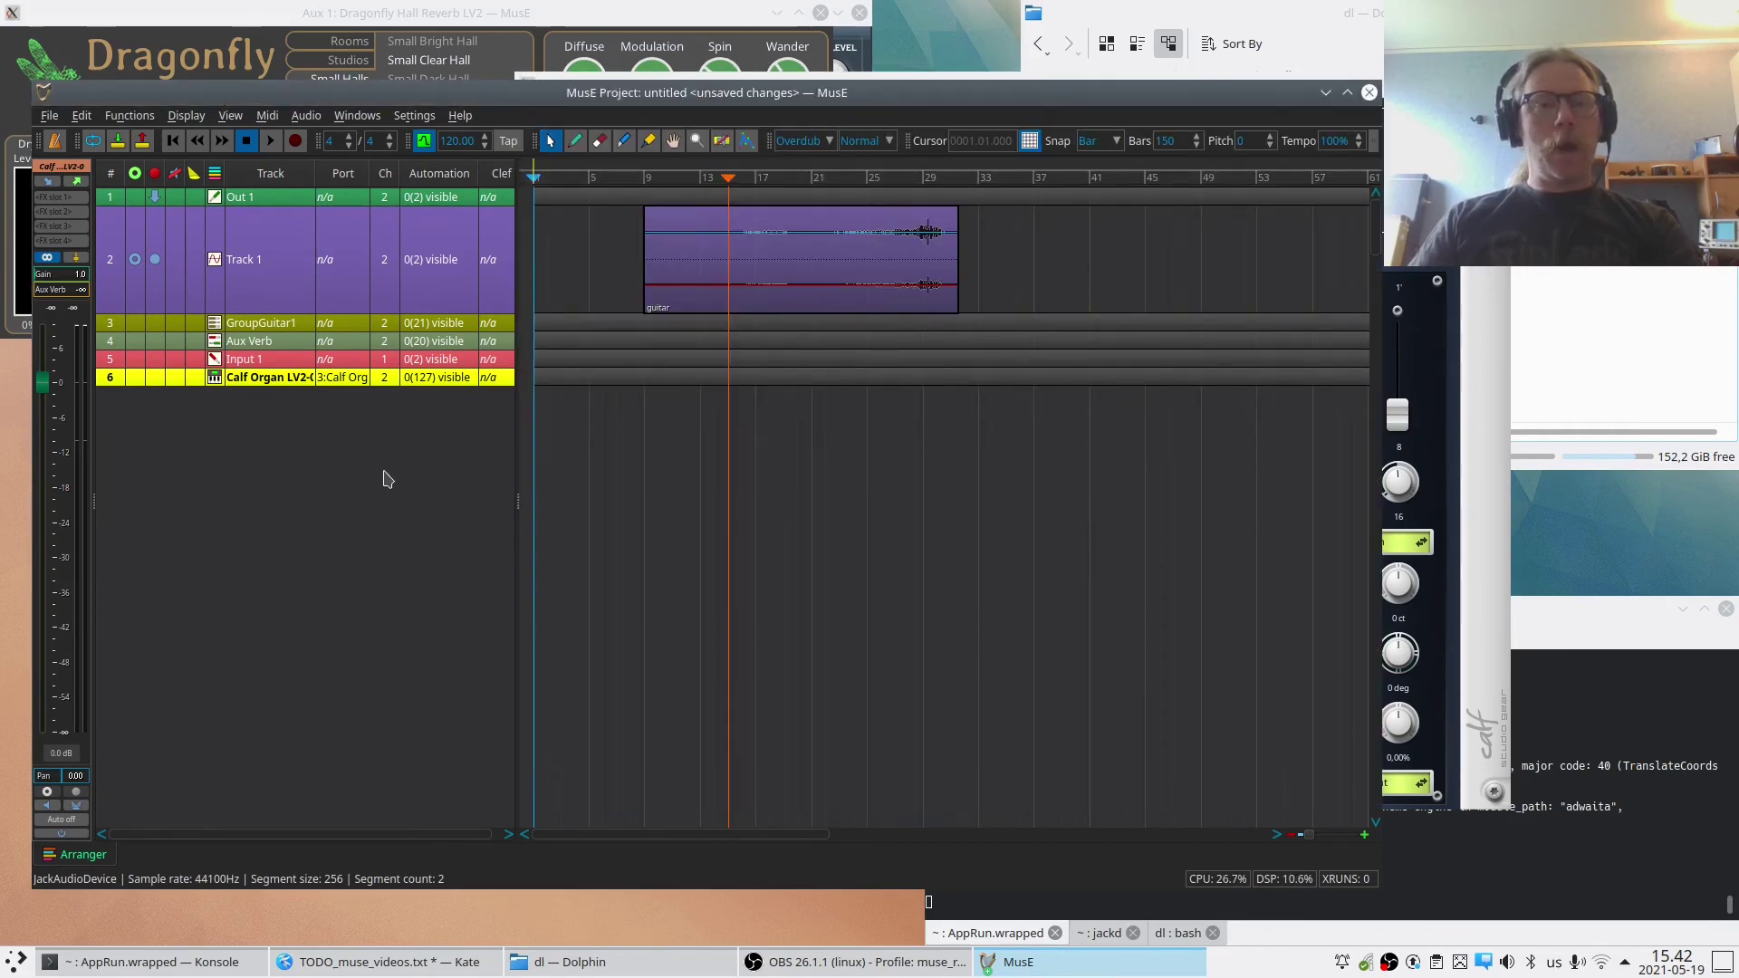
# Add MIDI Track 2 routed to Calf Organ LV2 and draw a part from bar 9 to 17.
pyautogui.rightClick(253, 417)
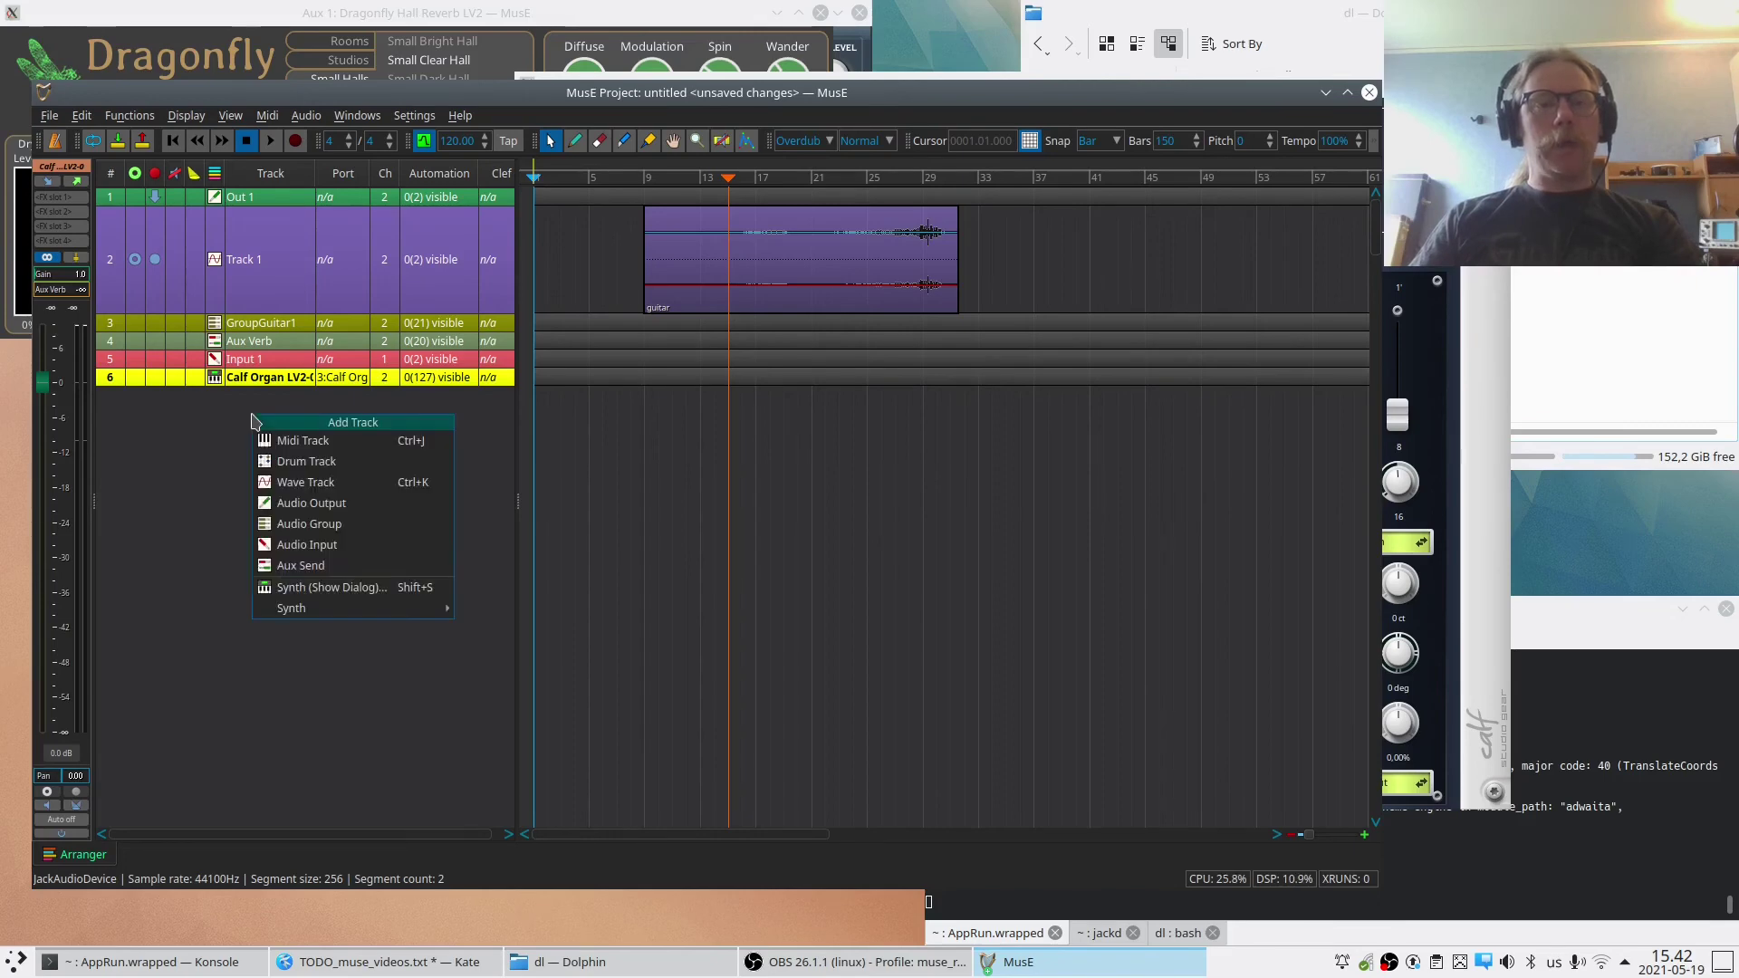
pyautogui.click(325, 443)
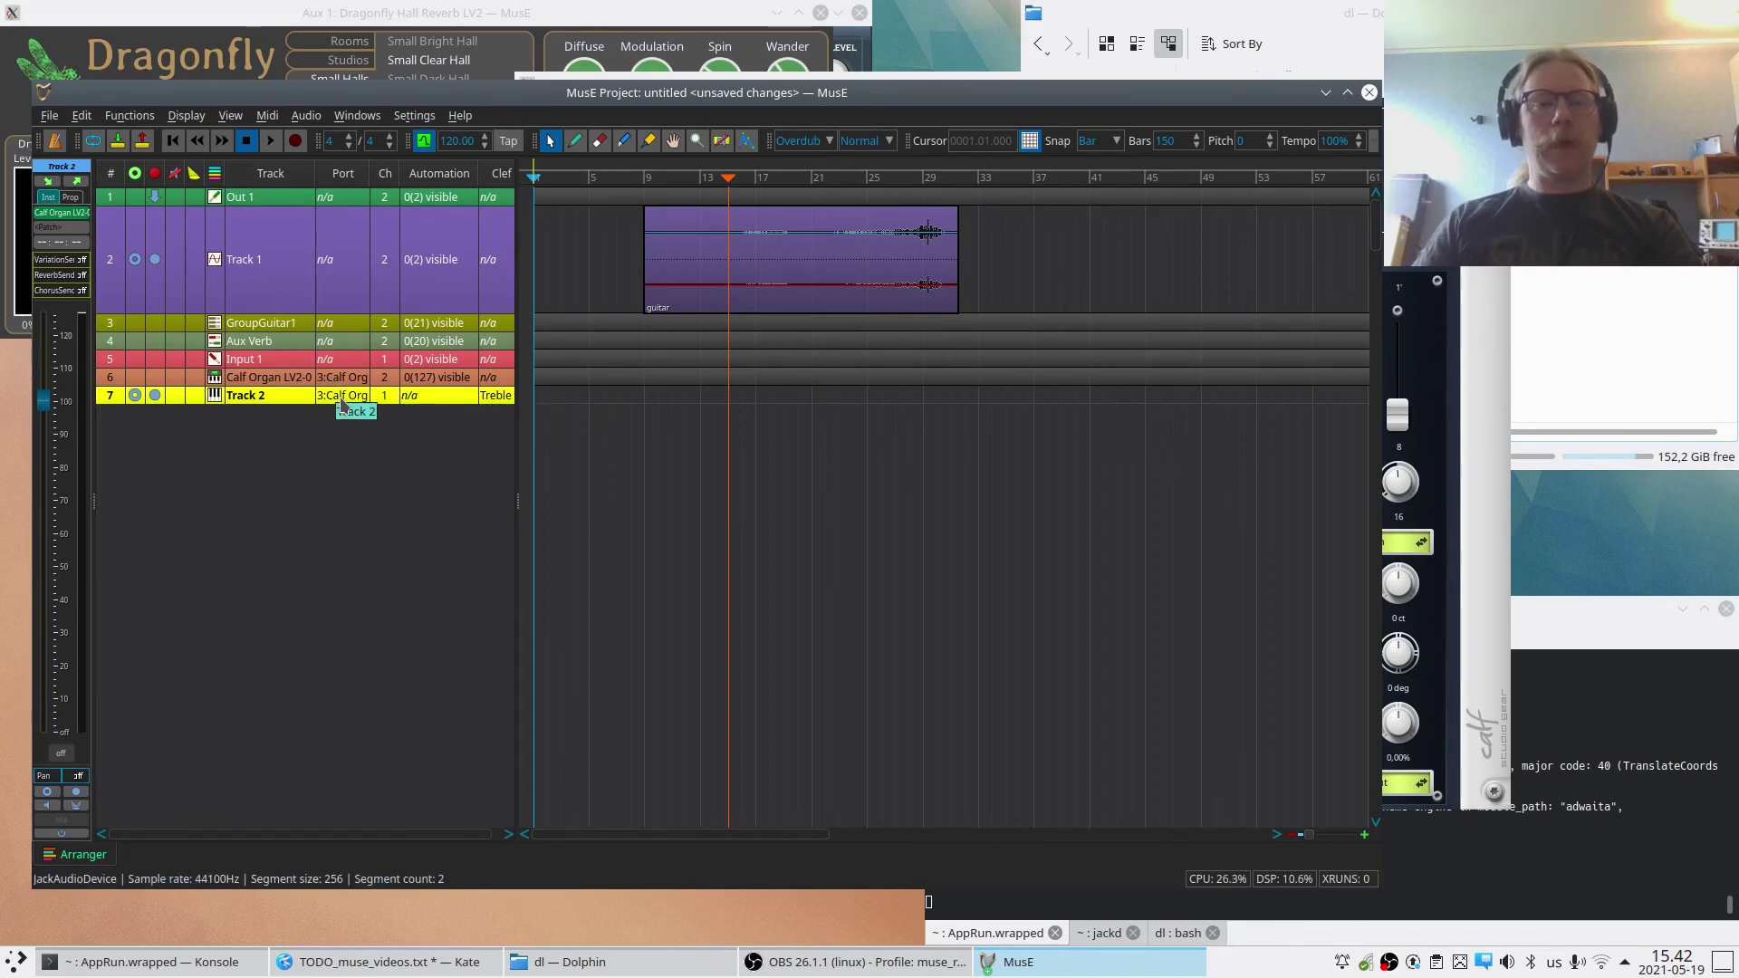
pyautogui.click(342, 399)
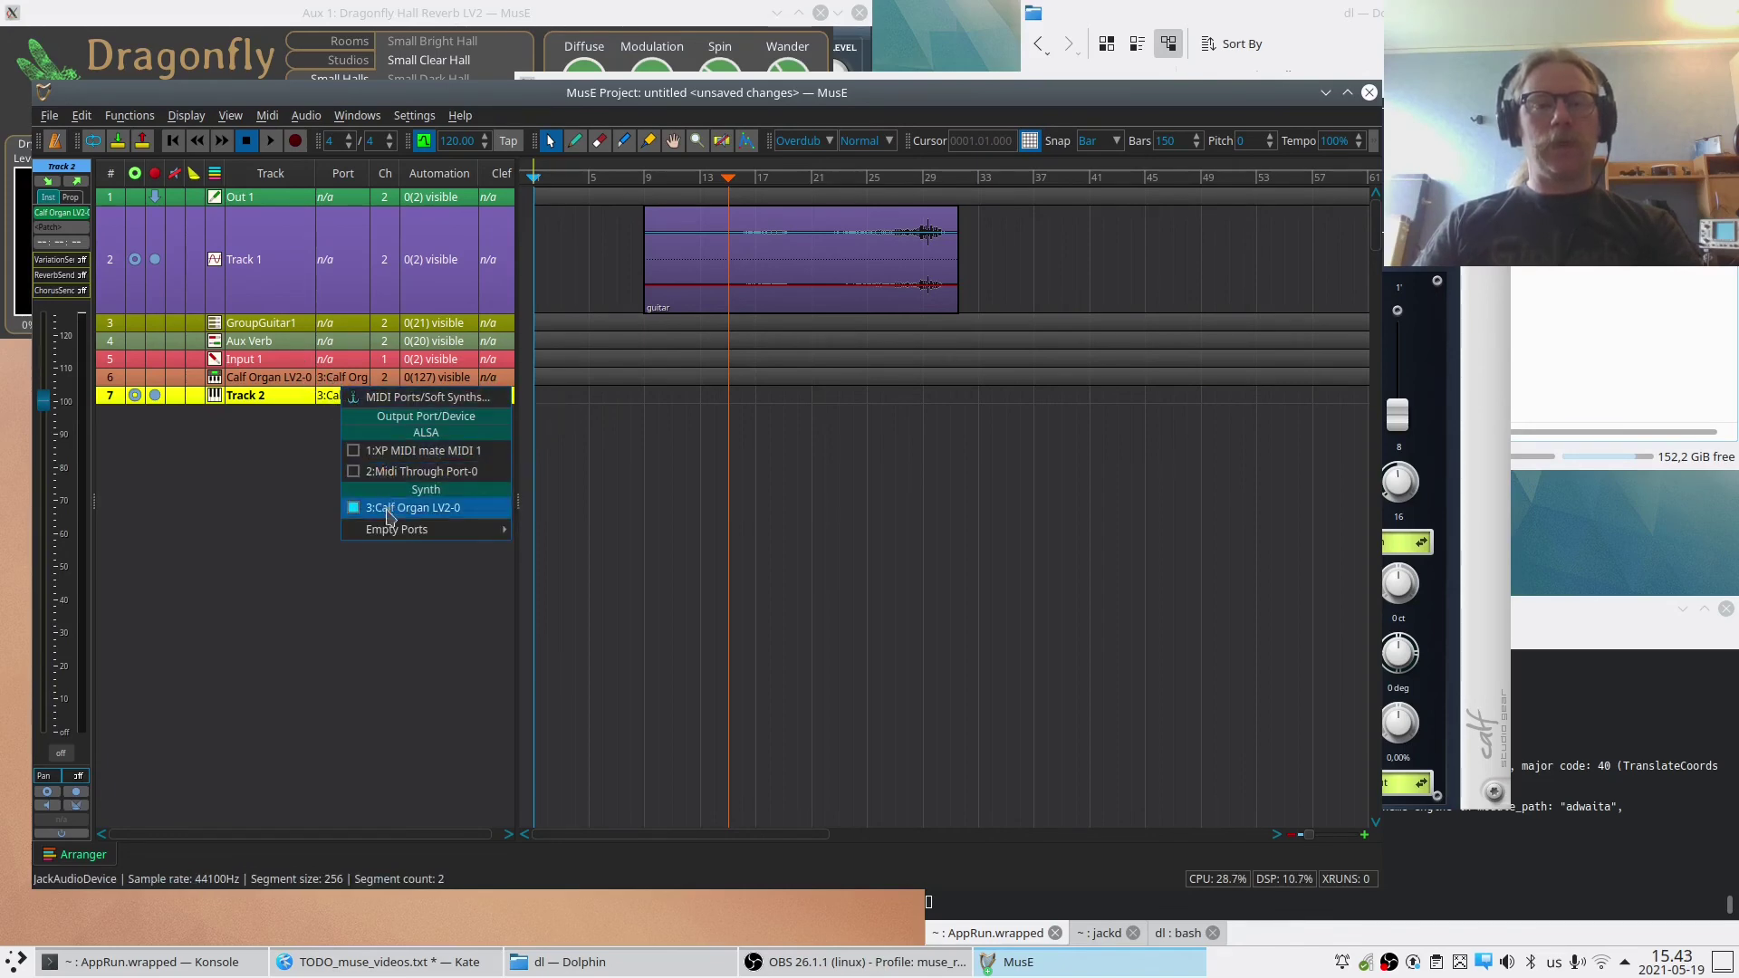
pyautogui.click(317, 448)
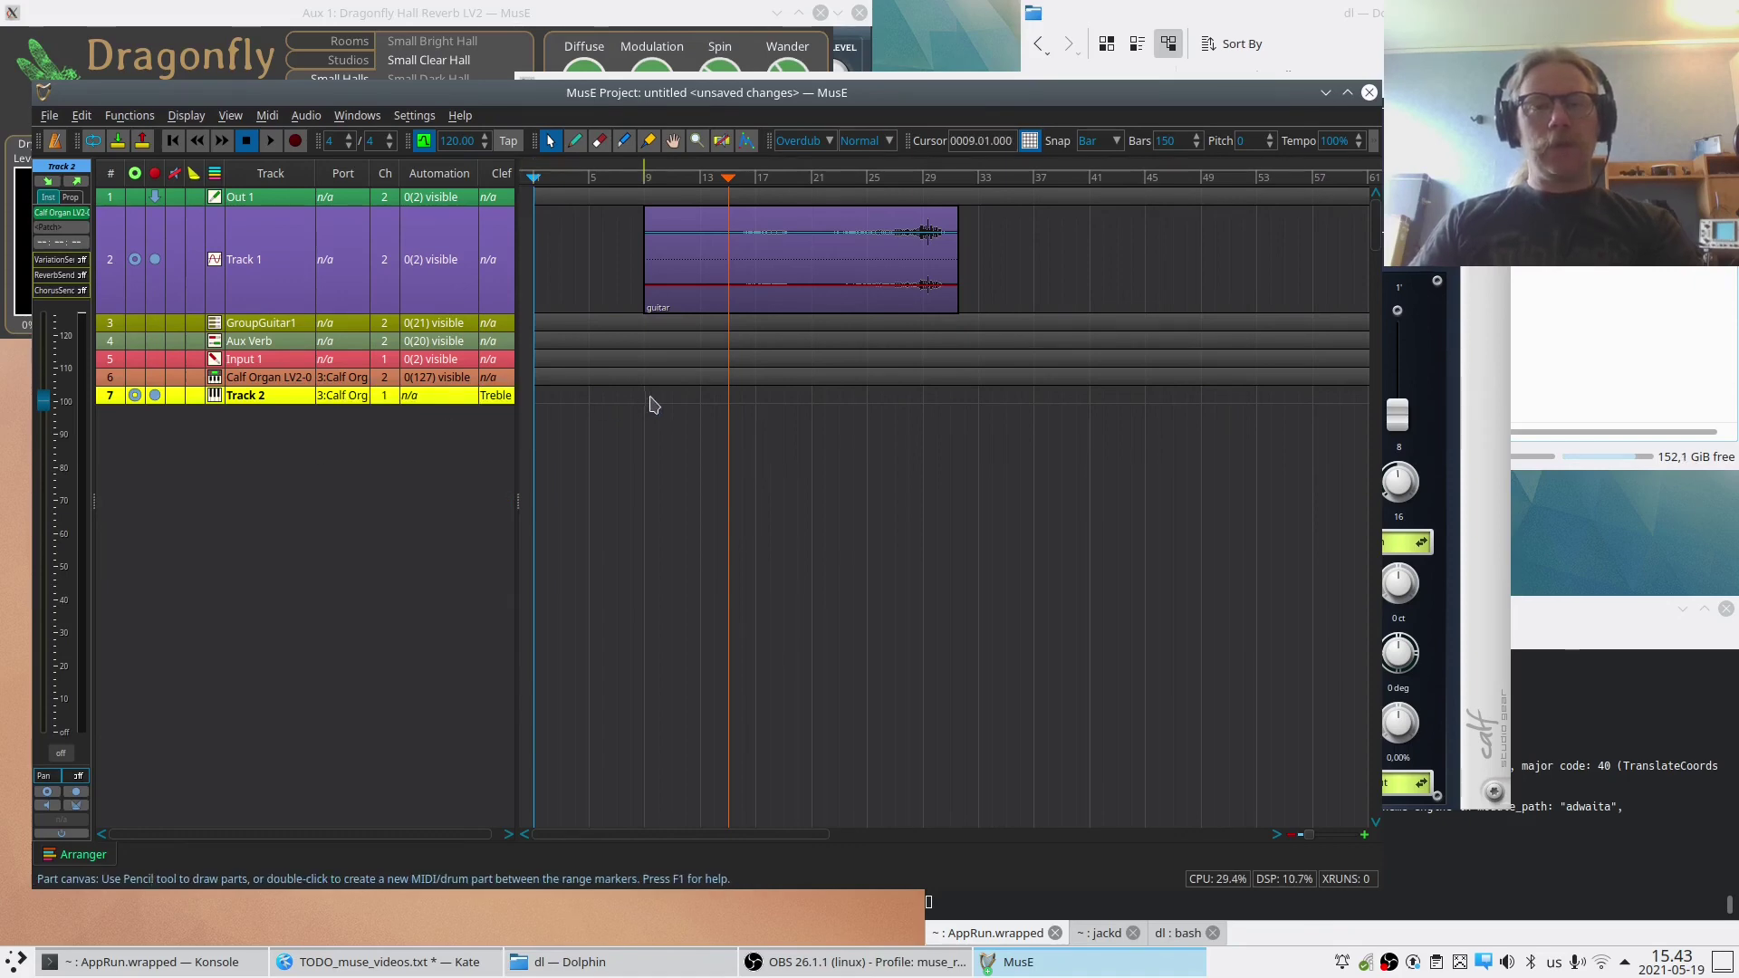
pyautogui.press('d')
pyautogui.moveTo(652, 388); pyautogui.dragTo(763, 395)
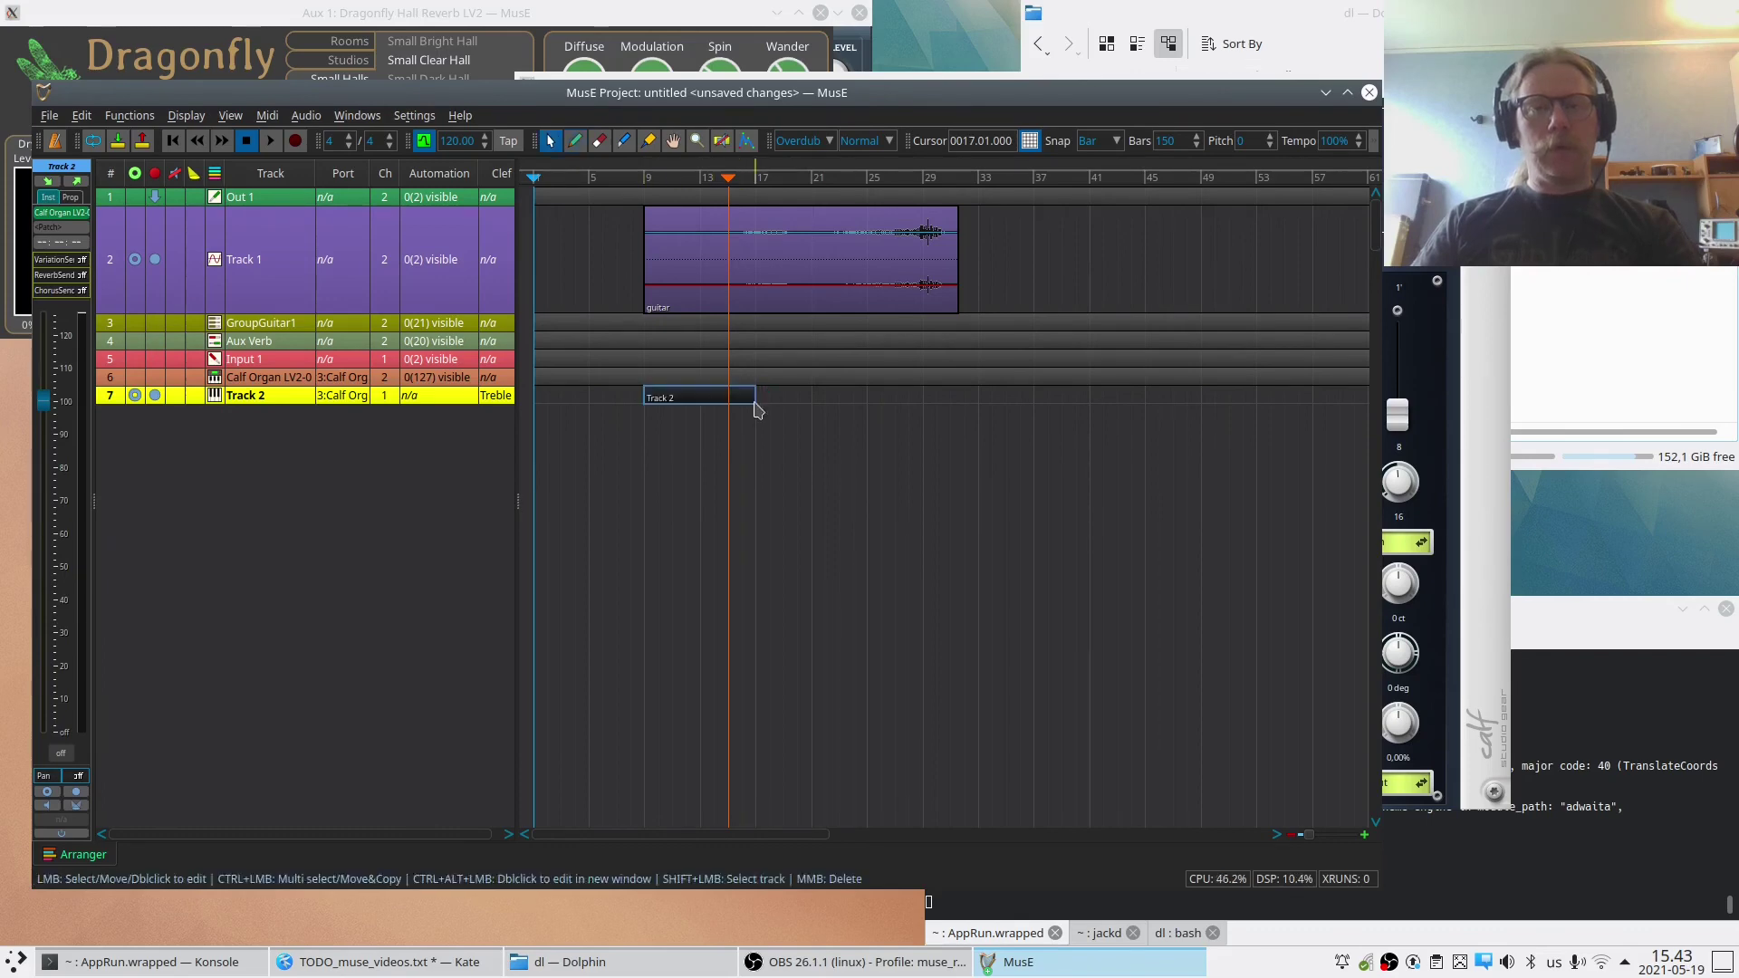
# In the Piano Roll, draw C3, D#3 and F3 notes spanning bar 10 to 11.
pyautogui.doubleClick(697, 402)
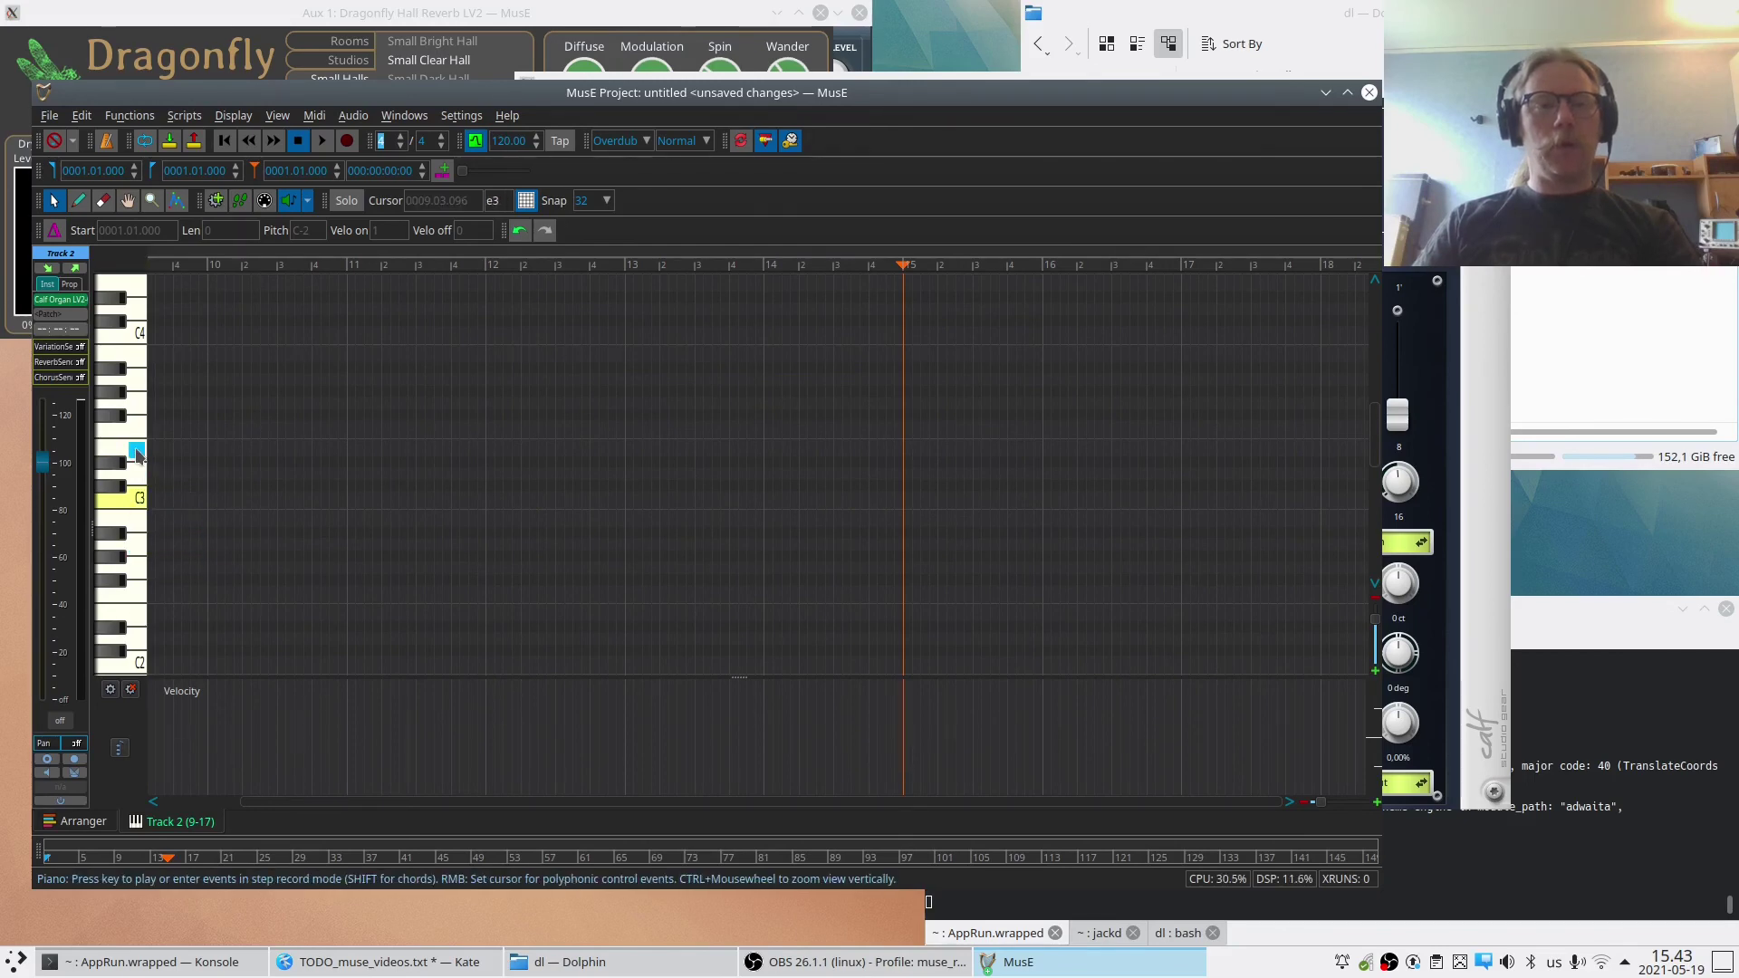
pyautogui.press('d')
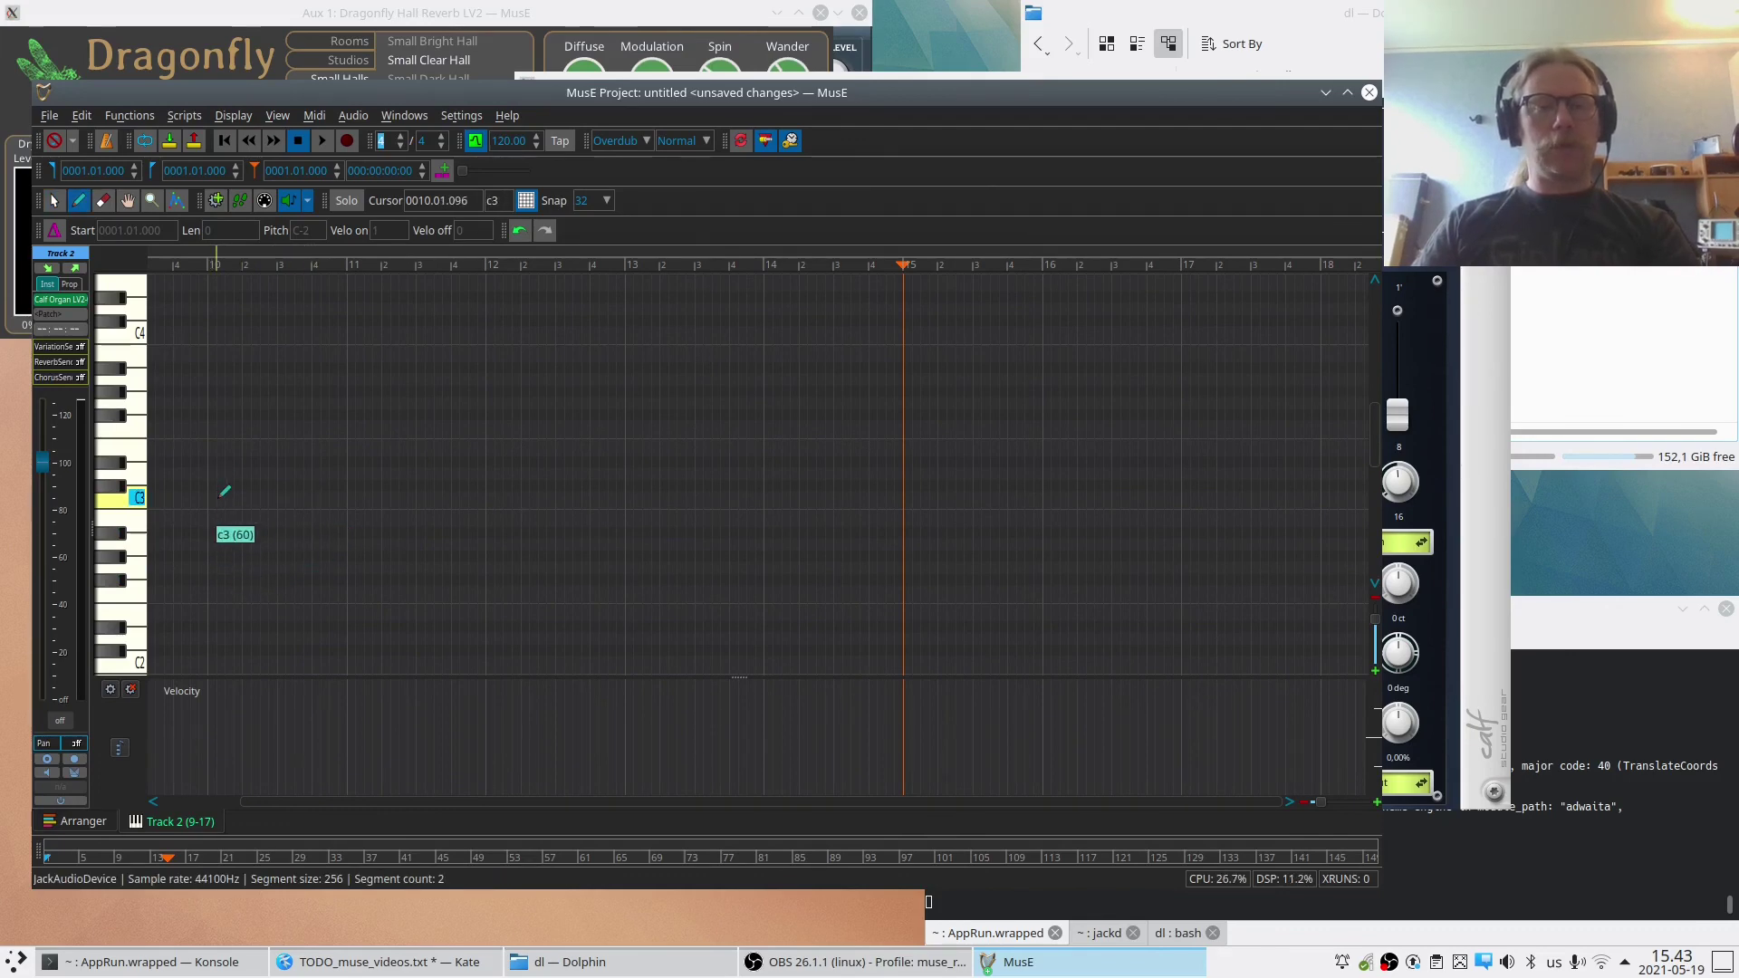
pyautogui.moveTo(220, 497); pyautogui.dragTo(348, 497)
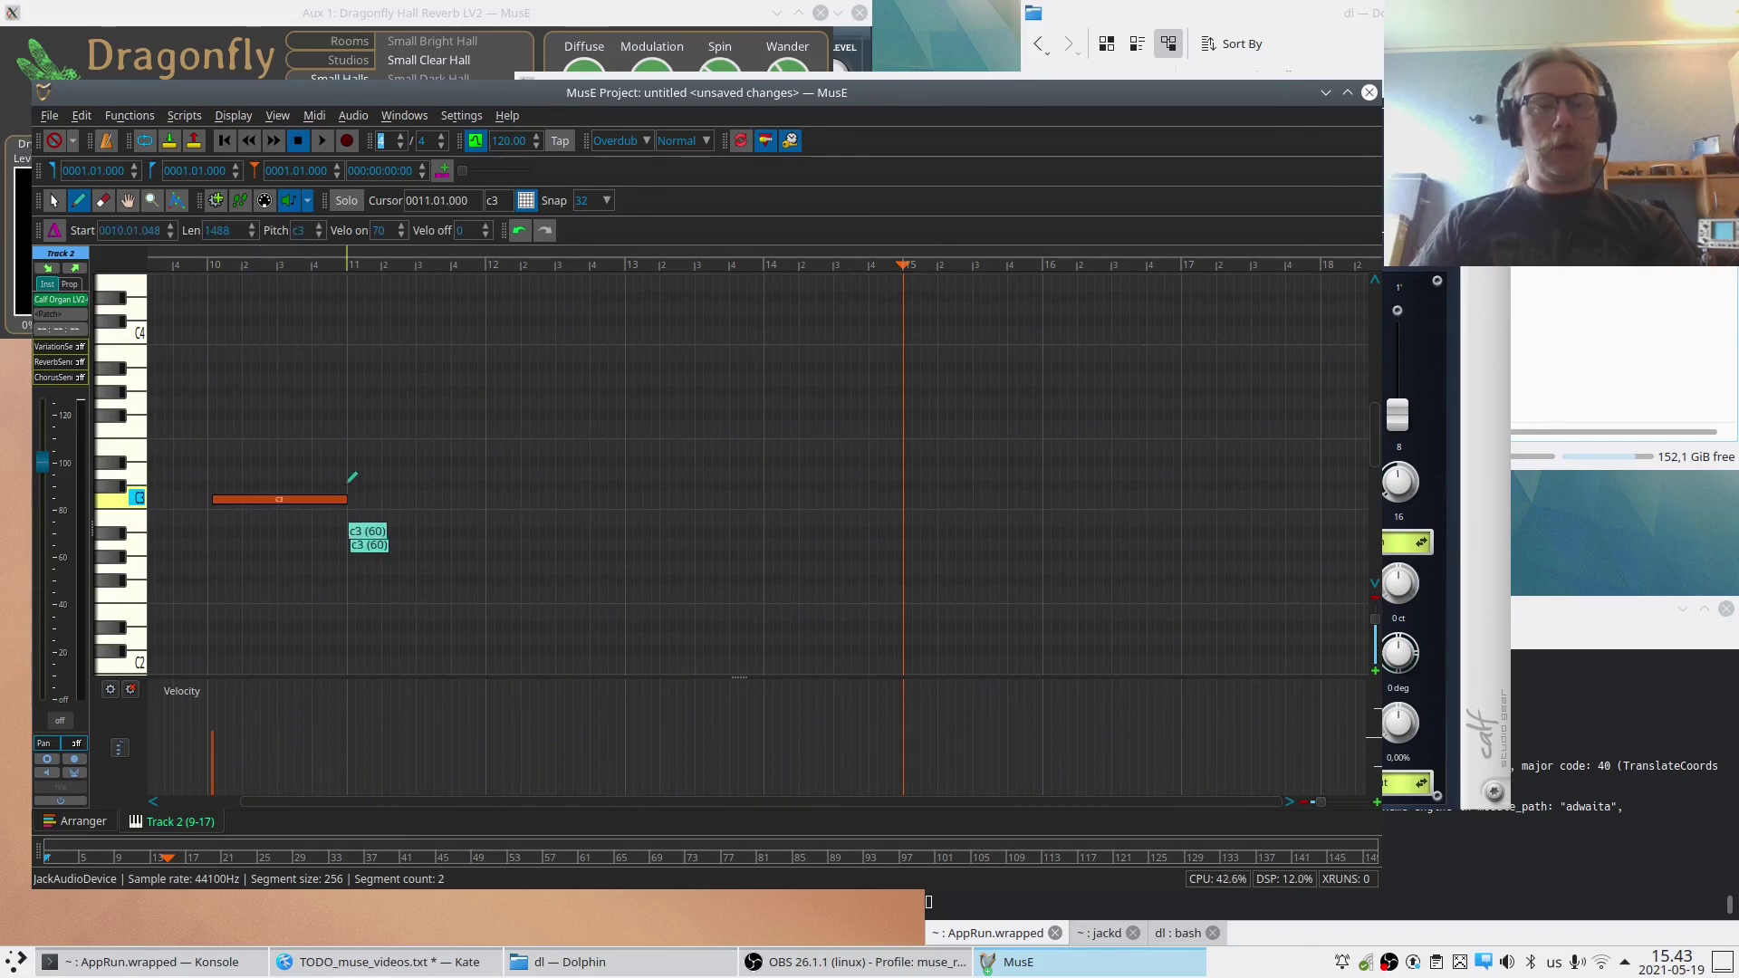
pyautogui.moveTo(220, 461); pyautogui.dragTo(351, 461)
pyautogui.click(223, 425)
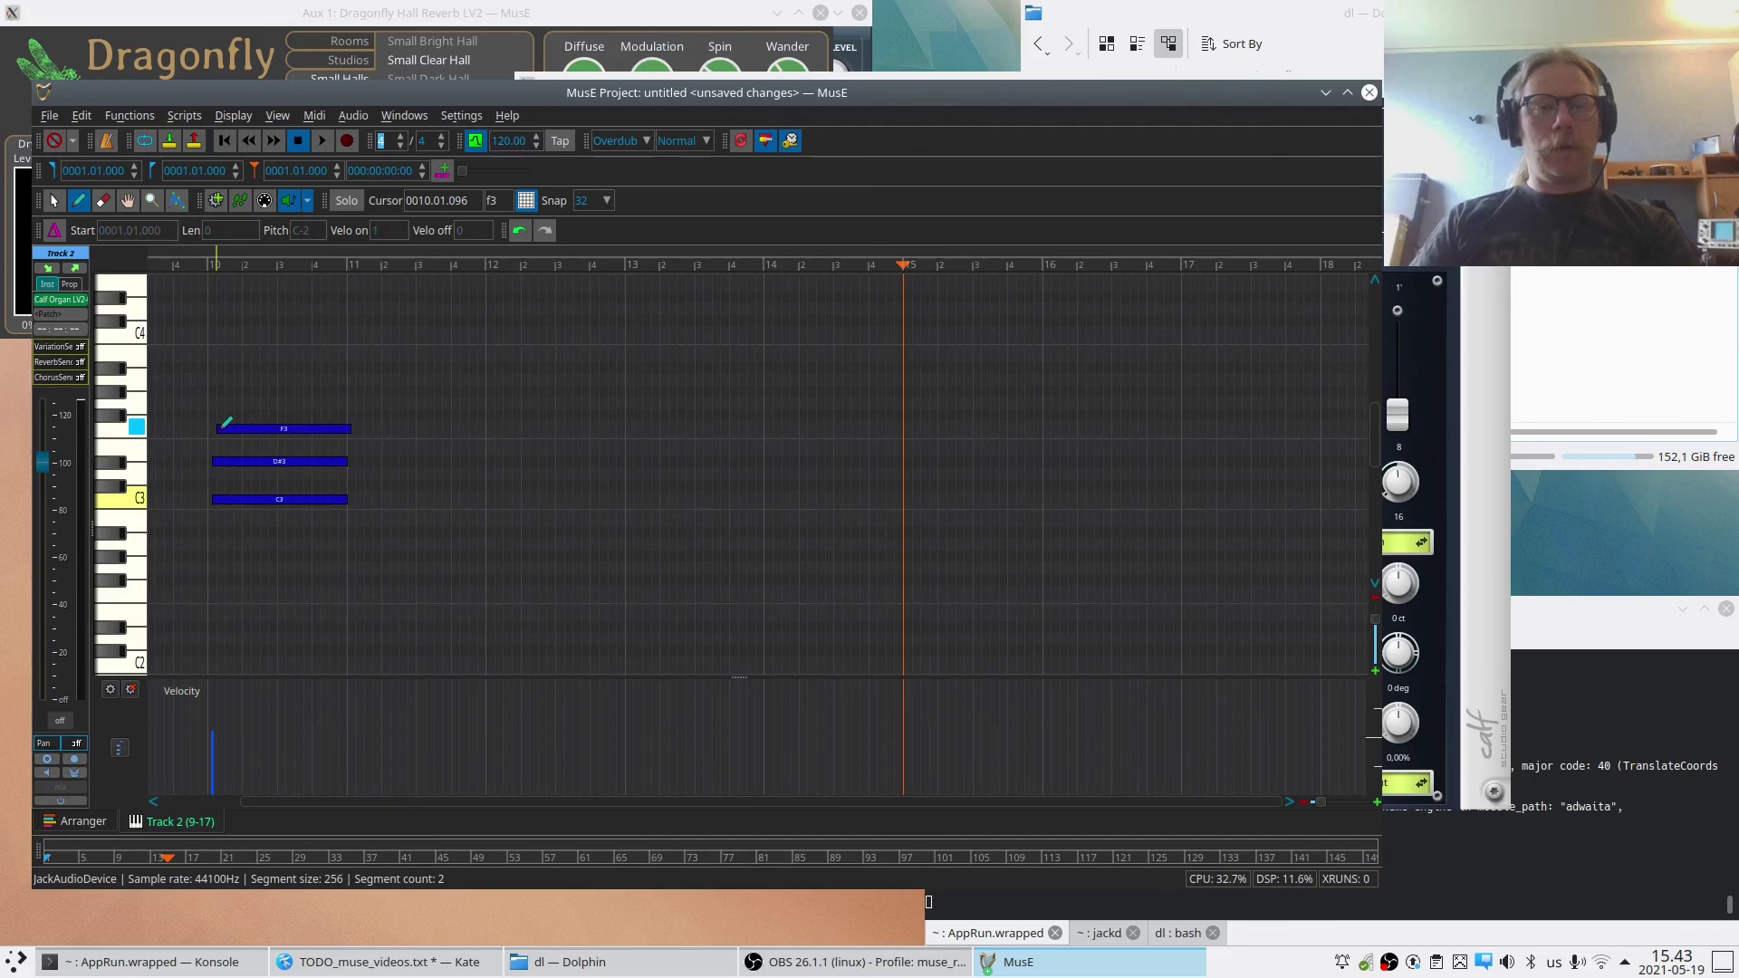
# Play the chord, stop, return to the select tool and close the Piano Roll.
pyautogui.click(208, 262)
pyautogui.press('space')
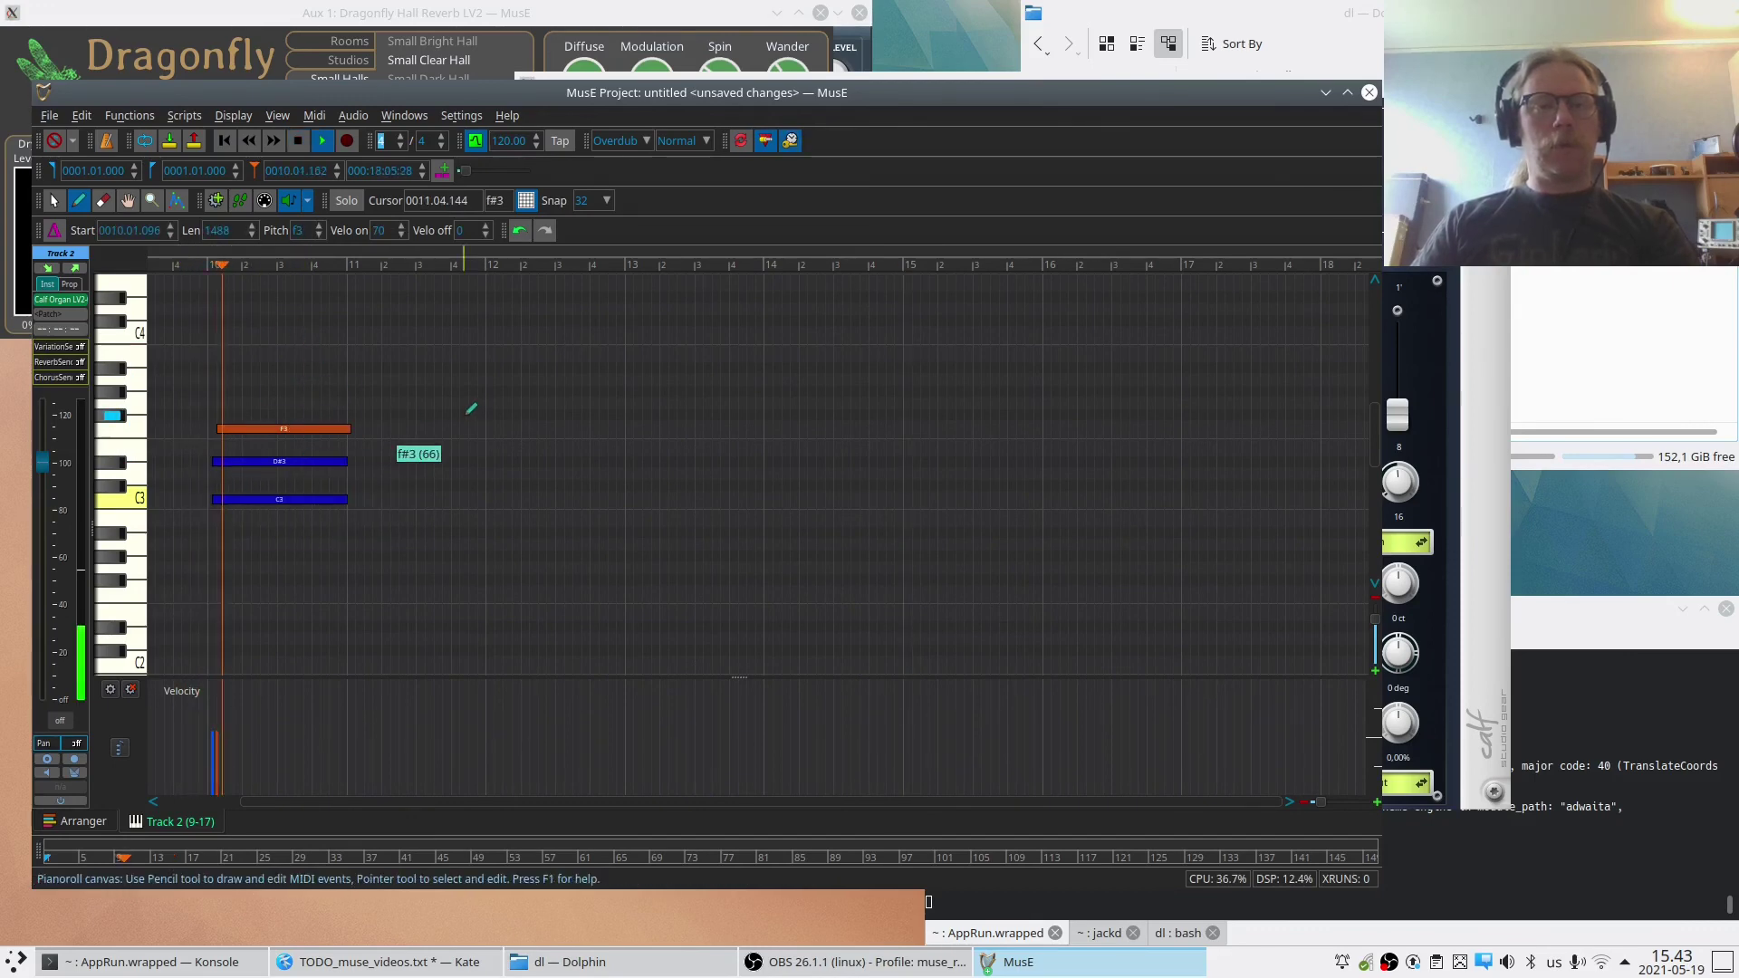
pyautogui.press('space')
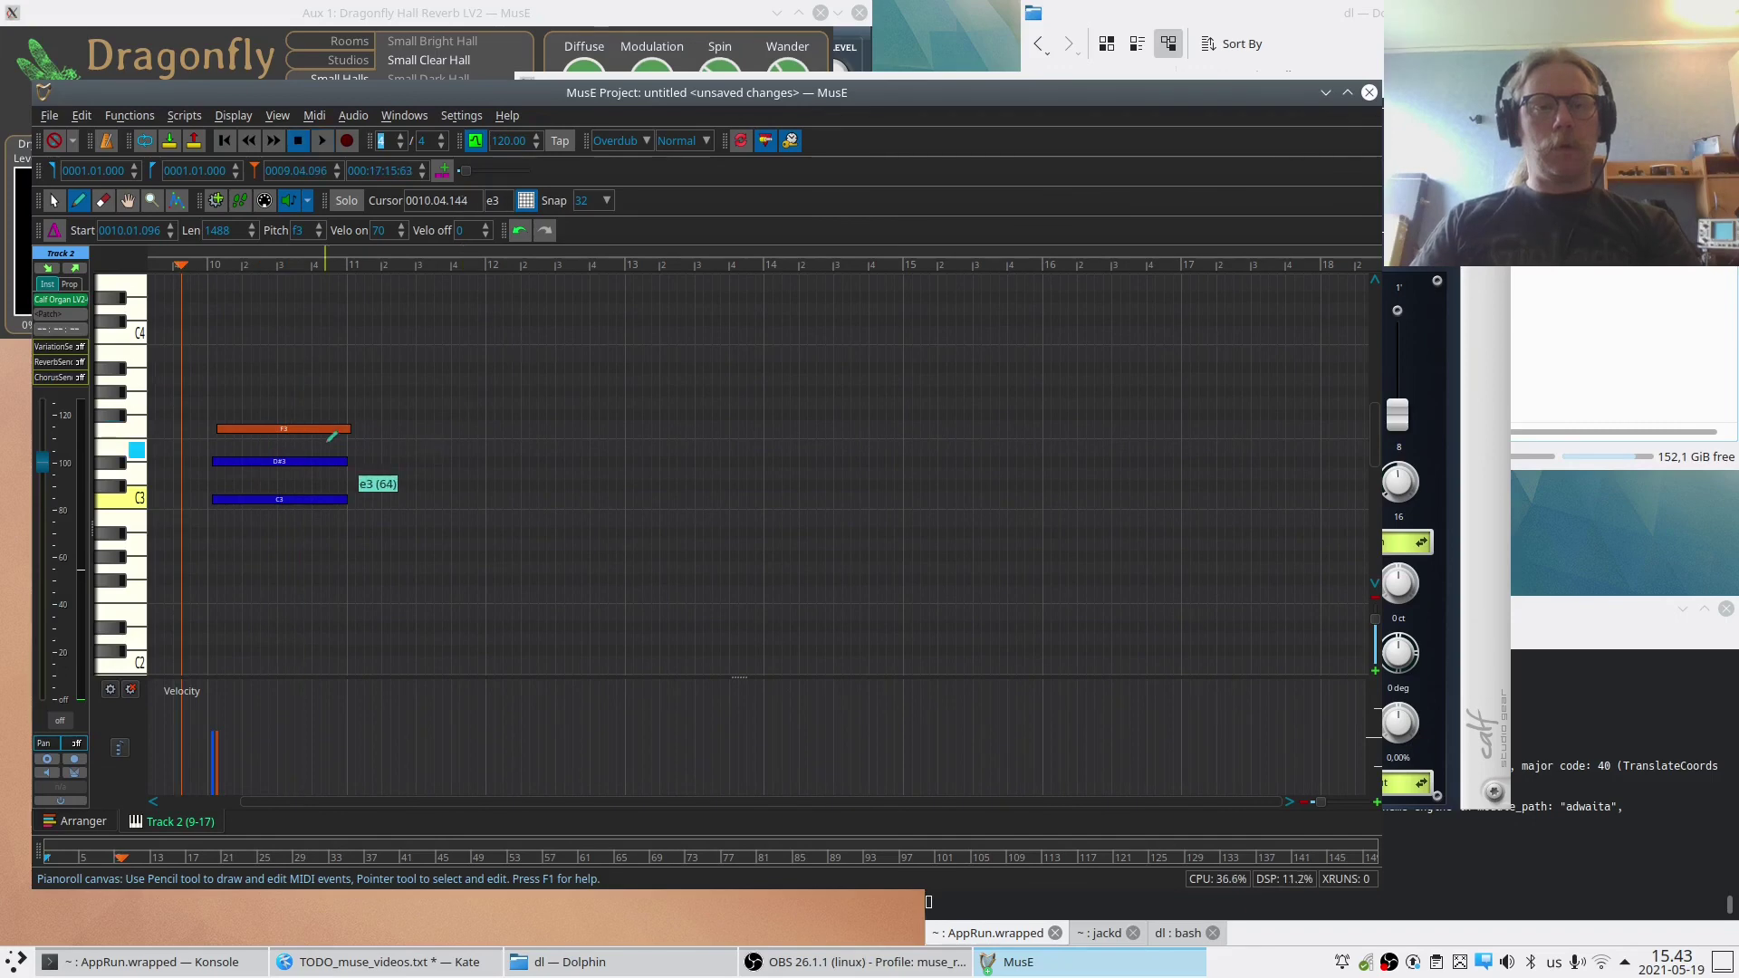
pyautogui.press('a')
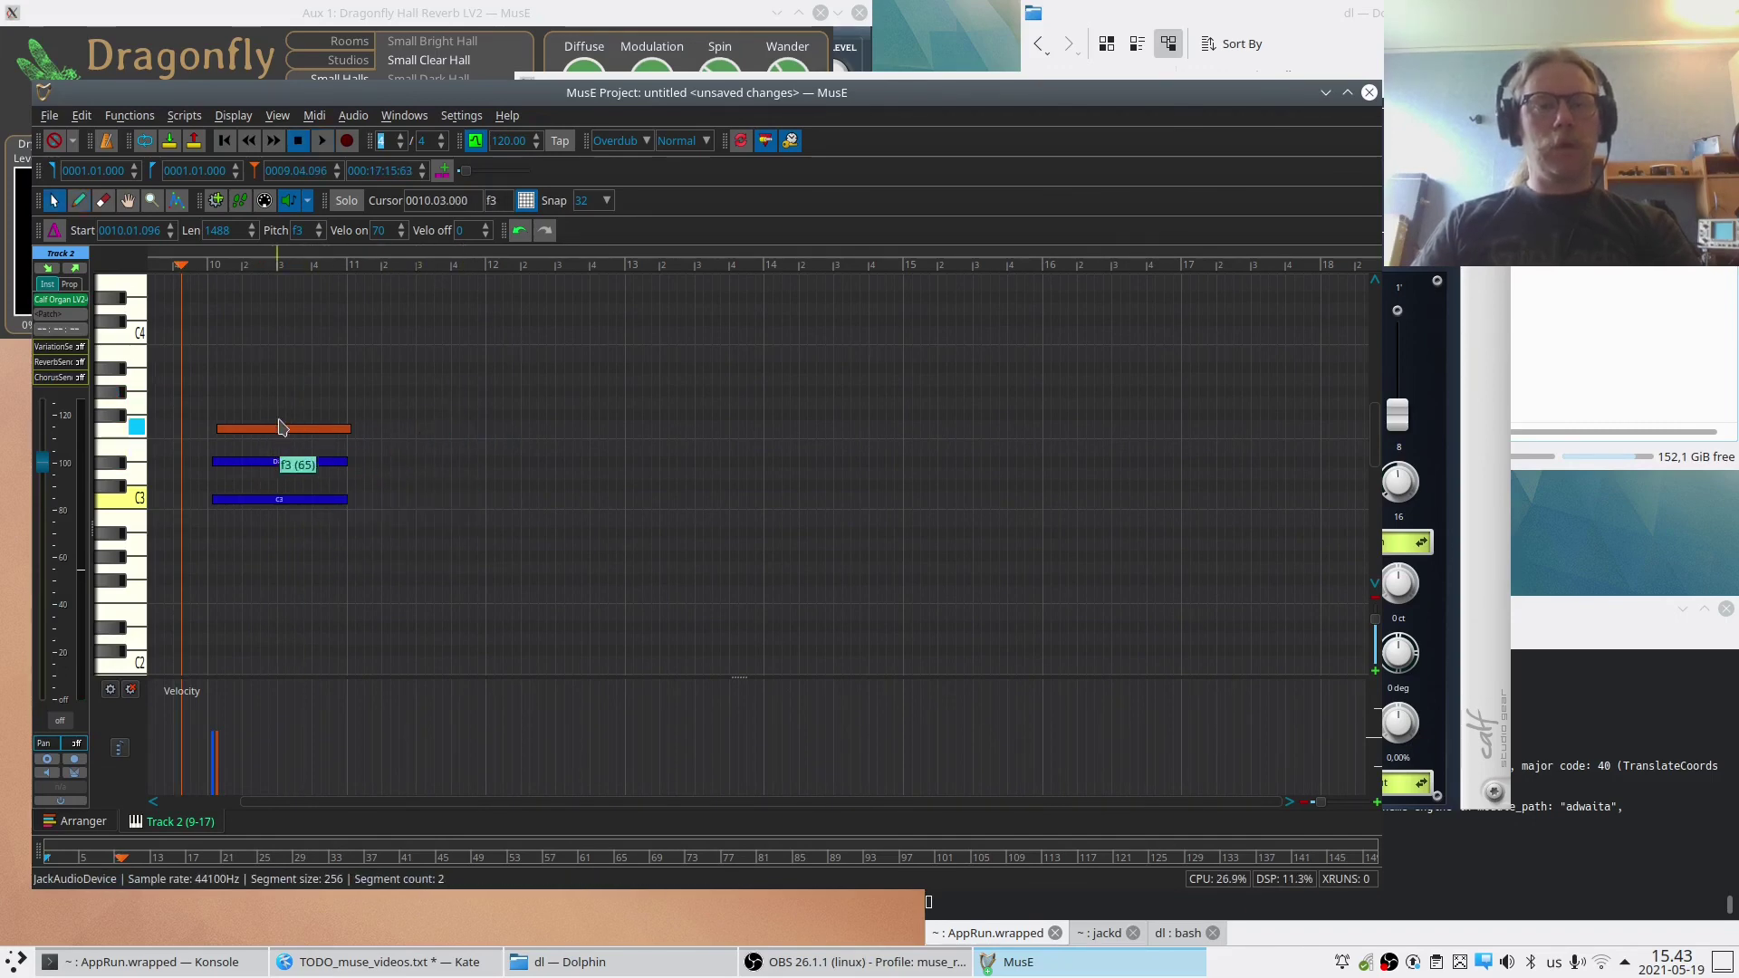
pyautogui.moveTo(319, 505)
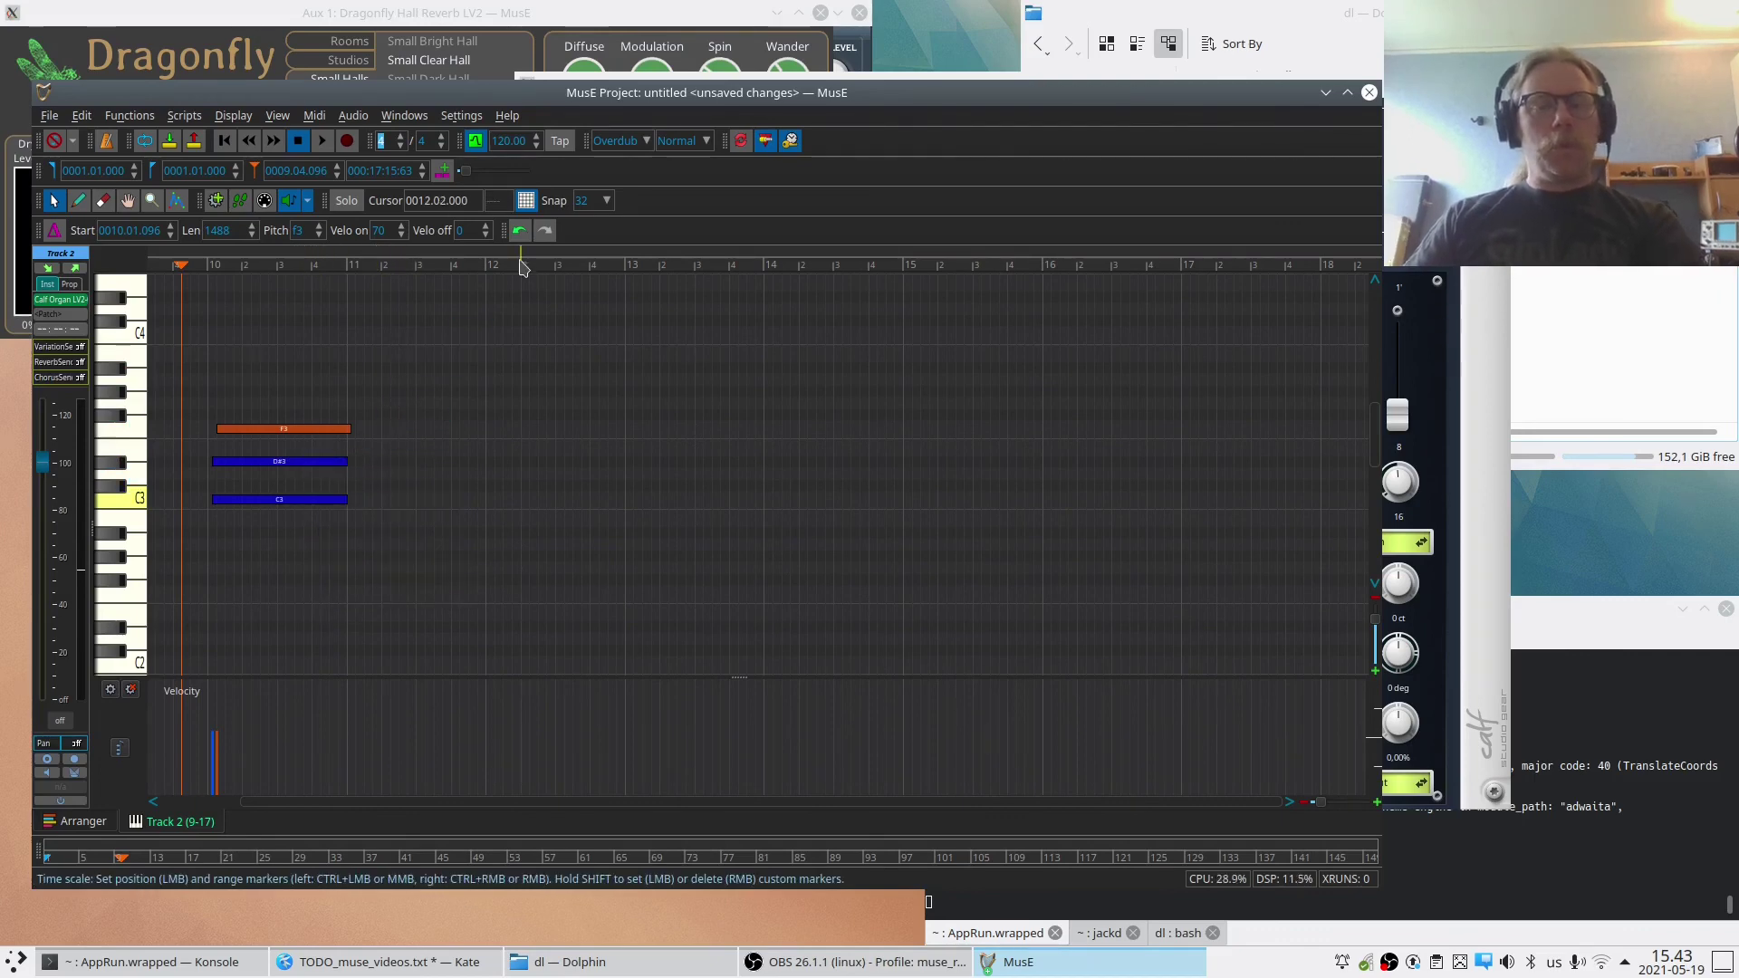
pyautogui.hotkey('ctrl', 'w')
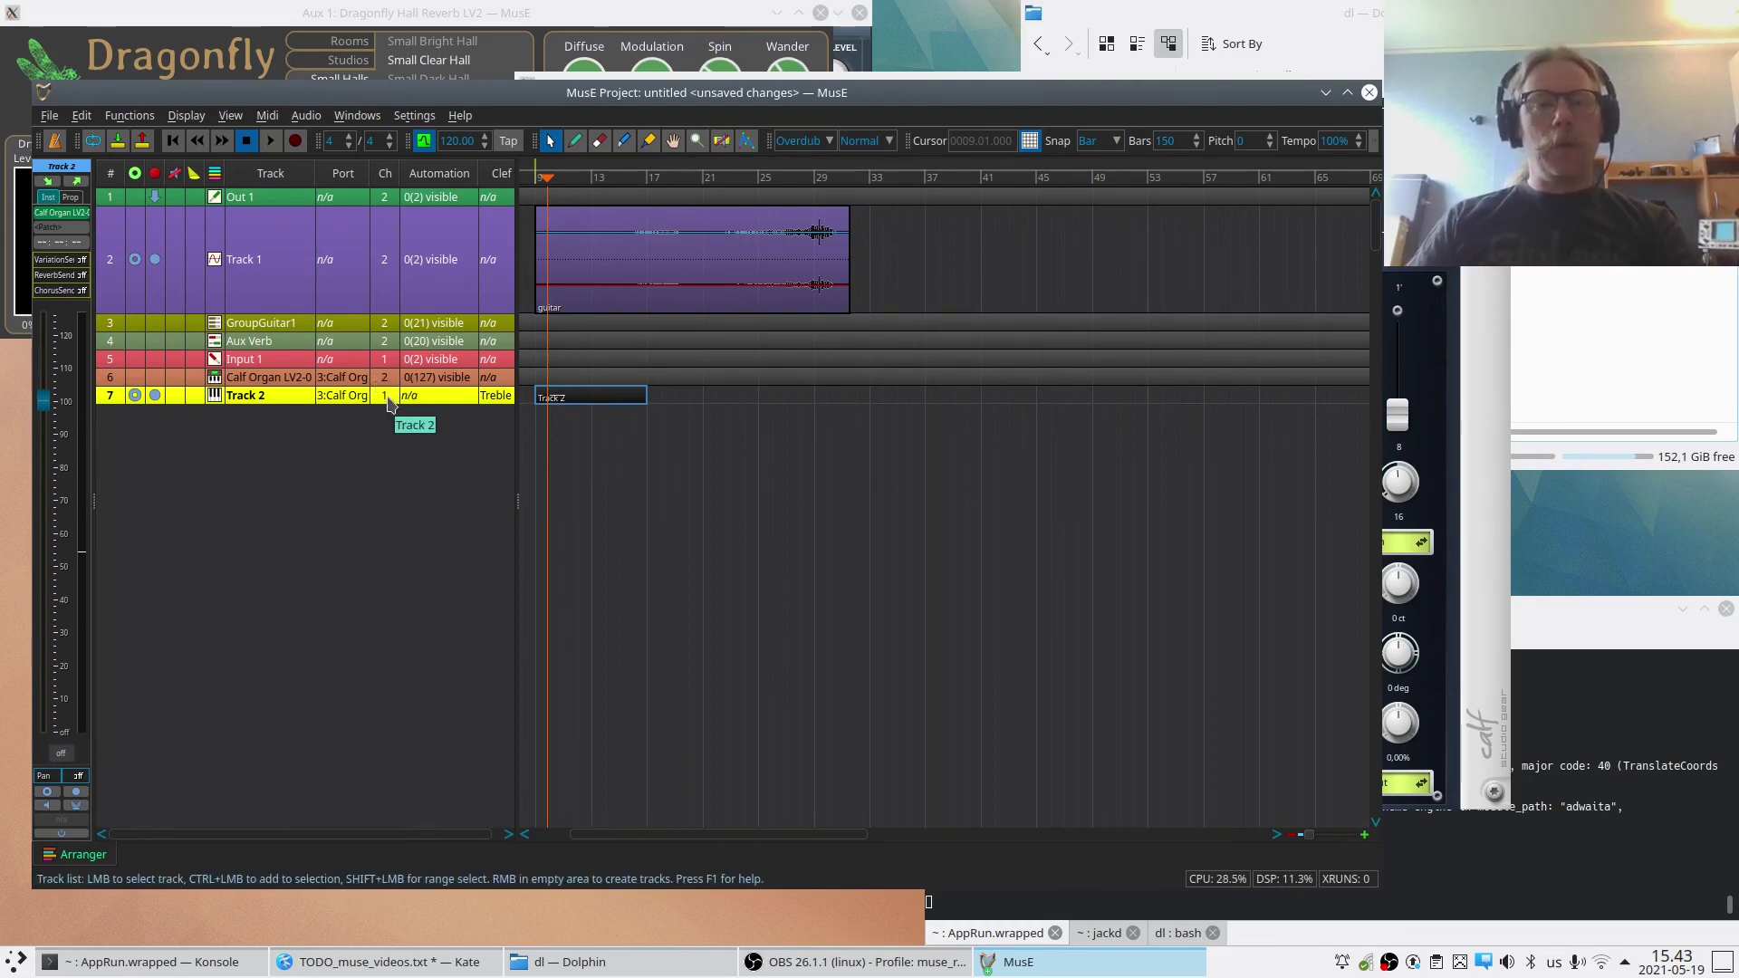
# Set the Calf Organ LV2 track's Aux Verb send to -17 and play the project.
pyautogui.click(582, 458)
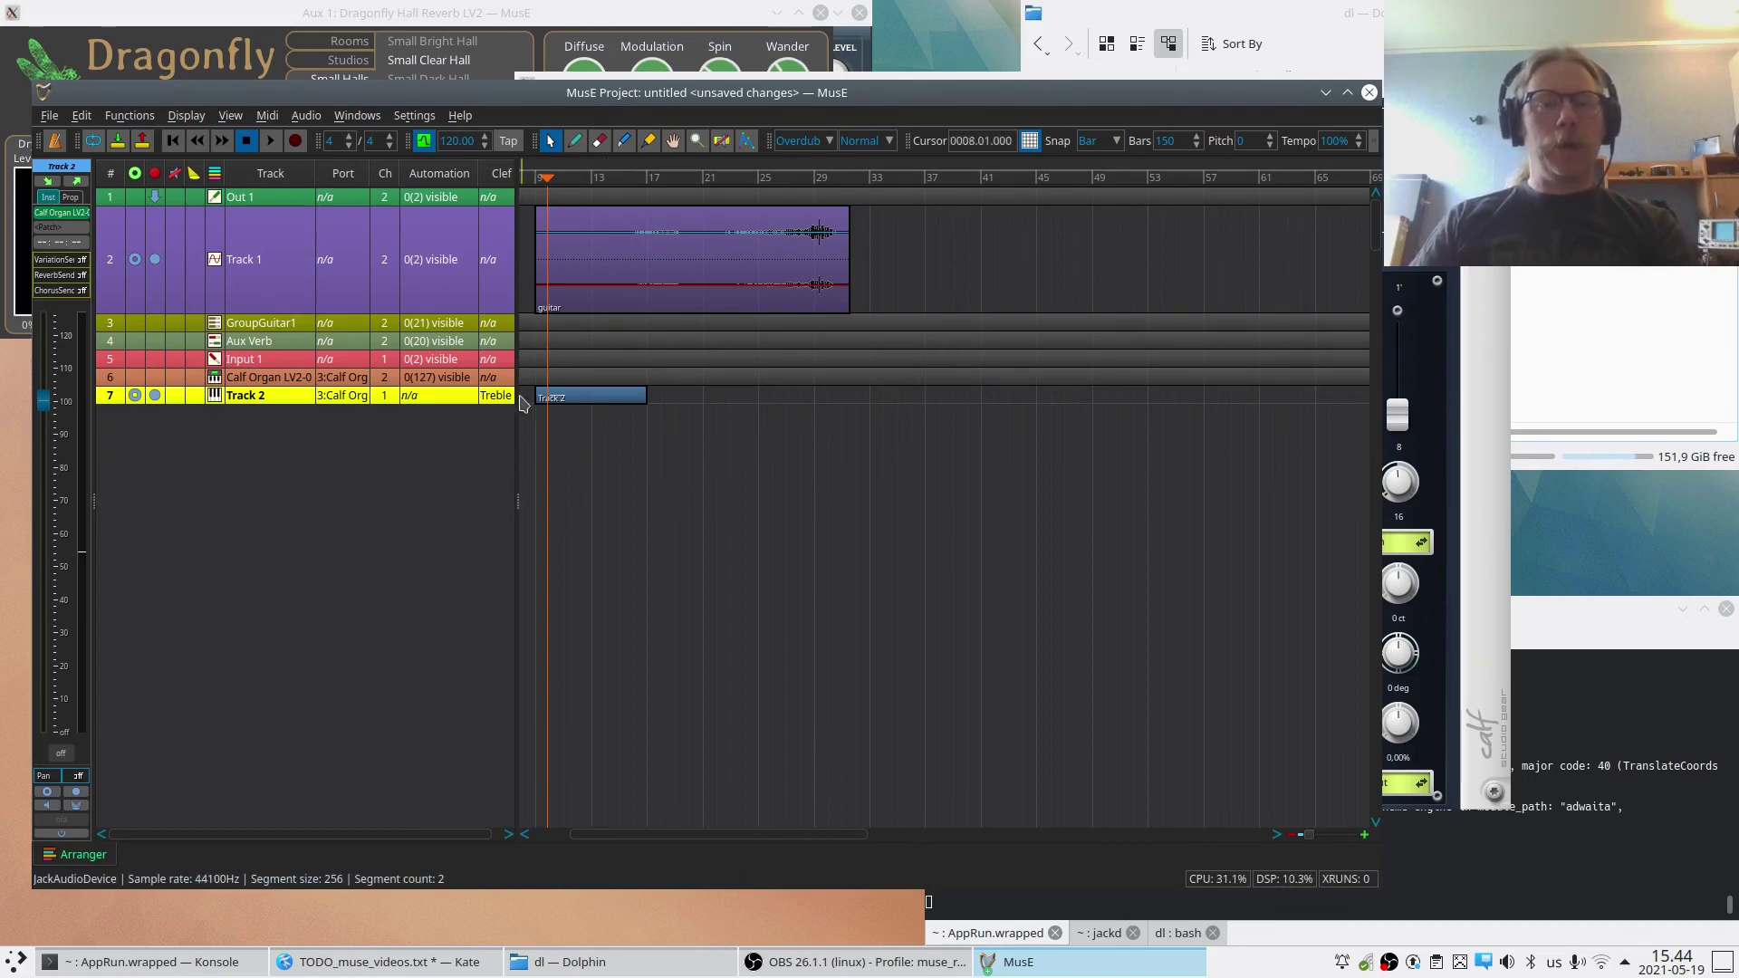
pyautogui.click(288, 380)
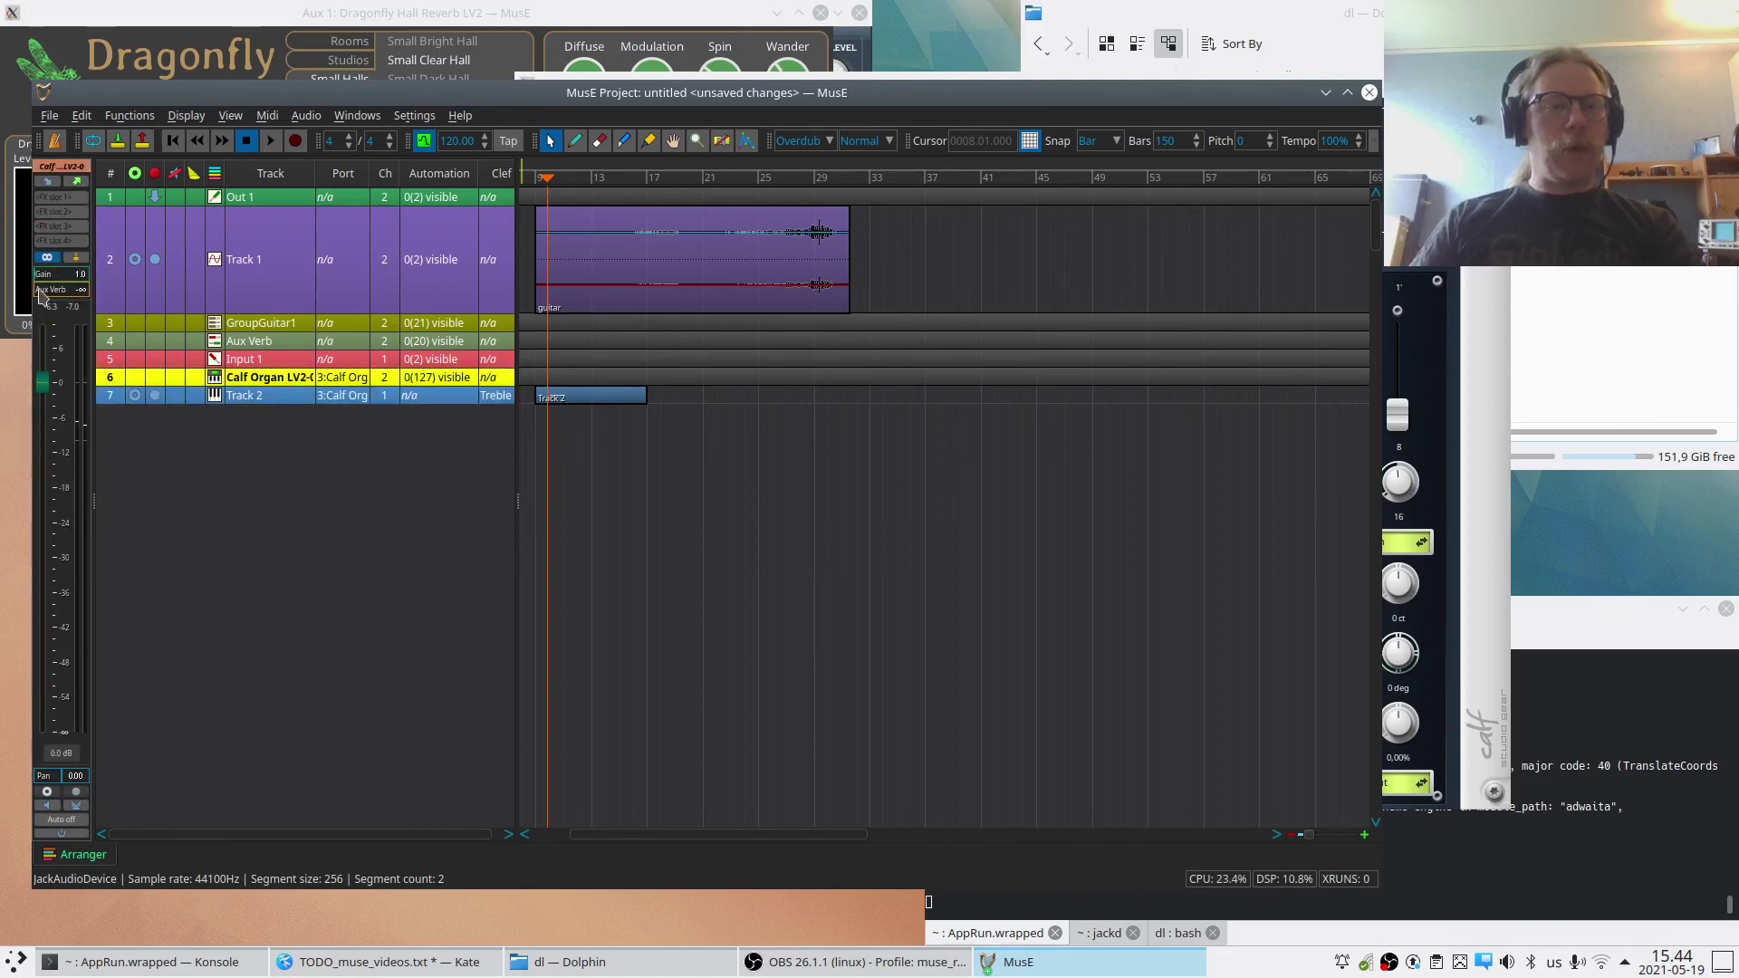
pyautogui.scroll(1, 39, 292)
pyautogui.moveTo(71, 305); pyautogui.dragTo(76, 306)
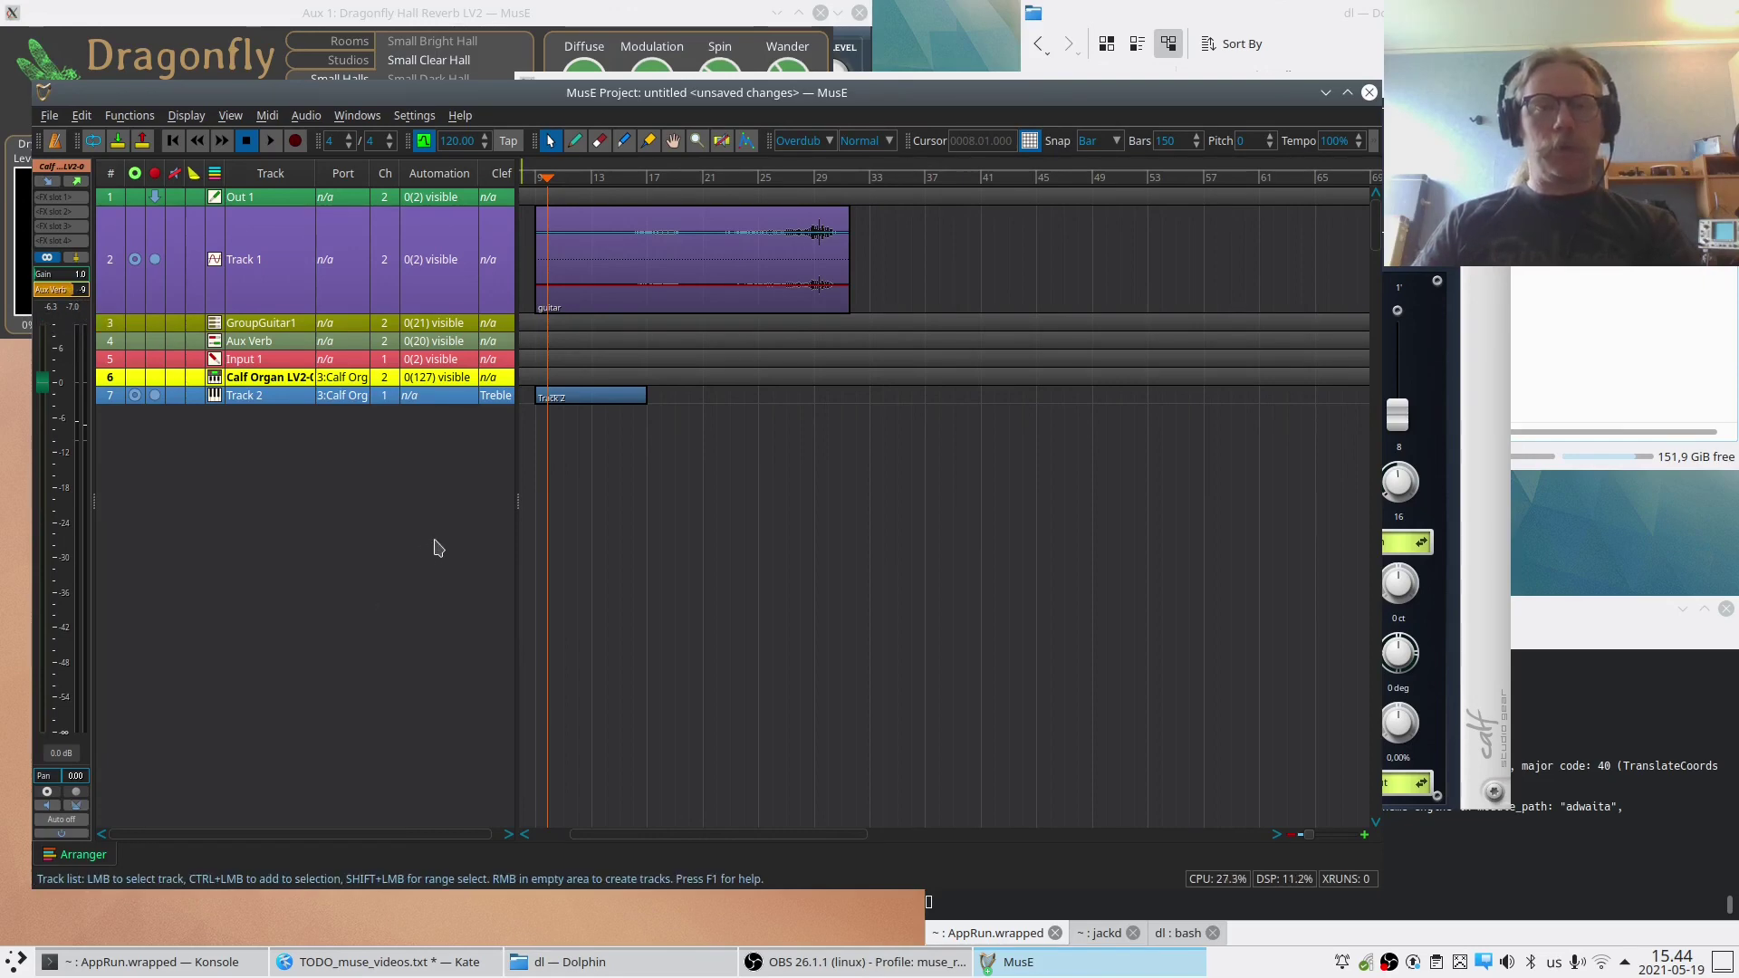
pyautogui.press('space')
pyautogui.press('space')
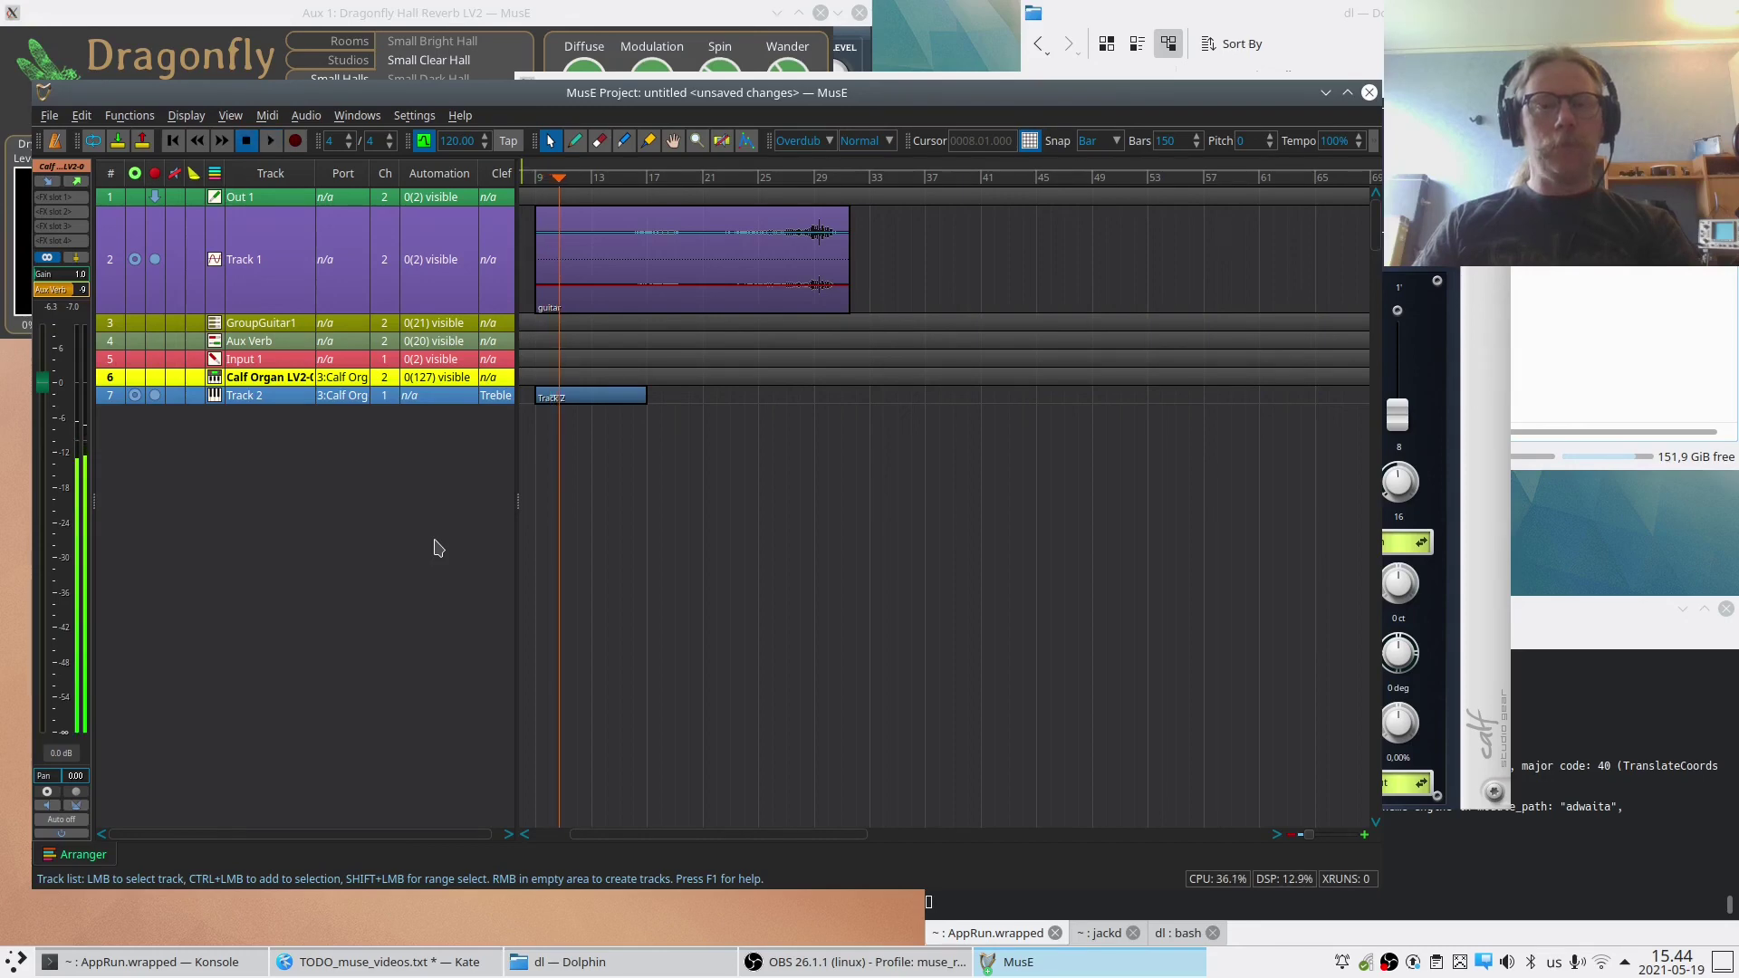